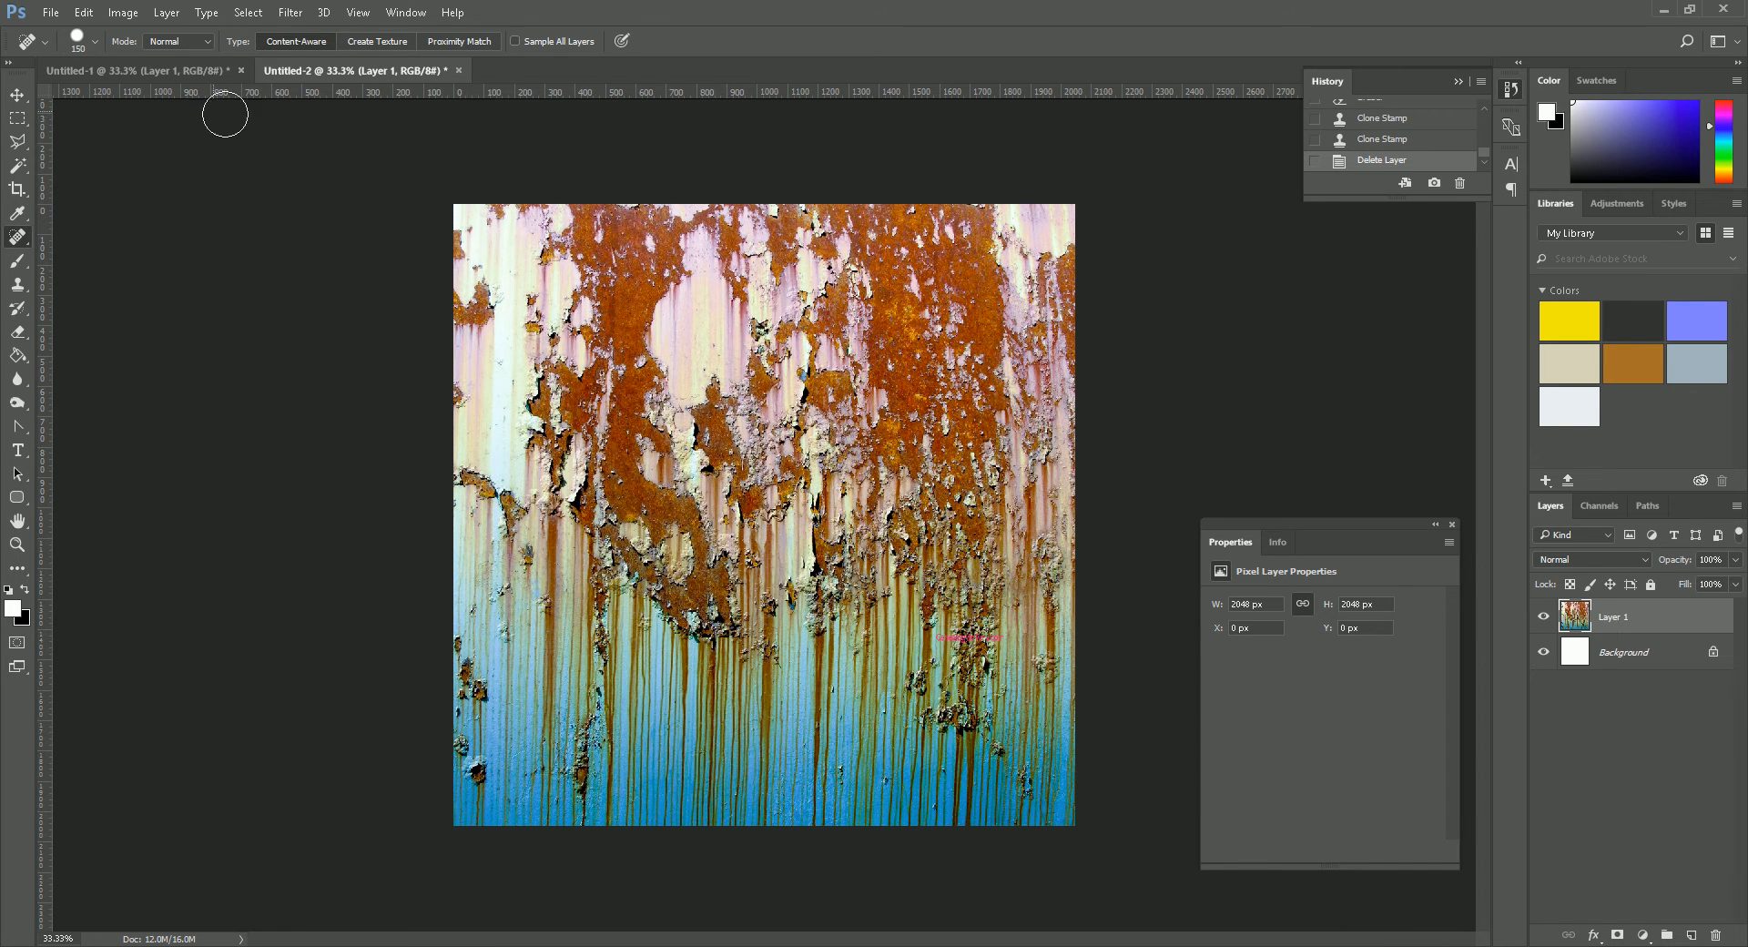
# - Create a new 2048 × 1536 px document at 72 ppi and paste the copied rust texture into it
pyautogui.click(212, 71)
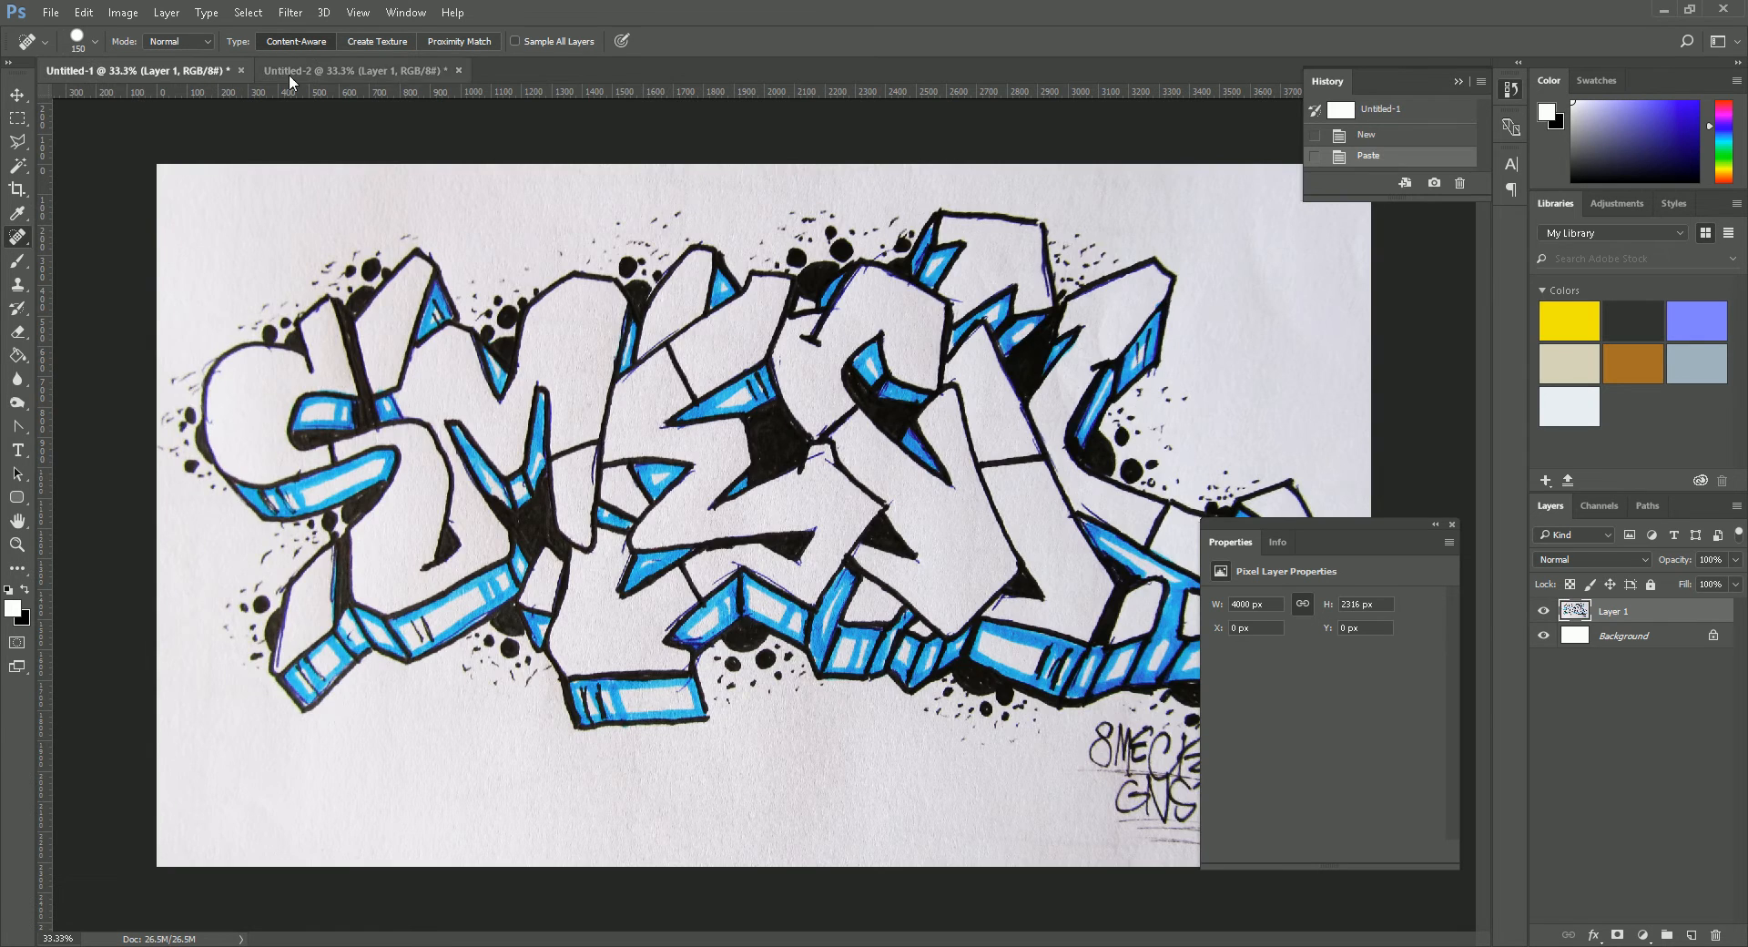
pyautogui.click(355, 71)
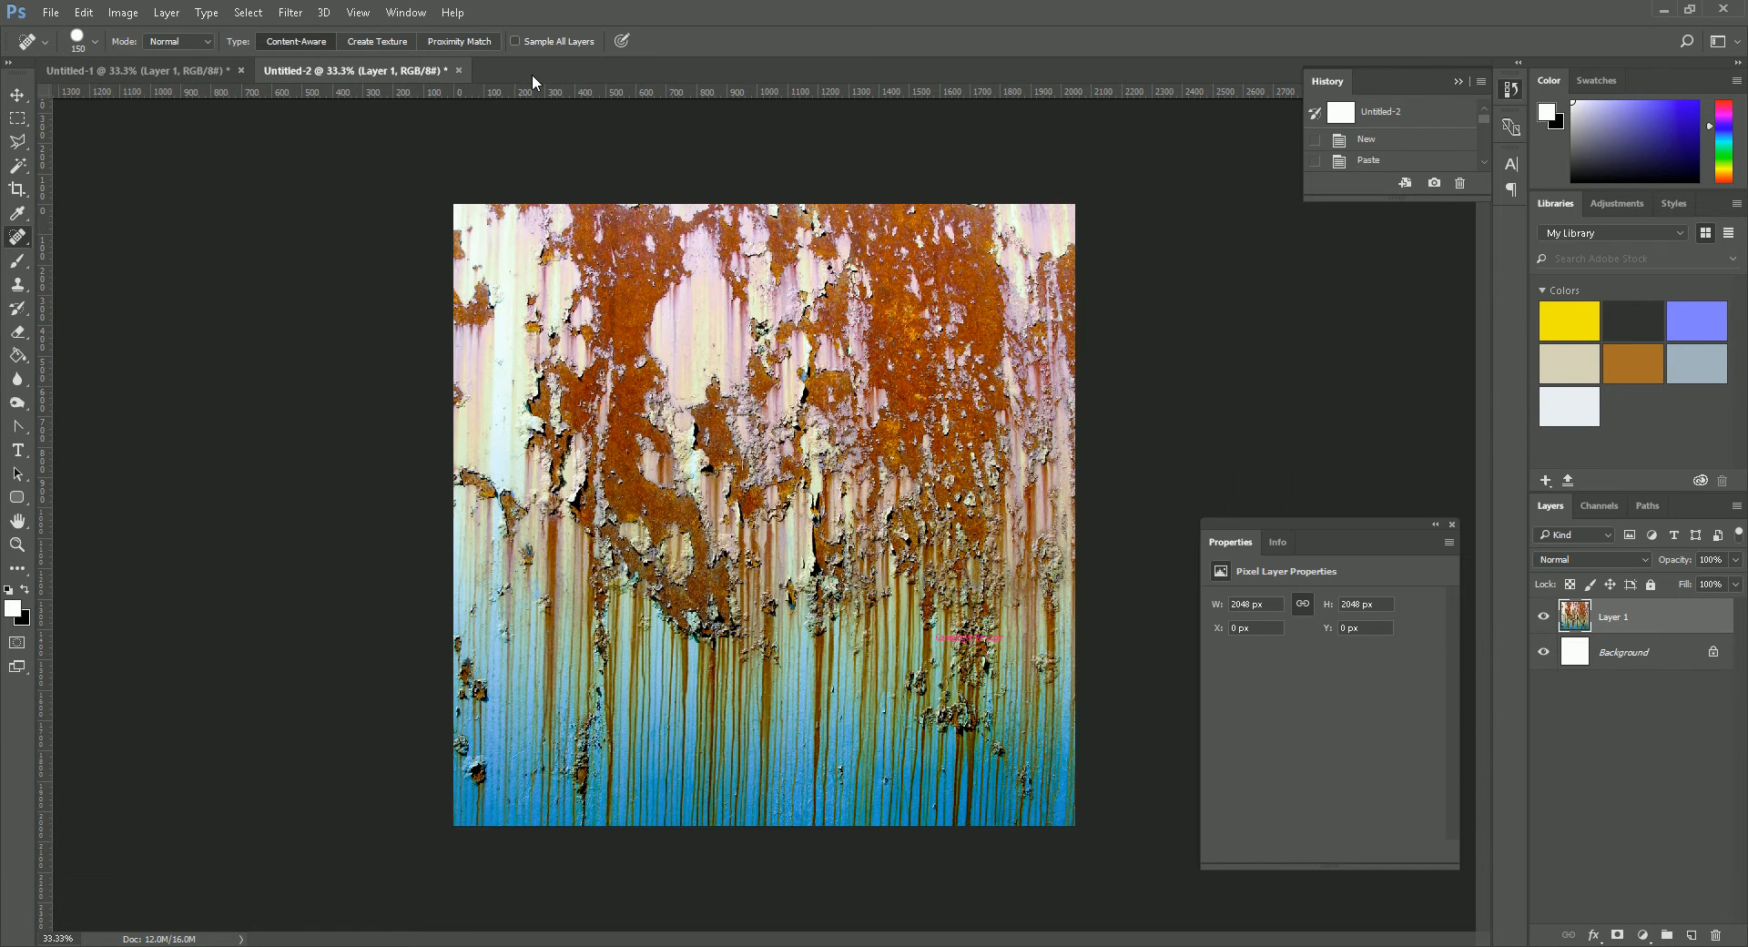
pyautogui.hotkey('ctrl', 'n')
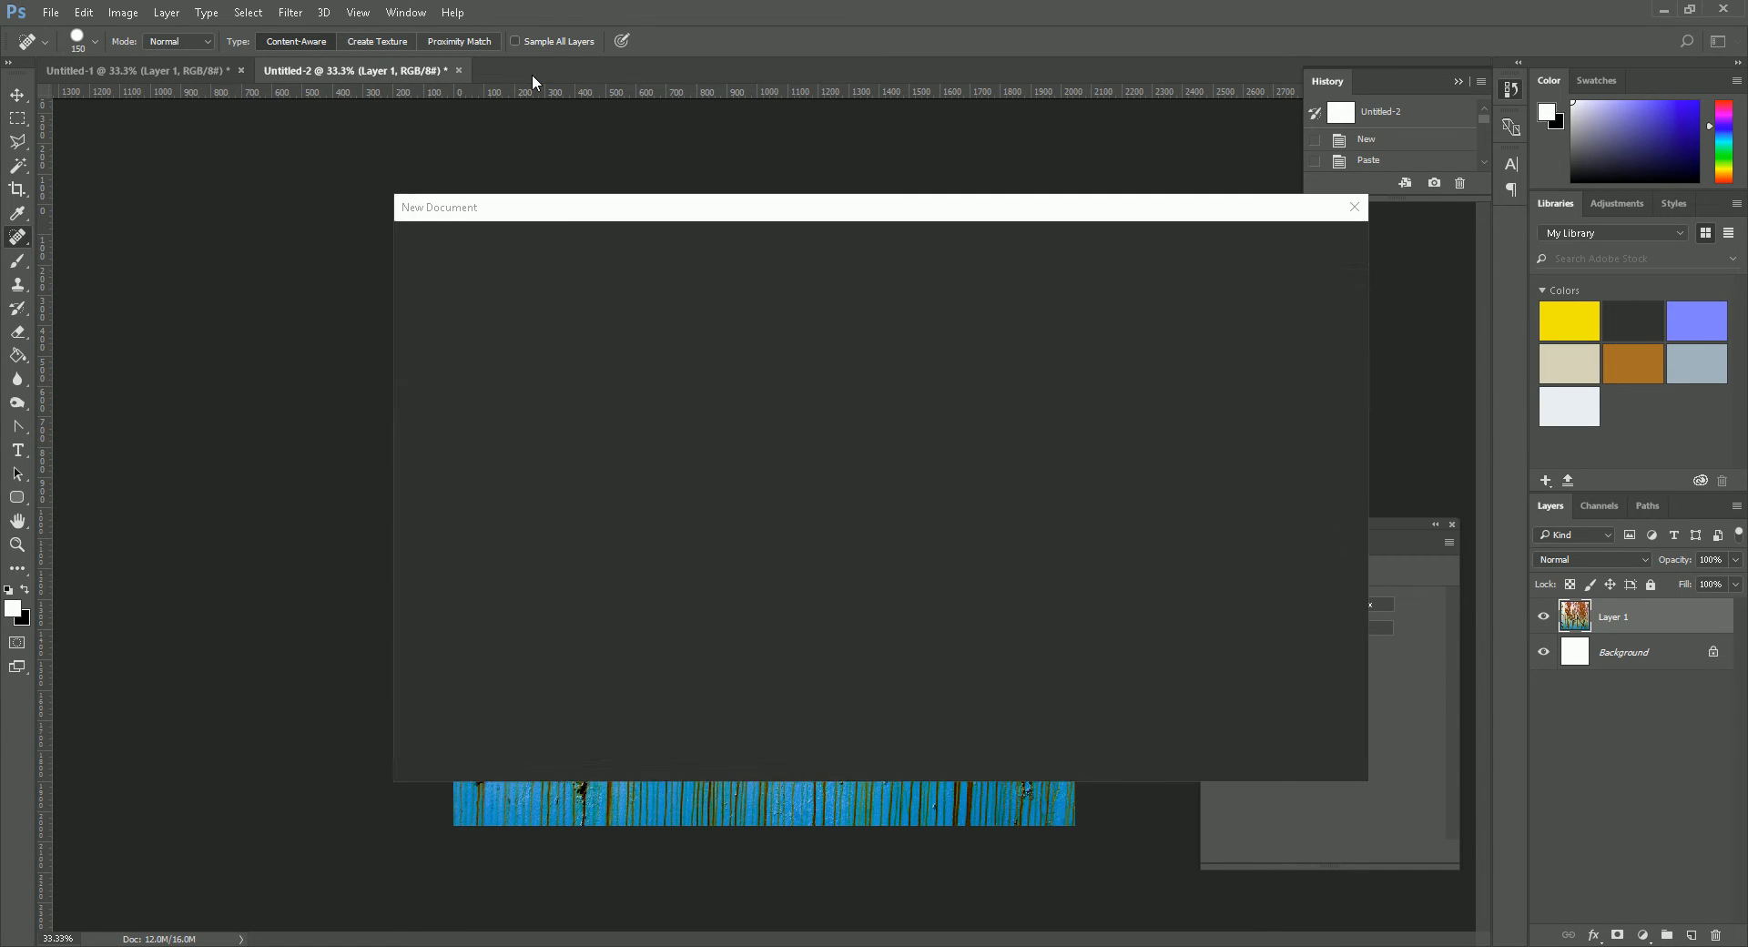
pyautogui.click(1315, 748)
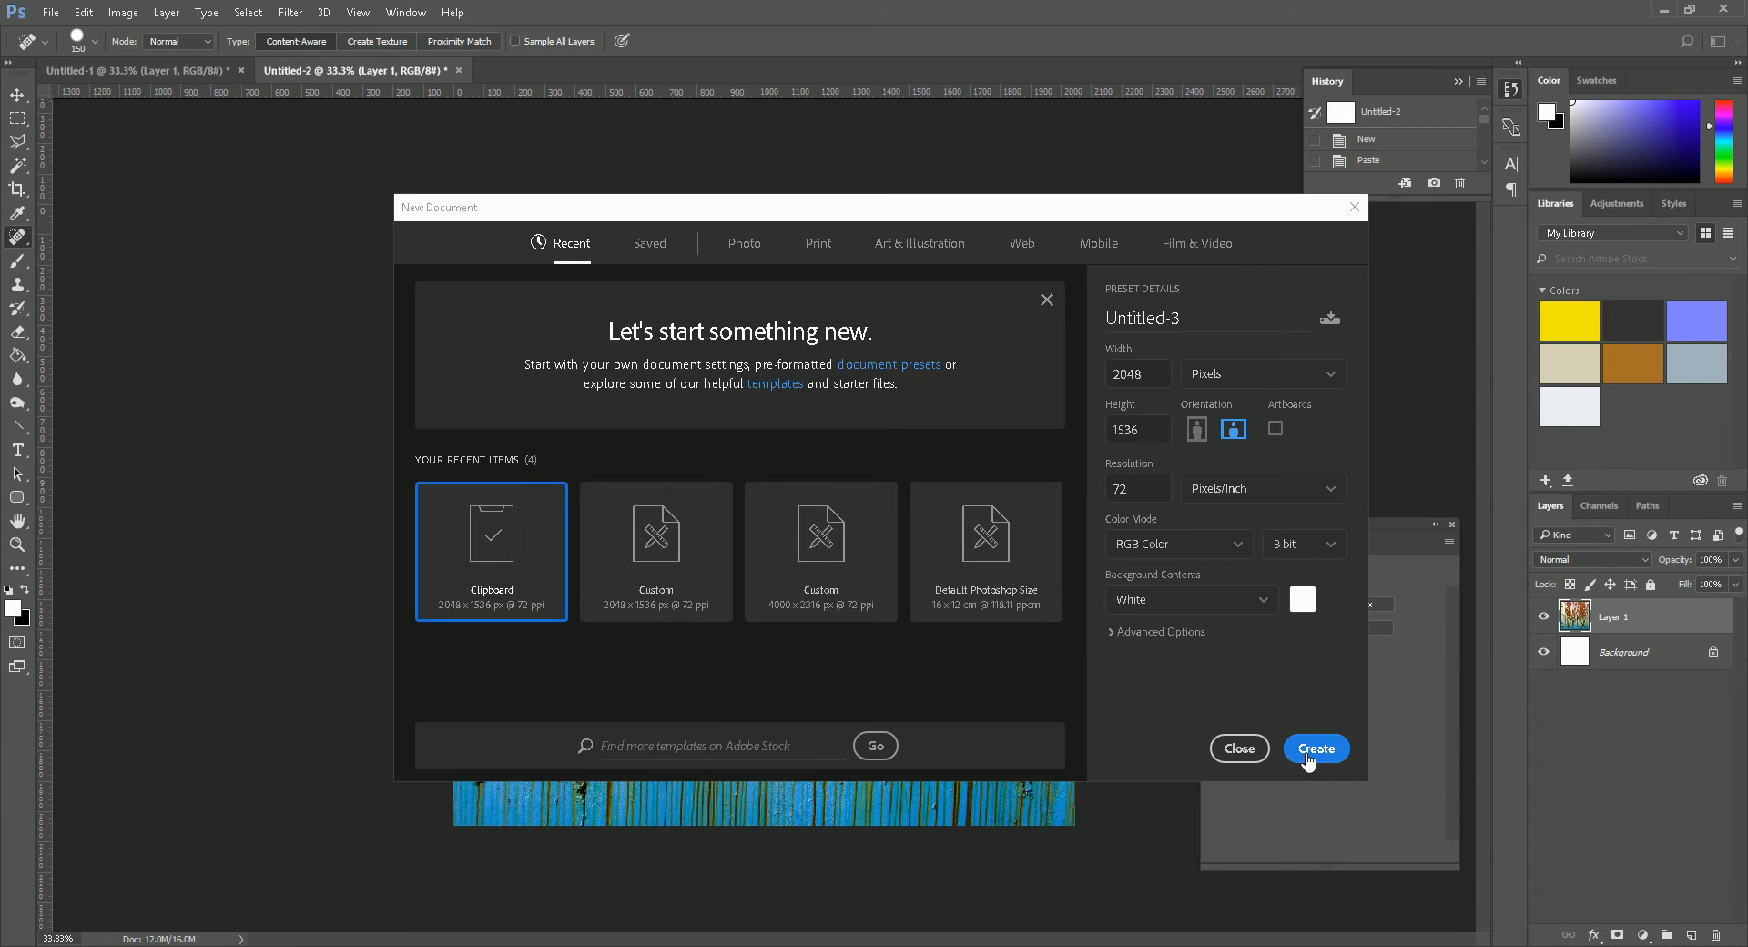
pyautogui.hotkey('ctrl', 'v')
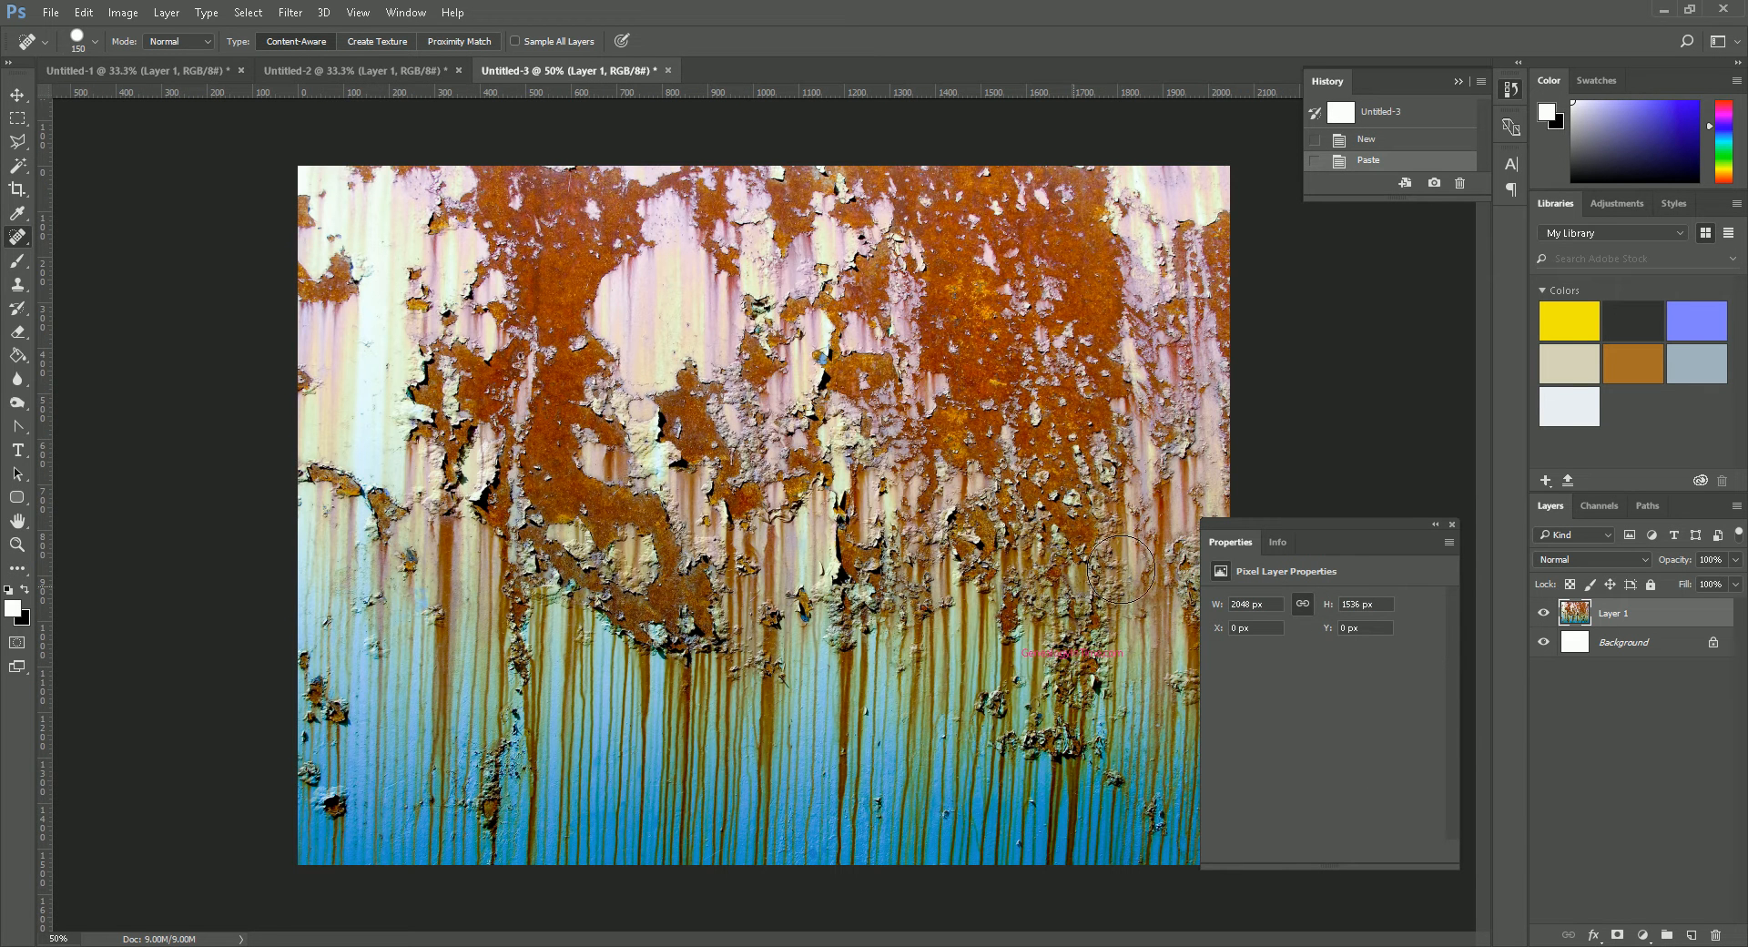
pyautogui.moveTo(1256, 526); pyautogui.dragTo(1317, 524)
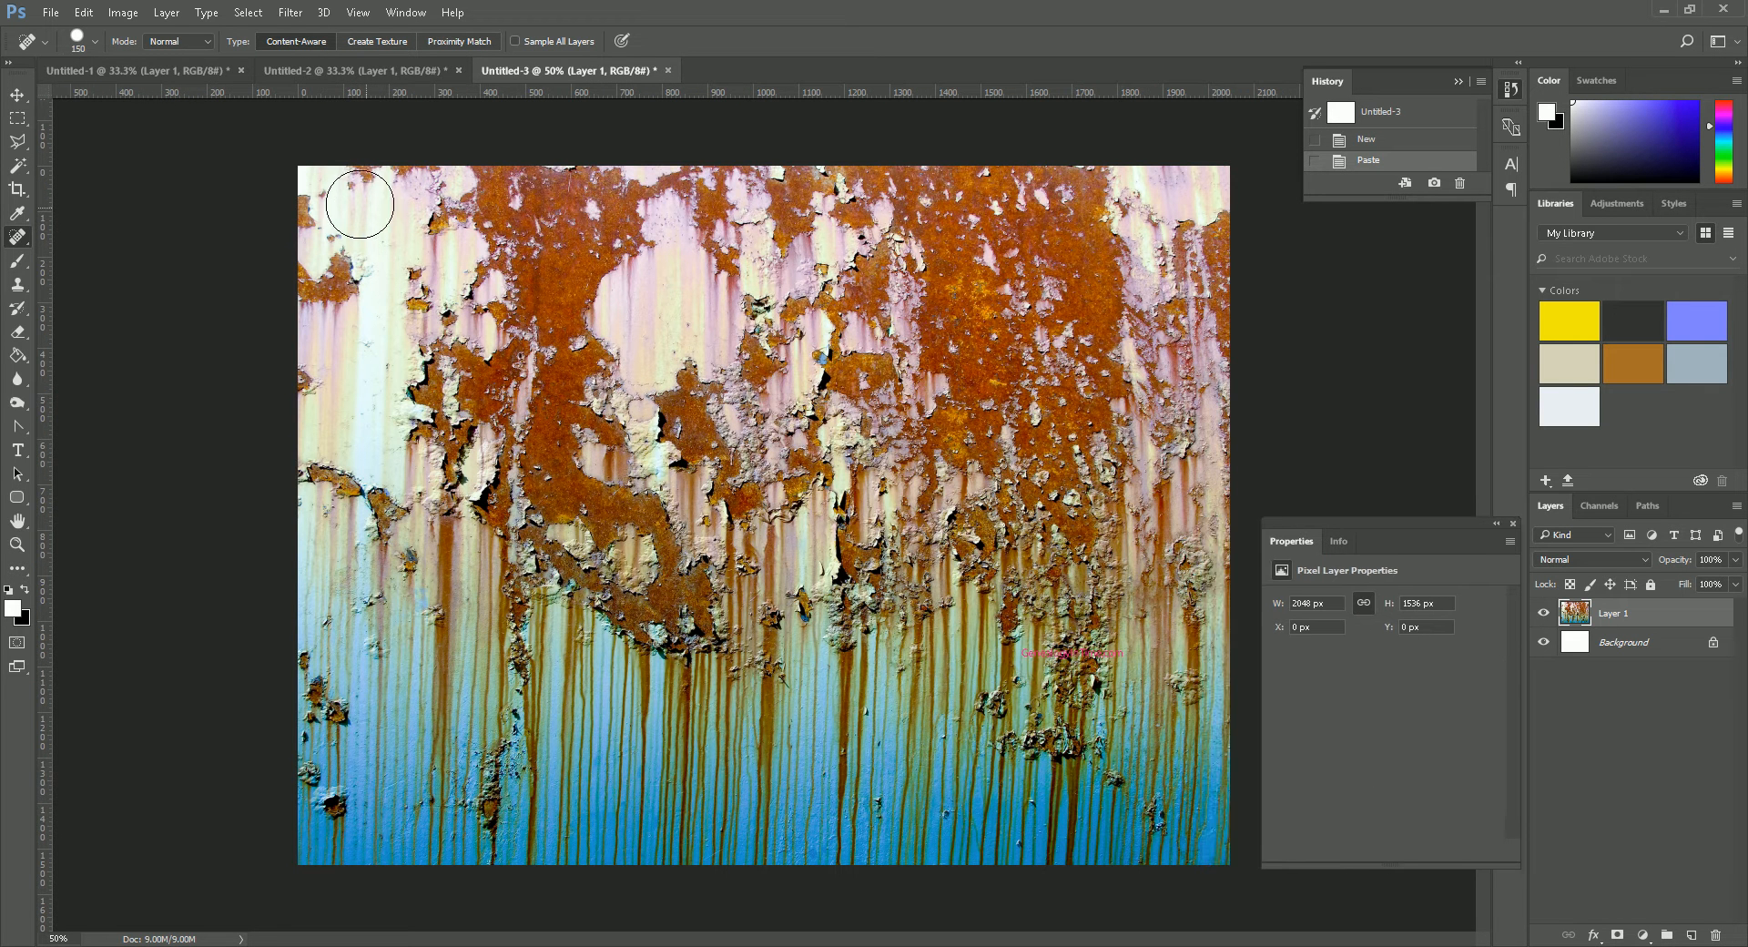
# - Resize the image to 2048 × 2048 px with Preserve Details (enlargement) resampling
pyautogui.click(123, 12)
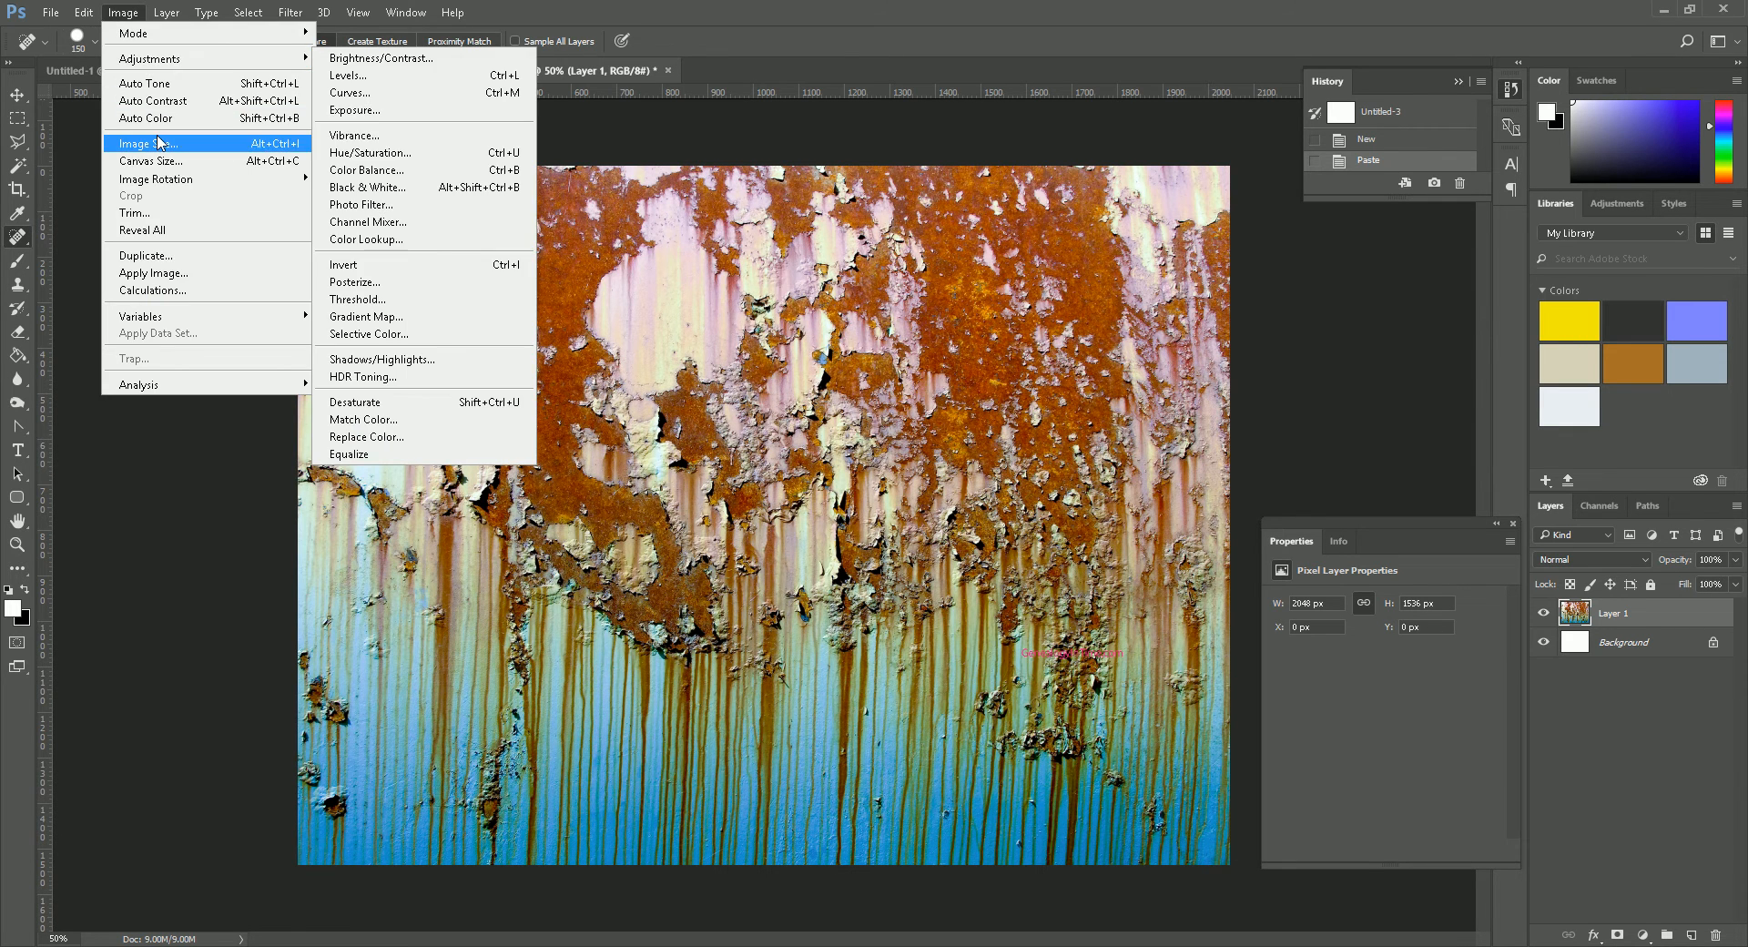
pyautogui.click(129, 144)
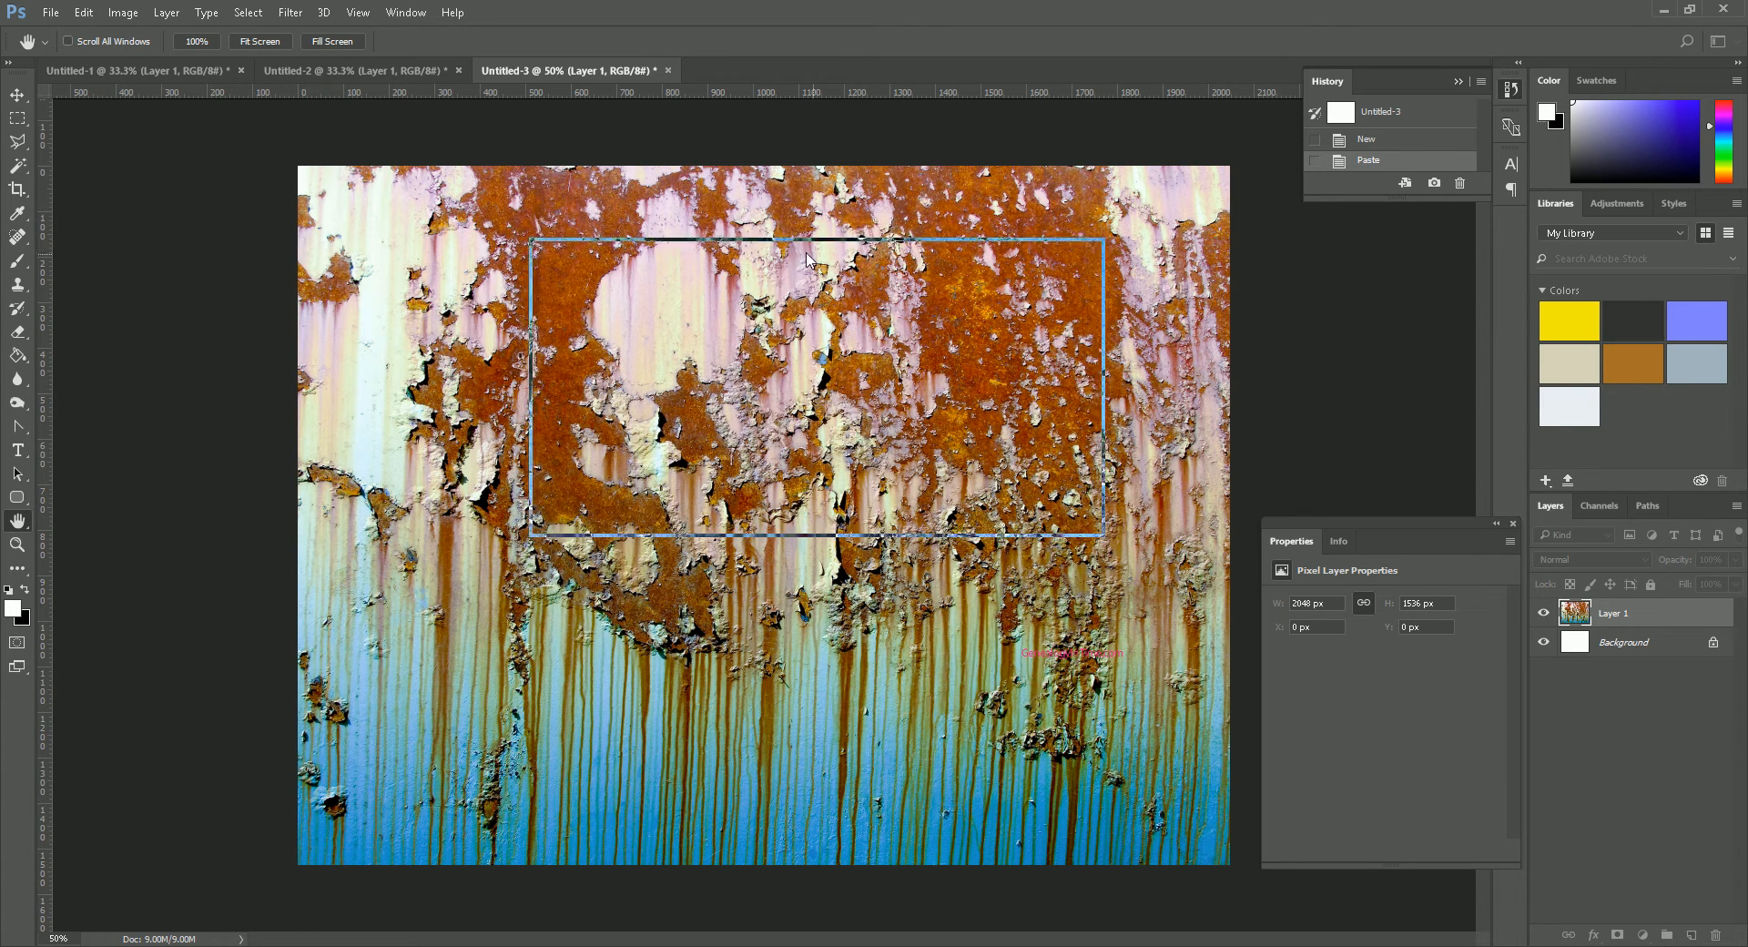
pyautogui.click(647, 366)
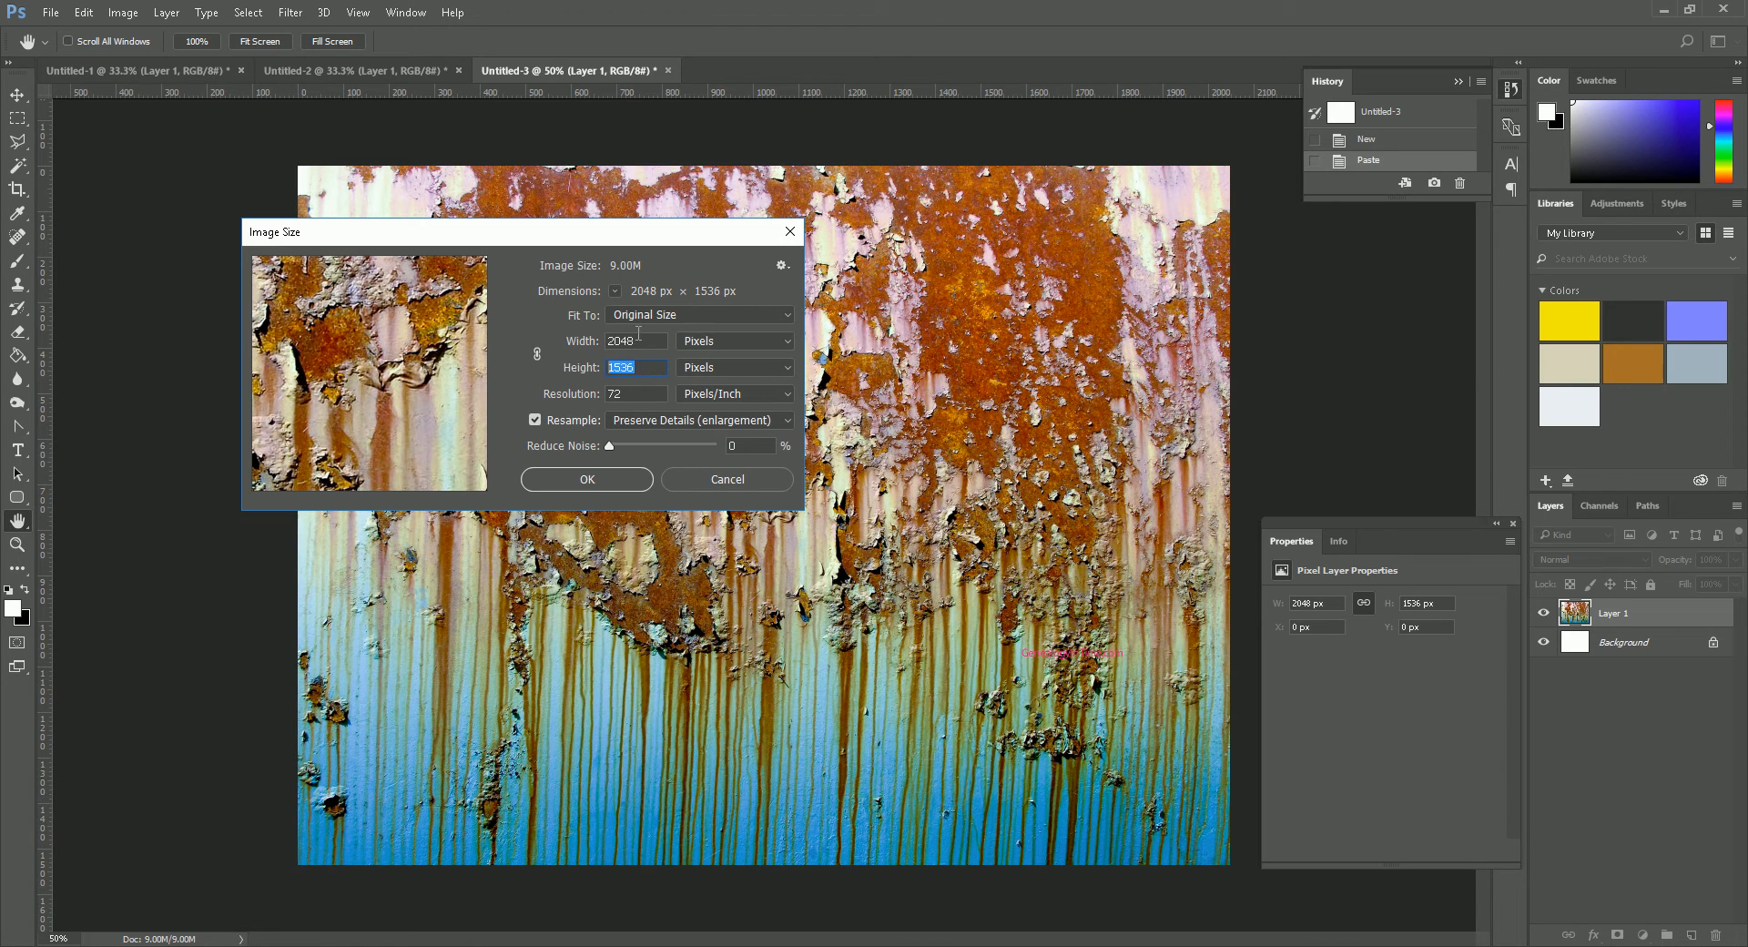
pyautogui.write('2048')
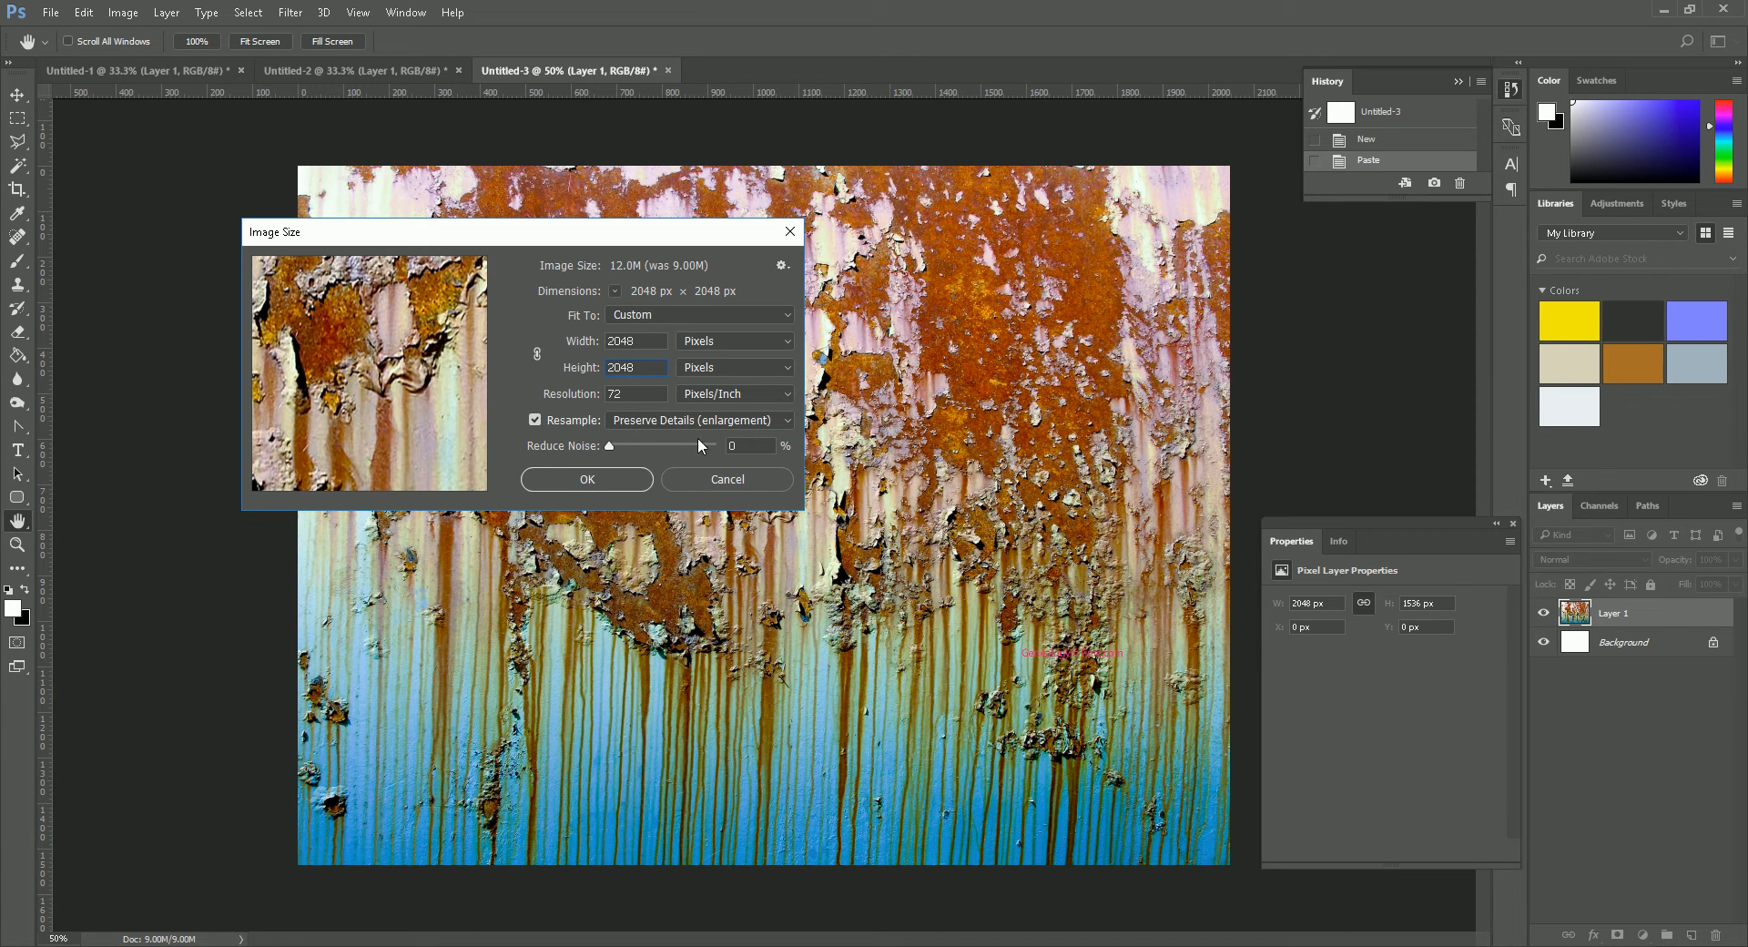
pyautogui.click(787, 421)
pyautogui.click(788, 424)
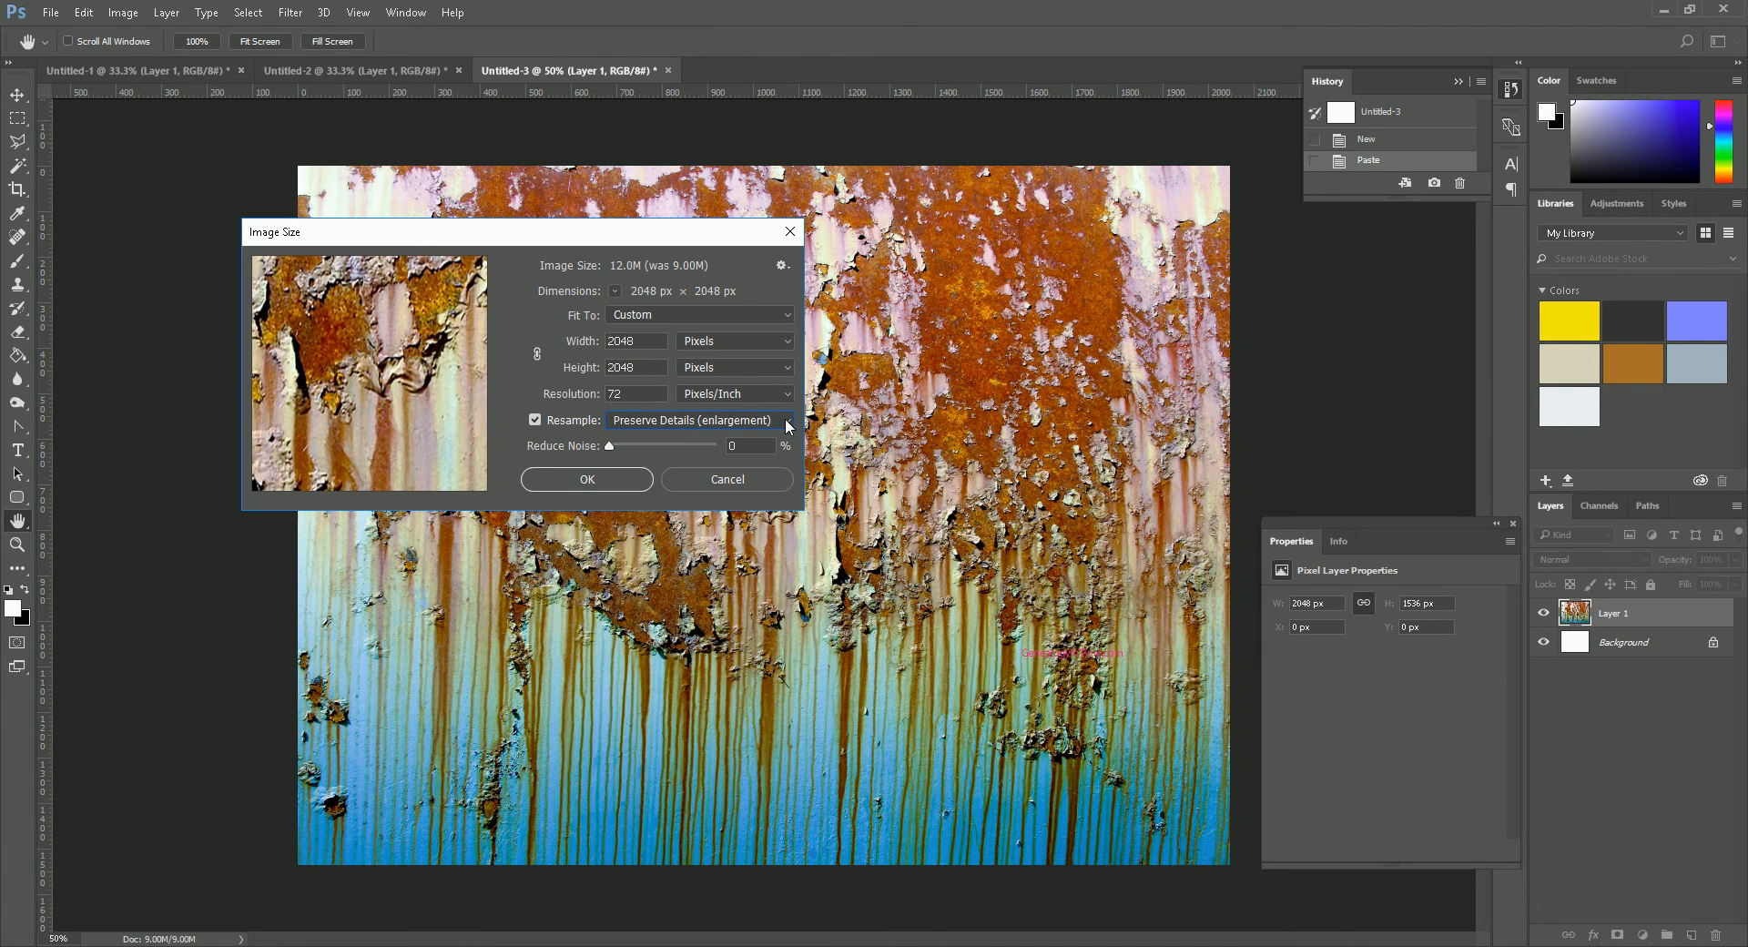
pyautogui.click(587, 479)
pyautogui.press('j')
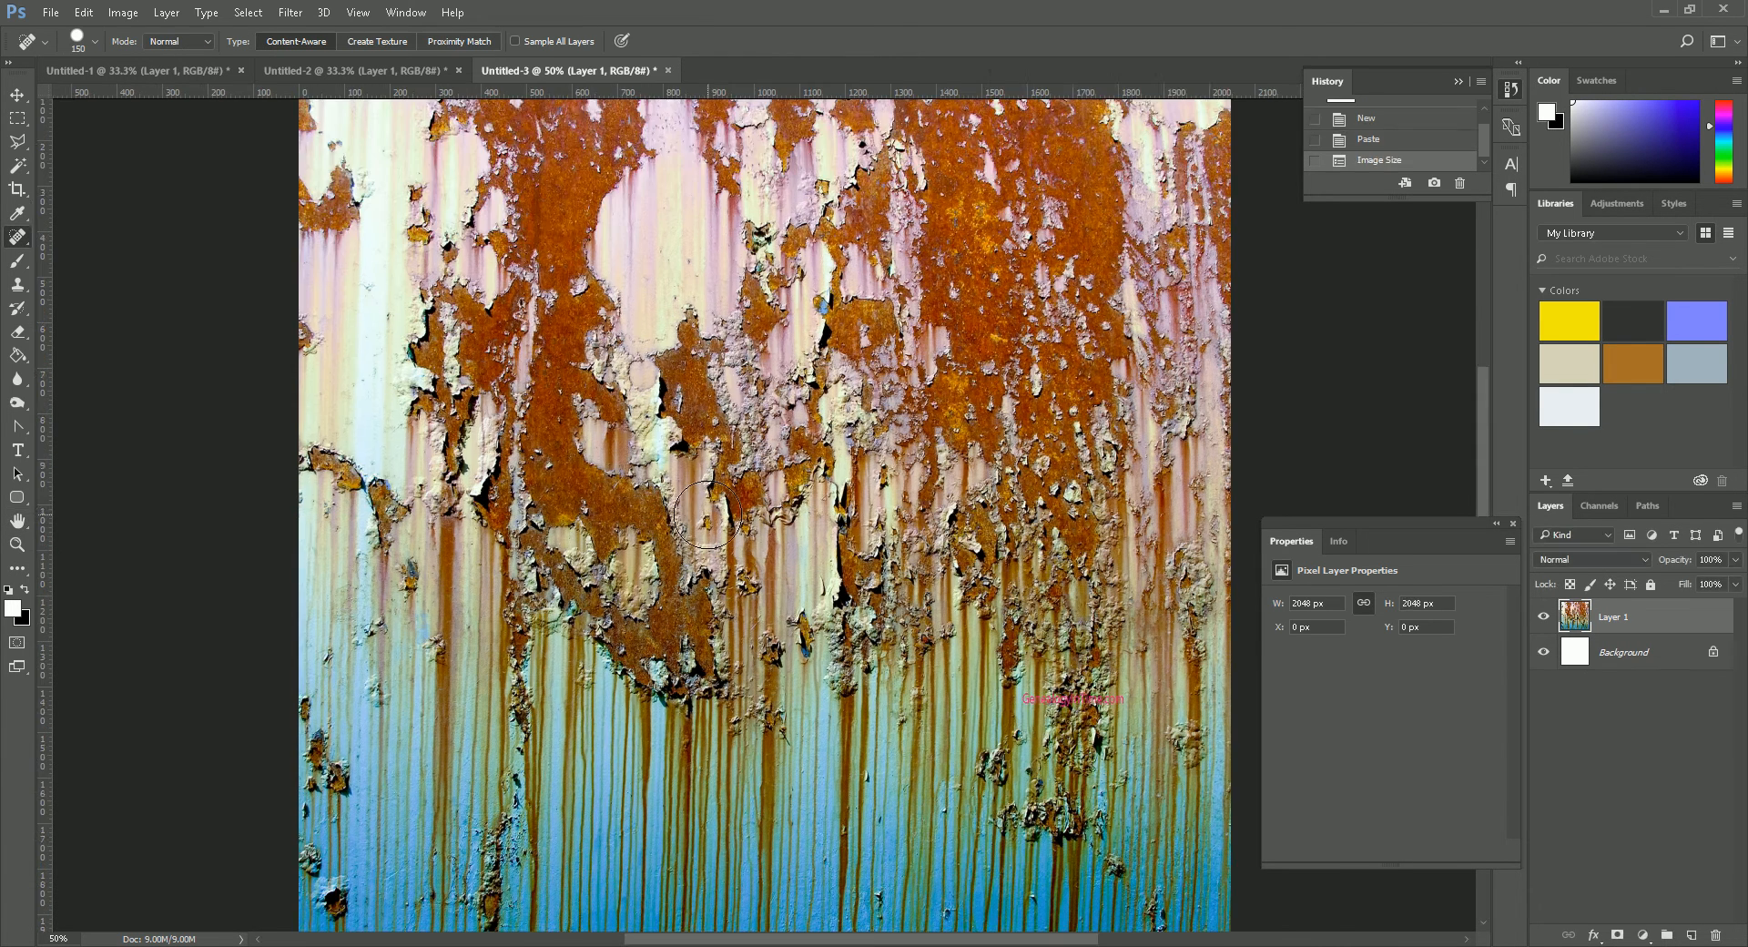
# - Remove the small pink watermark text from the rust texture with the Clone Stamp tool
pyautogui.click(17, 543)
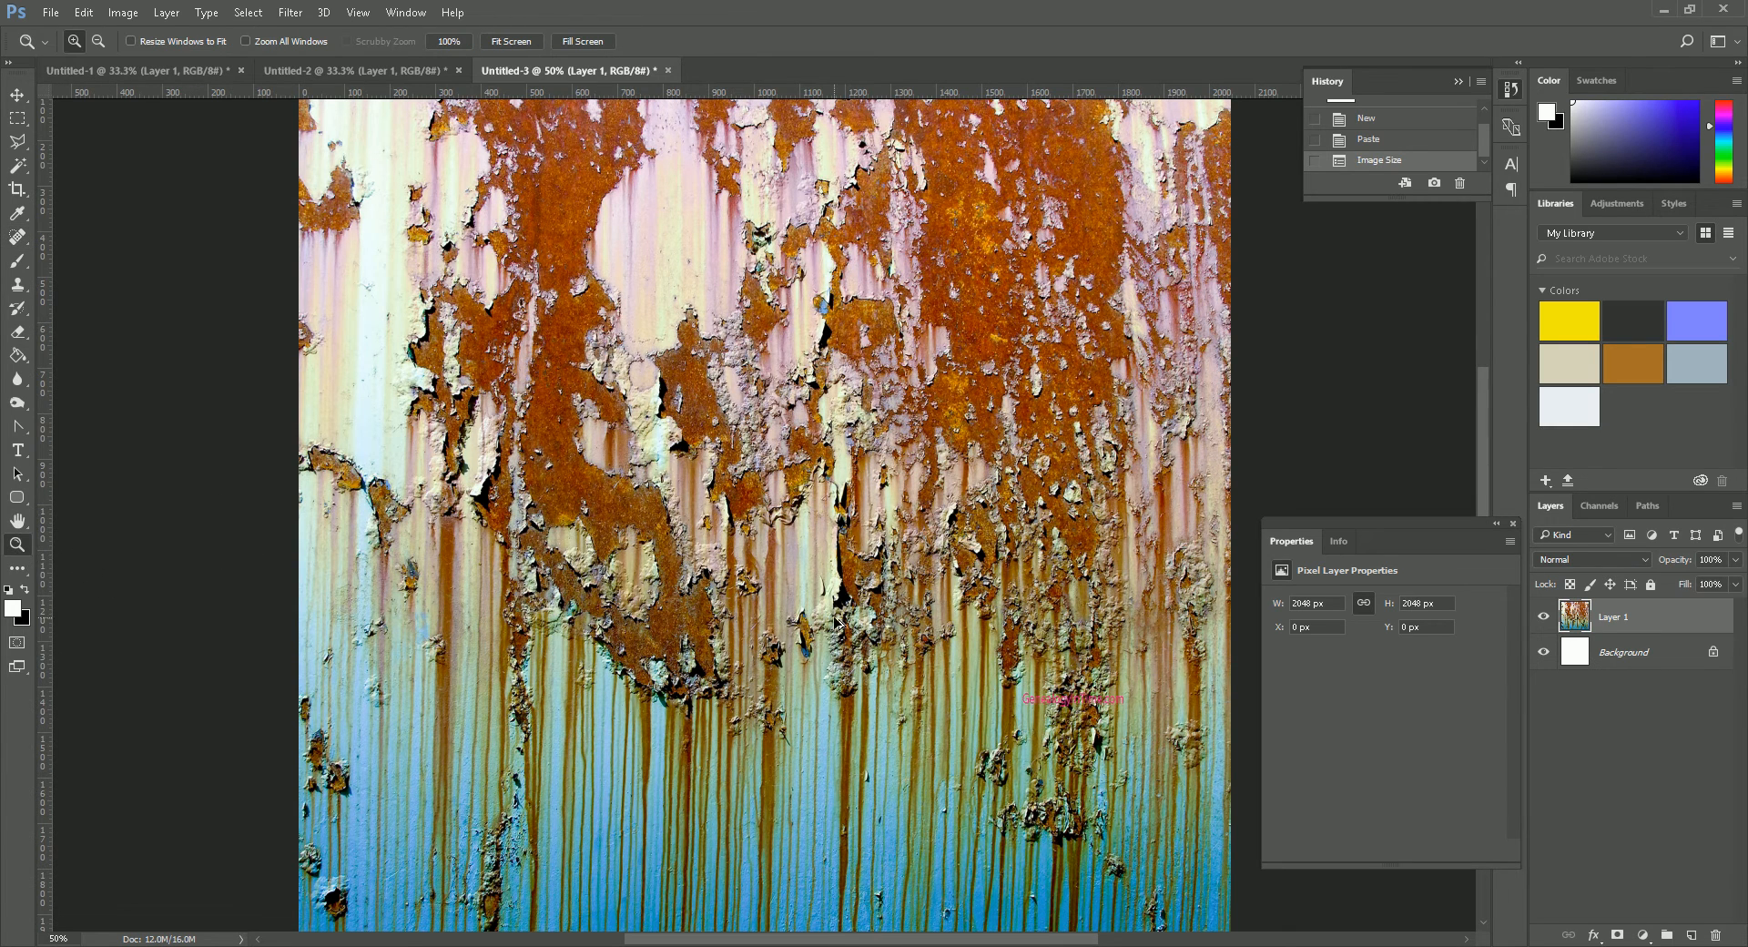
pyautogui.keyDown('alt'); pyautogui.click(791, 626); pyautogui.keyUp('alt')
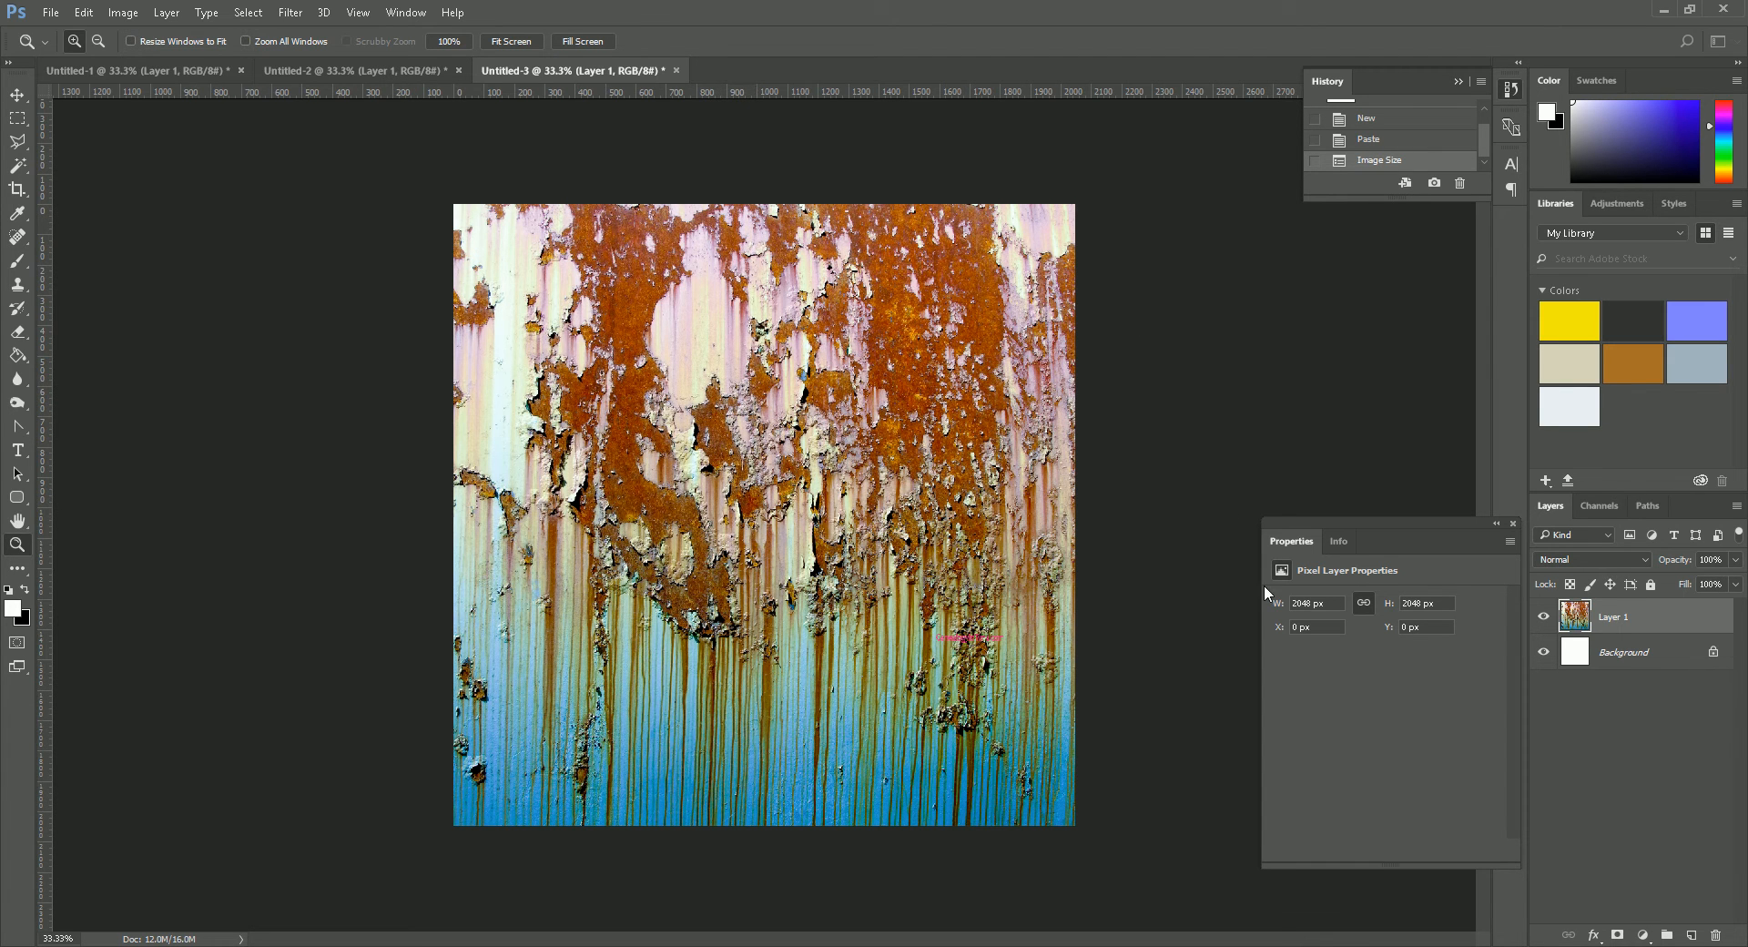
pyautogui.hotkey('ctrl', '+')
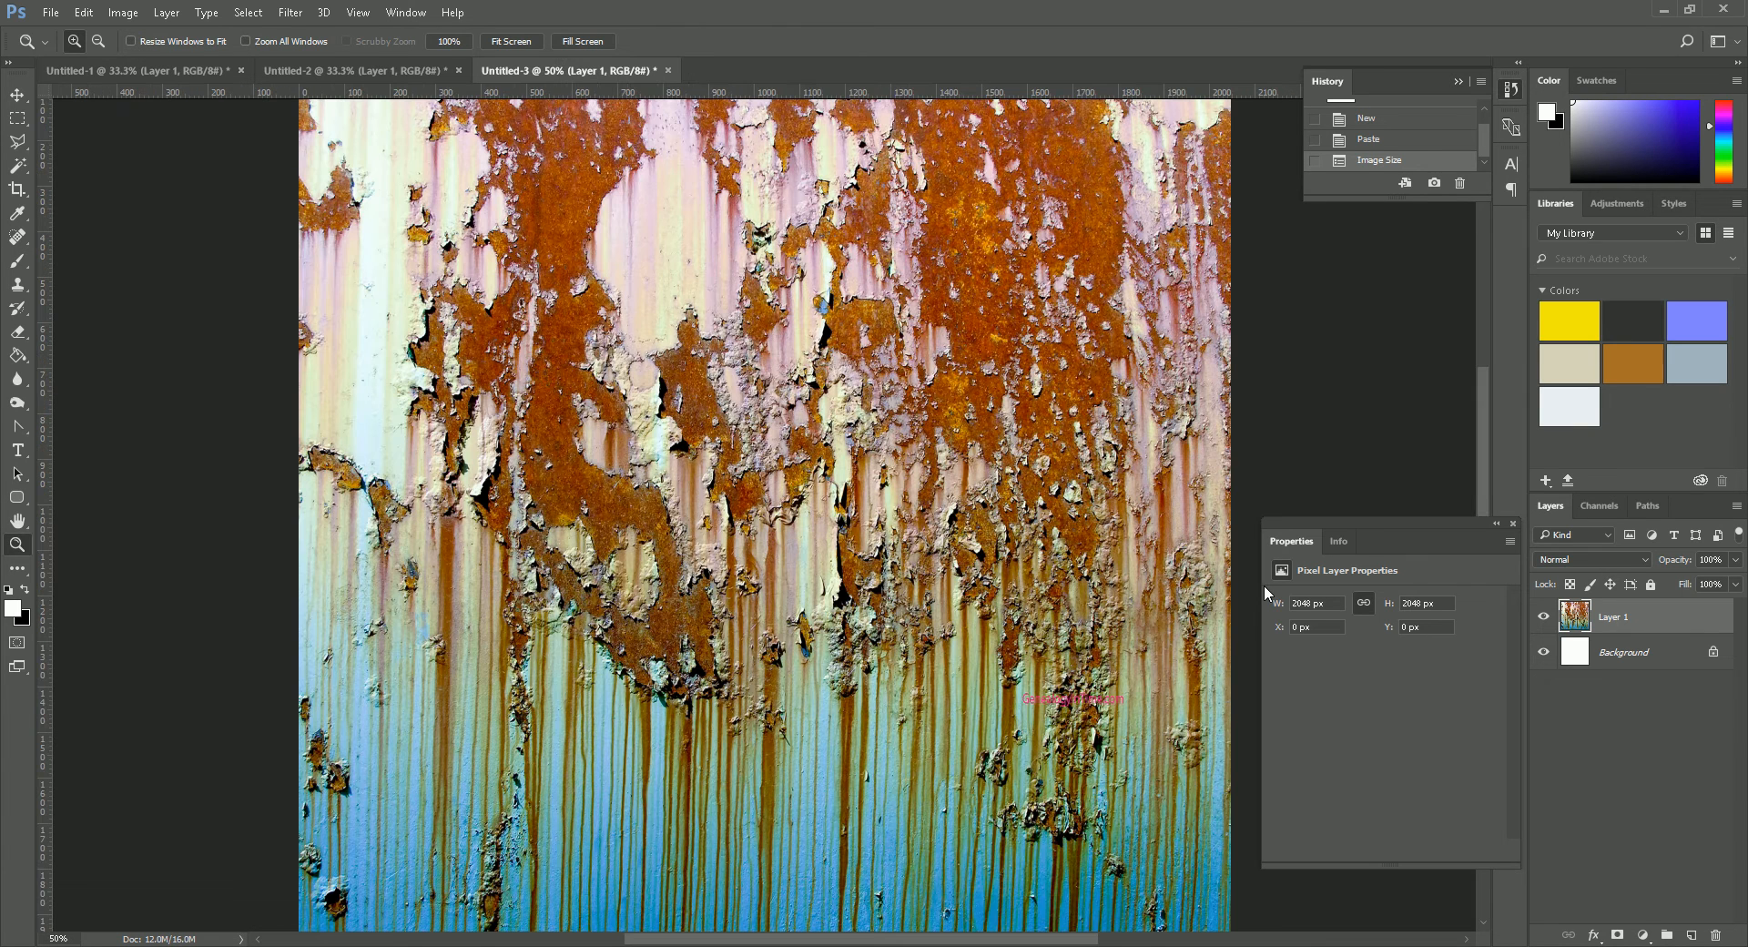
pyautogui.moveTo(1111, 704); pyautogui.dragTo(1031, 654)
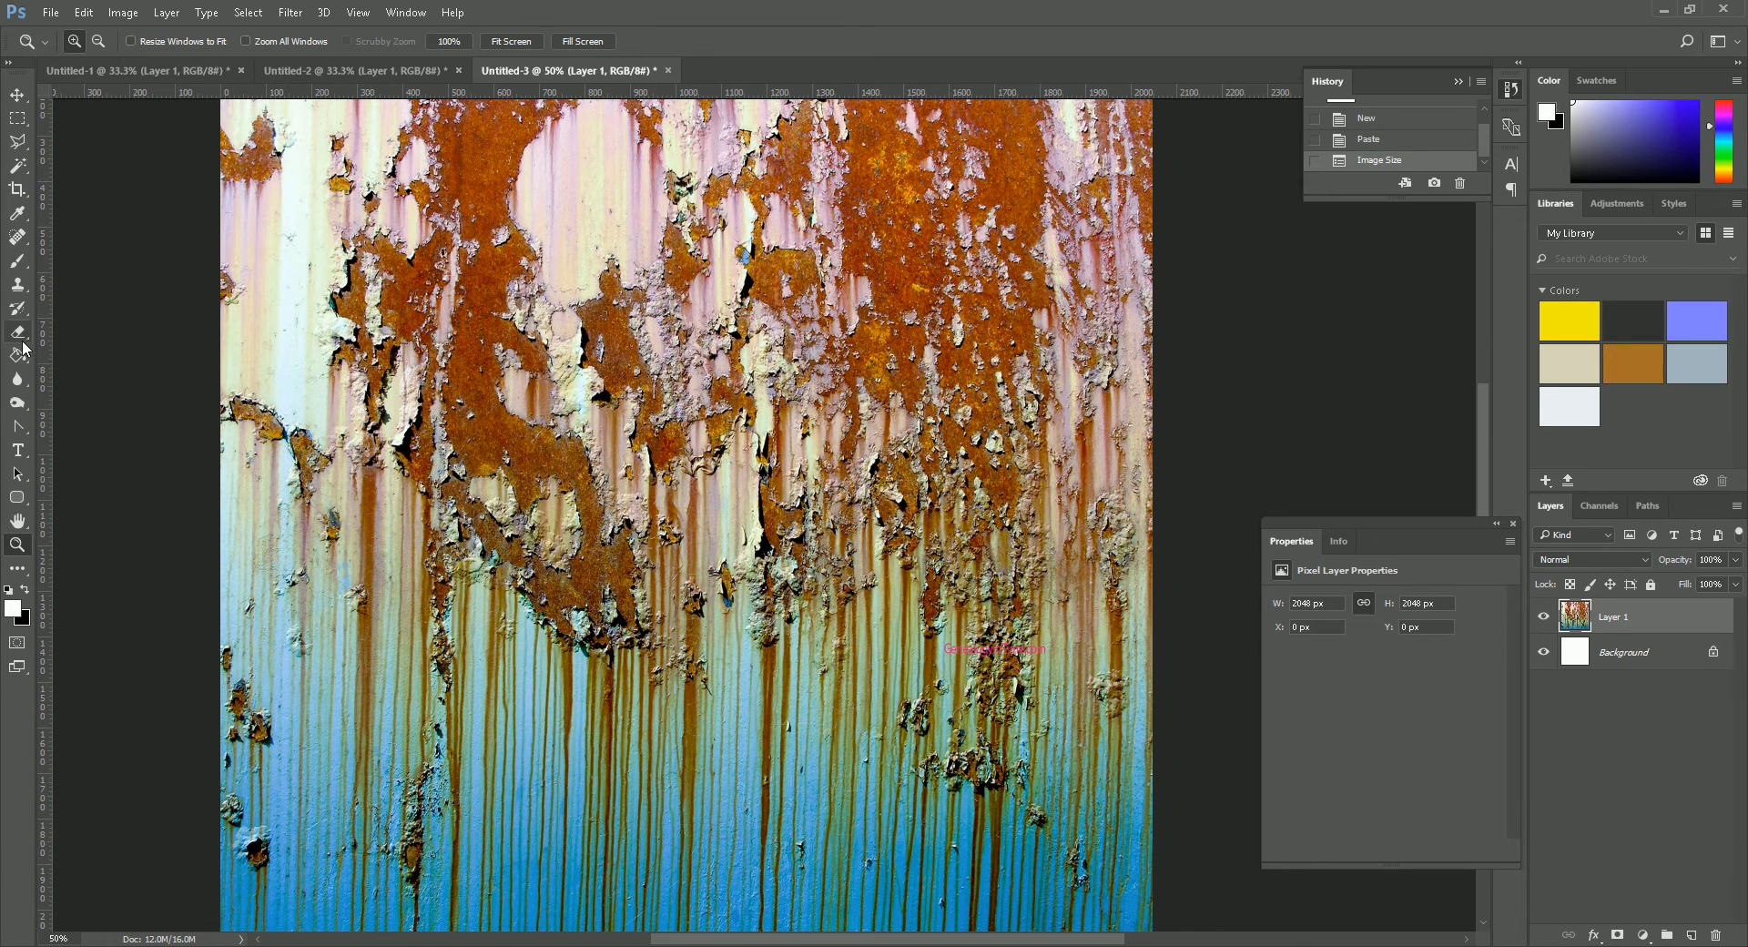
pyautogui.click(18, 284)
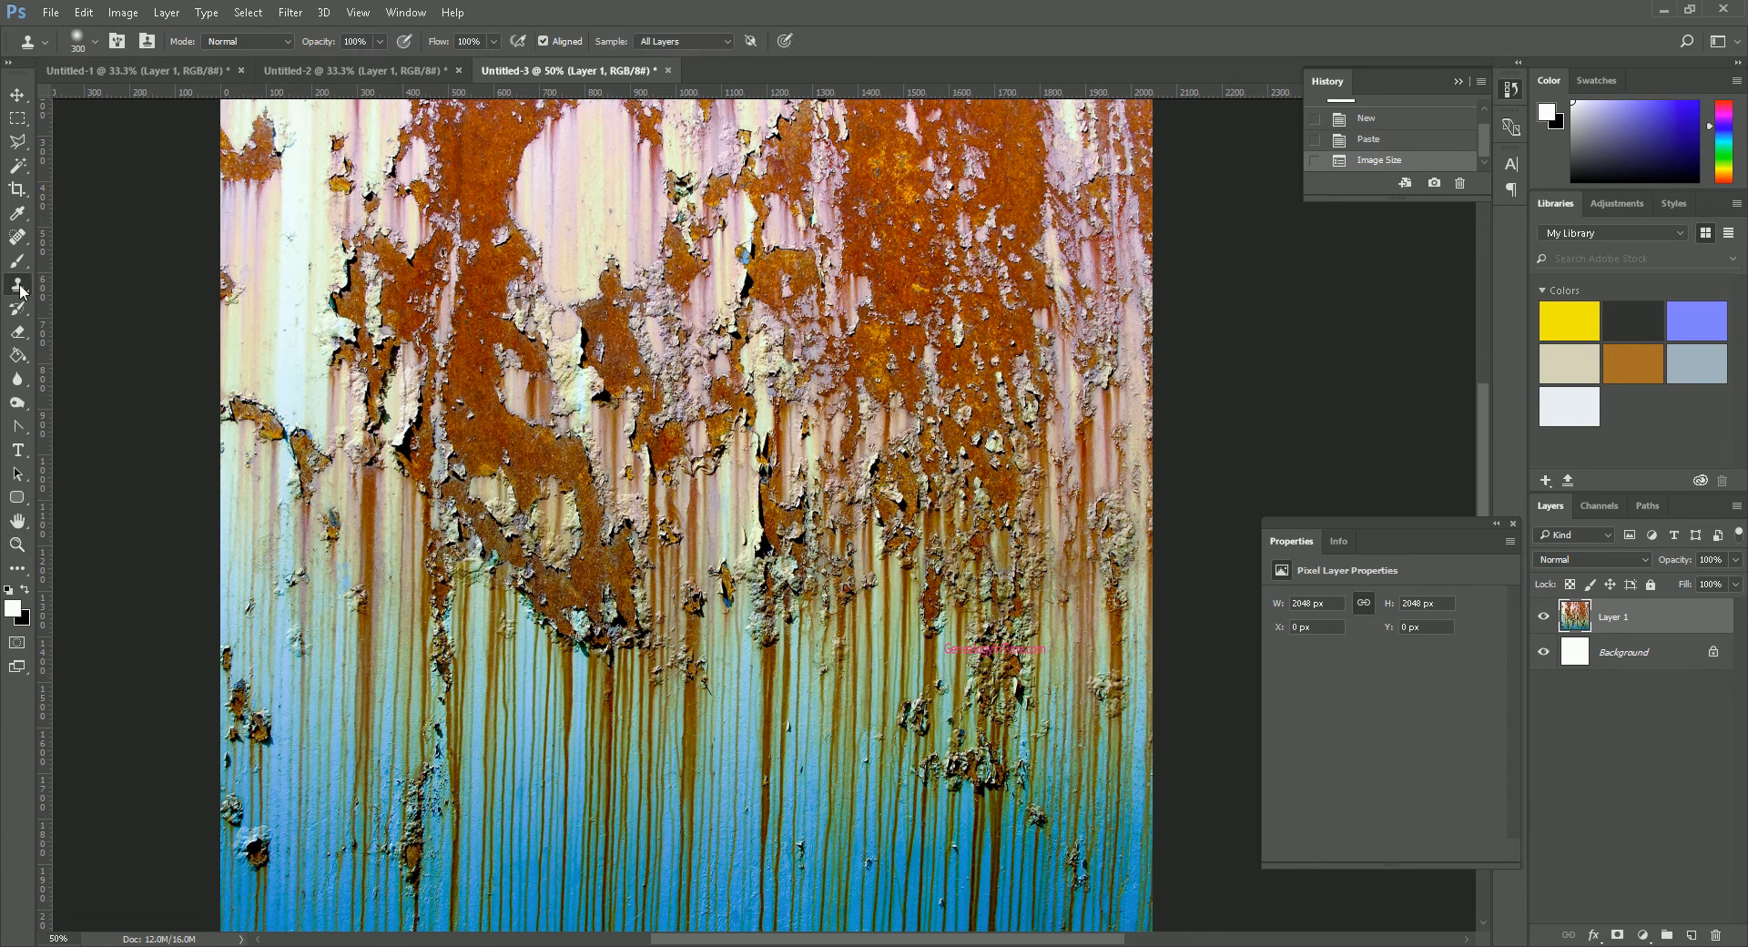
pyautogui.keyDown('alt'); pyautogui.click(979, 596); pyautogui.keyUp('alt')
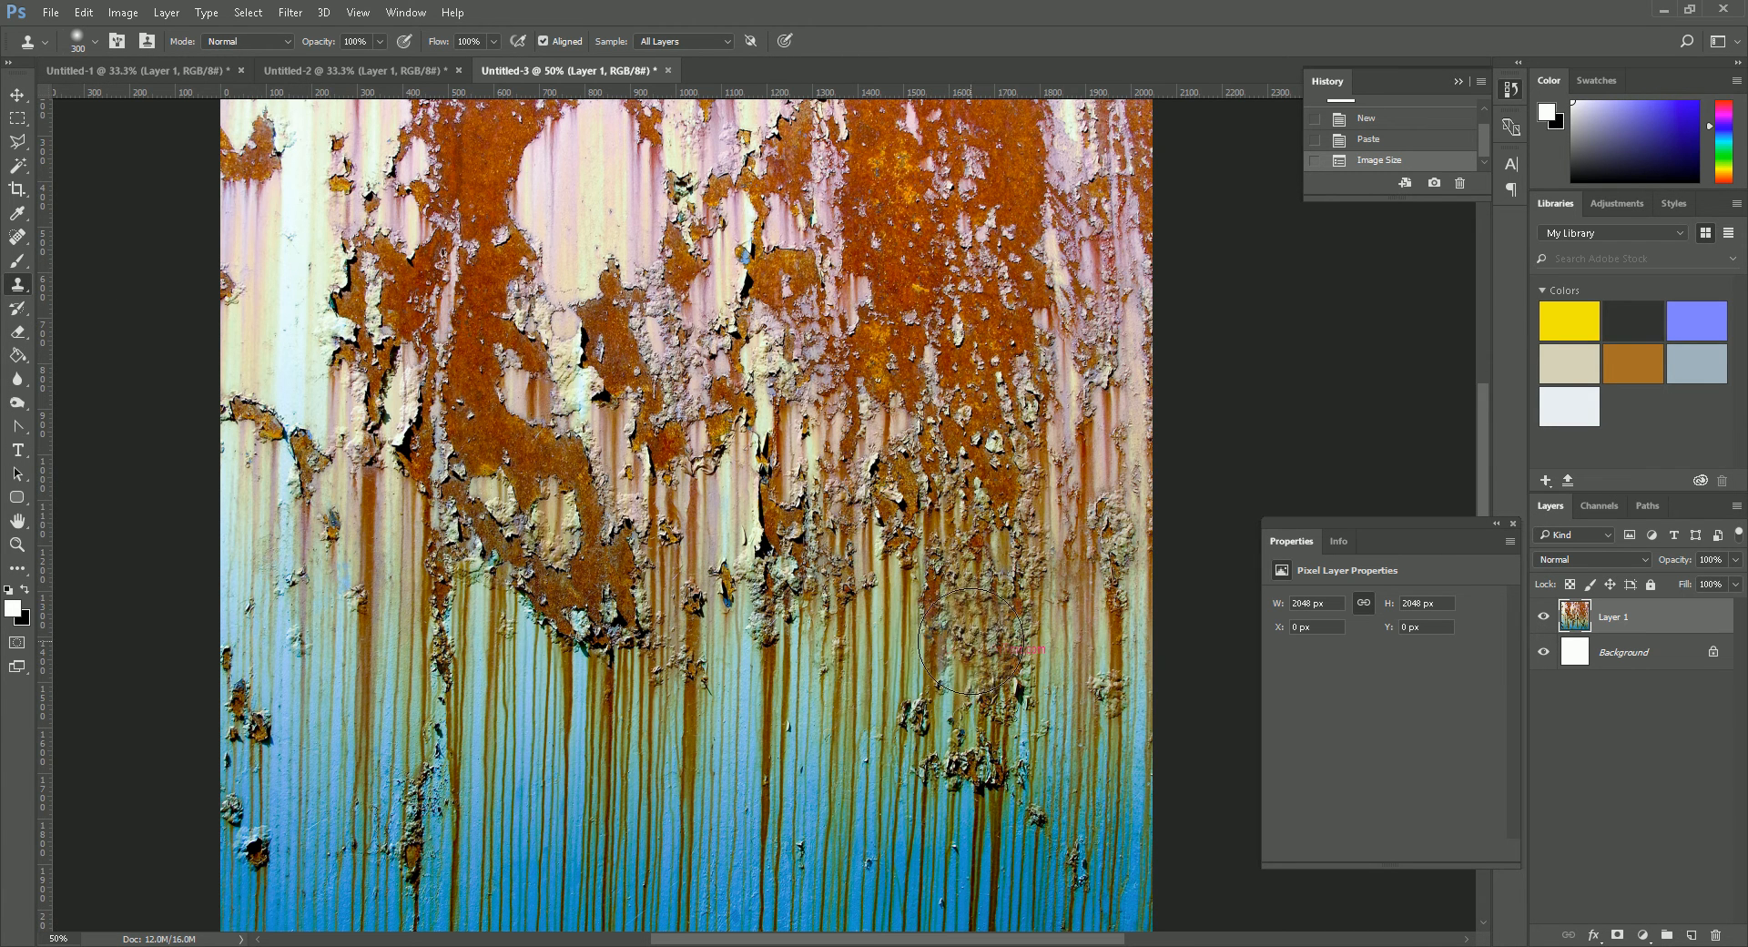
pyautogui.moveTo(971, 641); pyautogui.dragTo(1020, 650)
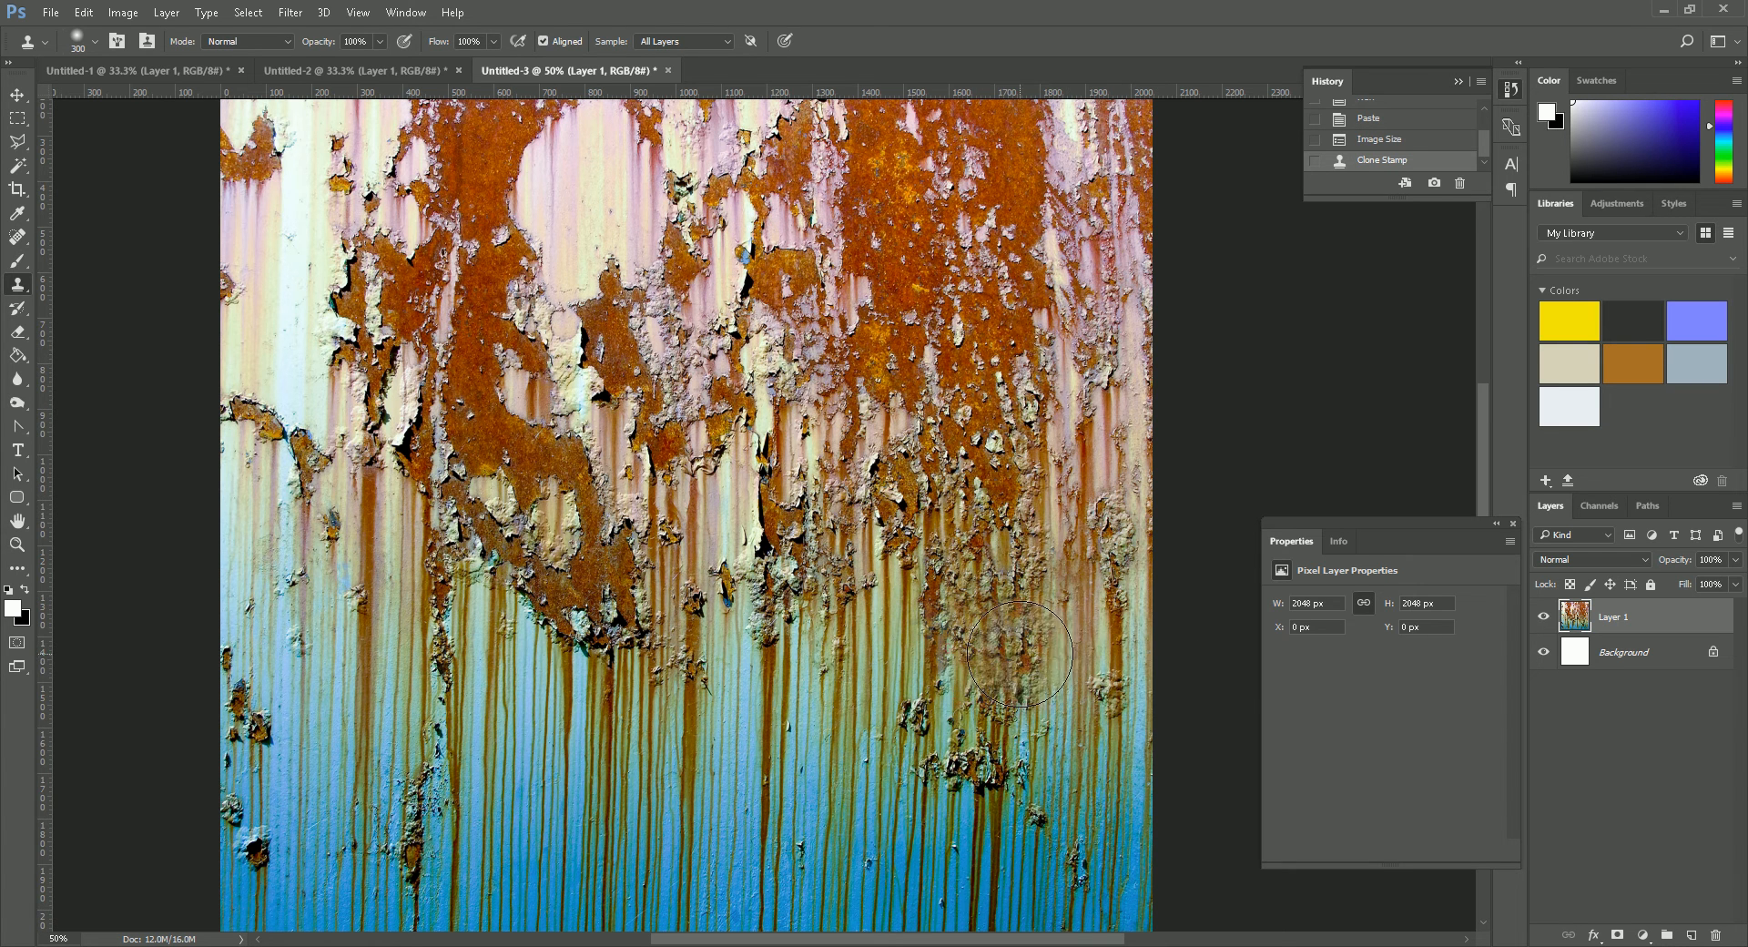
pyautogui.moveTo(1019, 658); pyautogui.dragTo(1012, 676)
pyautogui.moveTo(1000, 751)
pyautogui.mouseDown()
pyautogui.moveTo(1011, 665)
pyautogui.moveTo(1038, 642)
pyautogui.mouseUp()
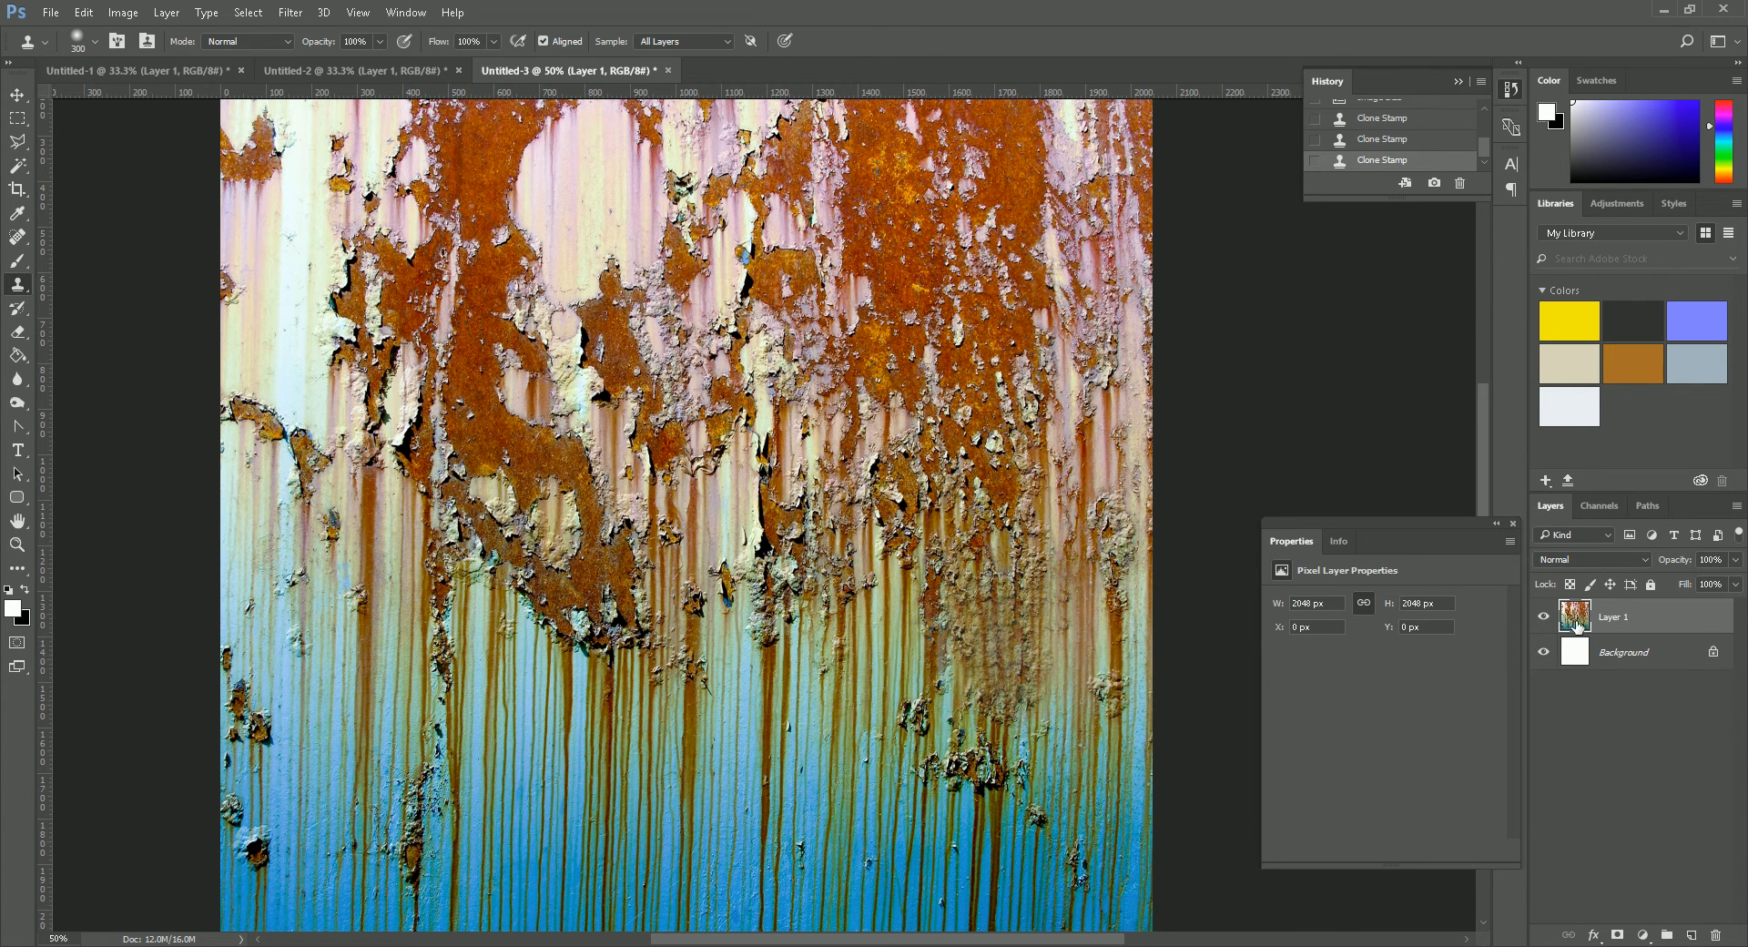
# - Duplicate the texture layer and apply the Offset filter to the copy with +1024 px horizontal, 0 vertical and Wrap Around
pyautogui.moveTo(1604, 643); pyautogui.dragTo(1695, 932)
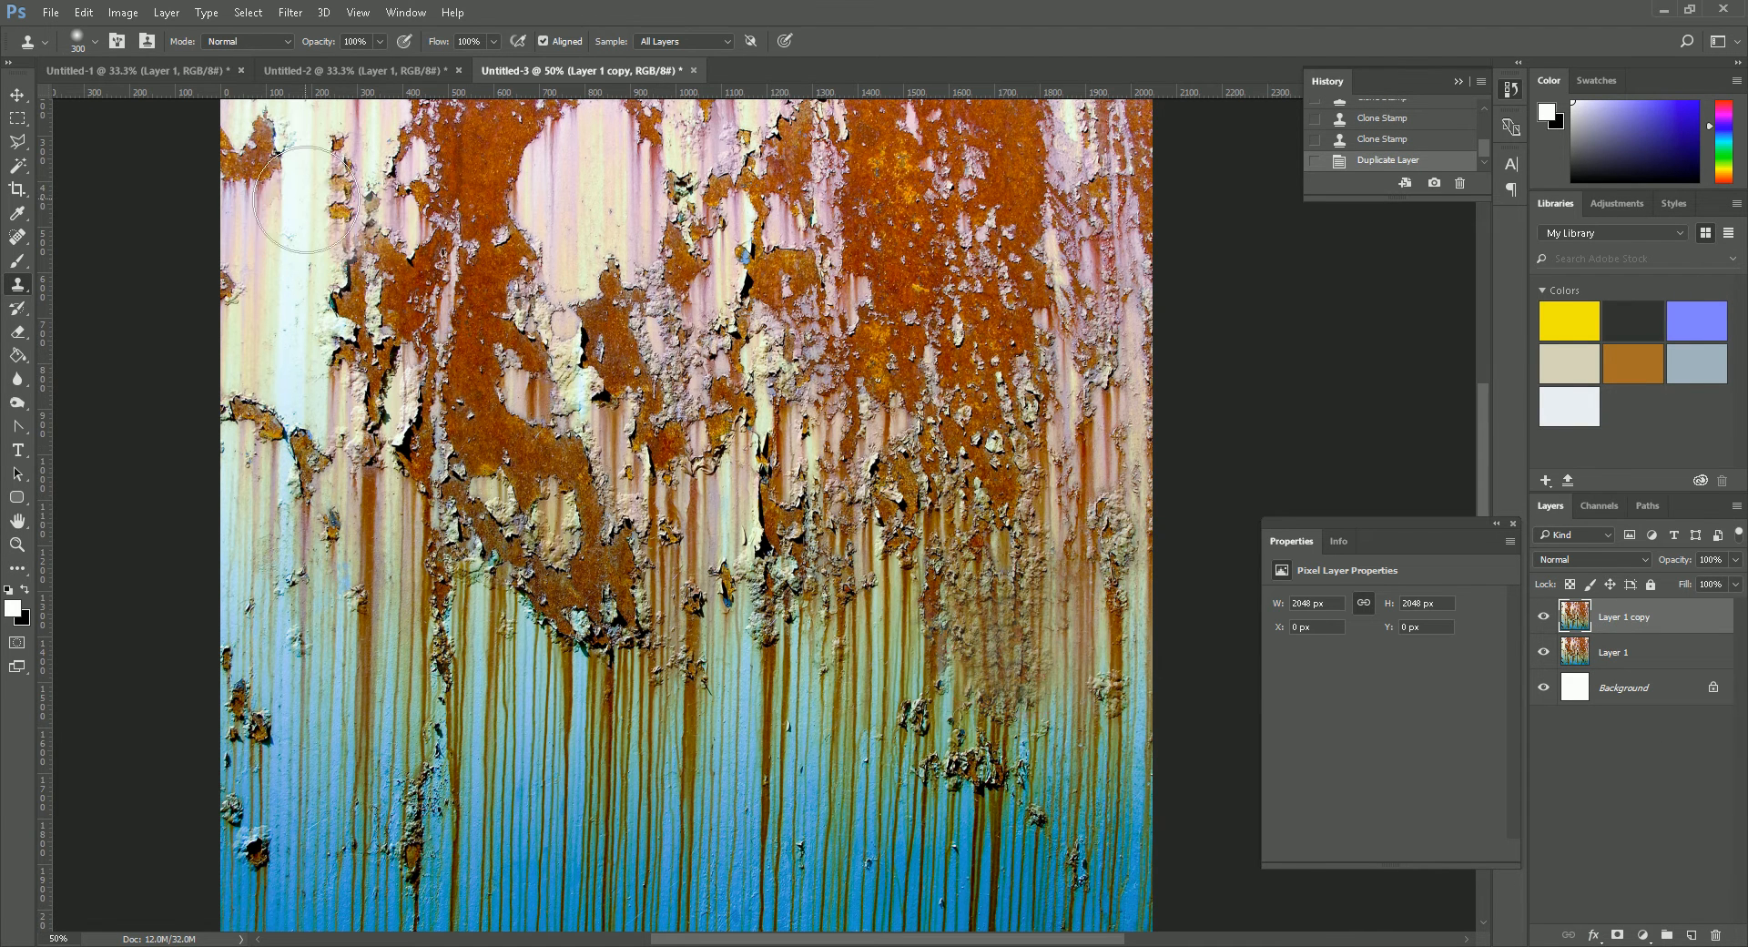
pyautogui.click(298, 13)
pyautogui.moveTo(344, 368)
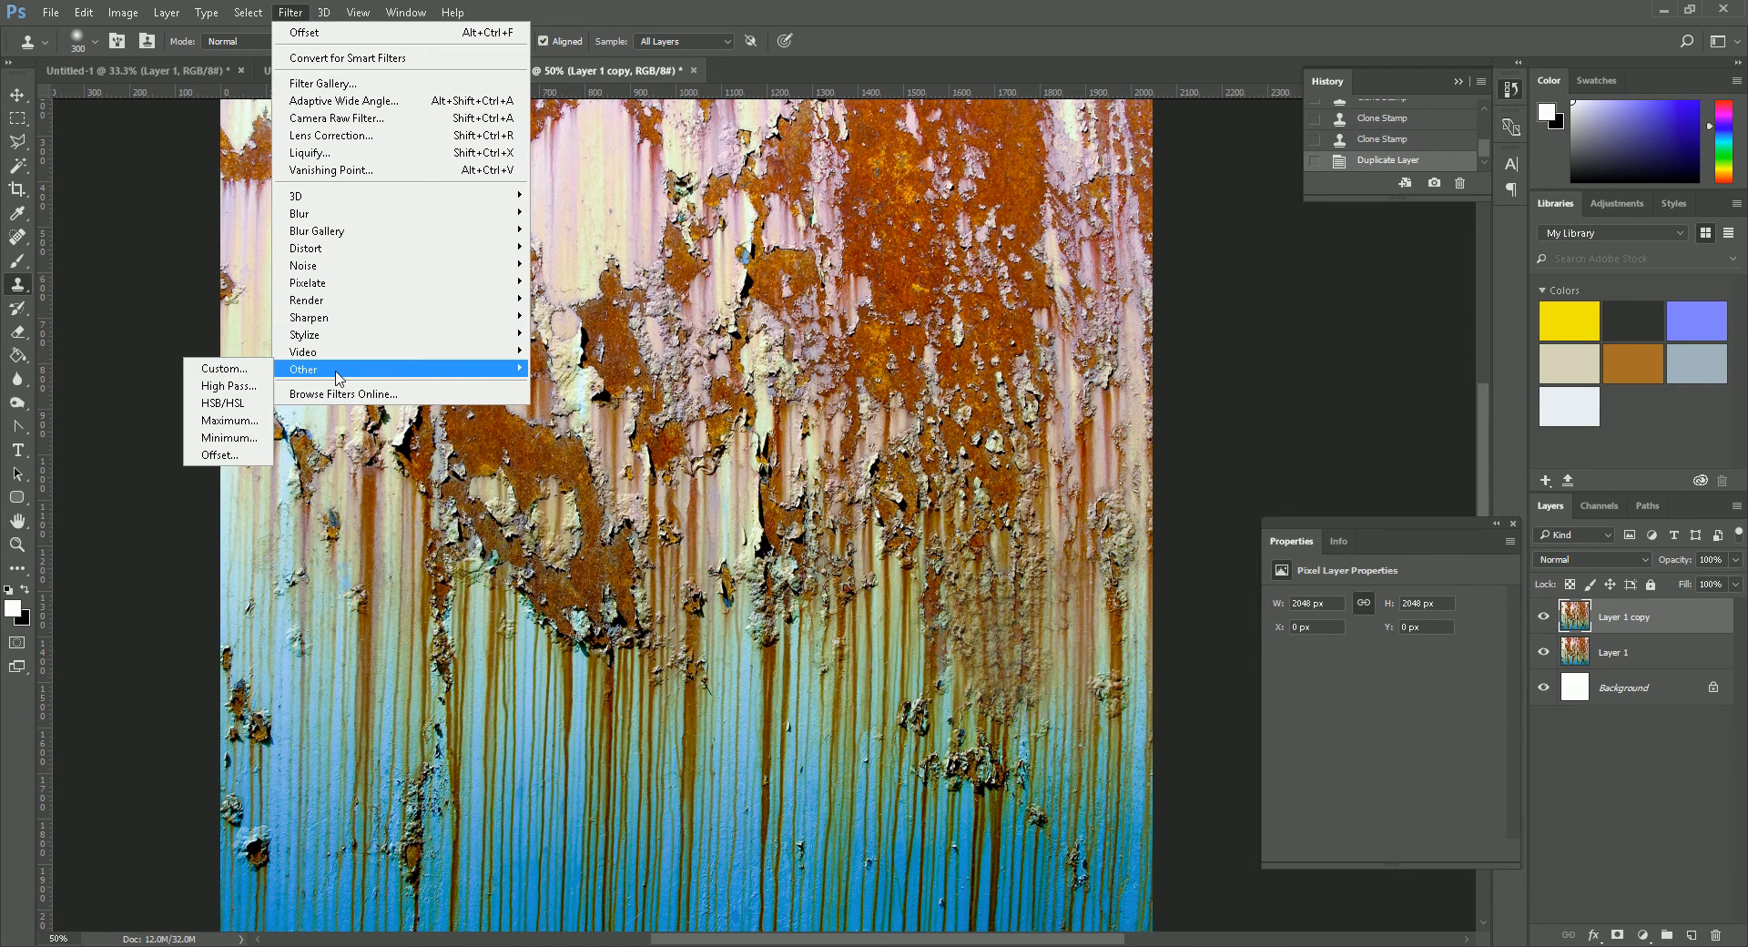
pyautogui.click(233, 459)
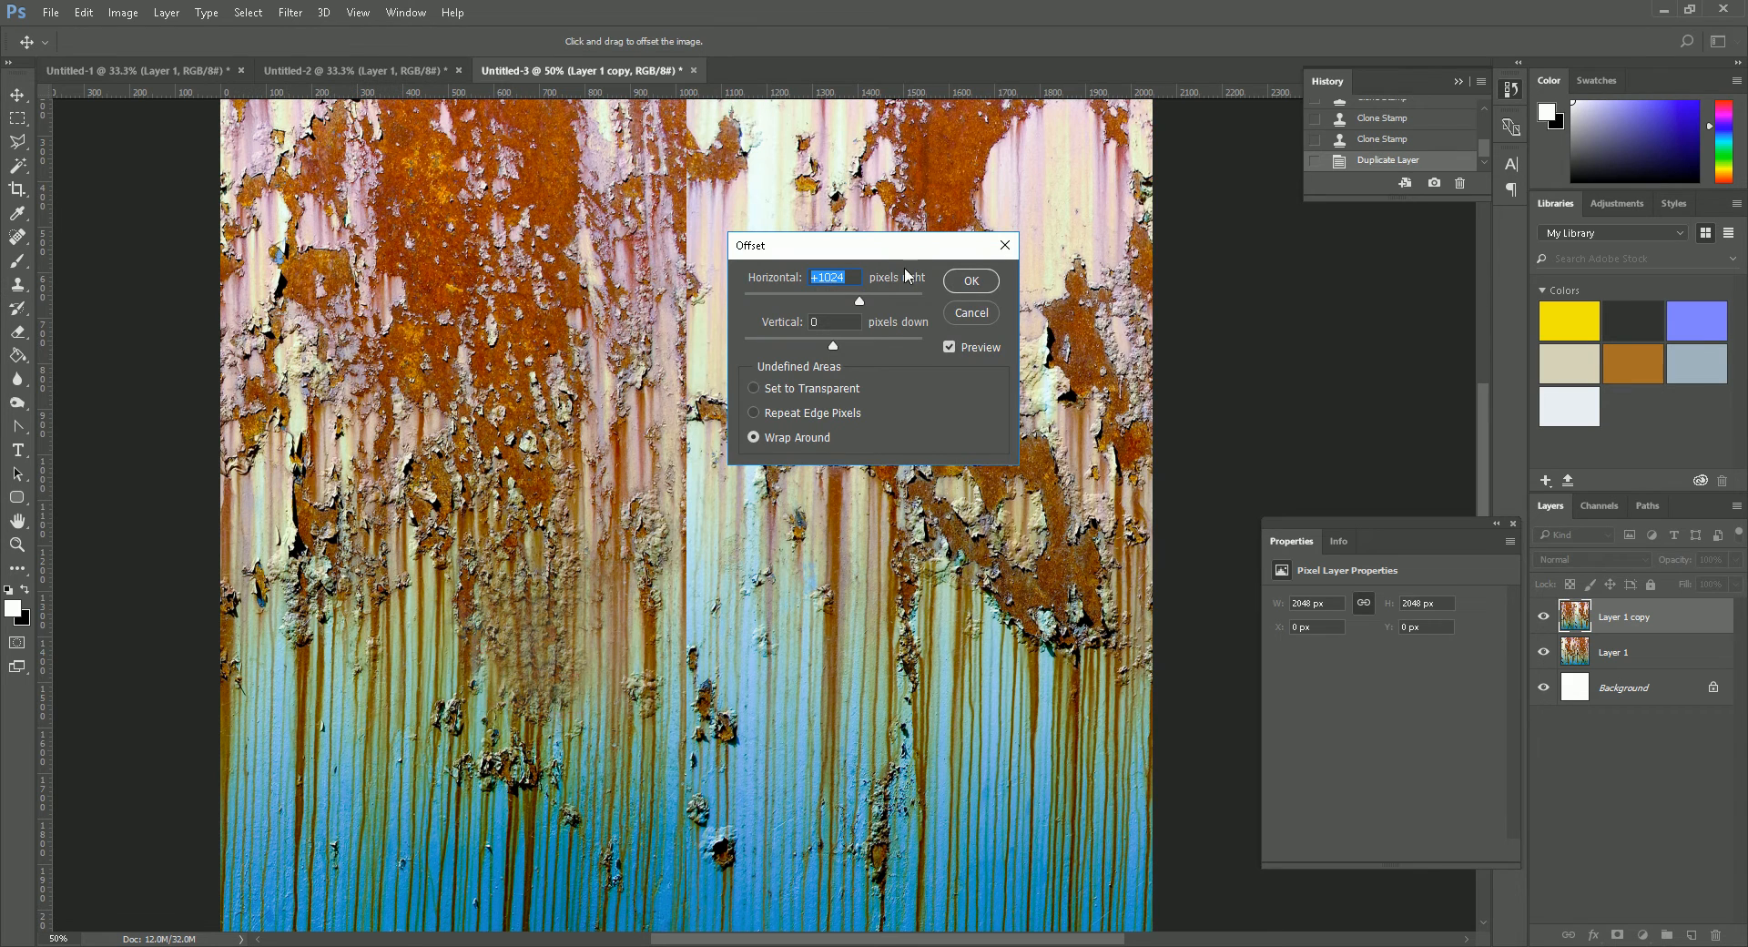
pyautogui.moveTo(838, 245); pyautogui.dragTo(772, 312)
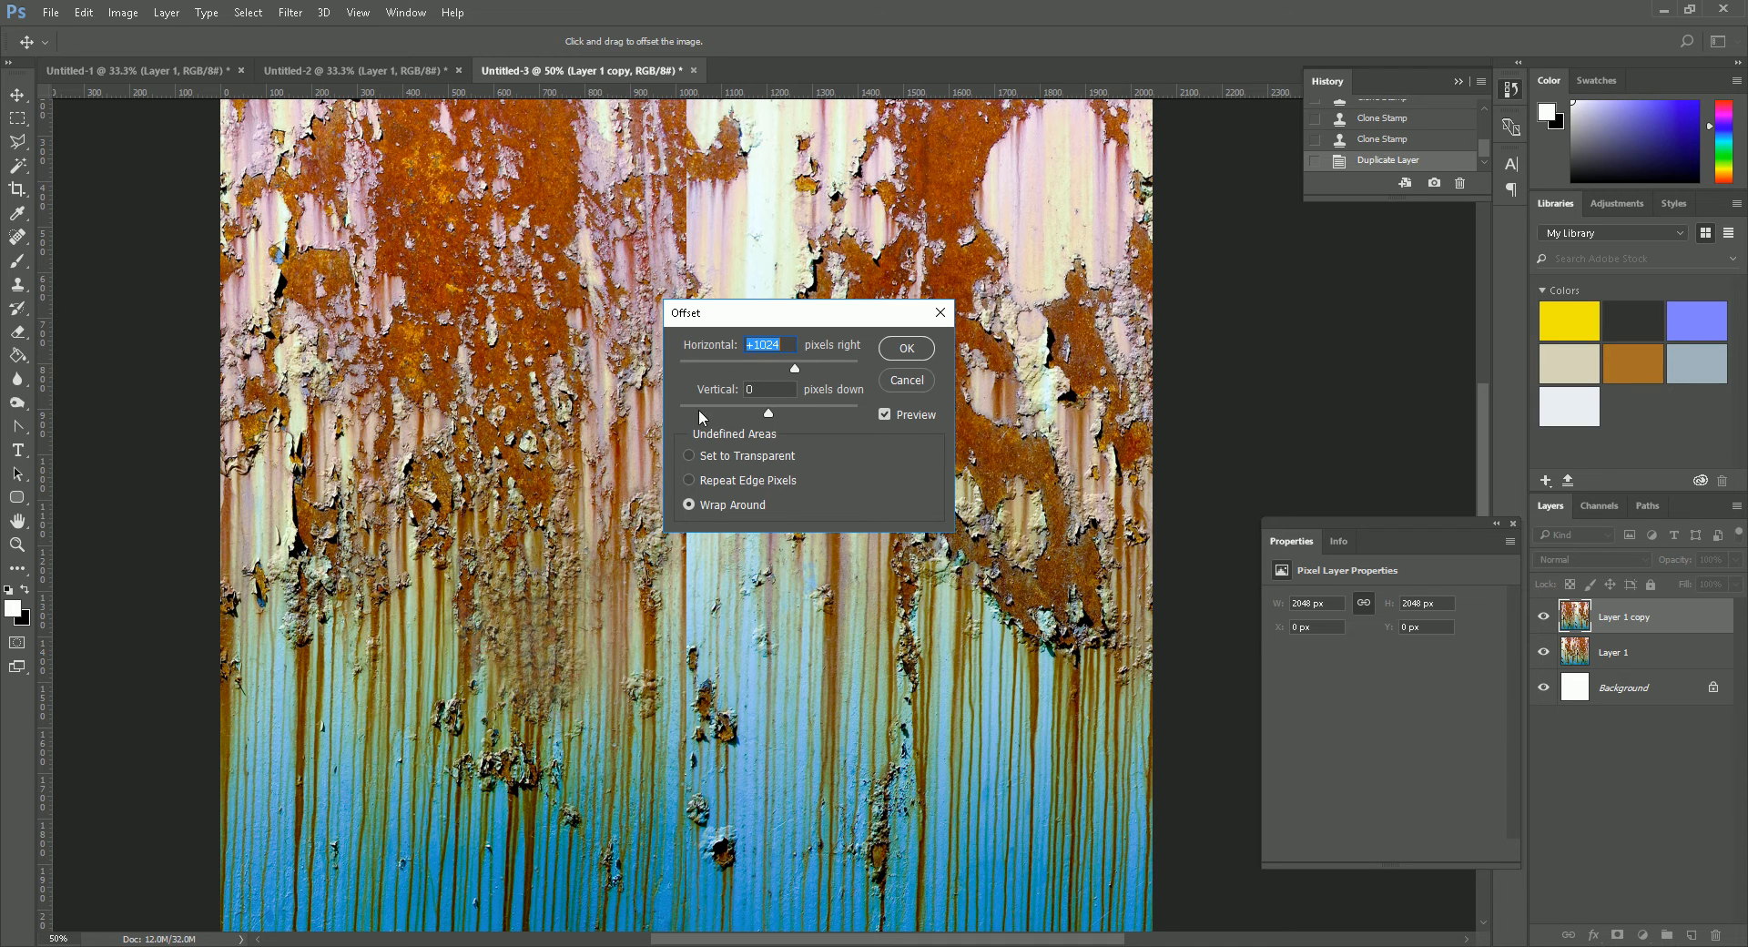
pyautogui.click(787, 345)
pyautogui.moveTo(818, 317); pyautogui.dragTo(747, 317)
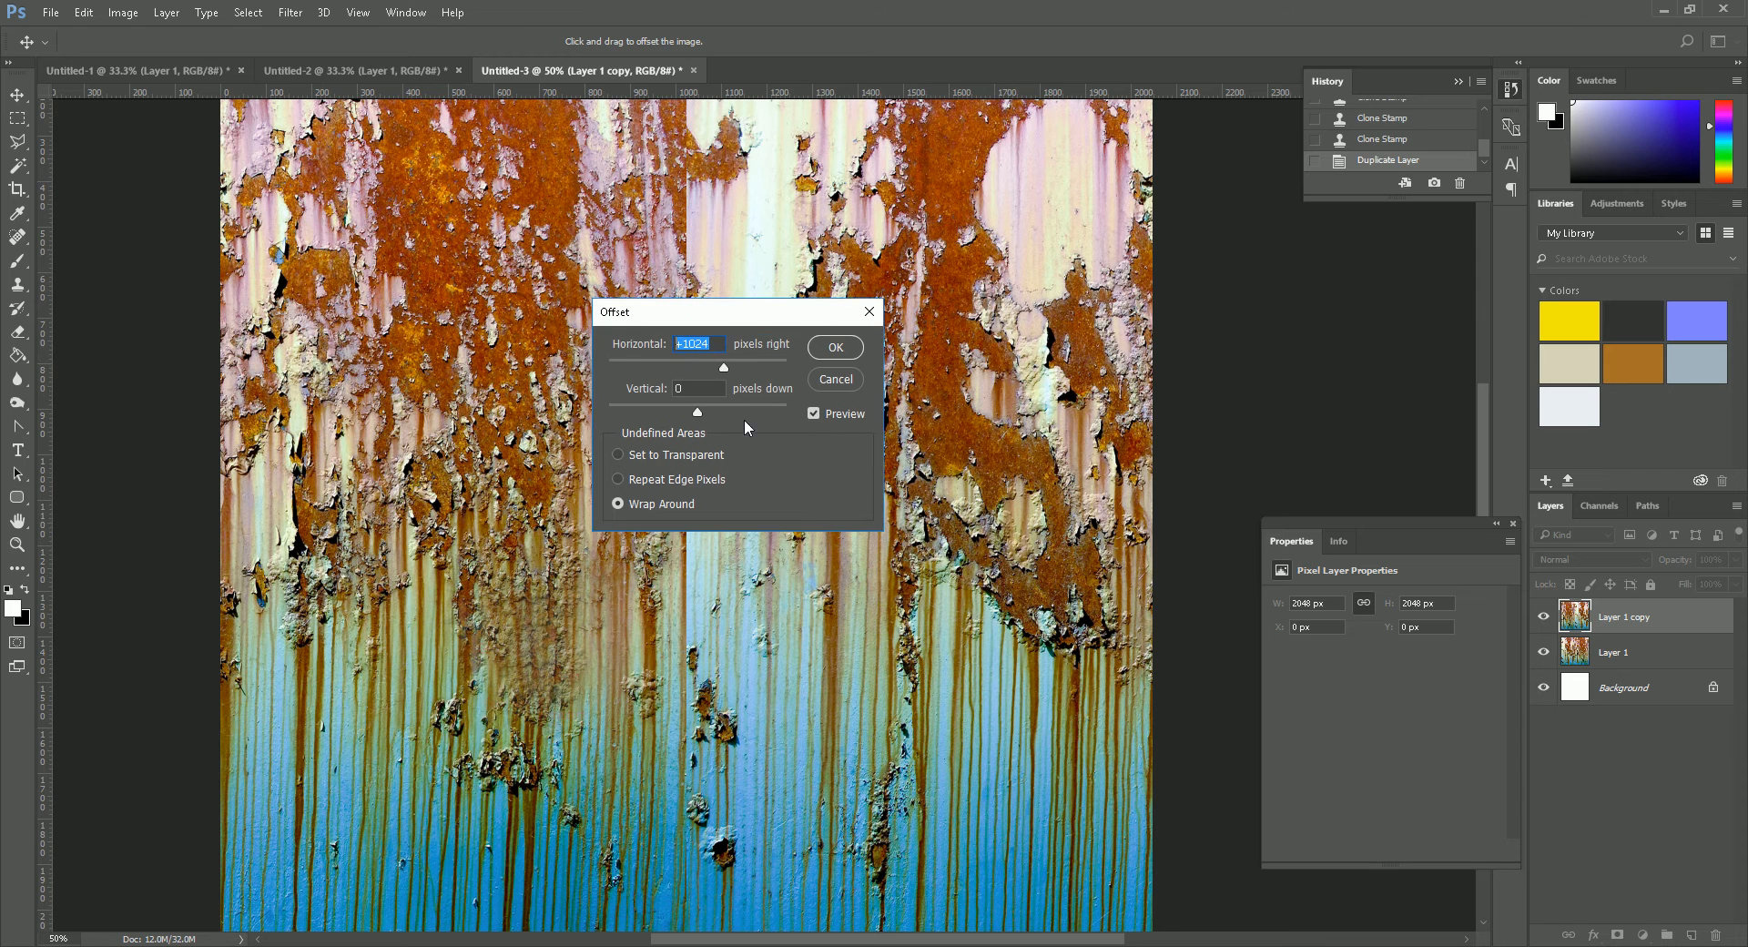
pyautogui.click(835, 348)
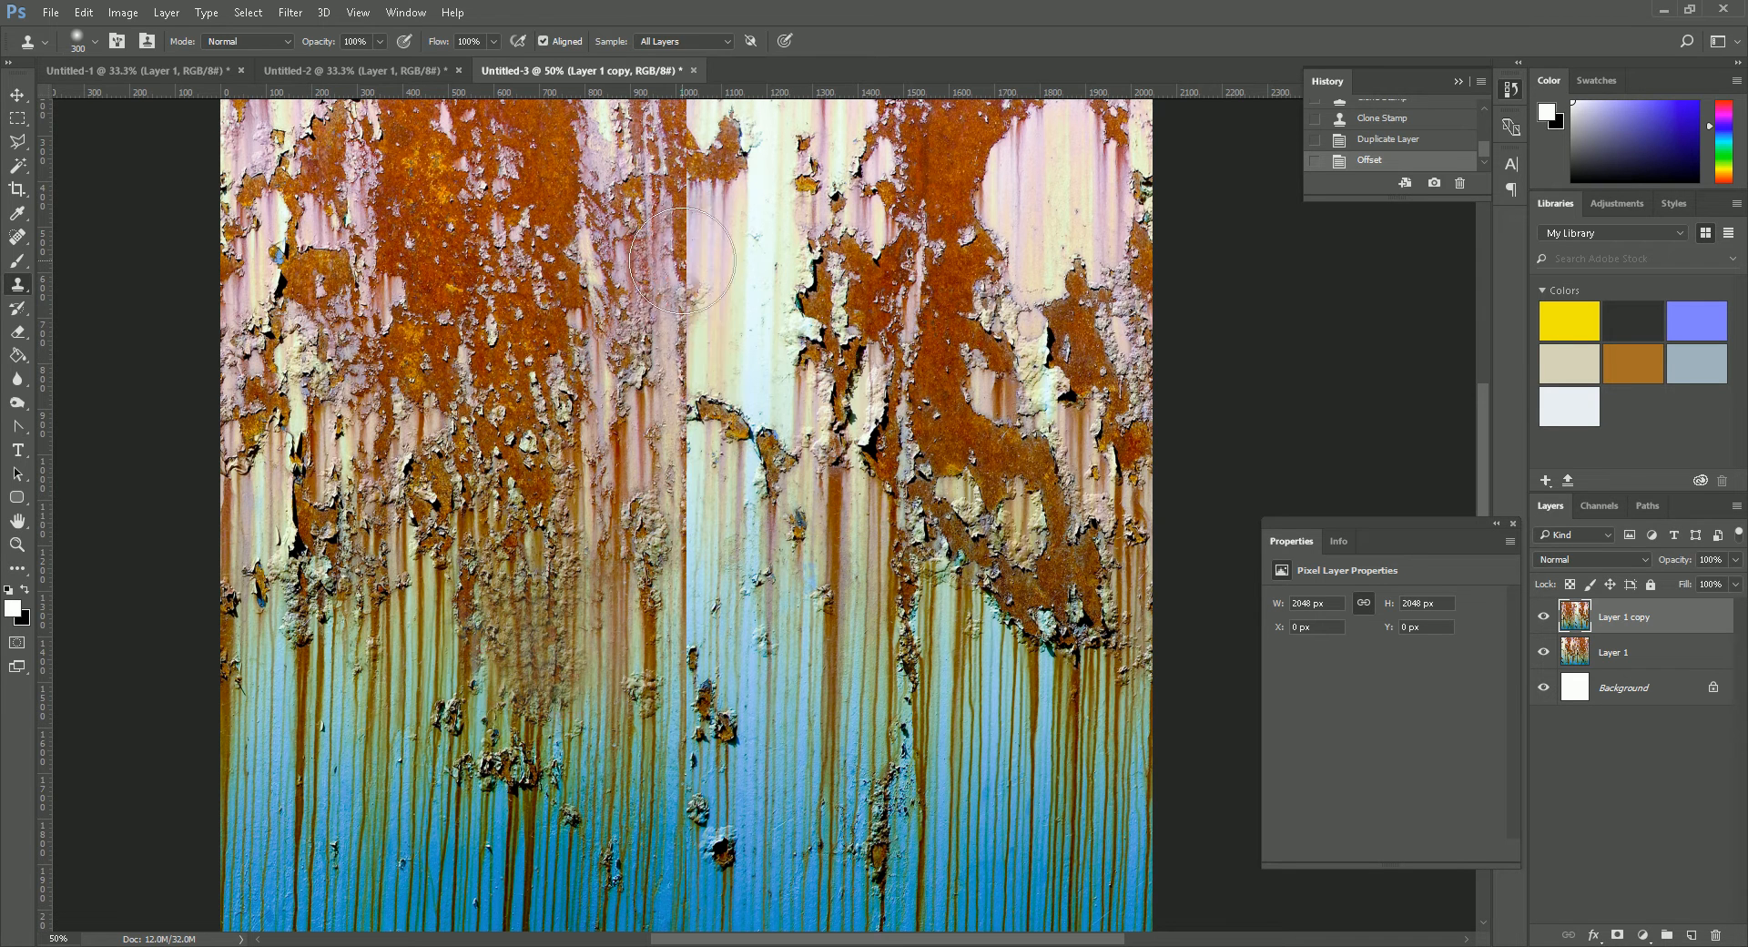
pyautogui.click(1543, 622)
pyautogui.click(1543, 620)
pyautogui.click(1544, 620)
pyautogui.click(1544, 619)
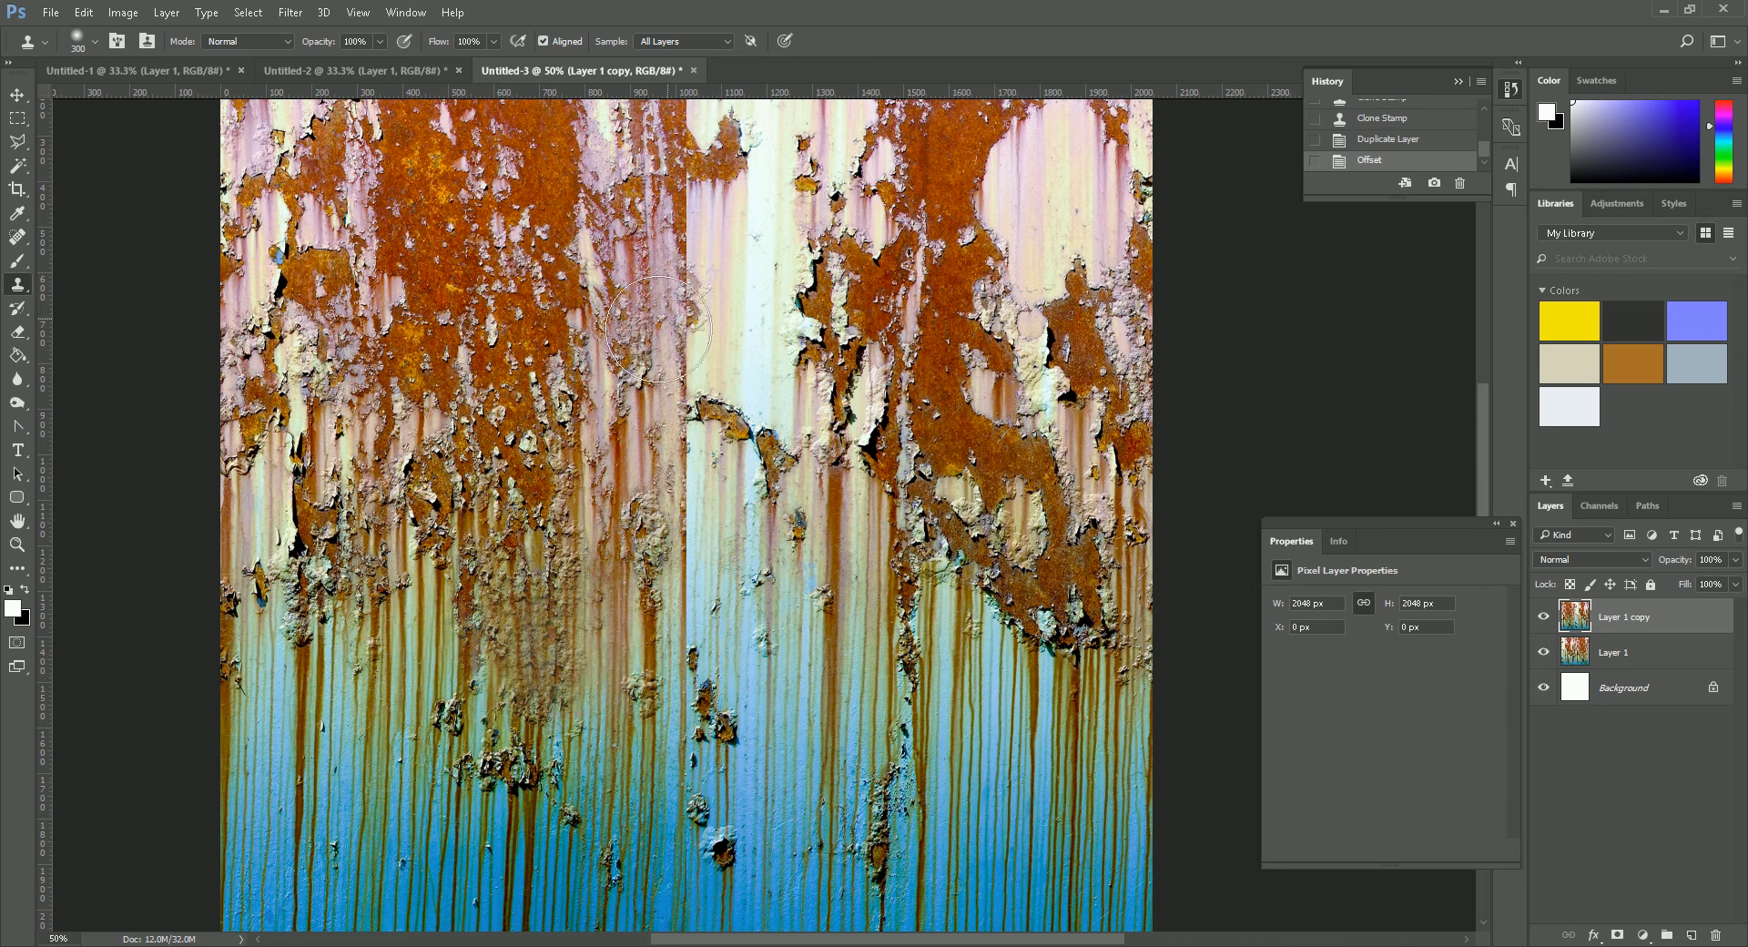
# - Erase along the vertical seam in the middle of the offset layer with a soft 250 px Eraser to blend it away
pyautogui.press('e')
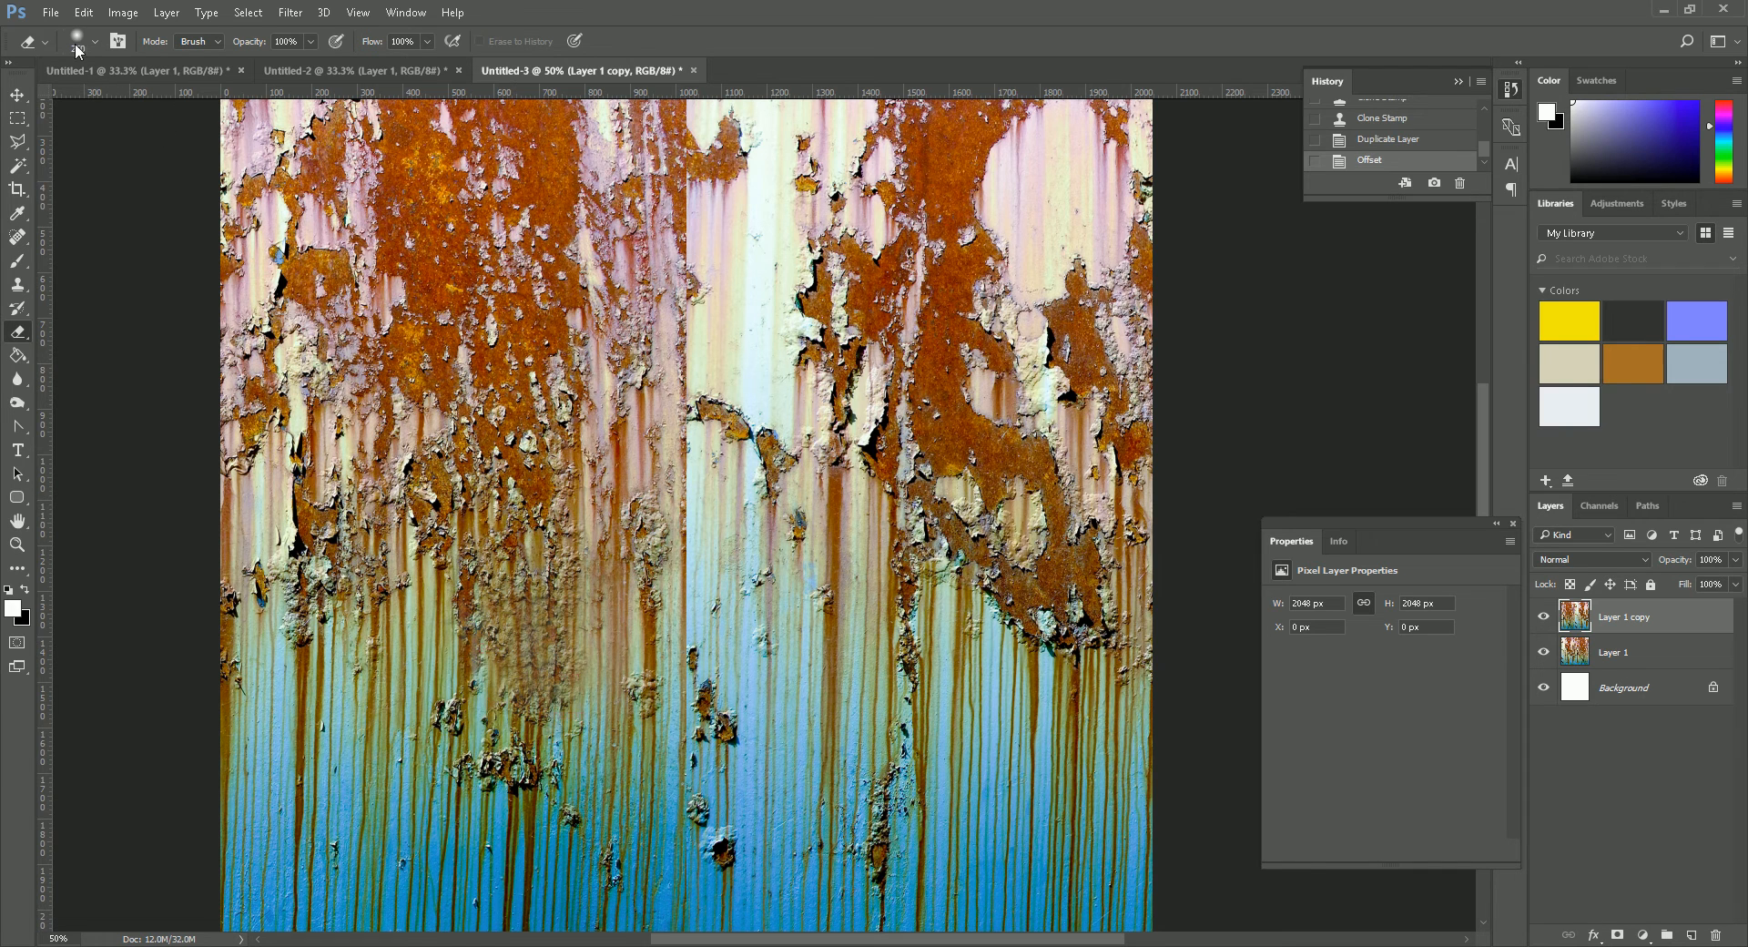
pyautogui.click(685, 227)
pyautogui.click(682, 170)
pyautogui.moveTo(682, 146)
pyautogui.mouseDown()
pyautogui.moveTo(664, 273)
pyautogui.moveTo(699, 410)
pyautogui.moveTo(671, 537)
pyautogui.moveTo(658, 836)
pyautogui.mouseUp()
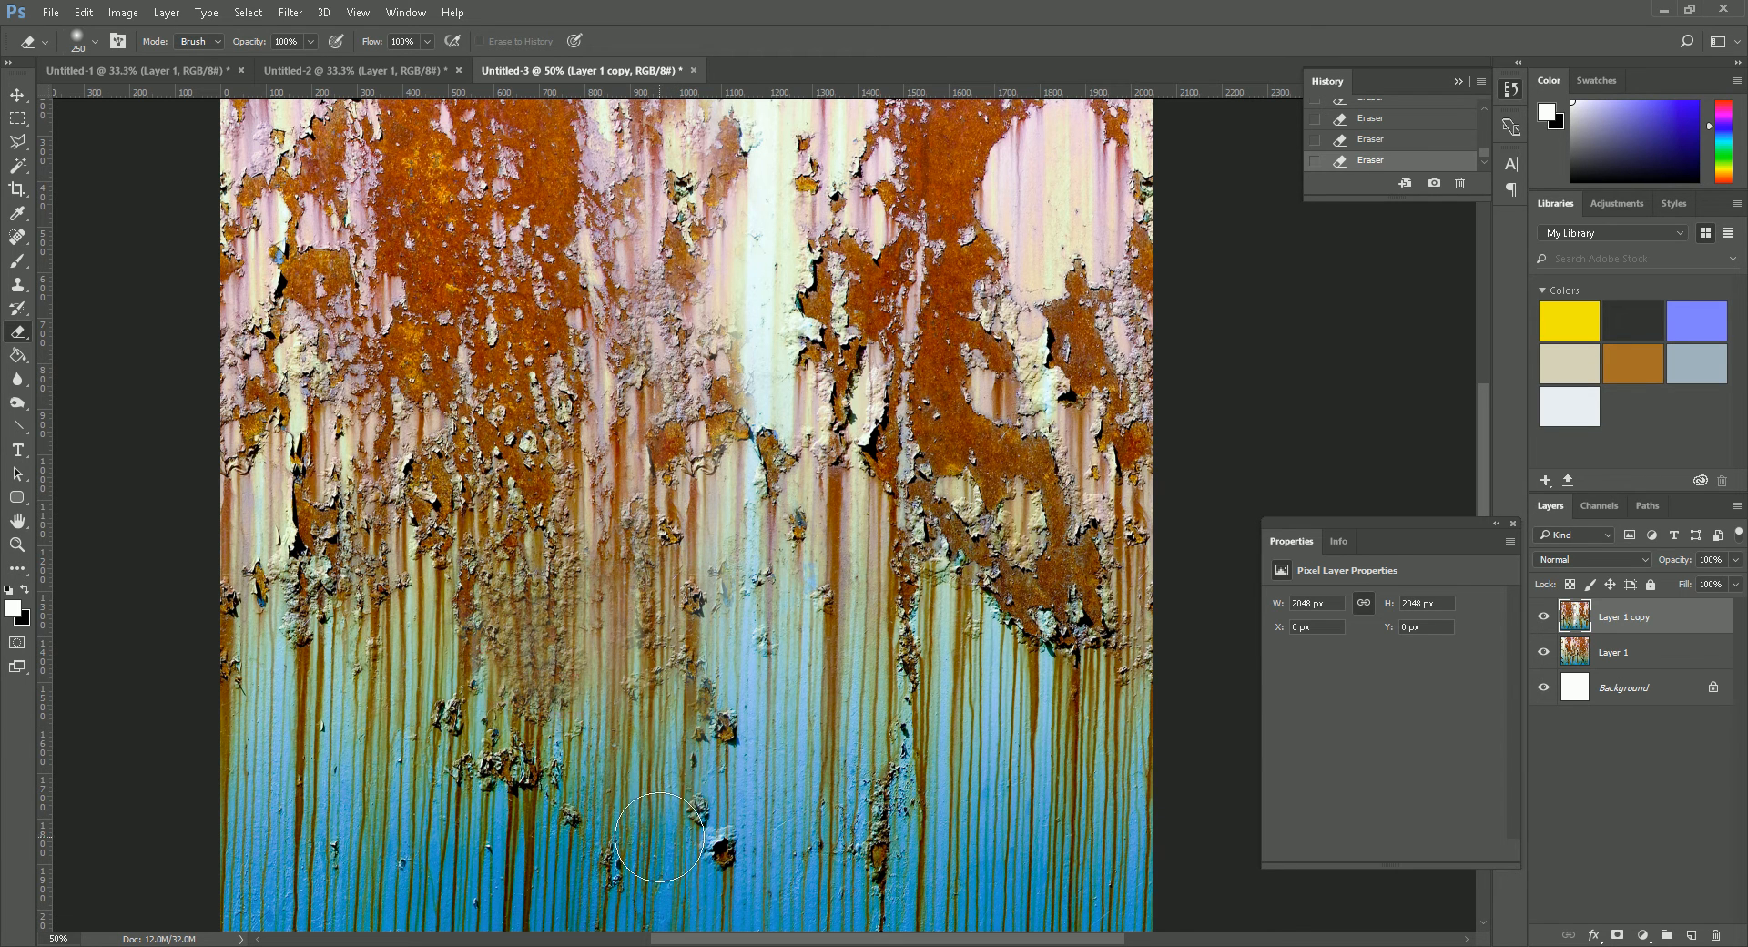
pyautogui.click(729, 326)
pyautogui.click(728, 259)
pyautogui.click(728, 195)
pyautogui.click(728, 150)
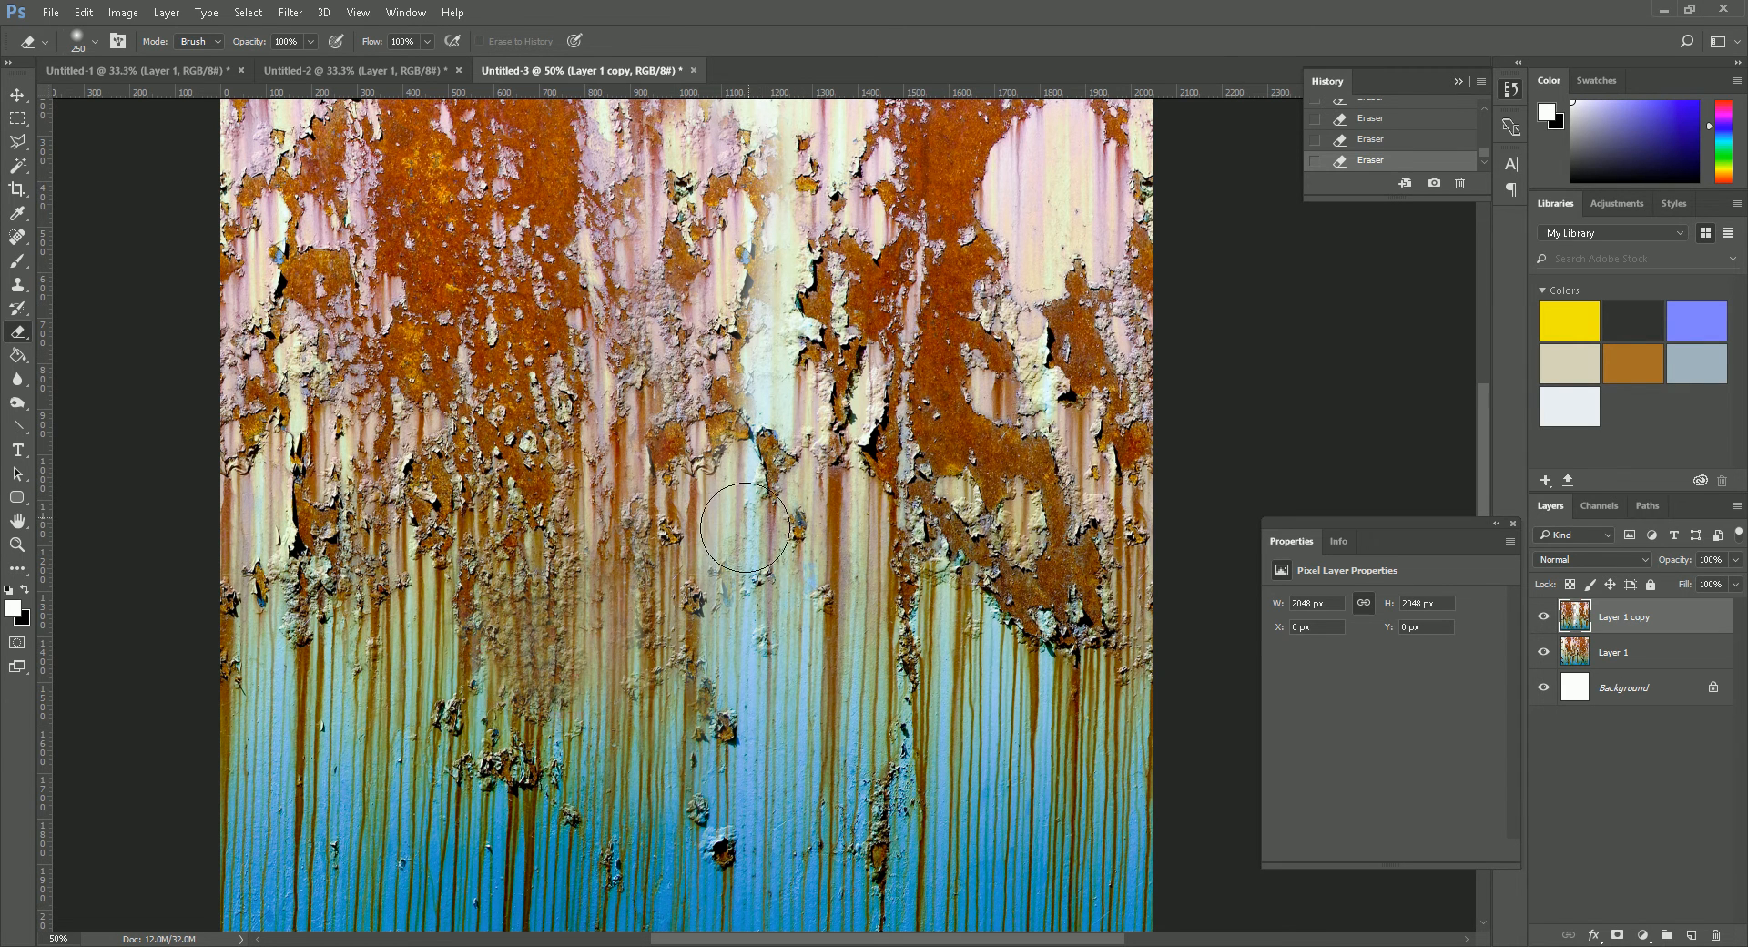
# - Merge the two texture layers into one, then unlock and delete the white Background layer
pyautogui.keyDown('shift'); pyautogui.click(1630, 653); pyautogui.keyUp('shift')
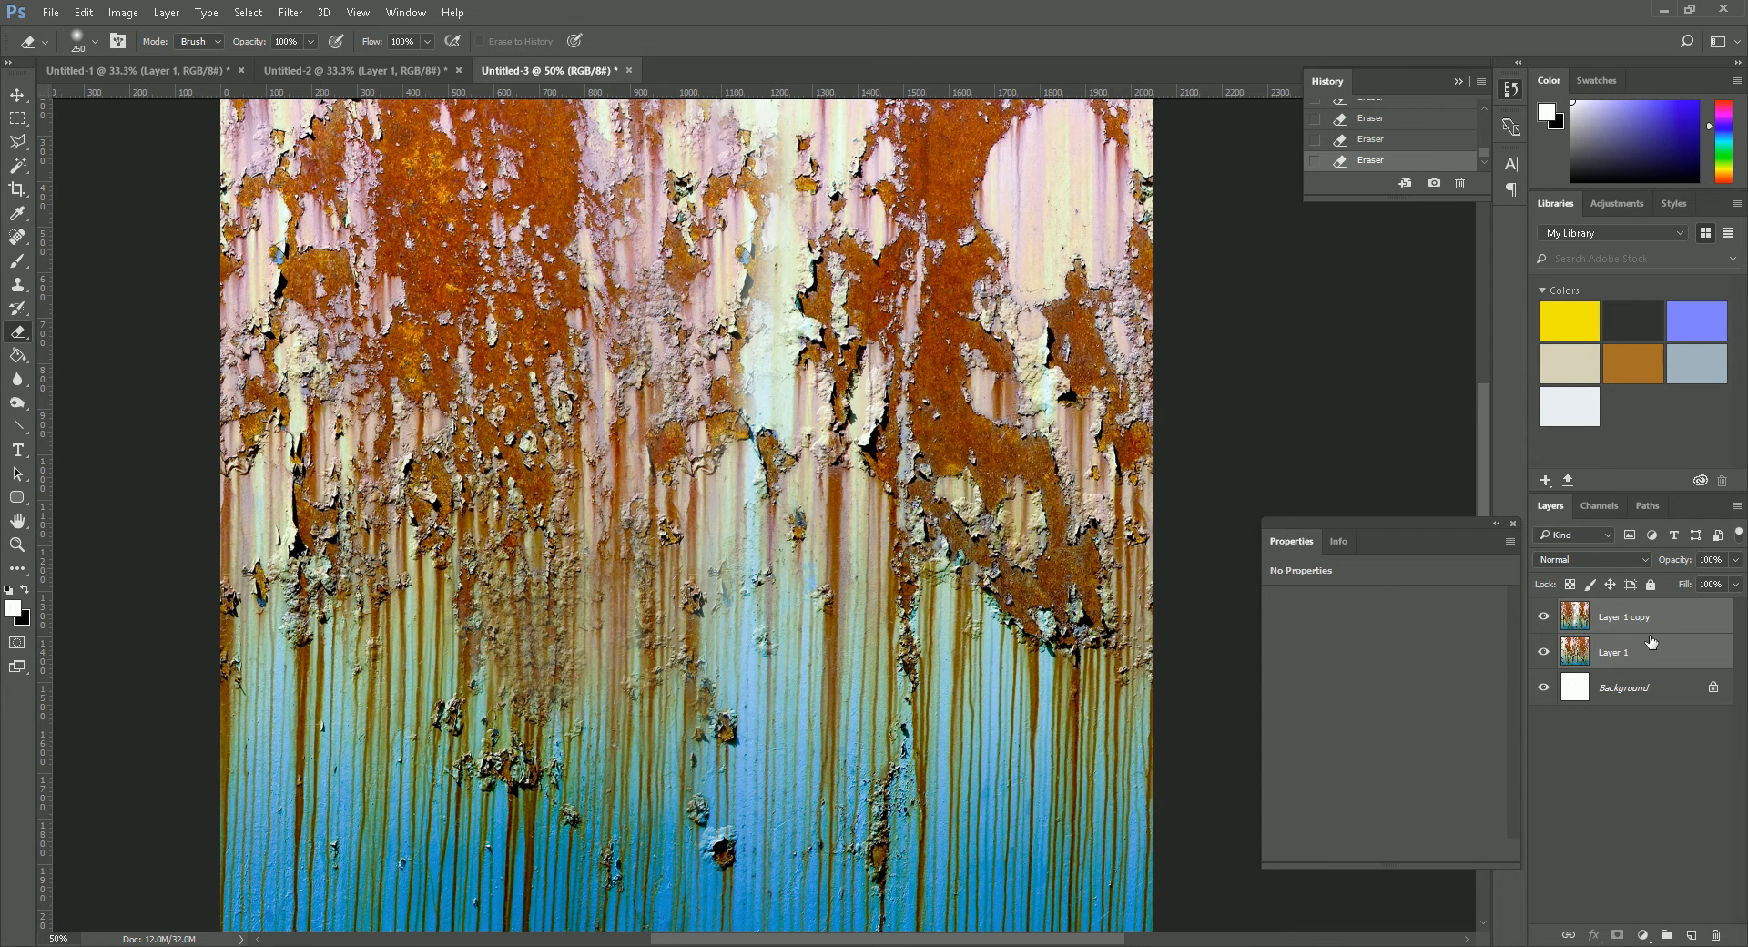
pyautogui.hotkey('ctrl', 'e')
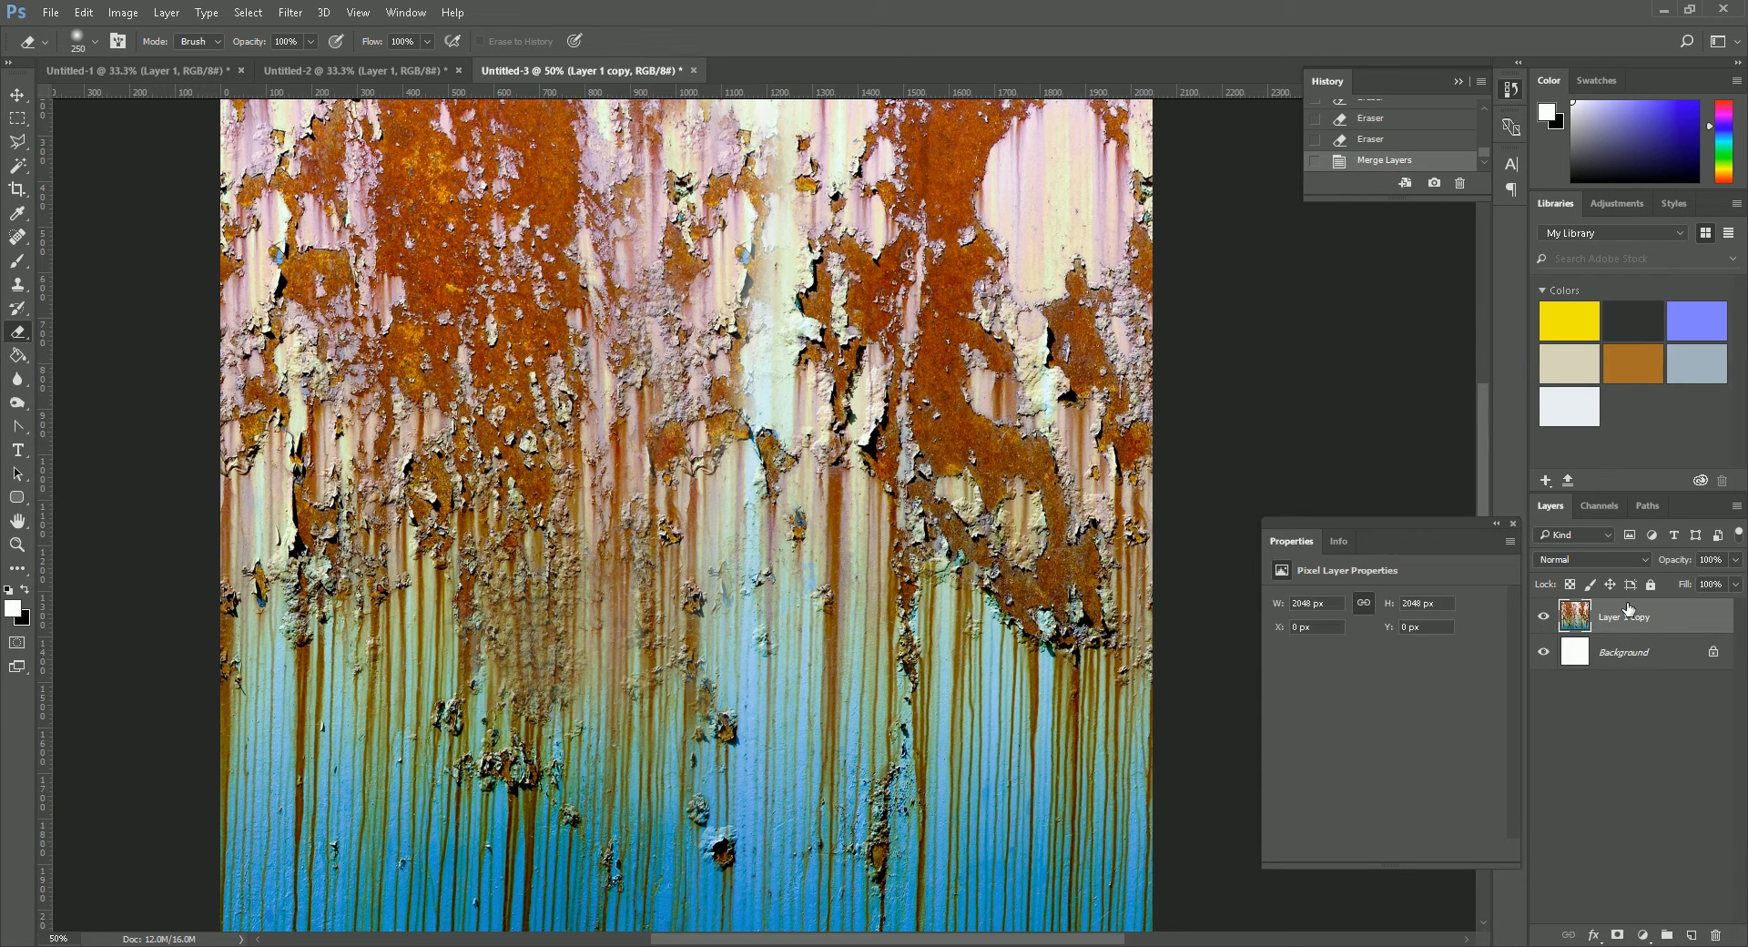
pyautogui.doubleClick(1642, 665)
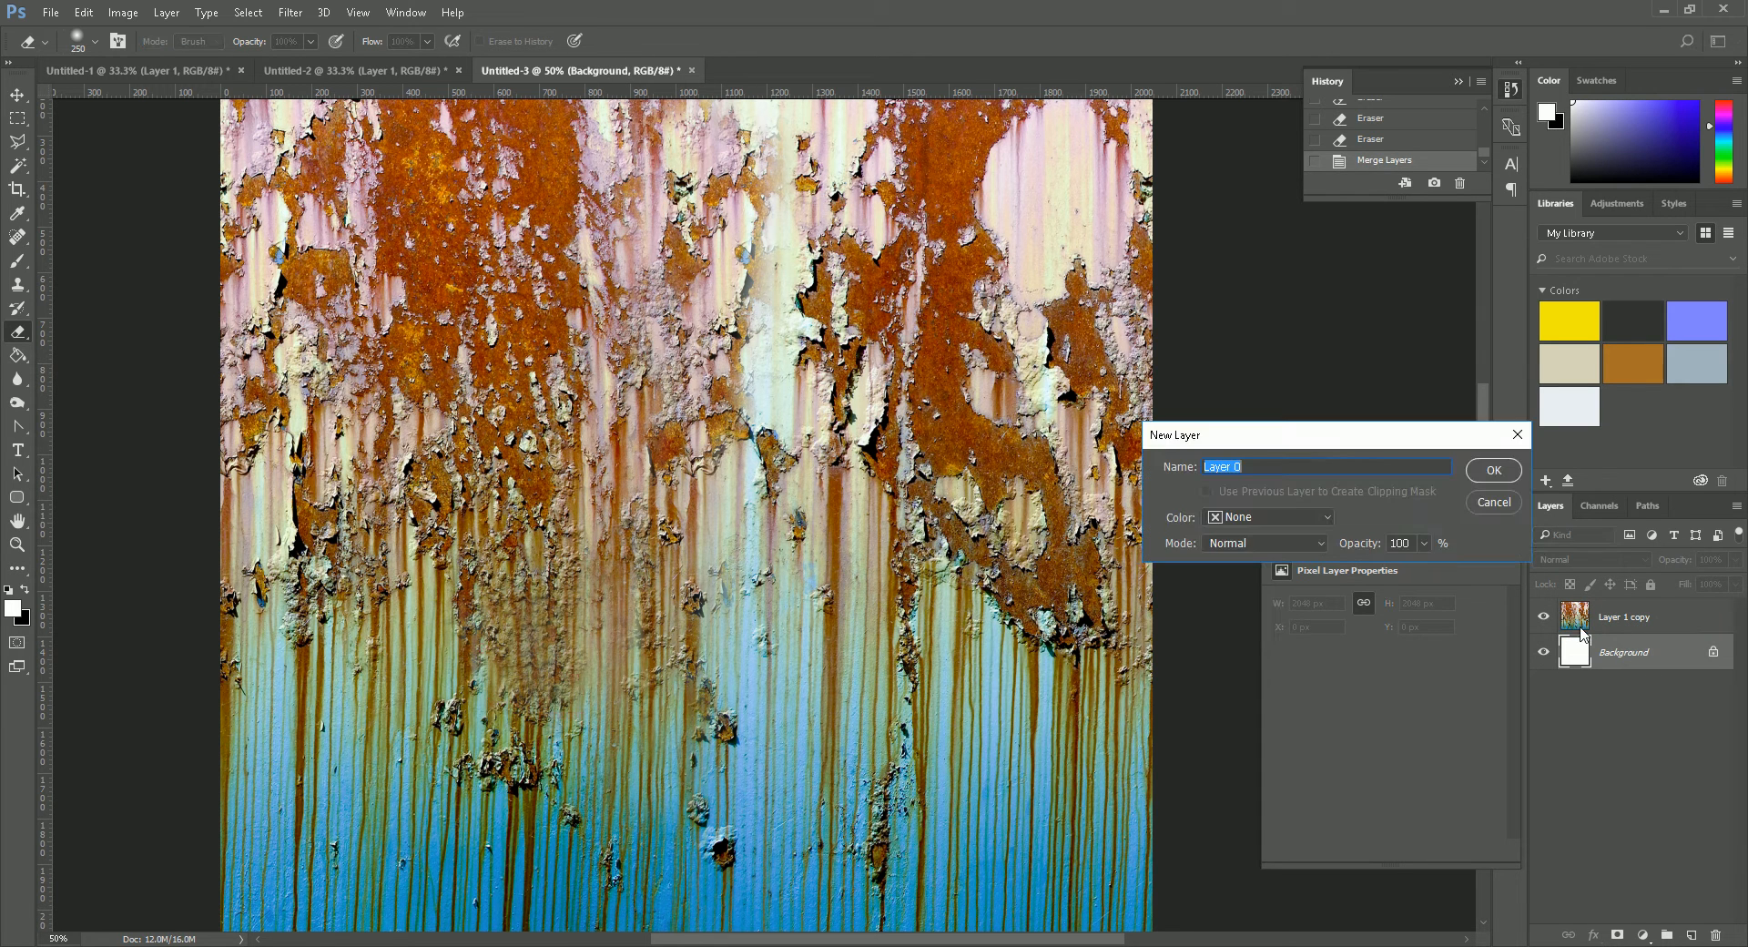
pyautogui.click(1493, 469)
pyautogui.moveTo(1632, 655); pyautogui.dragTo(1715, 934)
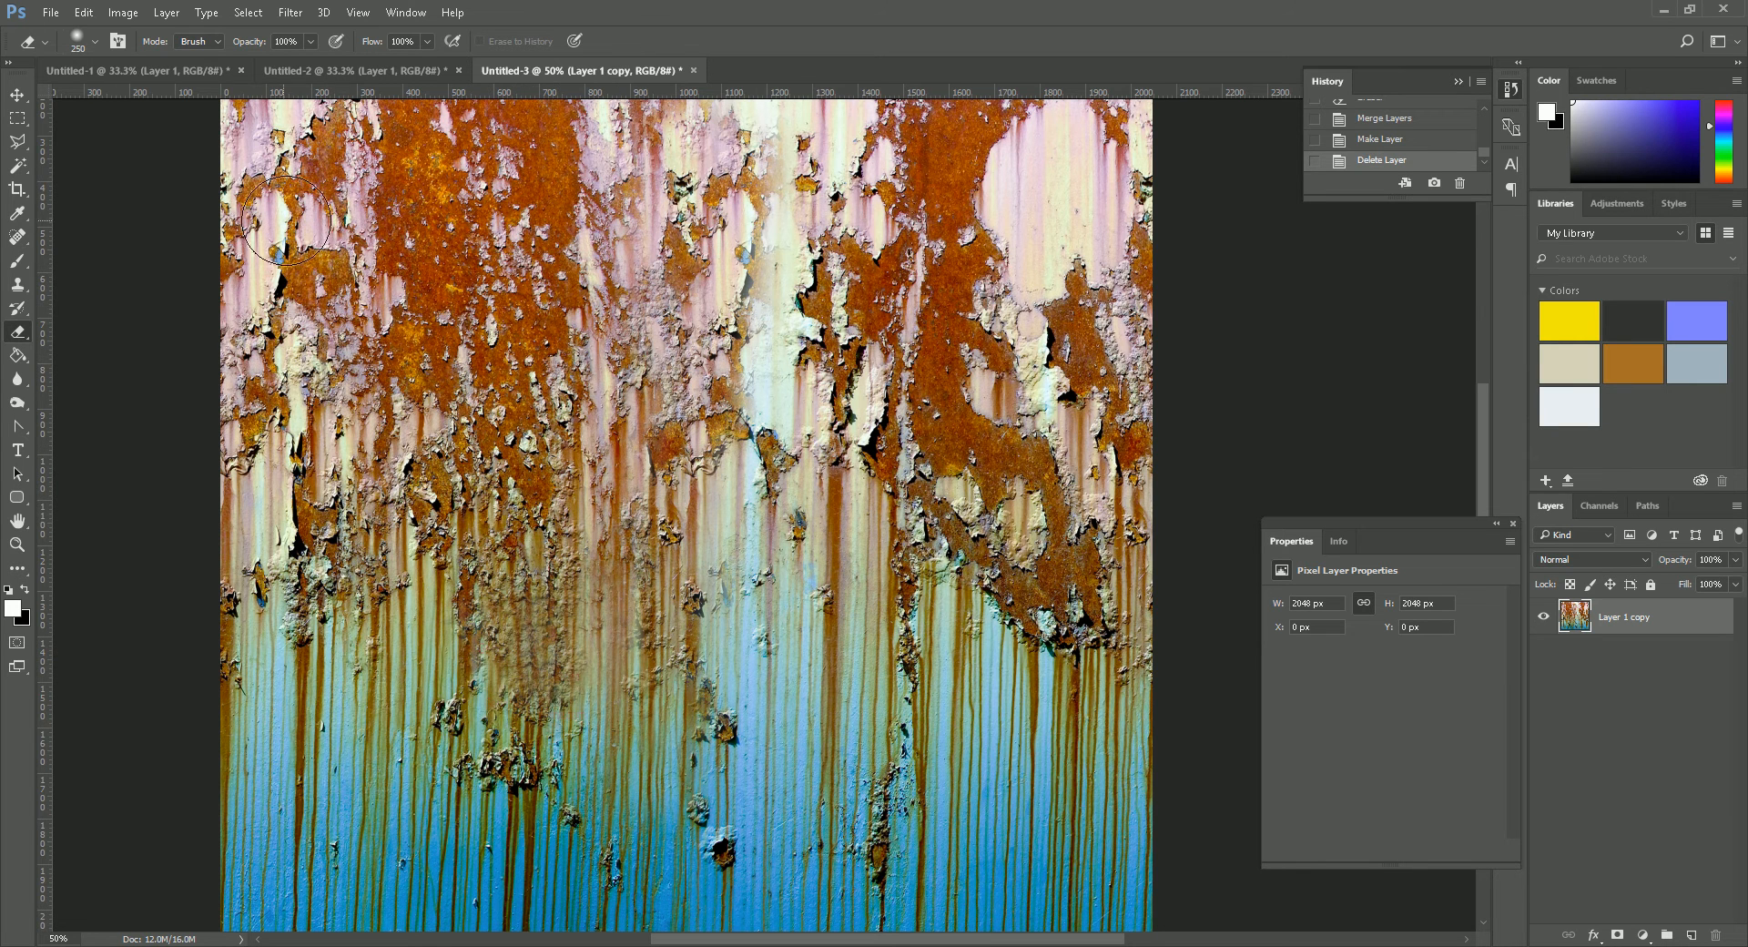
# - Duplicate the merged texture layer
pyautogui.click(17, 94)
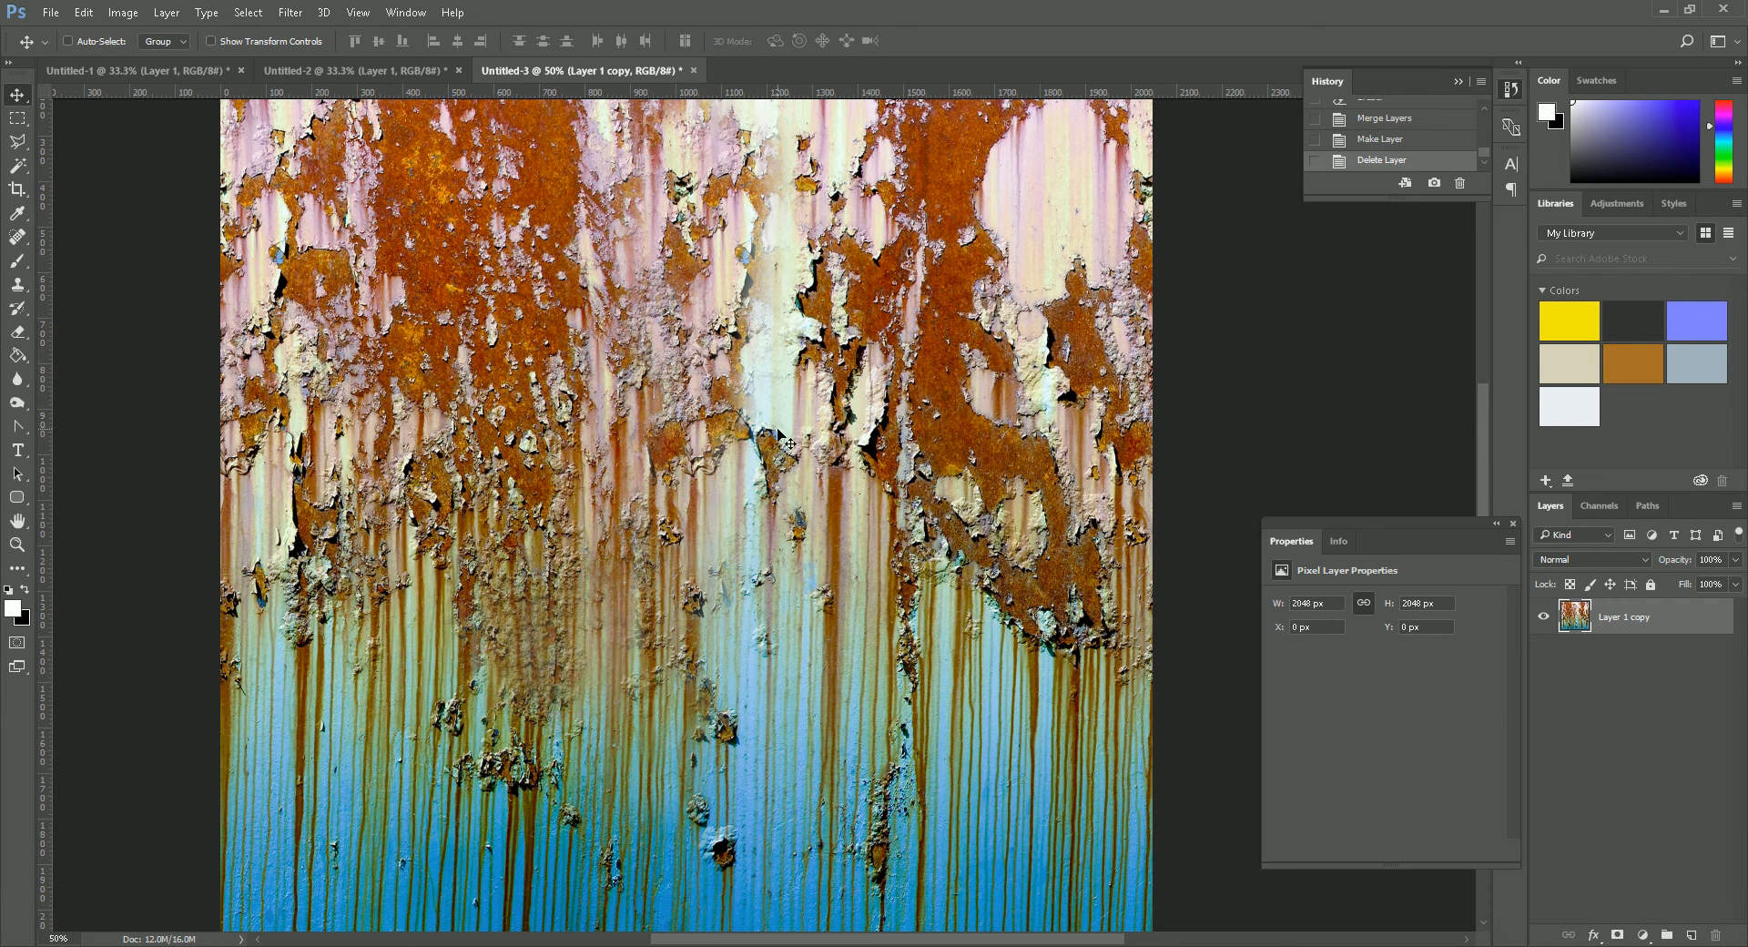
pyautogui.moveTo(1677, 626); pyautogui.dragTo(1690, 934)
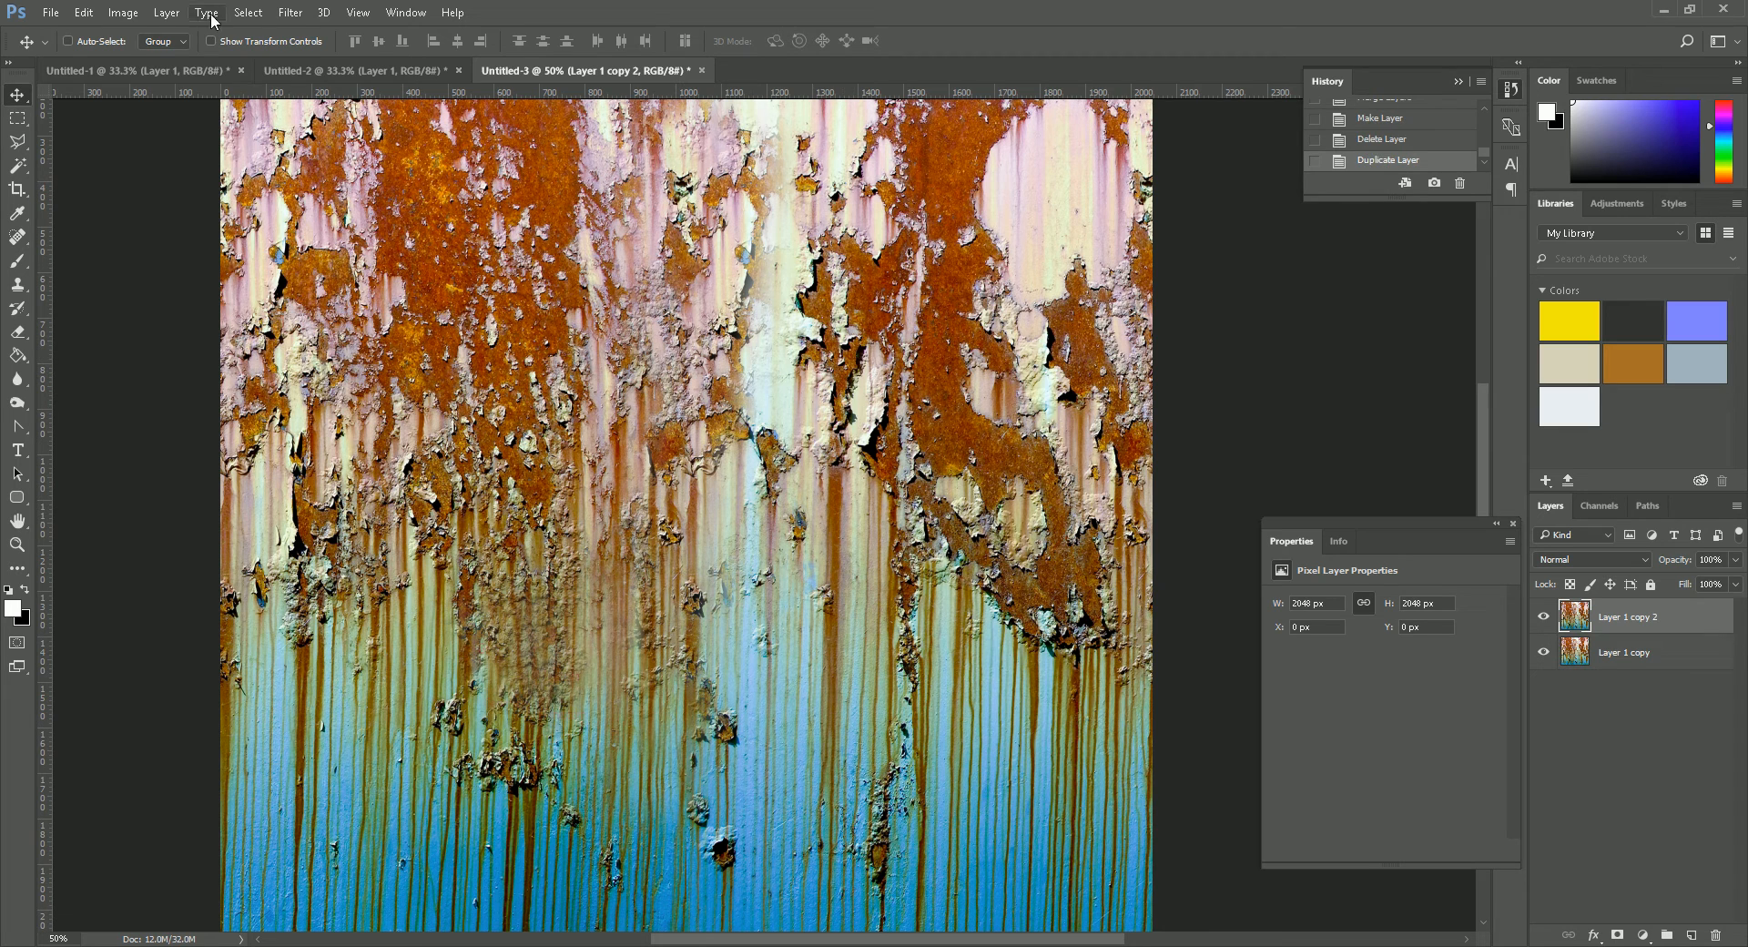
# - Desaturate the duplicated texture layer
pyautogui.click(123, 11)
pyautogui.moveTo(317, 60)
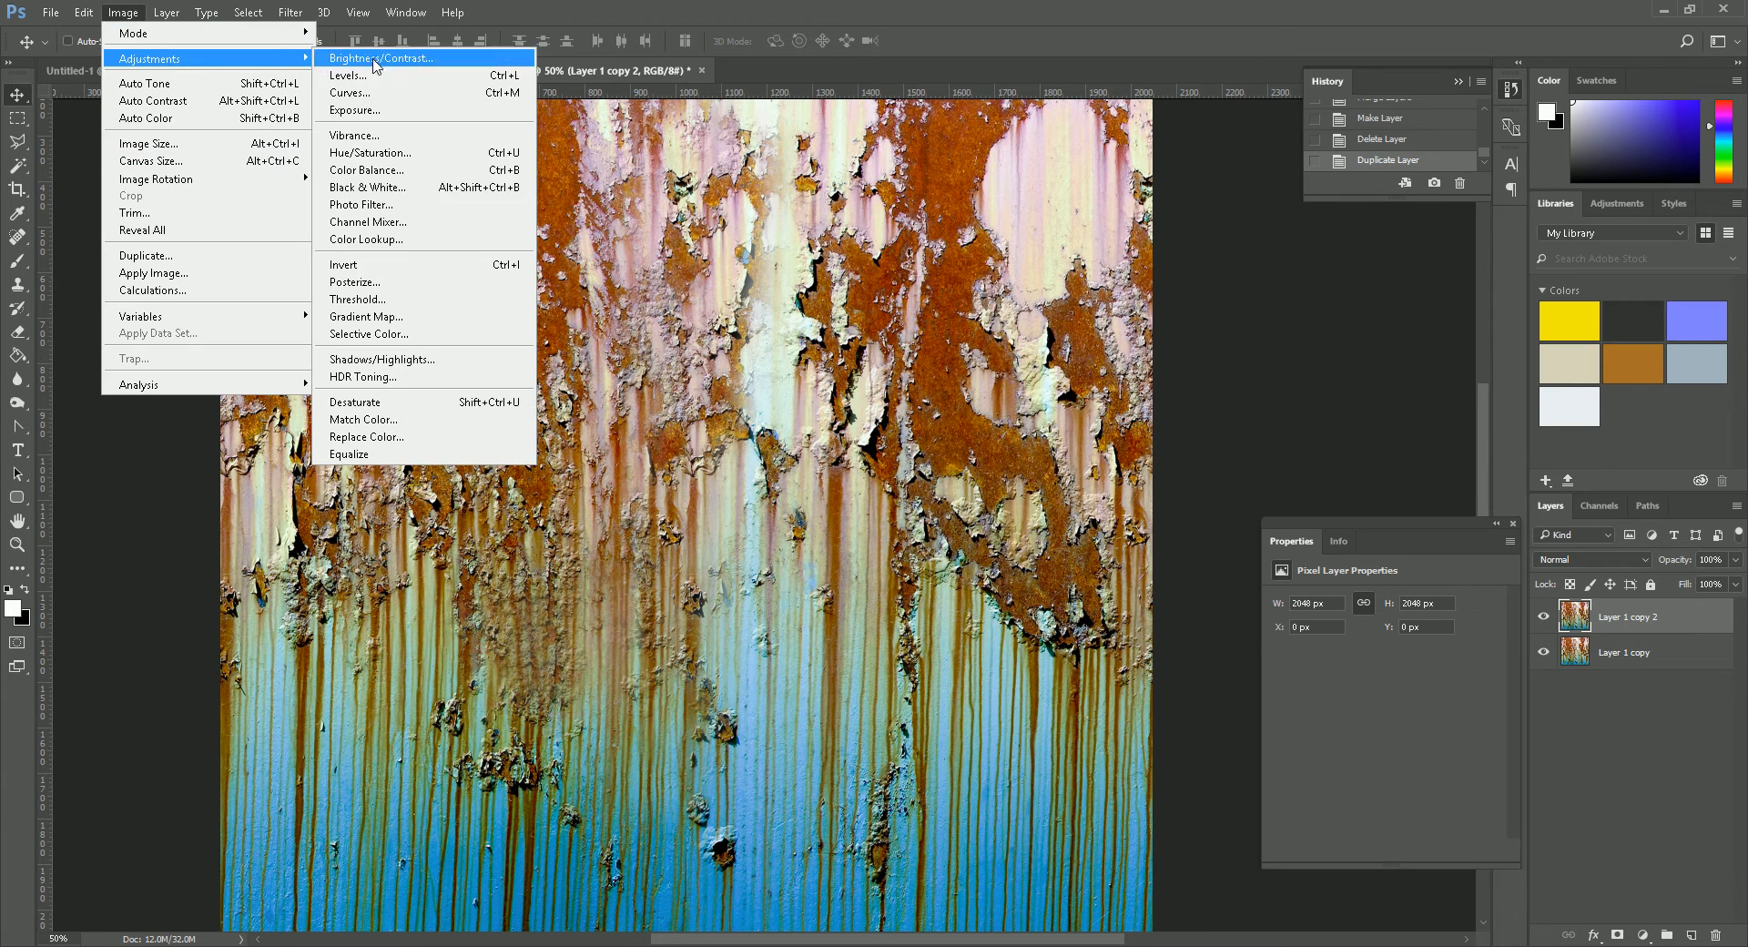
pyautogui.click(355, 401)
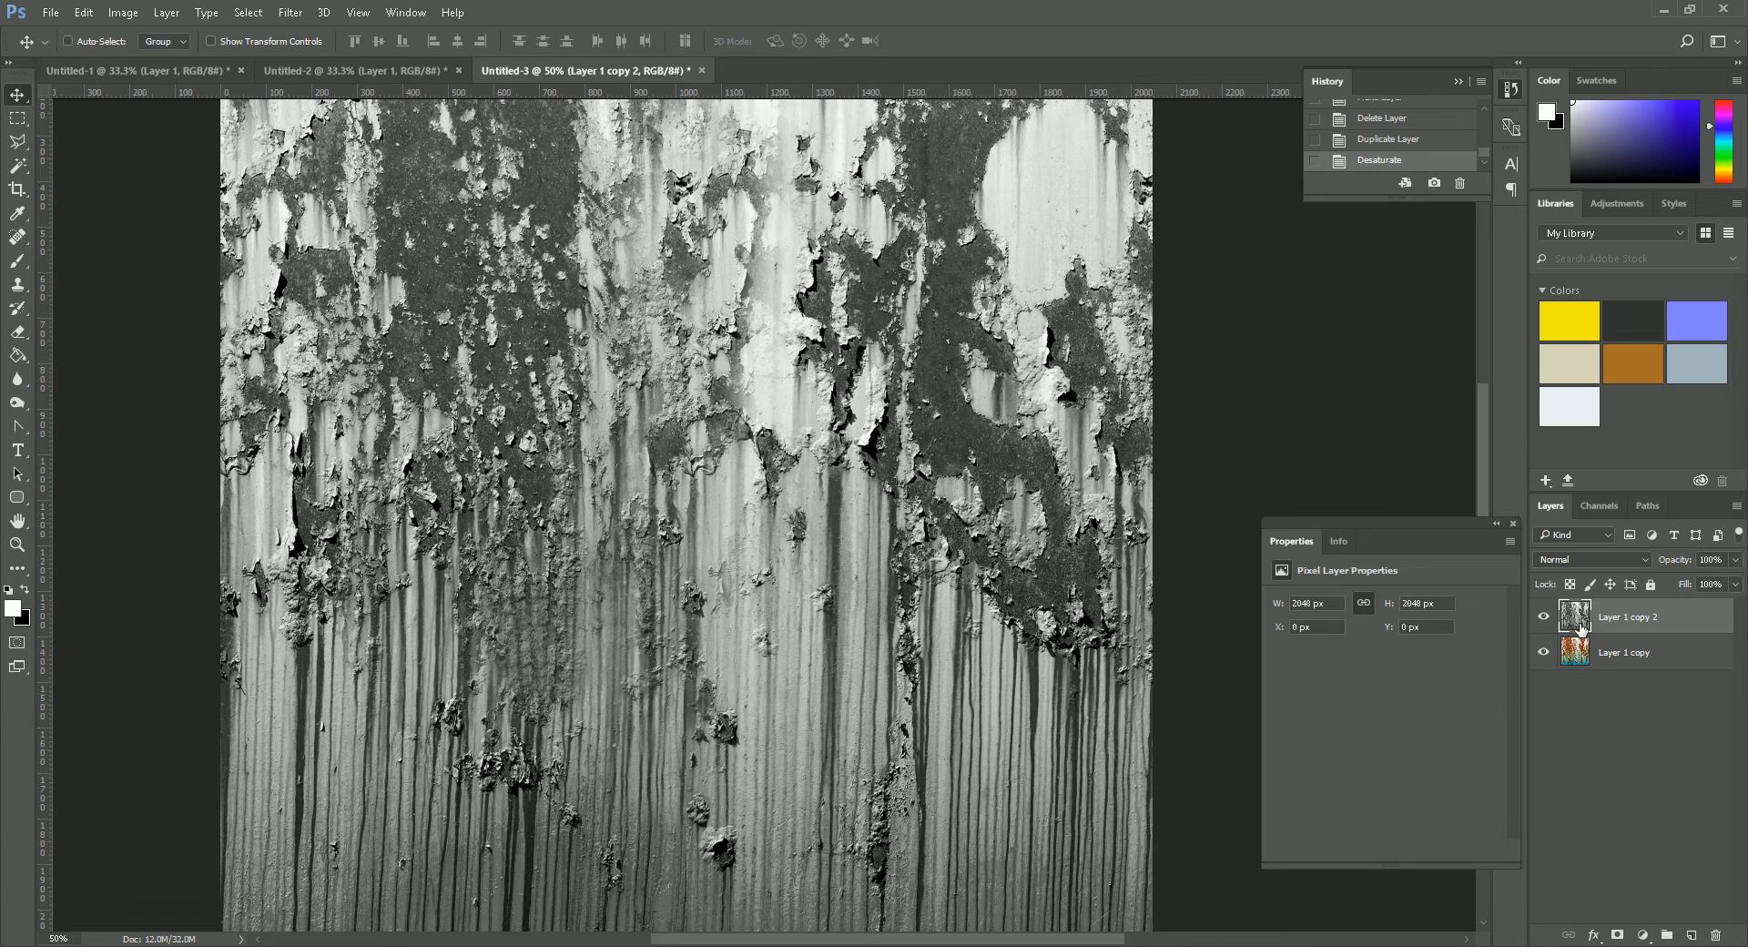
# - Copy the whole desaturated image and paste it into a new alpha channel
pyautogui.hotkey('ctrl', 'a')
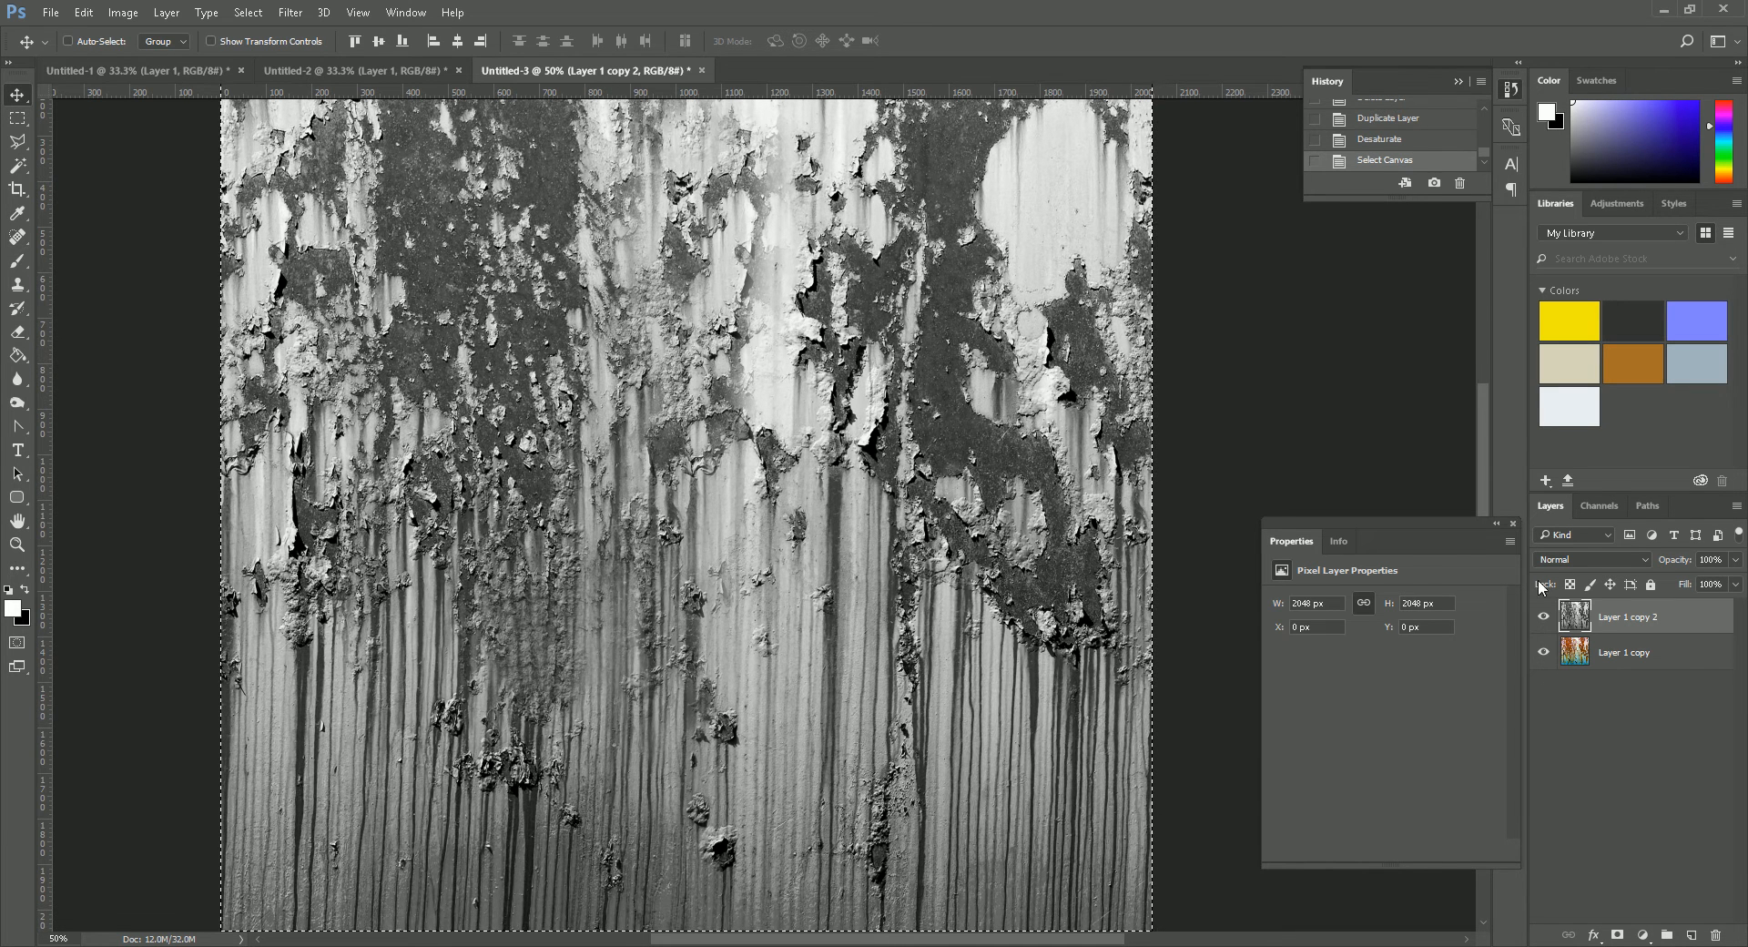
pyautogui.click(1601, 507)
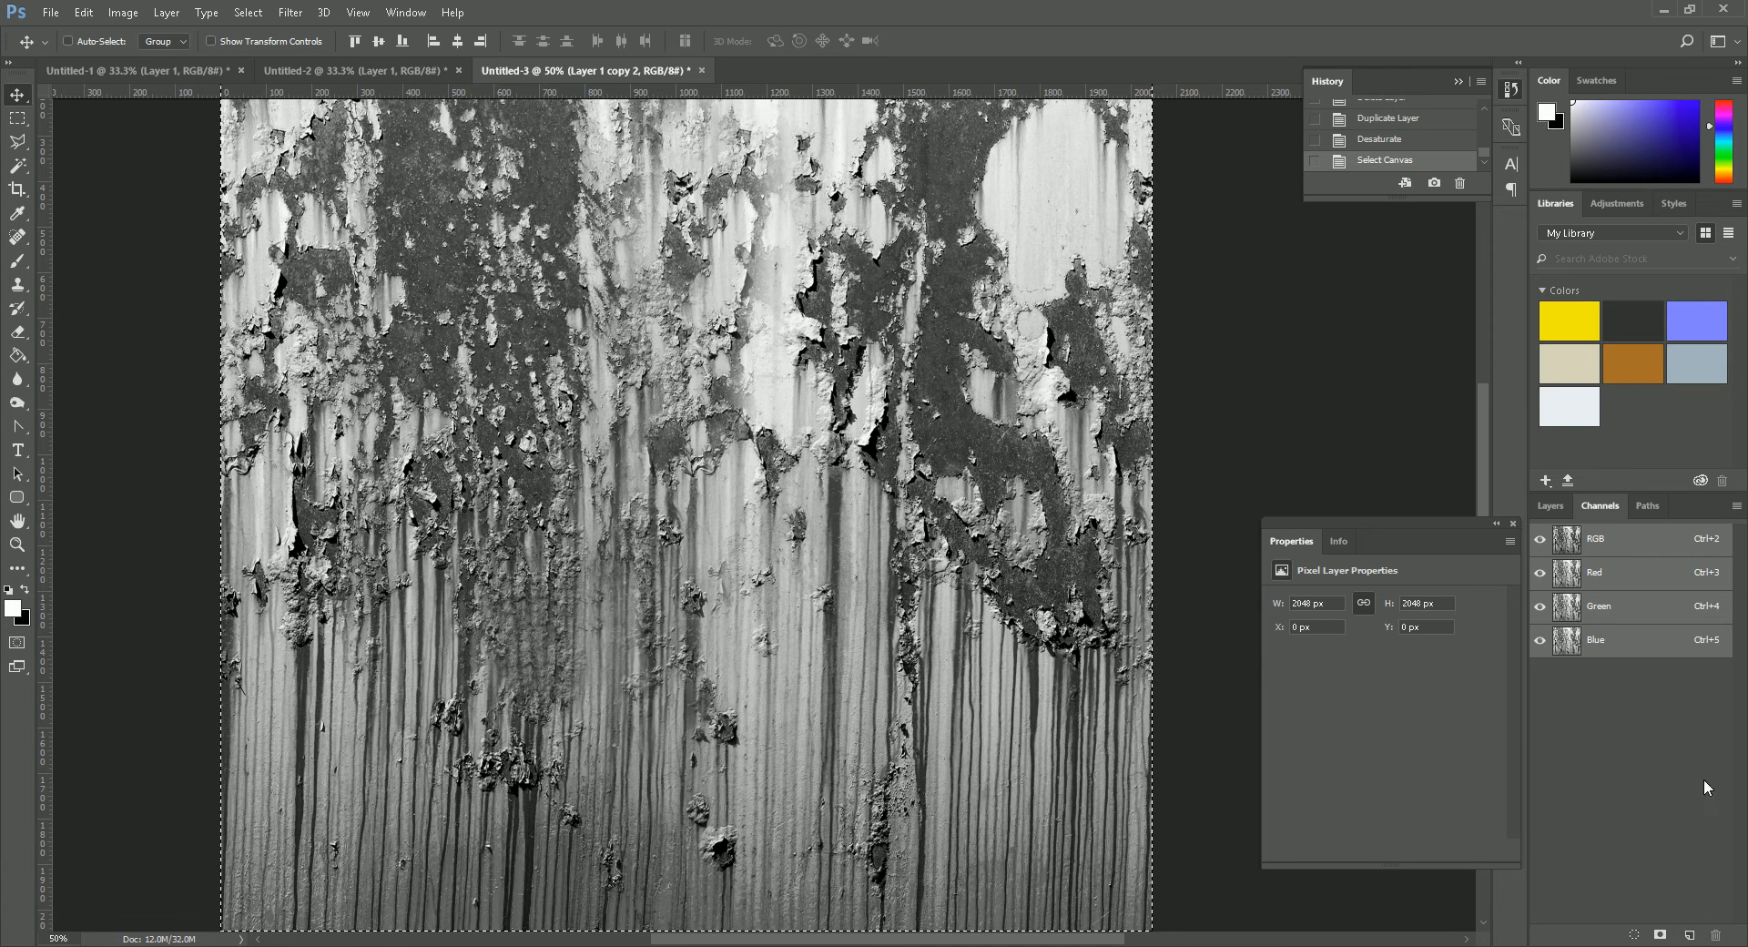
pyautogui.click(403, 13)
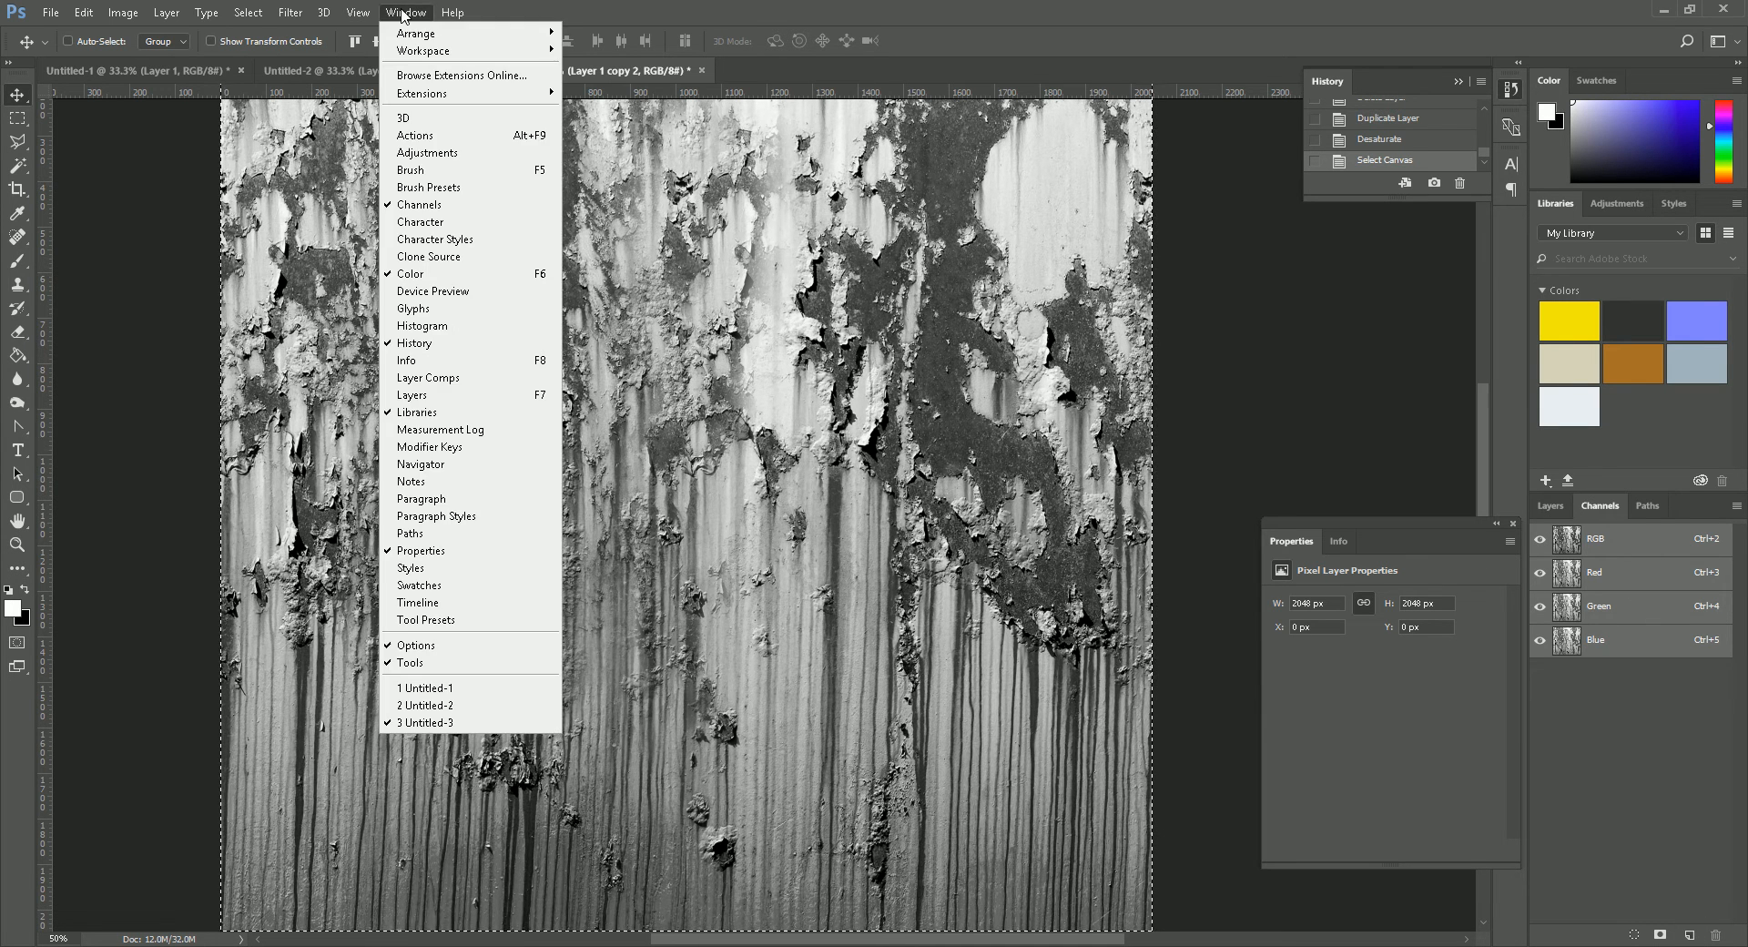
pyautogui.click(403, 13)
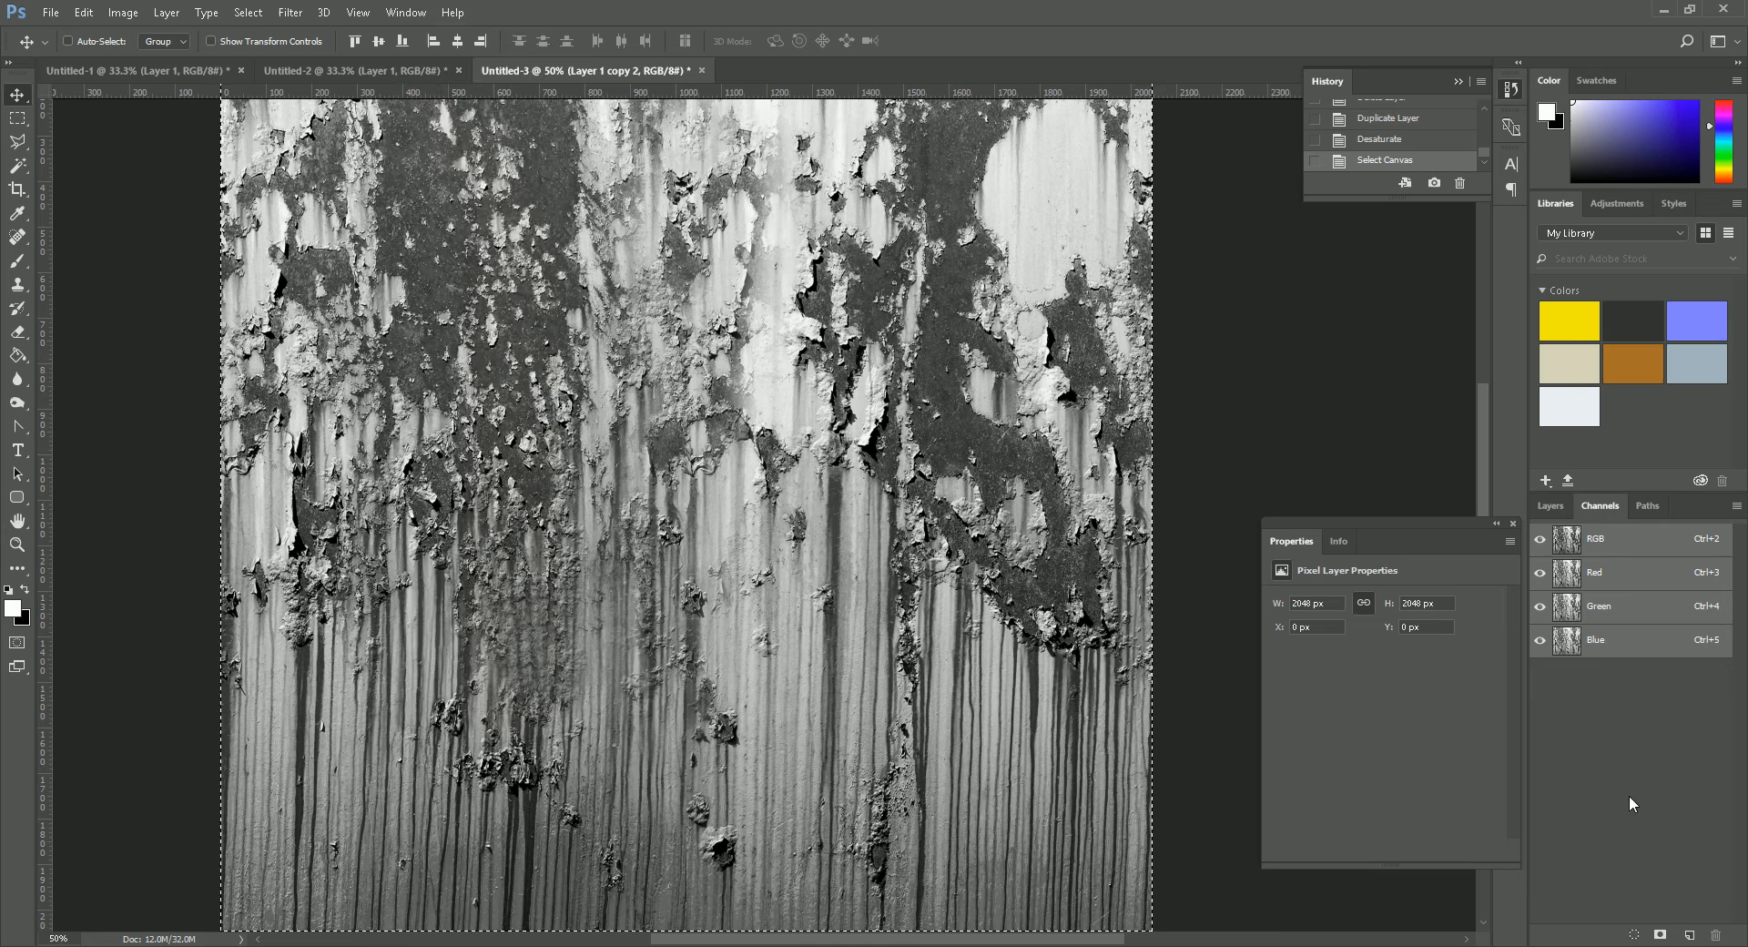
pyautogui.click(1688, 934)
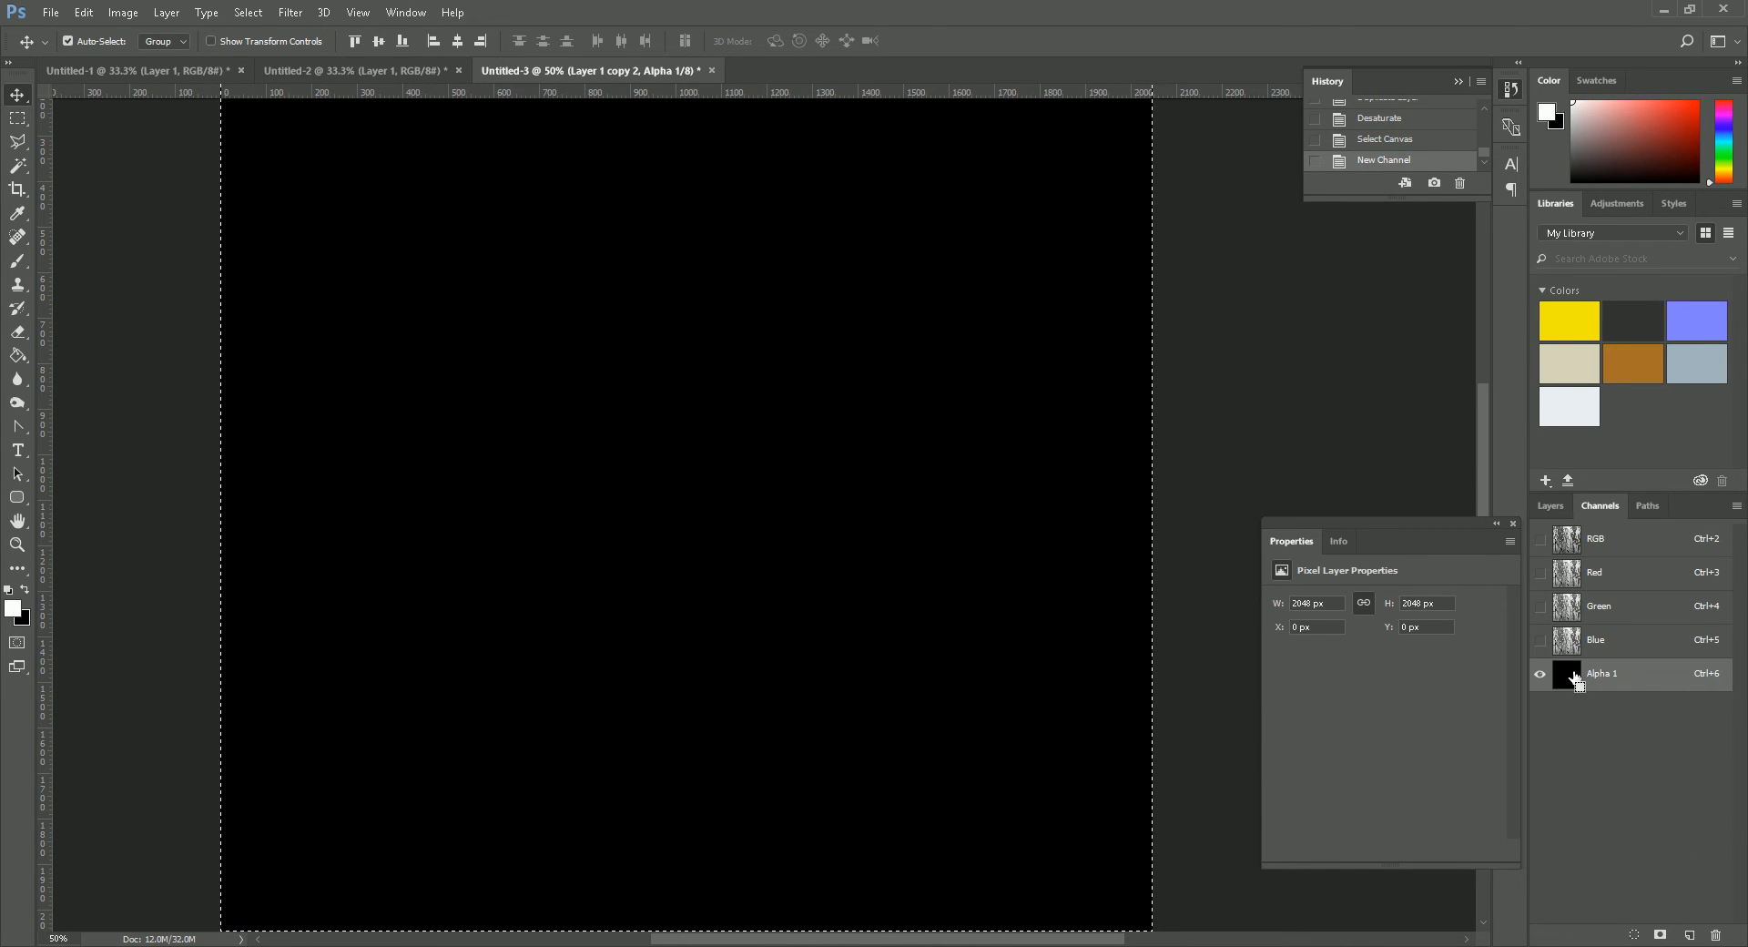
pyautogui.hotkey('ctrl', 'v')
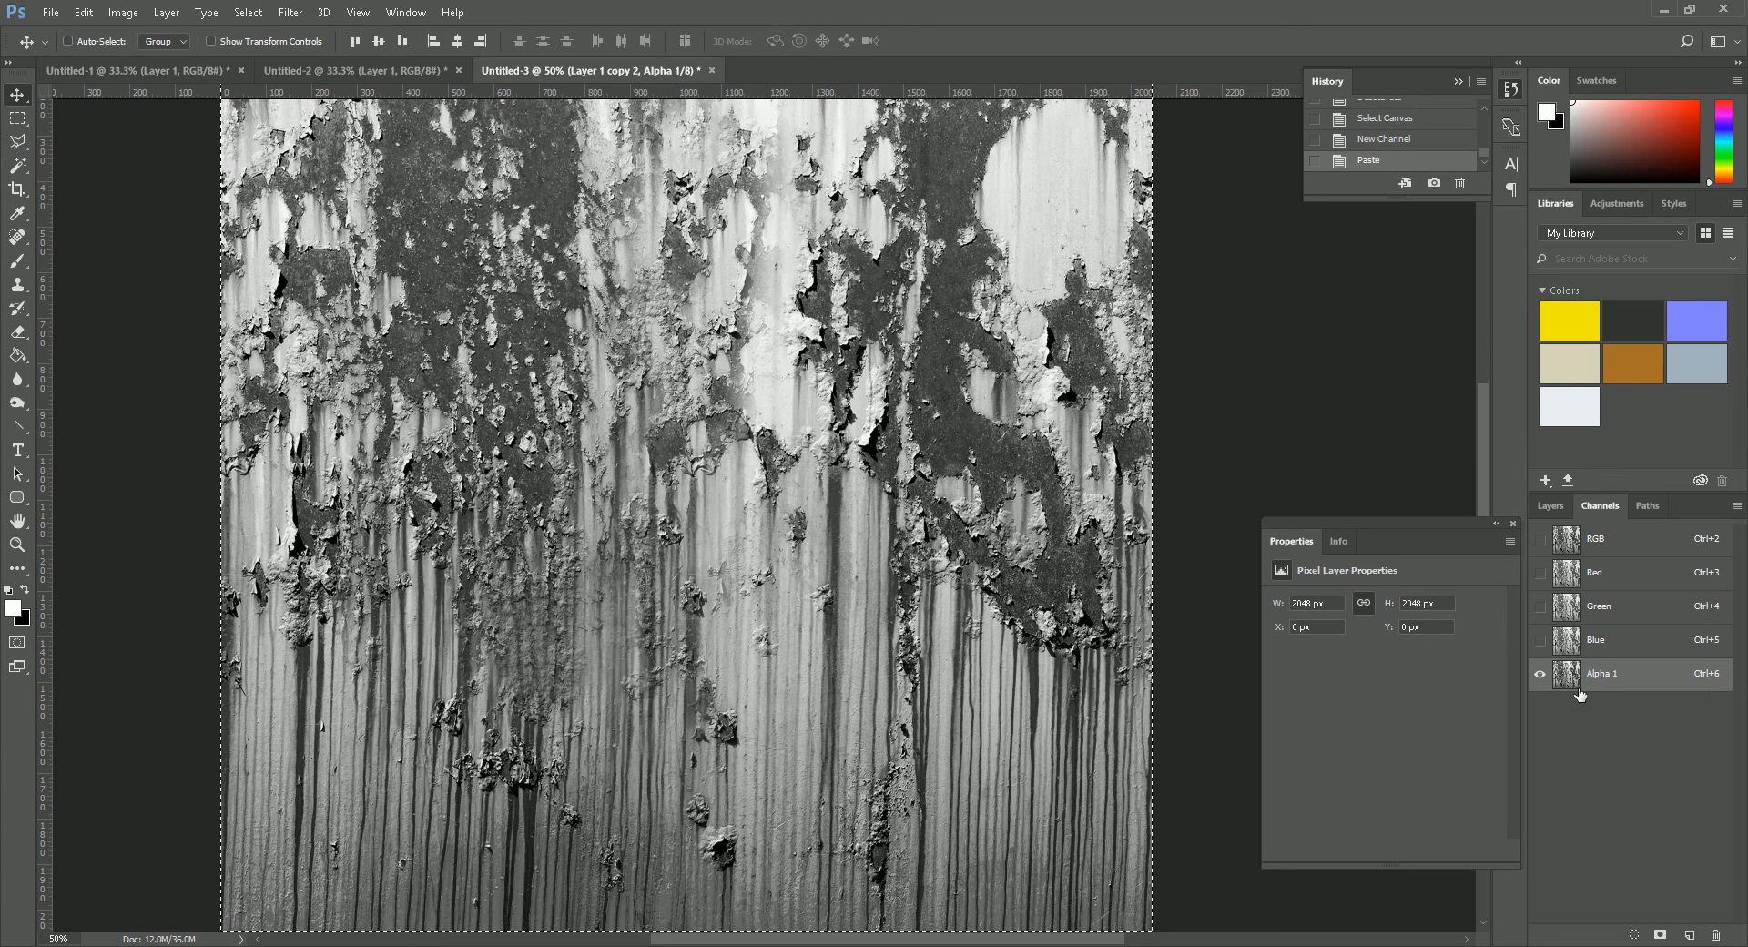
# - Try inverting the new alpha channel's tones, and undo the inversion
pyautogui.click(123, 14)
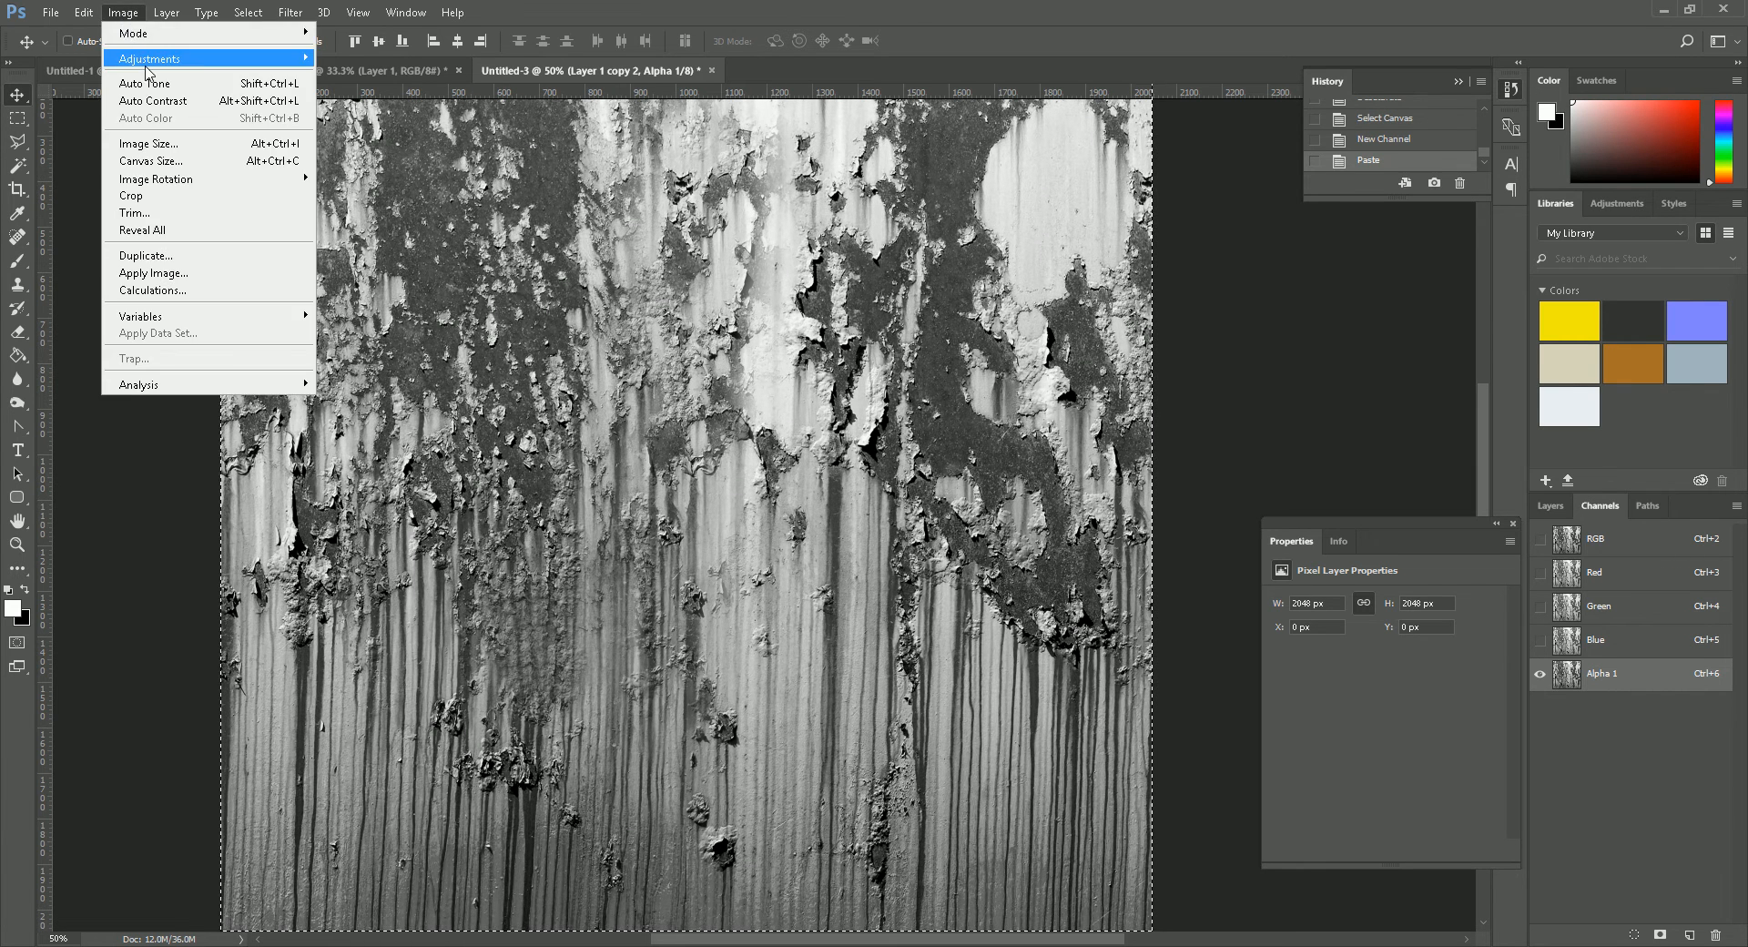
pyautogui.moveTo(160, 66)
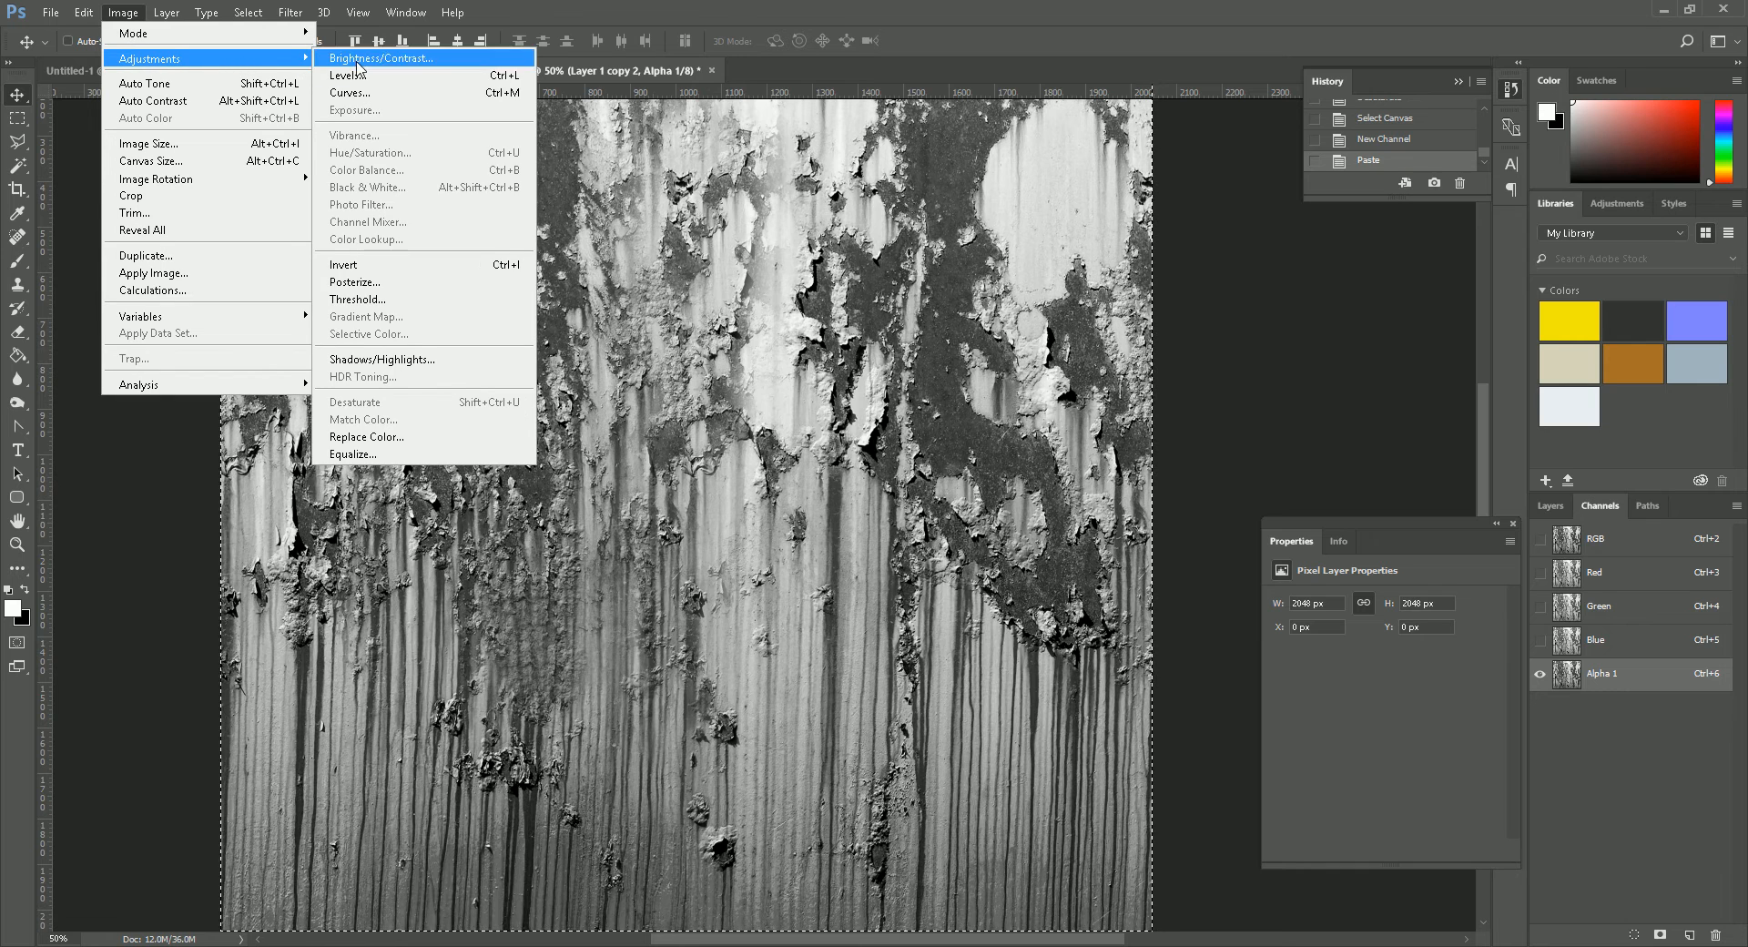
pyautogui.click(371, 265)
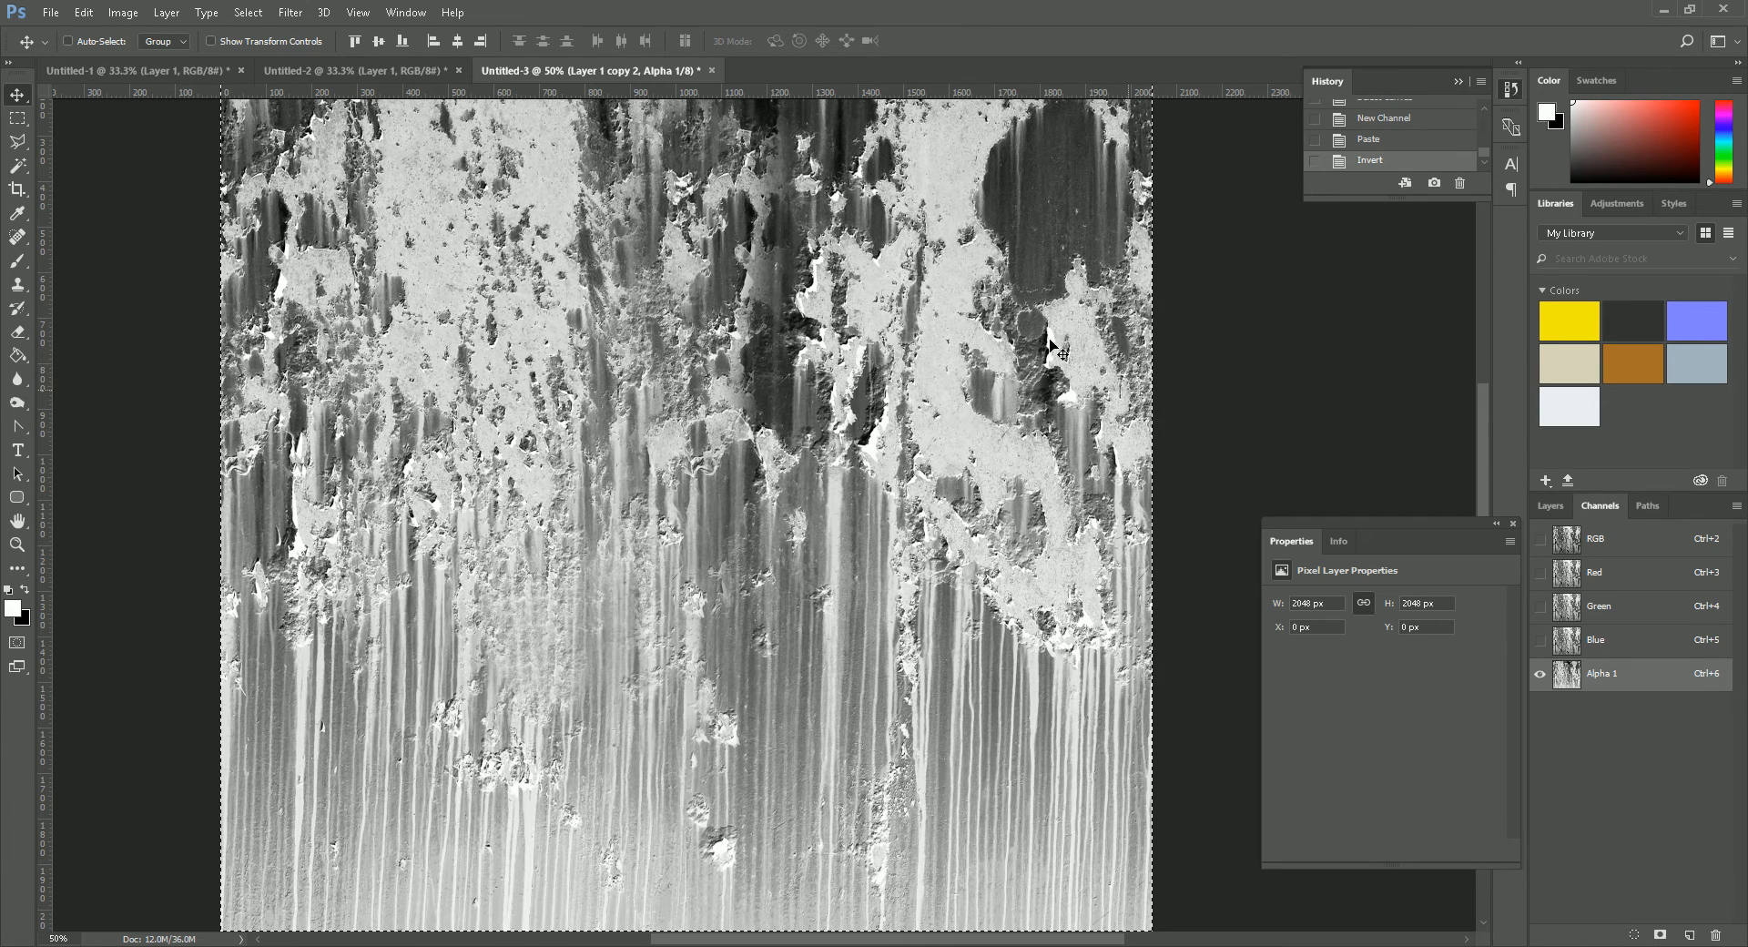
pyautogui.hotkey('ctrl', 'z')
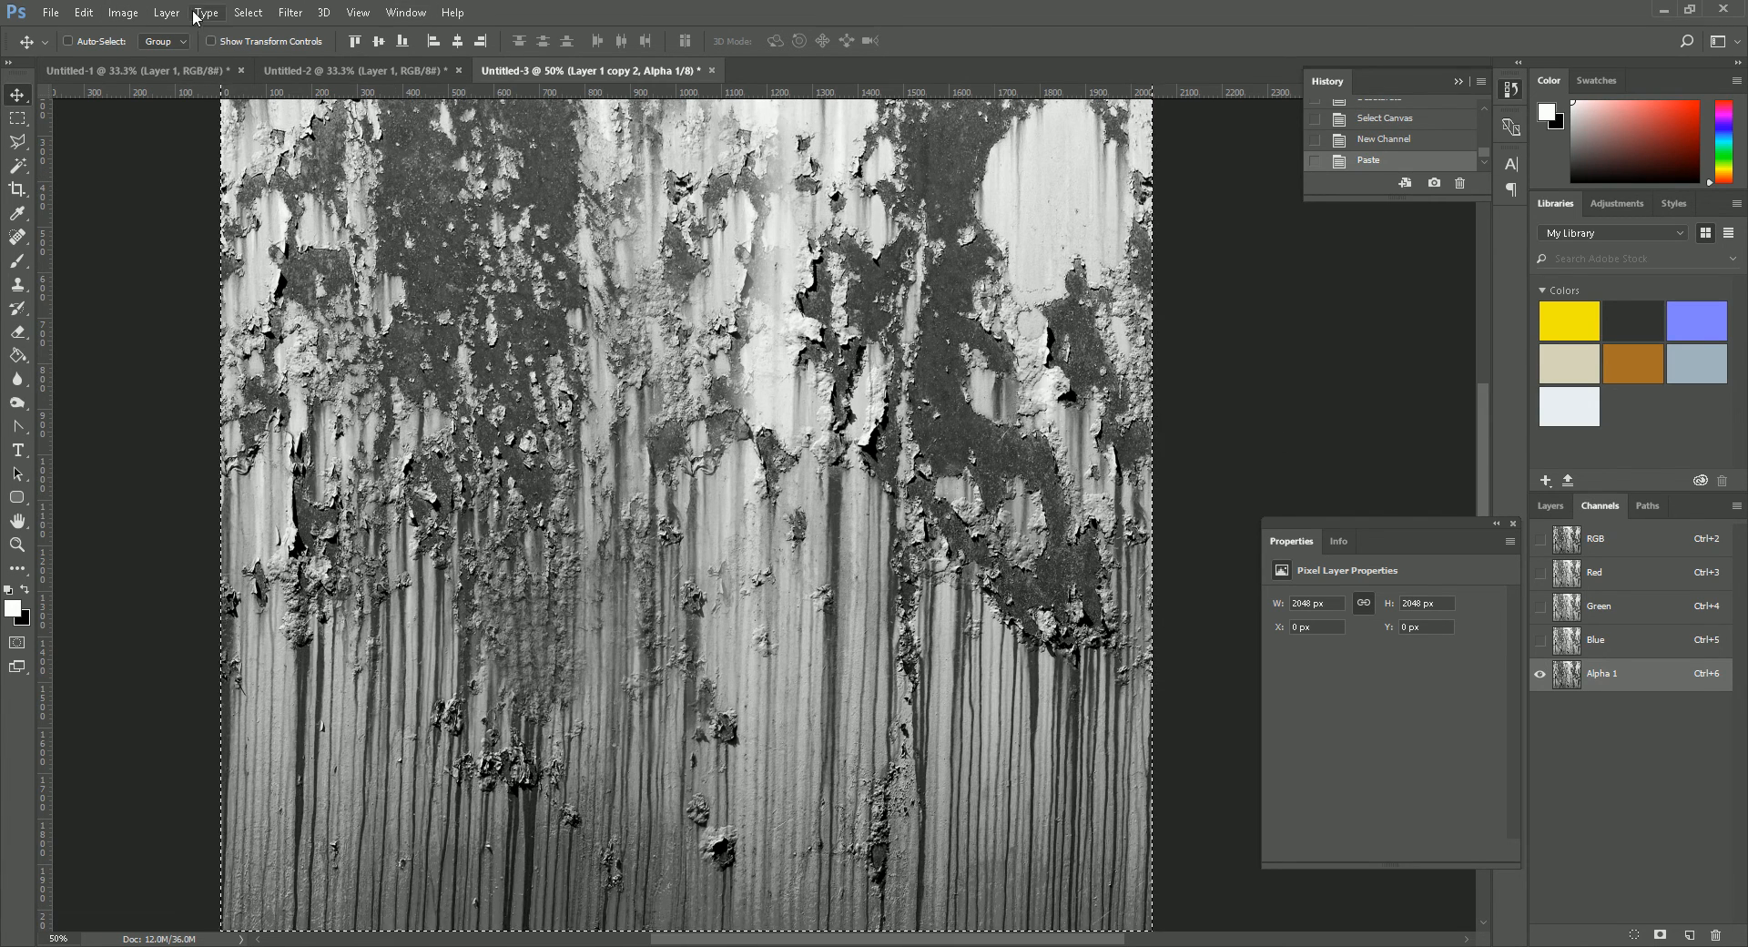
# - Invert the tones of the alpha channel
pyautogui.click(122, 12)
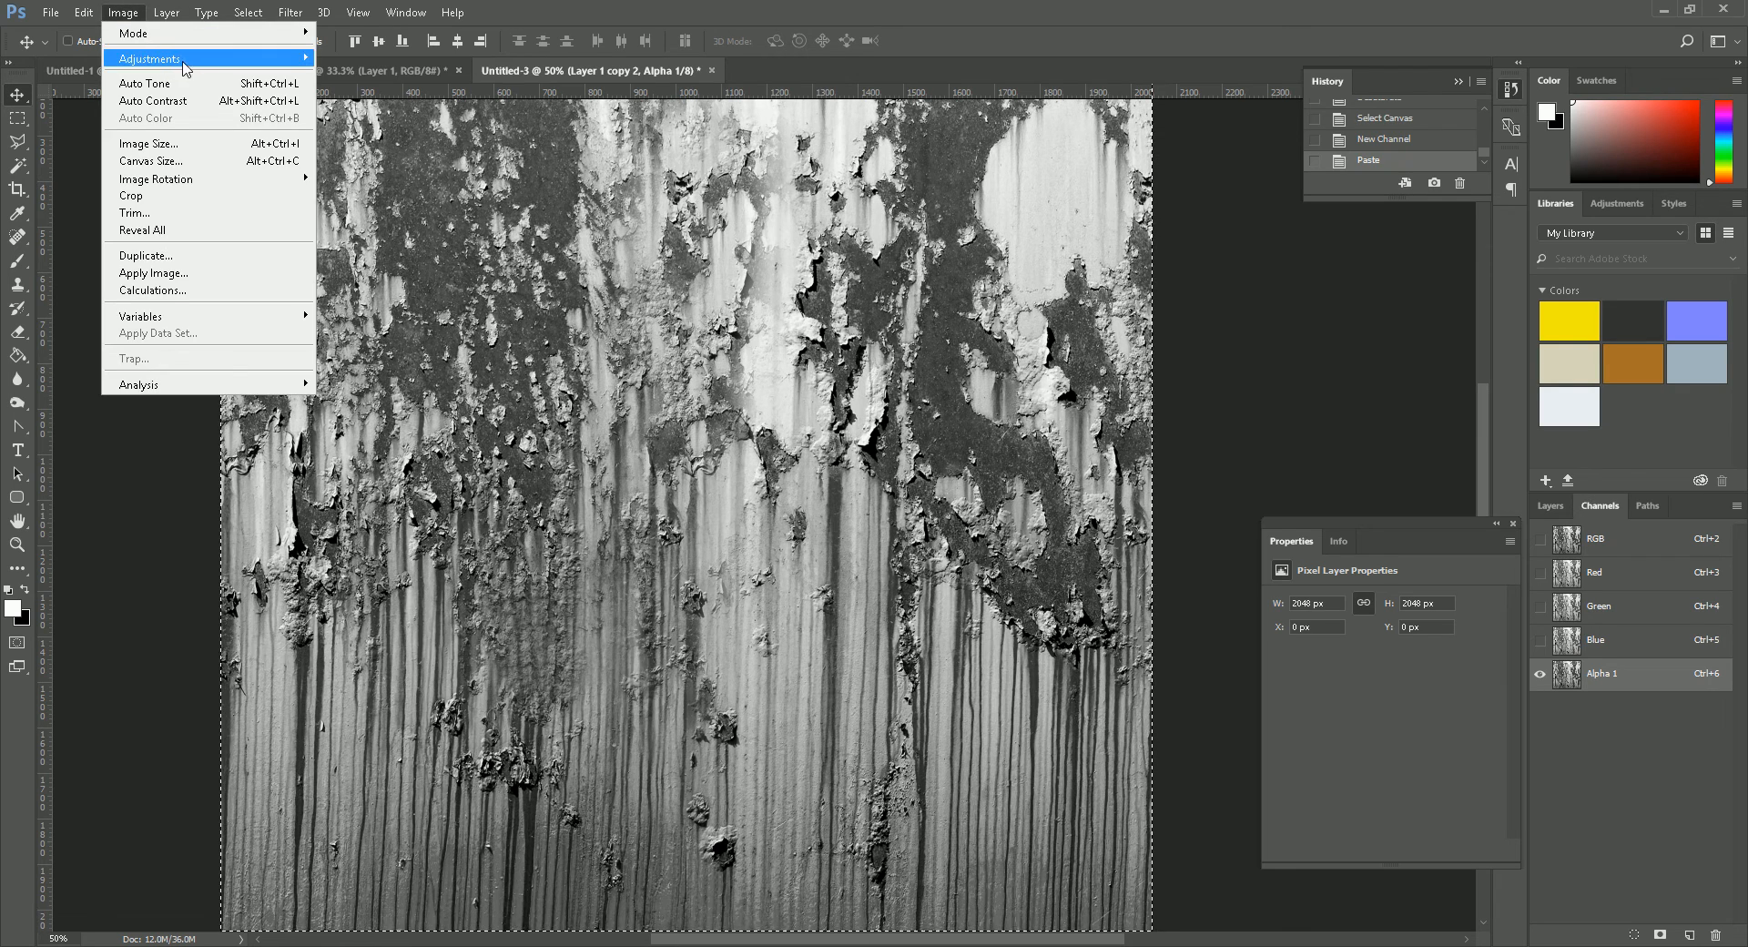
pyautogui.moveTo(162, 57)
pyautogui.click(400, 264)
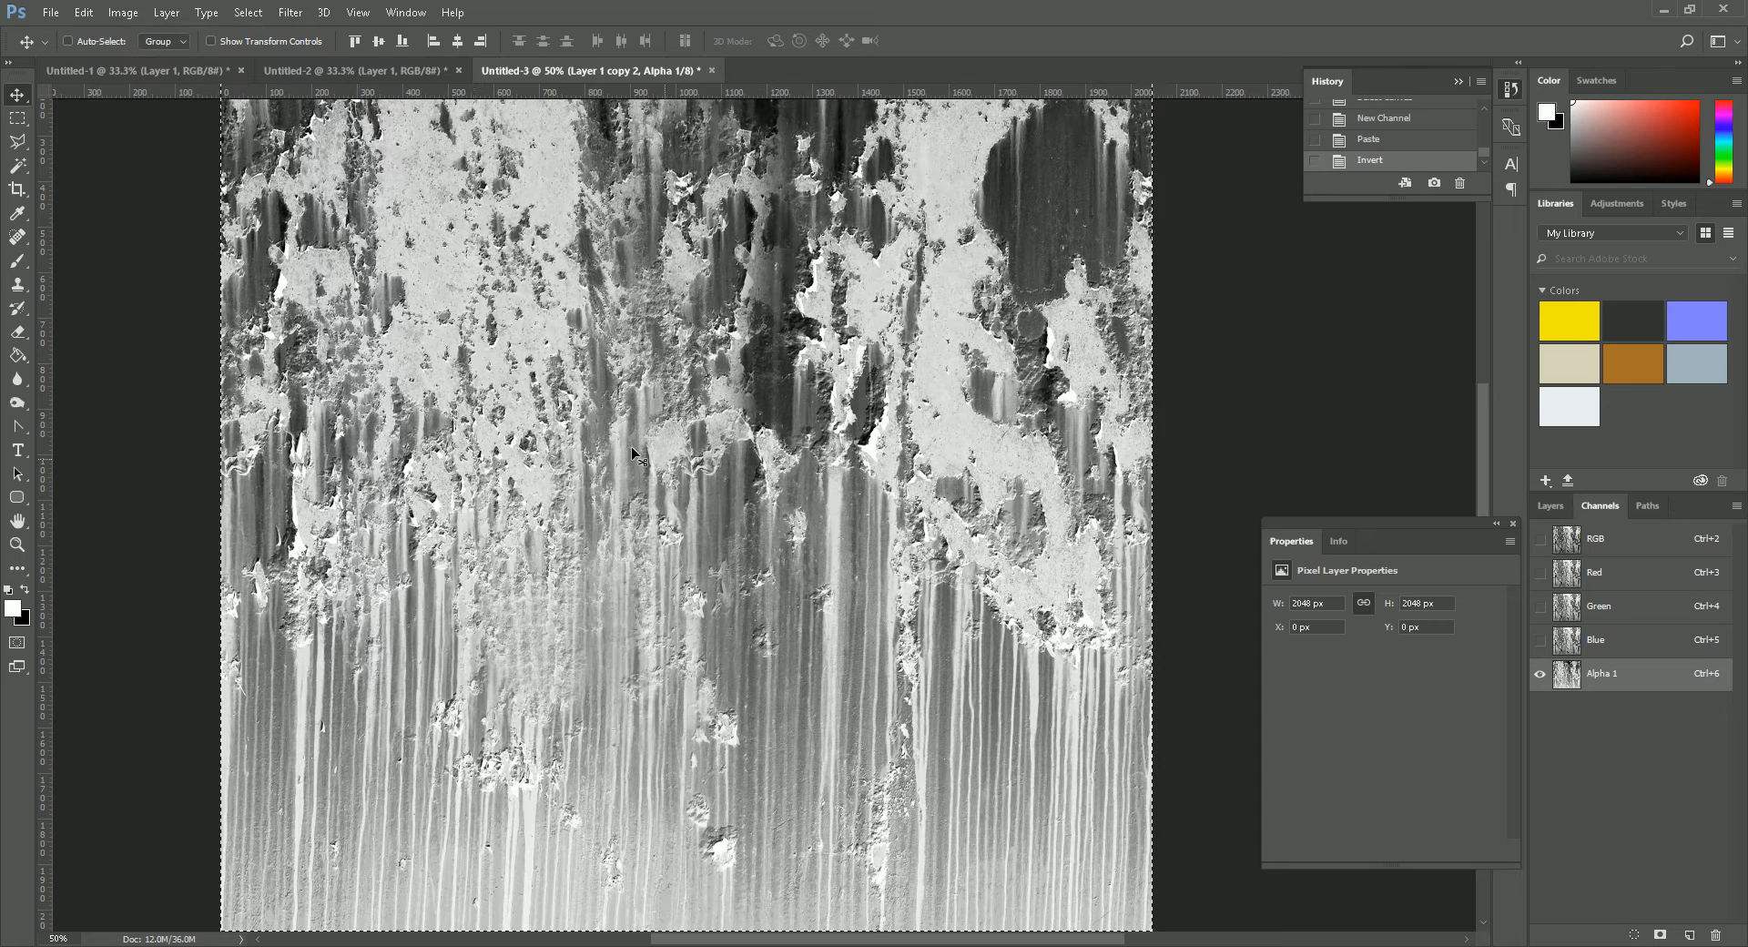
# - Apply Levels to the alpha channel with input black at 0, midtones at 0.82 and white at 255
pyautogui.click(139, 16)
pyautogui.moveTo(164, 58)
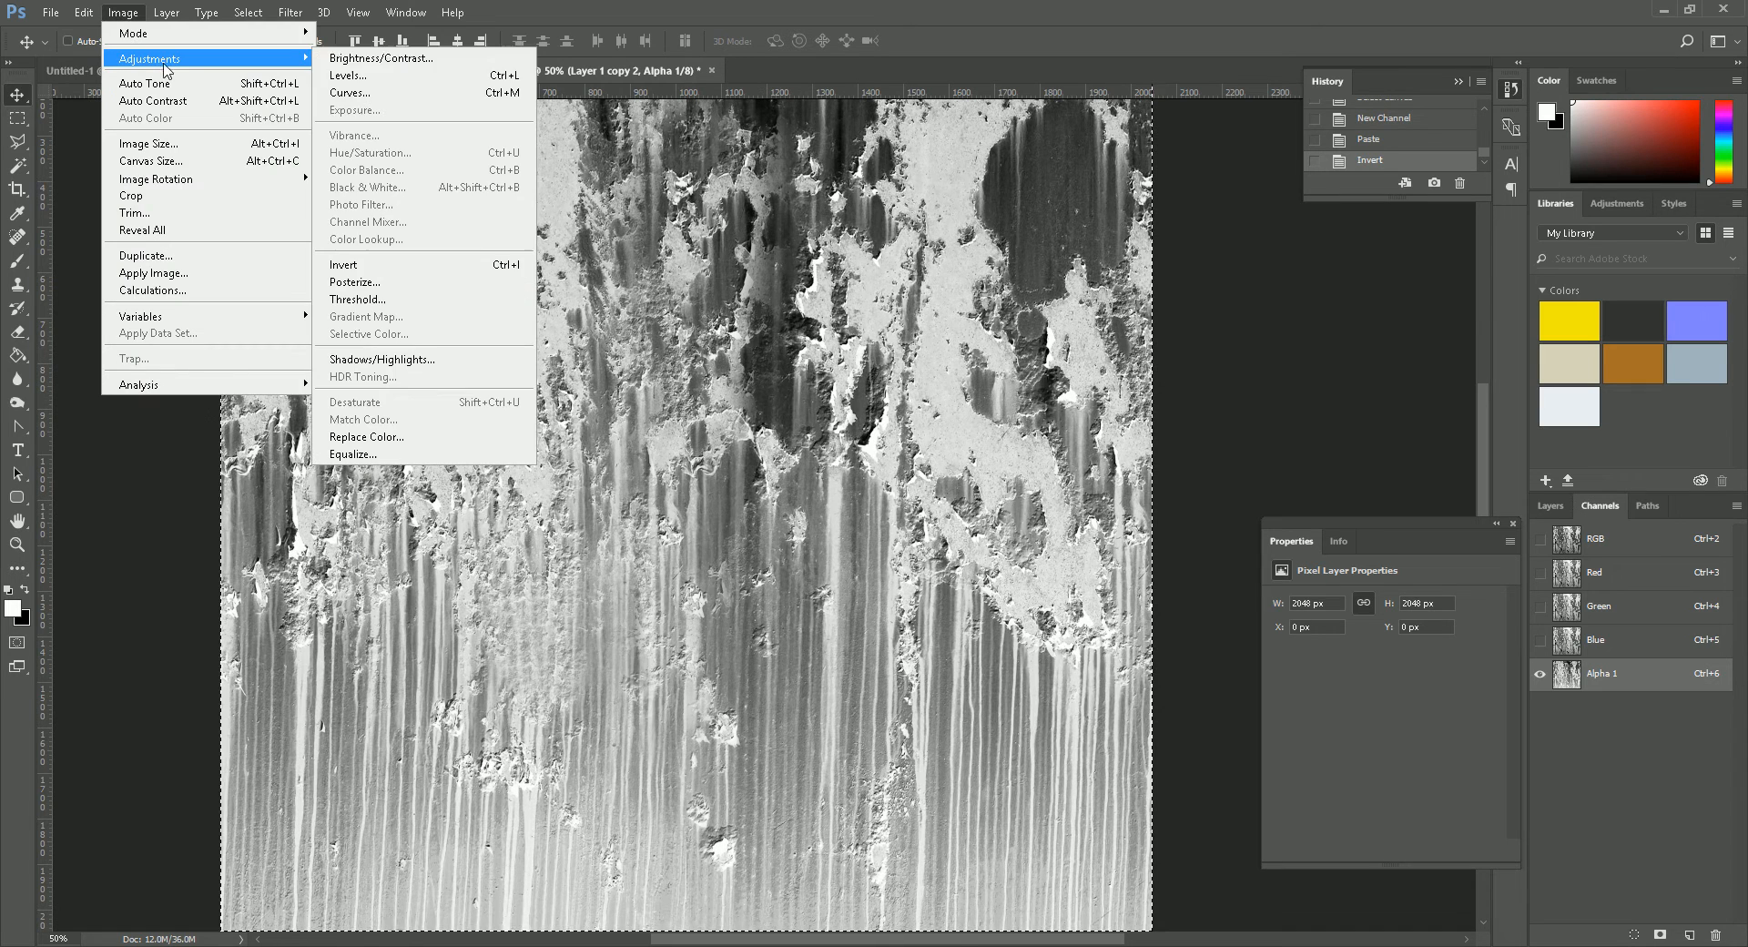
pyautogui.click(375, 77)
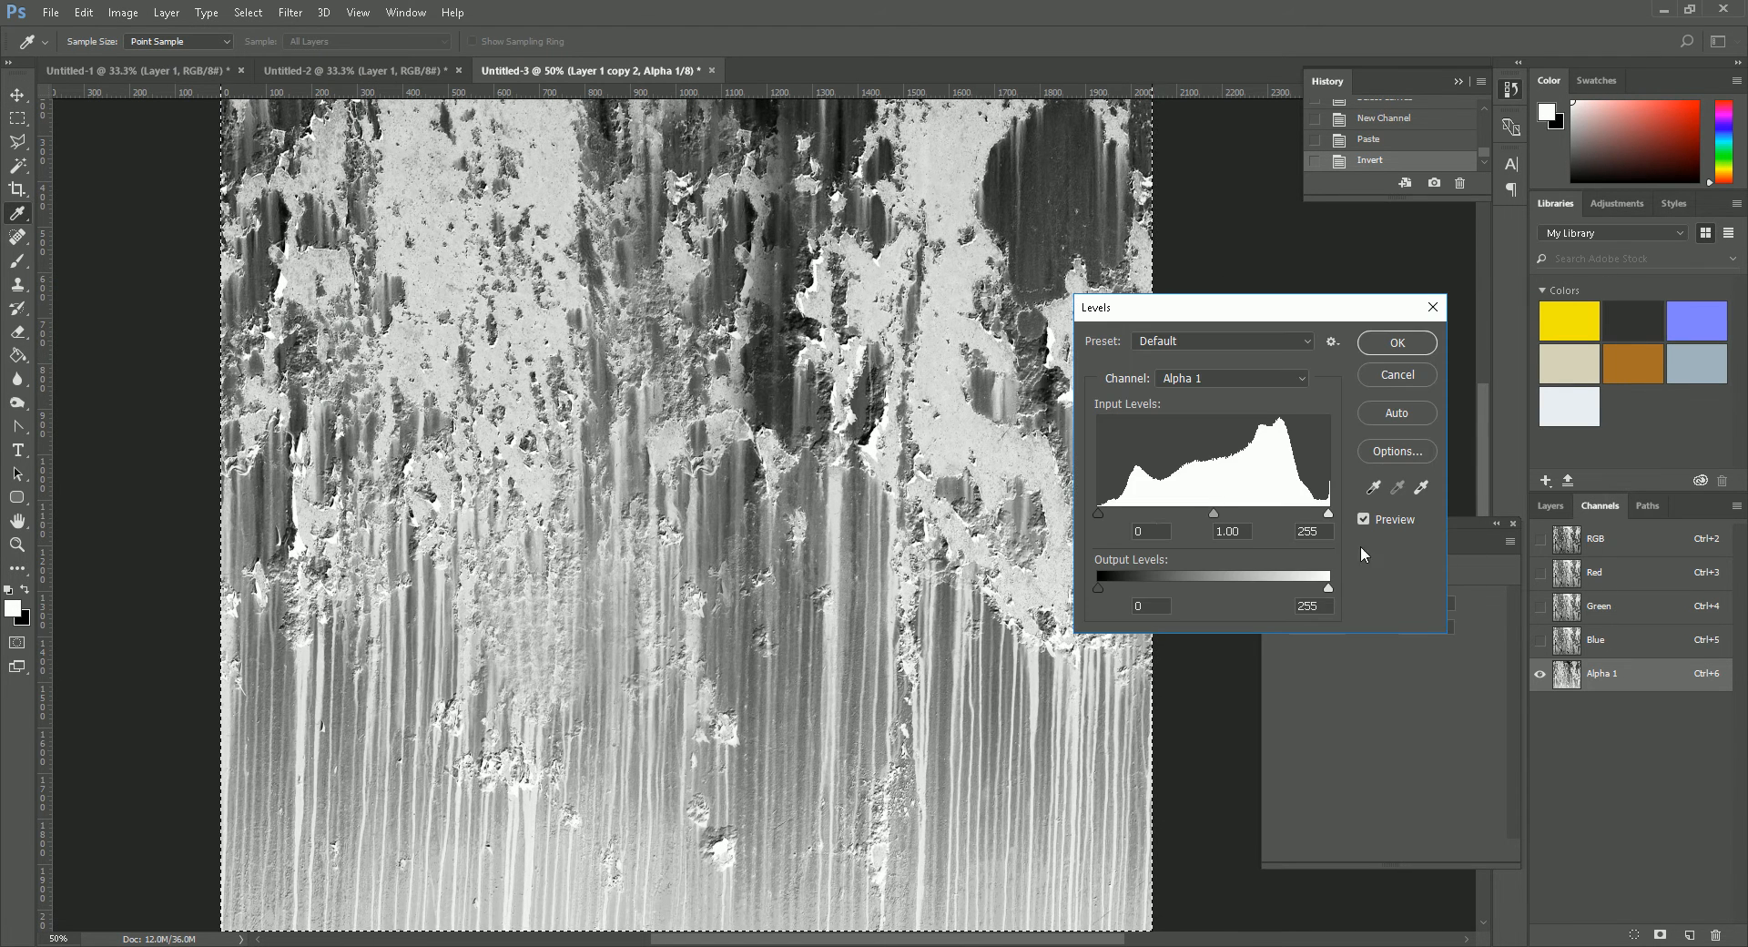
pyautogui.moveTo(1098, 512)
pyautogui.mouseDown()
pyautogui.moveTo(1133, 512)
pyautogui.moveTo(1106, 512)
pyautogui.mouseUp()
pyautogui.moveTo(1329, 512); pyautogui.dragTo(1280, 512)
pyautogui.moveTo(1109, 513)
pyautogui.mouseDown()
pyautogui.moveTo(1182, 511)
pyautogui.moveTo(1094, 516)
pyautogui.mouseUp()
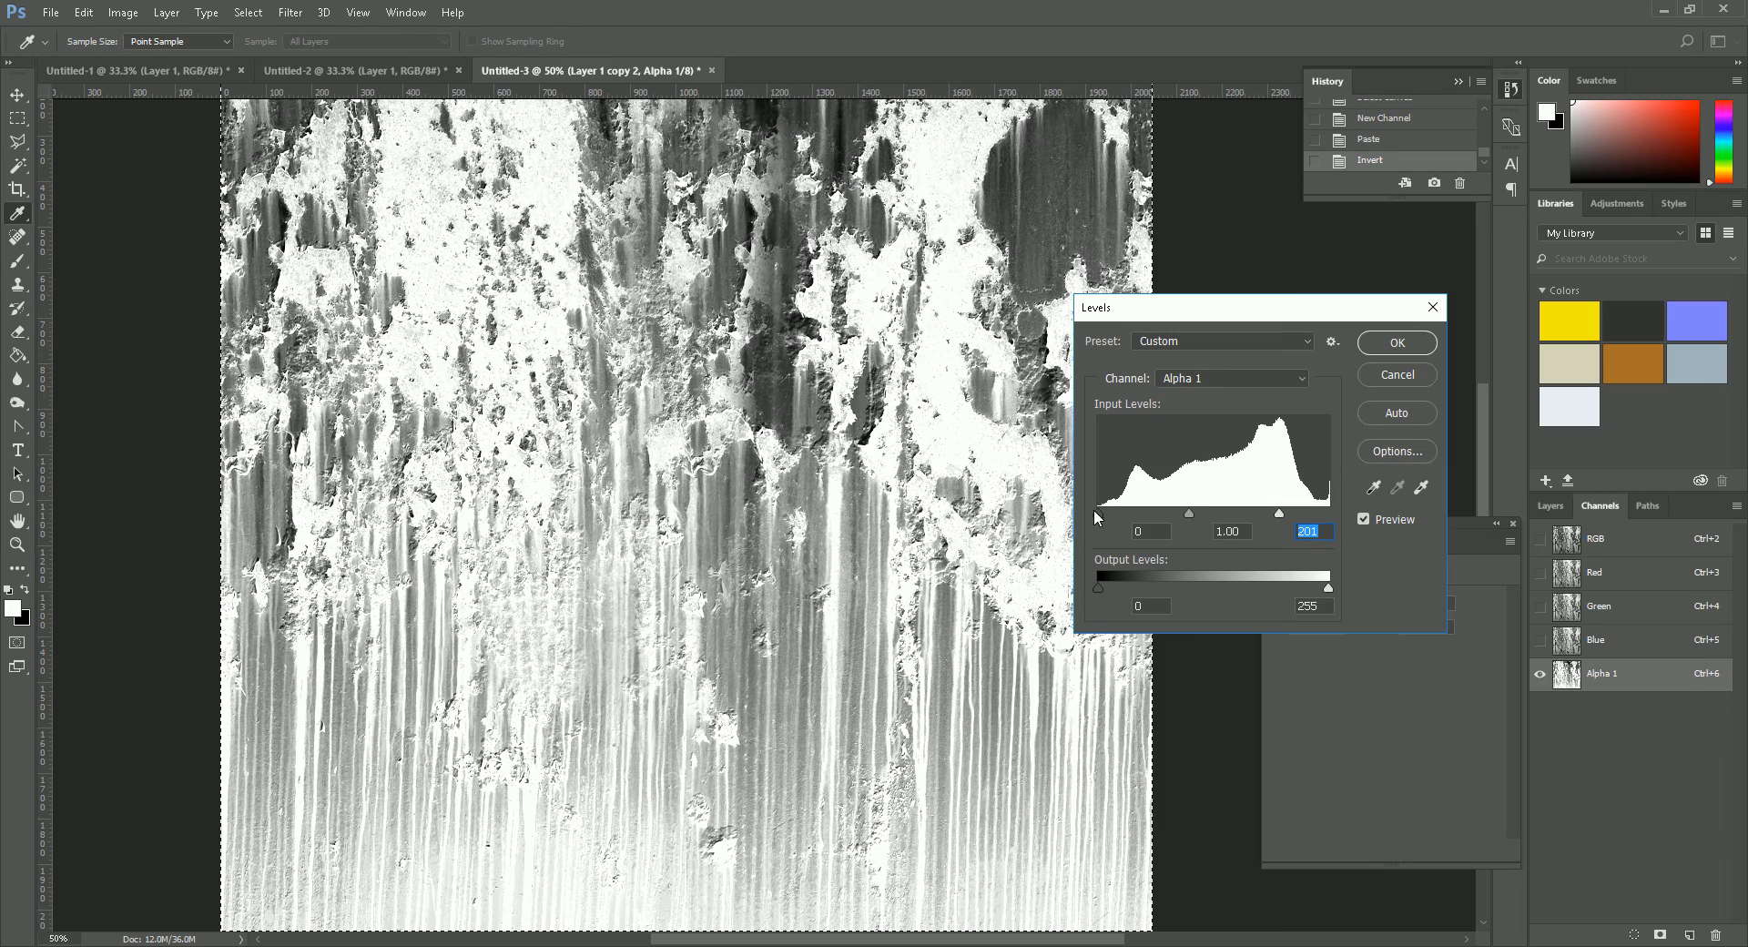
pyautogui.moveTo(1279, 513); pyautogui.dragTo(1344, 522)
pyautogui.moveTo(1212, 513)
pyautogui.mouseDown()
pyautogui.moveTo(1187, 514)
pyautogui.moveTo(1239, 512)
pyautogui.moveTo(1227, 519)
pyautogui.mouseUp()
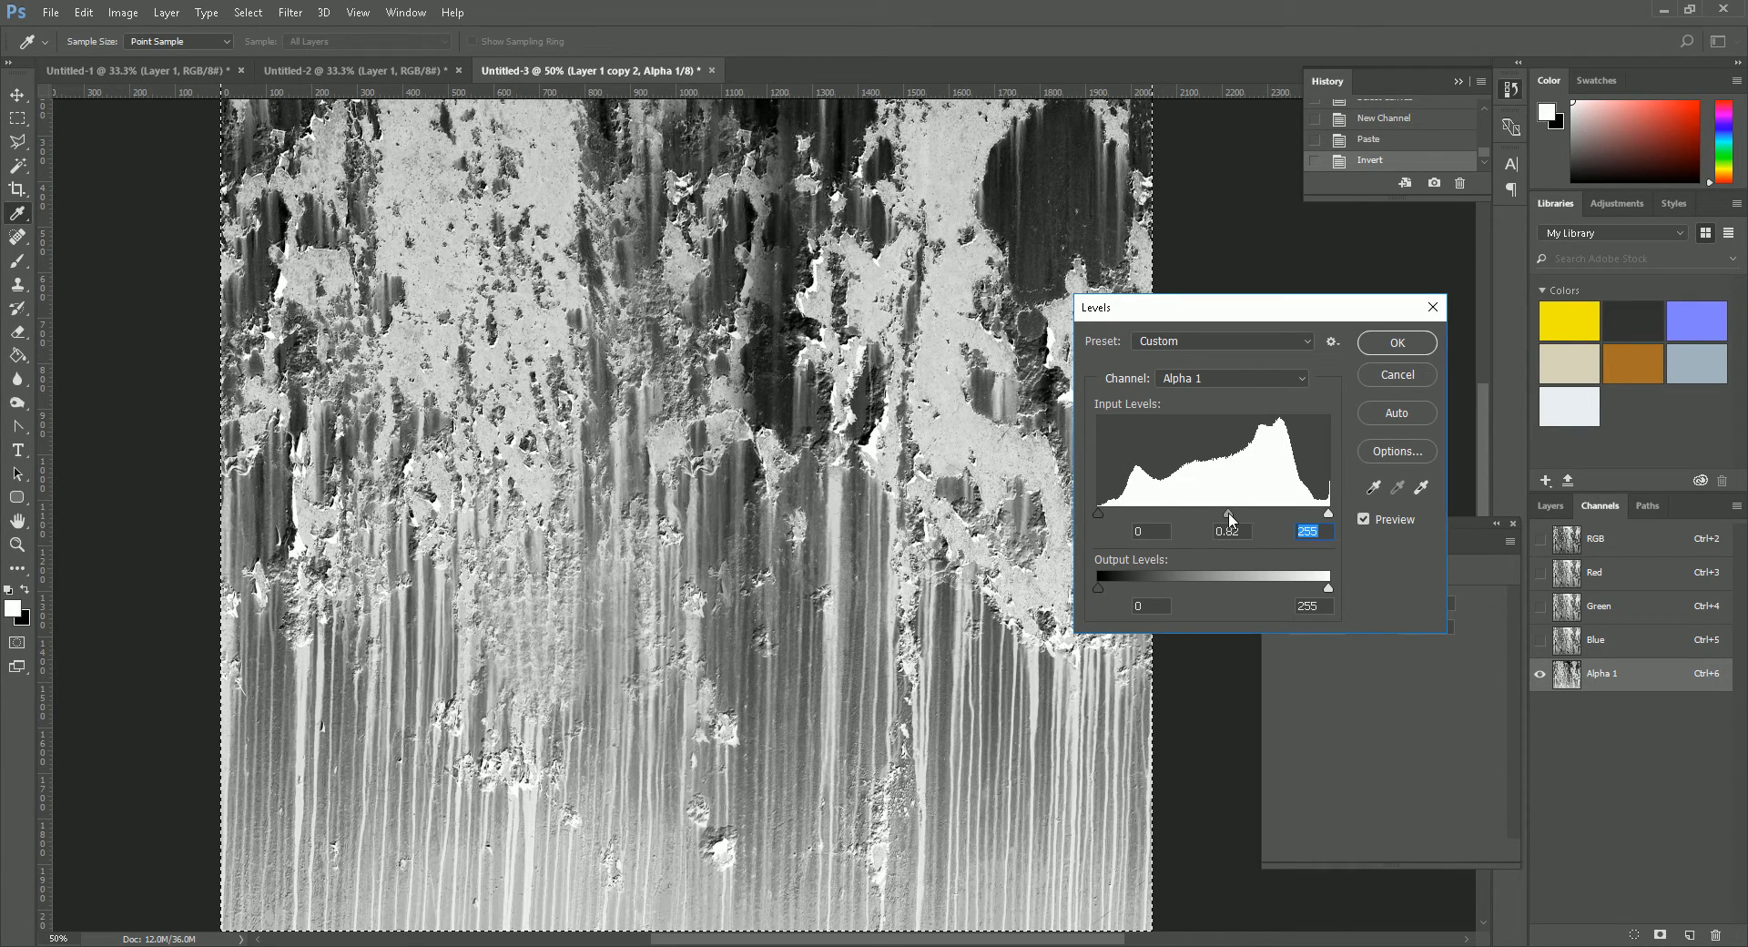
pyautogui.click(1377, 346)
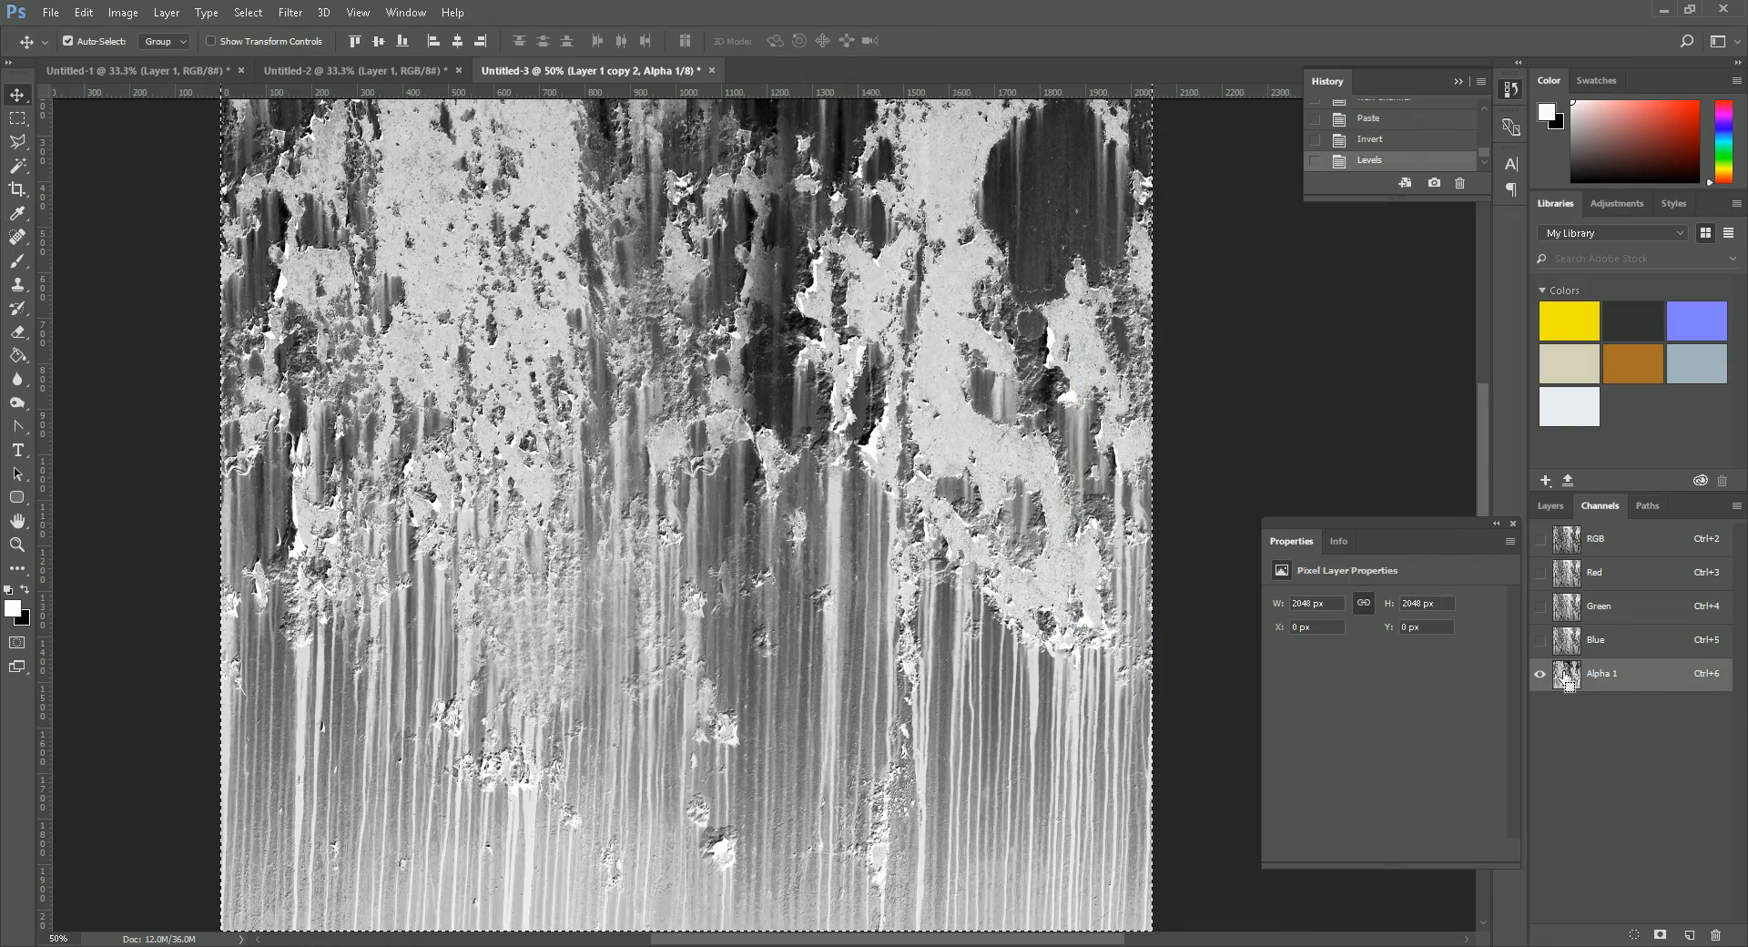
# - Load the alpha channel as a selection and clear the selection
pyautogui.keyDown('ctrl'); pyautogui.click(1565, 675); pyautogui.keyUp('ctrl')
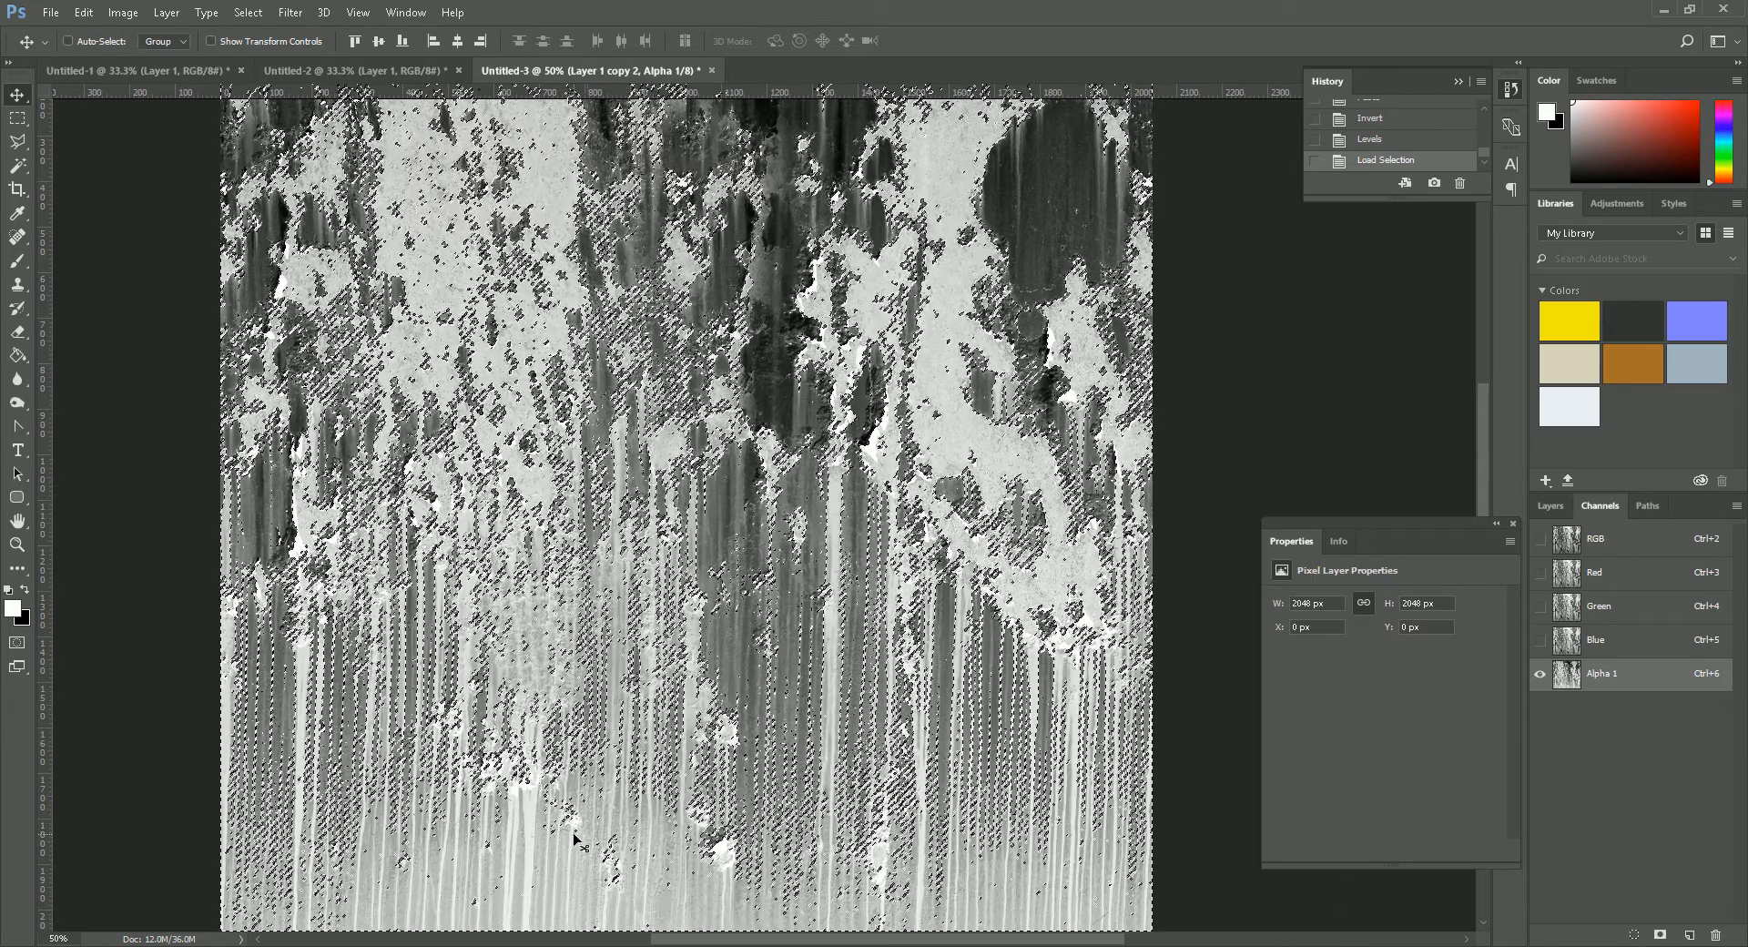
pyautogui.hotkey('ctrl', 'd')
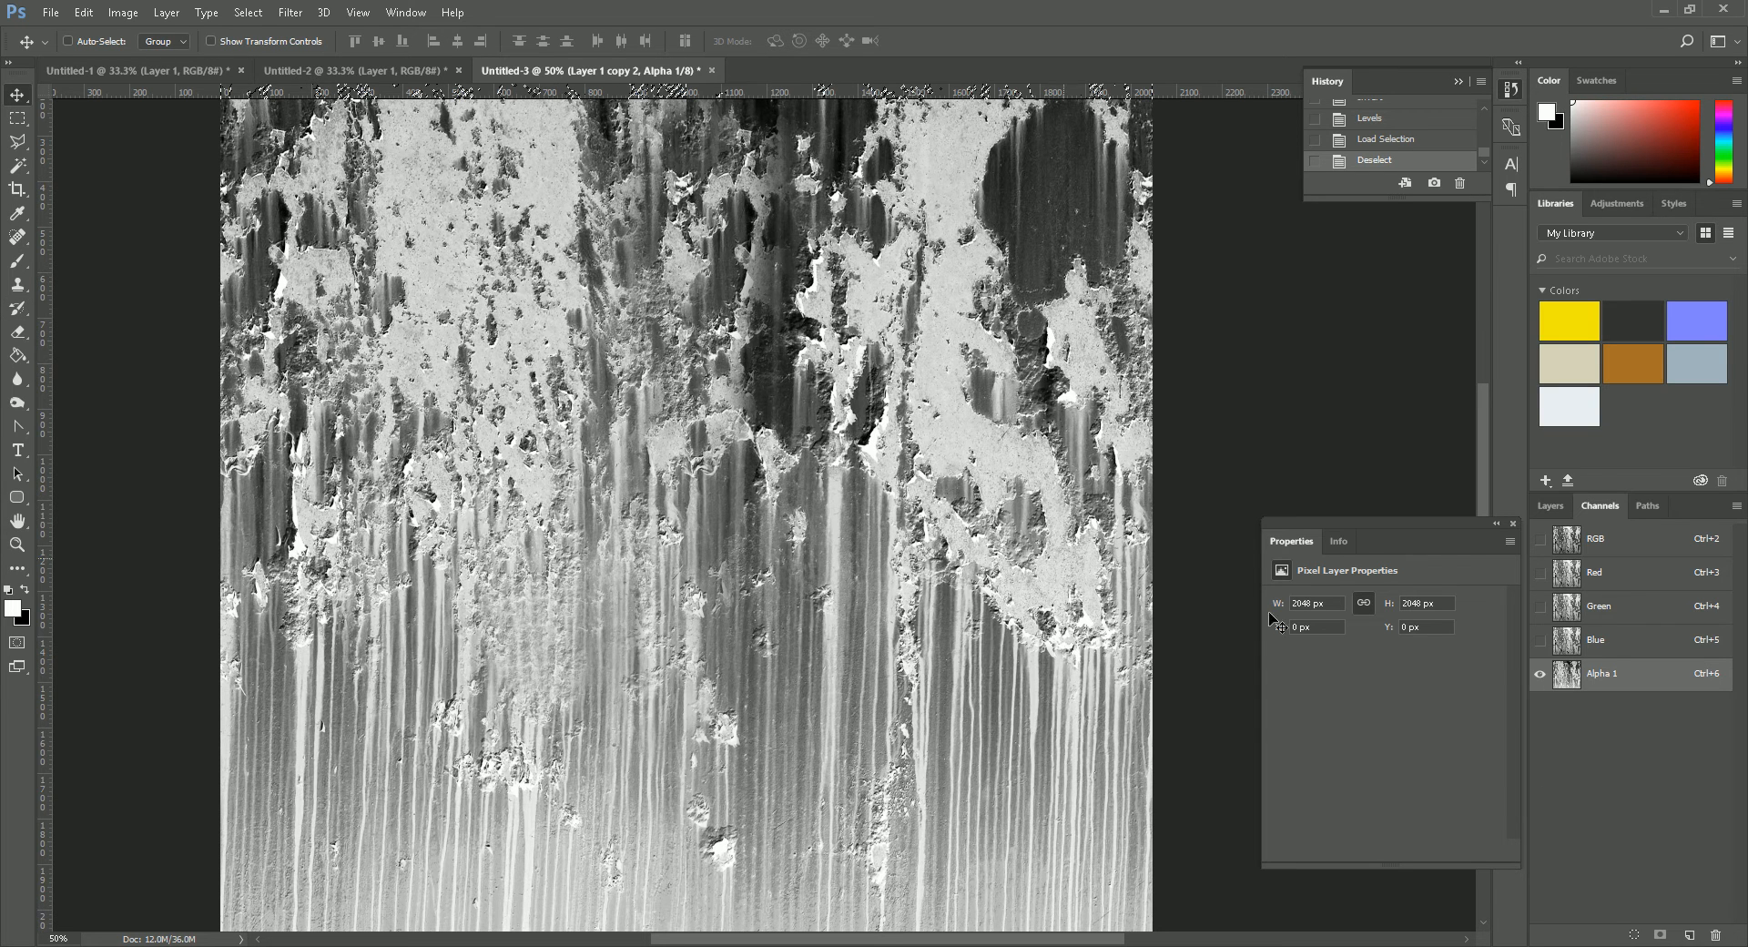
# - Make black the foreground colour and choose the 1600 px textured tip for the Brush
pyautogui.click(32, 589)
pyautogui.click(20, 259)
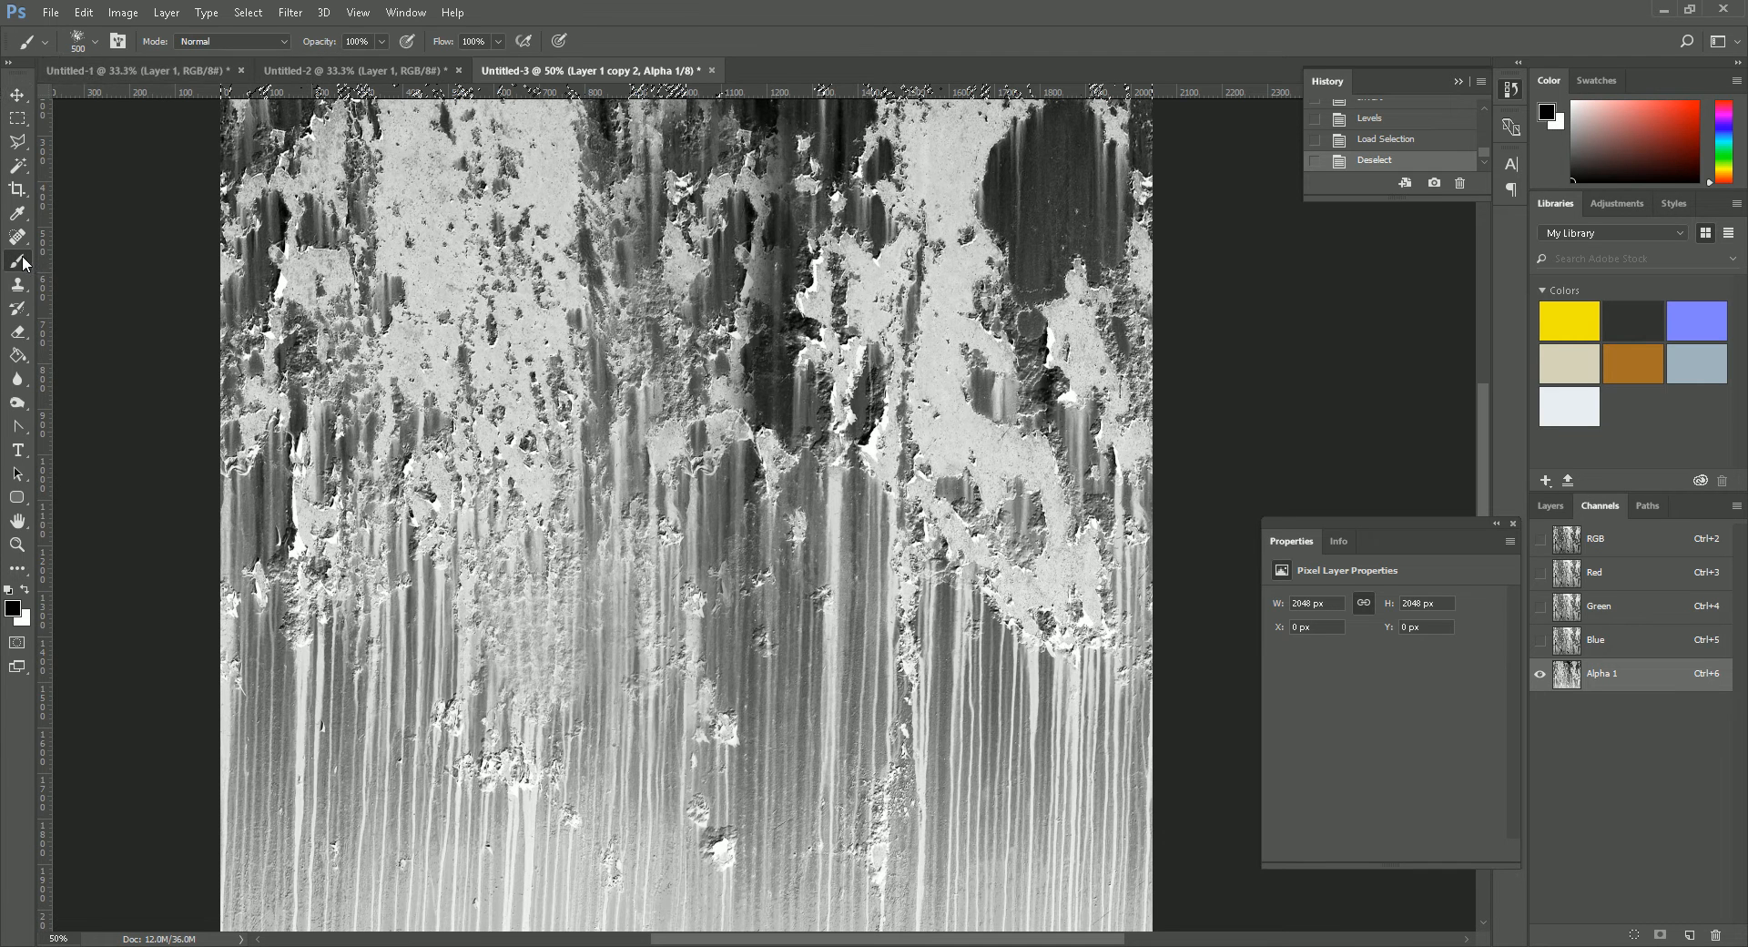
pyautogui.click(84, 41)
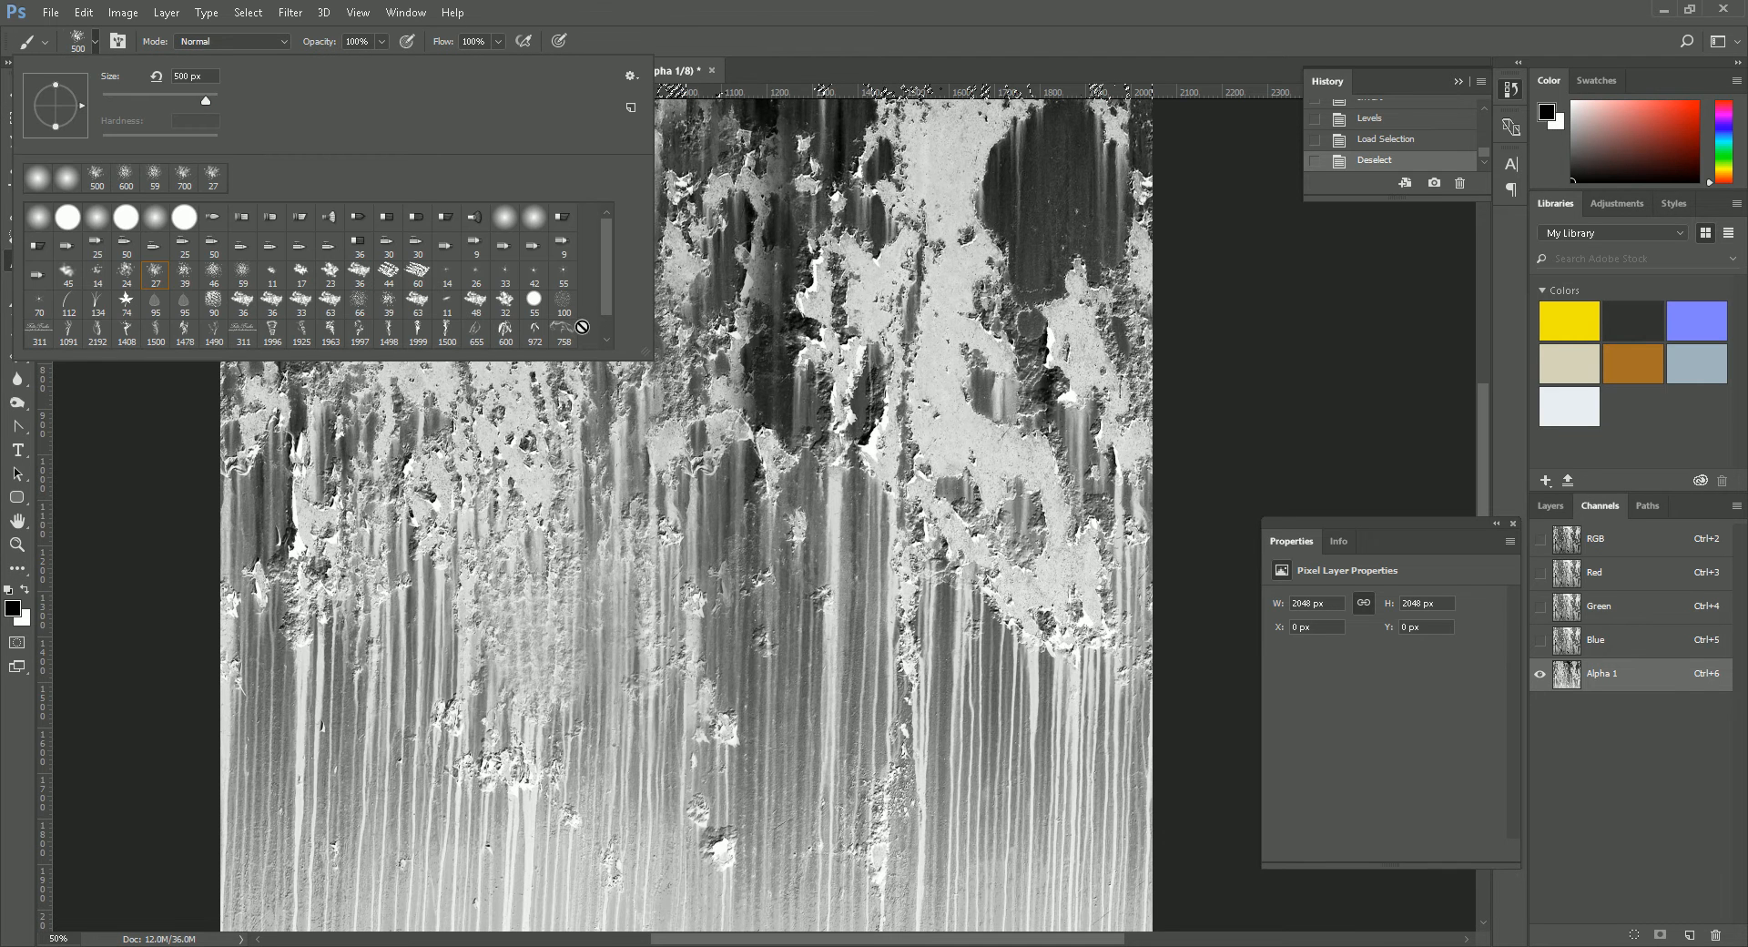
pyautogui.moveTo(605, 288); pyautogui.dragTo(608, 311)
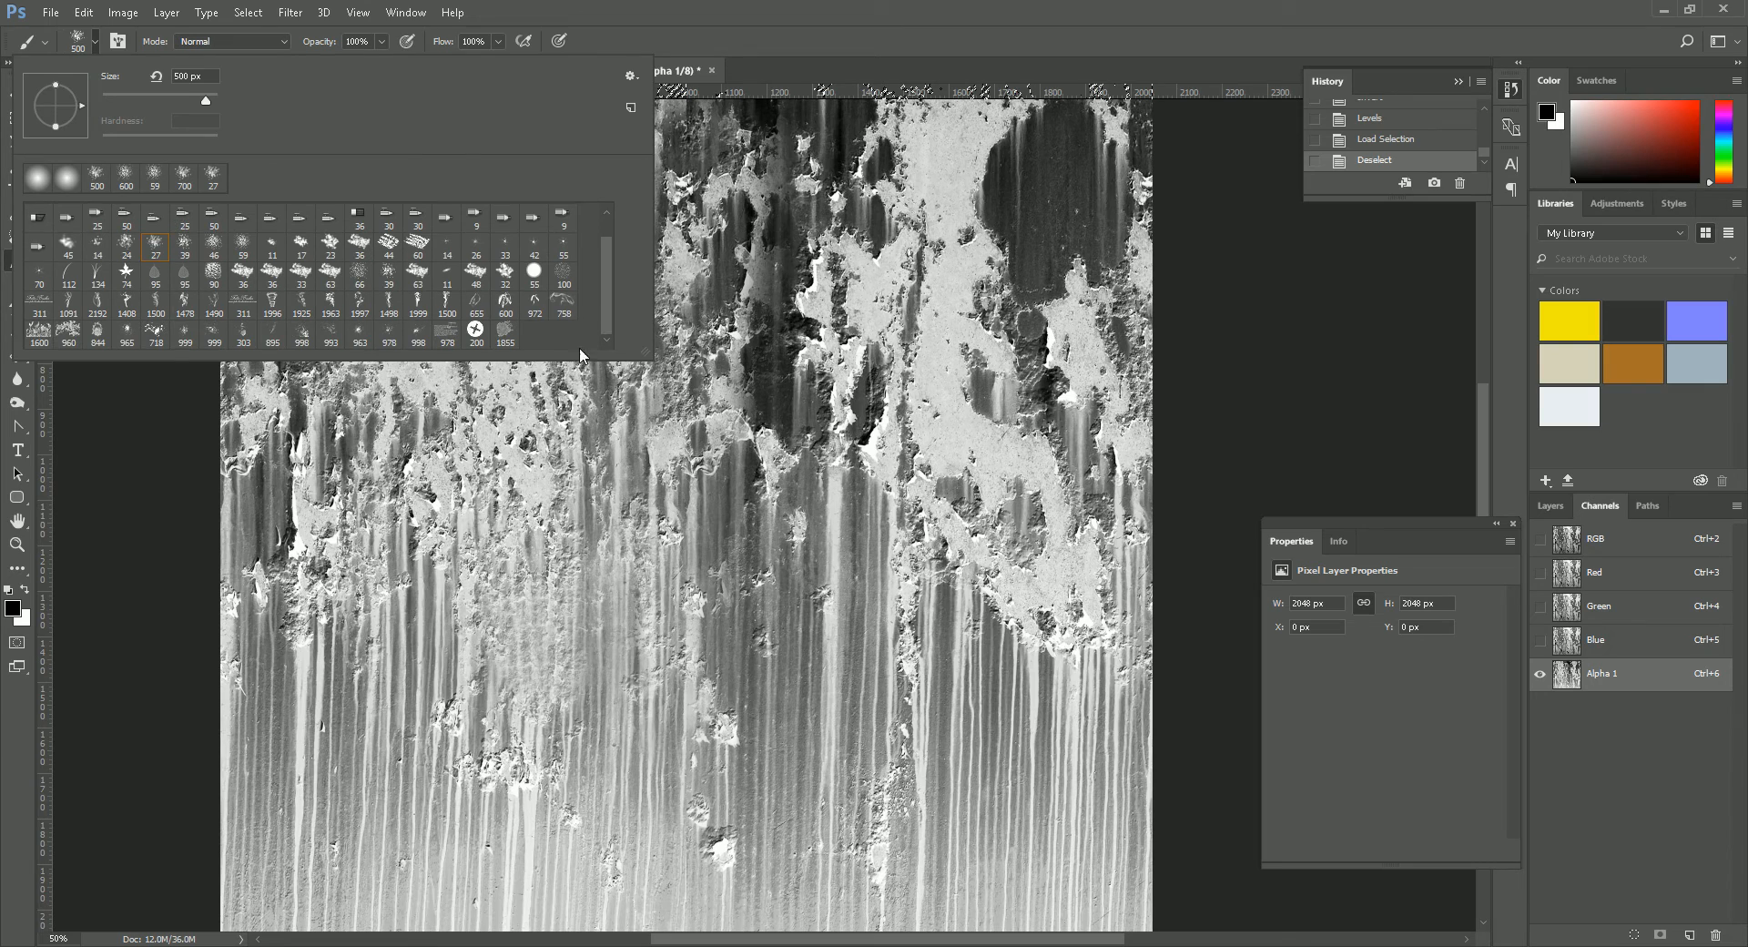
pyautogui.click(30, 329)
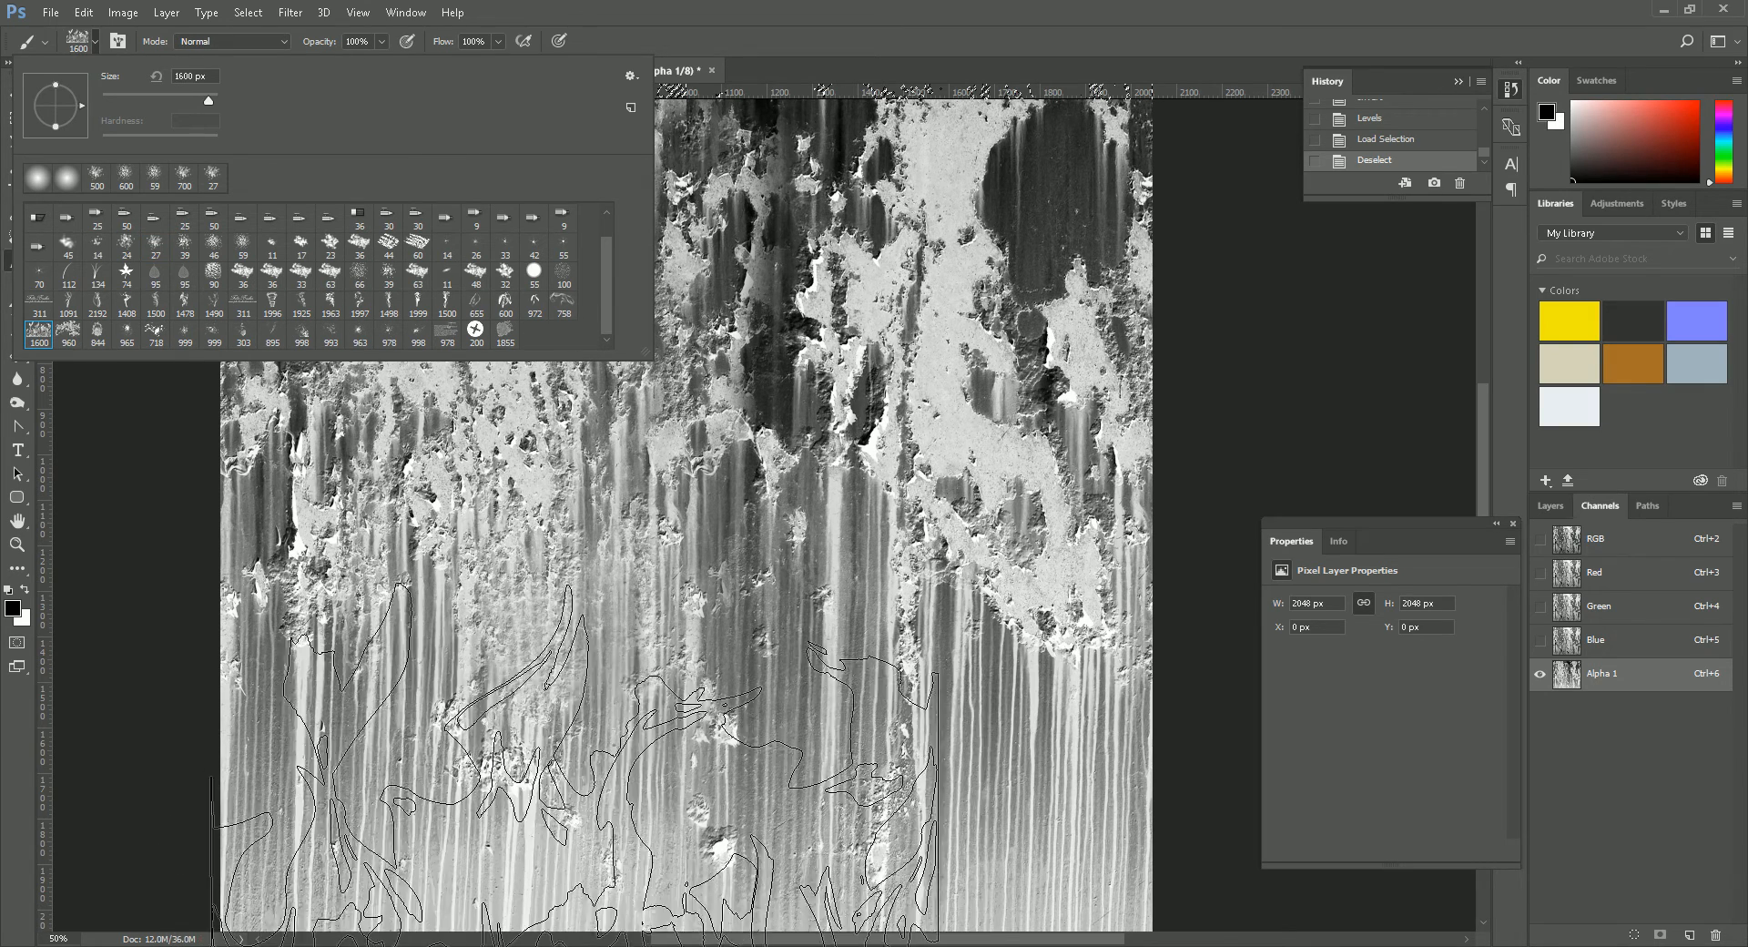
# - Try one stamp near the image's lower-left area, undo it and reduce the brush size to 800 px
pyautogui.click(274, 642)
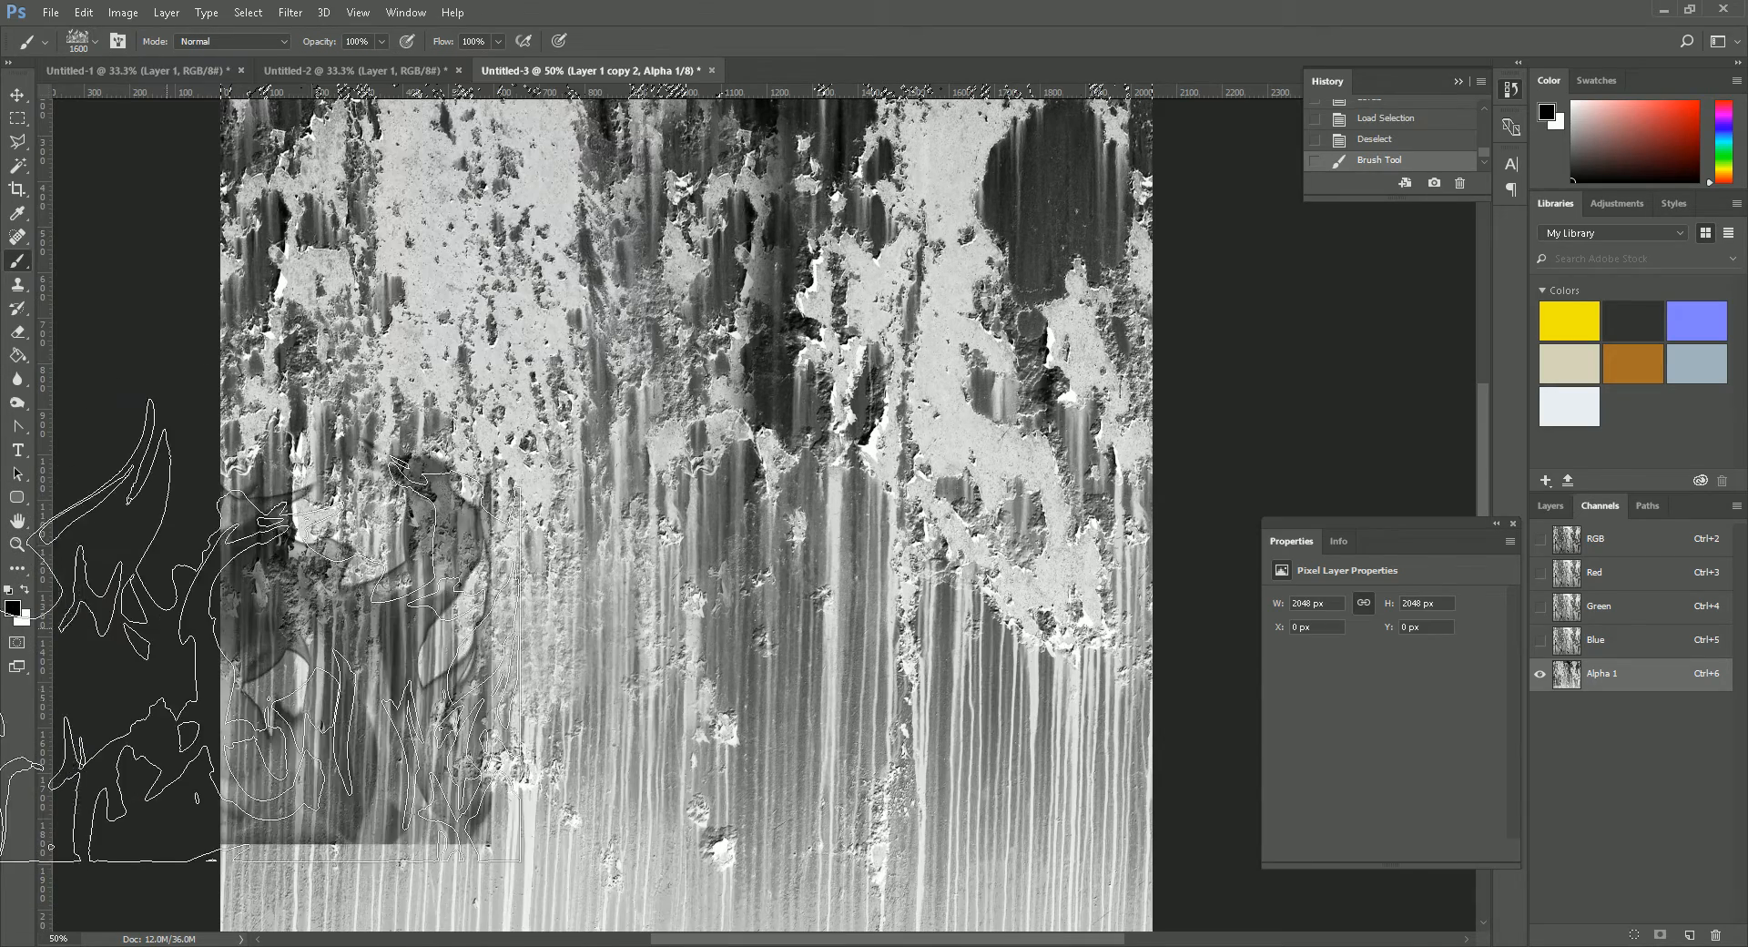
pyautogui.hotkey('ctrl', 'z')
pyautogui.press('[')
pyautogui.press('[')
pyautogui.press('[')
pyautogui.press('[')
pyautogui.press('[')
pyautogui.press('[')
pyautogui.press('[')
pyautogui.press('[')
pyautogui.press('[')
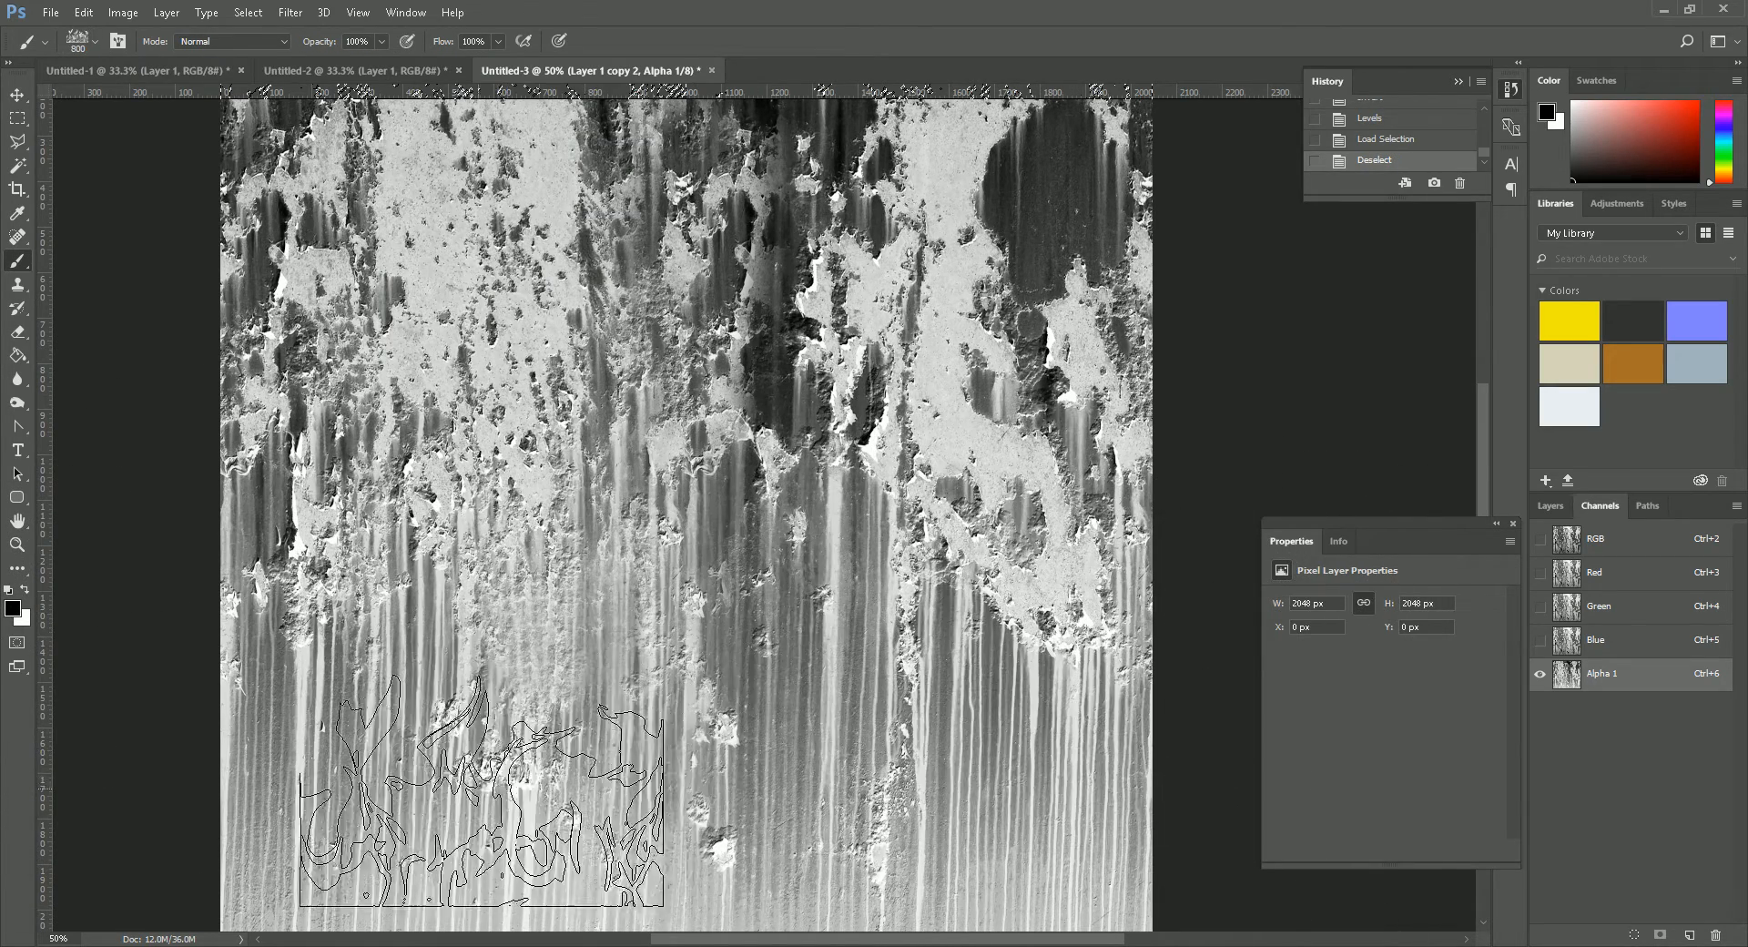
# - Paint black textured stamps across the bottom edge of the alpha channel, reducing the brush to 700 px
pyautogui.click(383, 906)
pyautogui.click(551, 905)
pyautogui.click(661, 906)
pyautogui.click(817, 903)
pyautogui.click(847, 842)
pyautogui.click(951, 842)
pyautogui.click(1038, 836)
pyautogui.click(1061, 823)
pyautogui.click(1138, 828)
pyautogui.click(1184, 860)
pyautogui.click(1174, 888)
pyautogui.click(992, 912)
pyautogui.moveTo(767, 937); pyautogui.dragTo(736, 937)
pyautogui.click(768, 922)
pyautogui.click(705, 924)
pyautogui.click(623, 926)
pyautogui.click(530, 938)
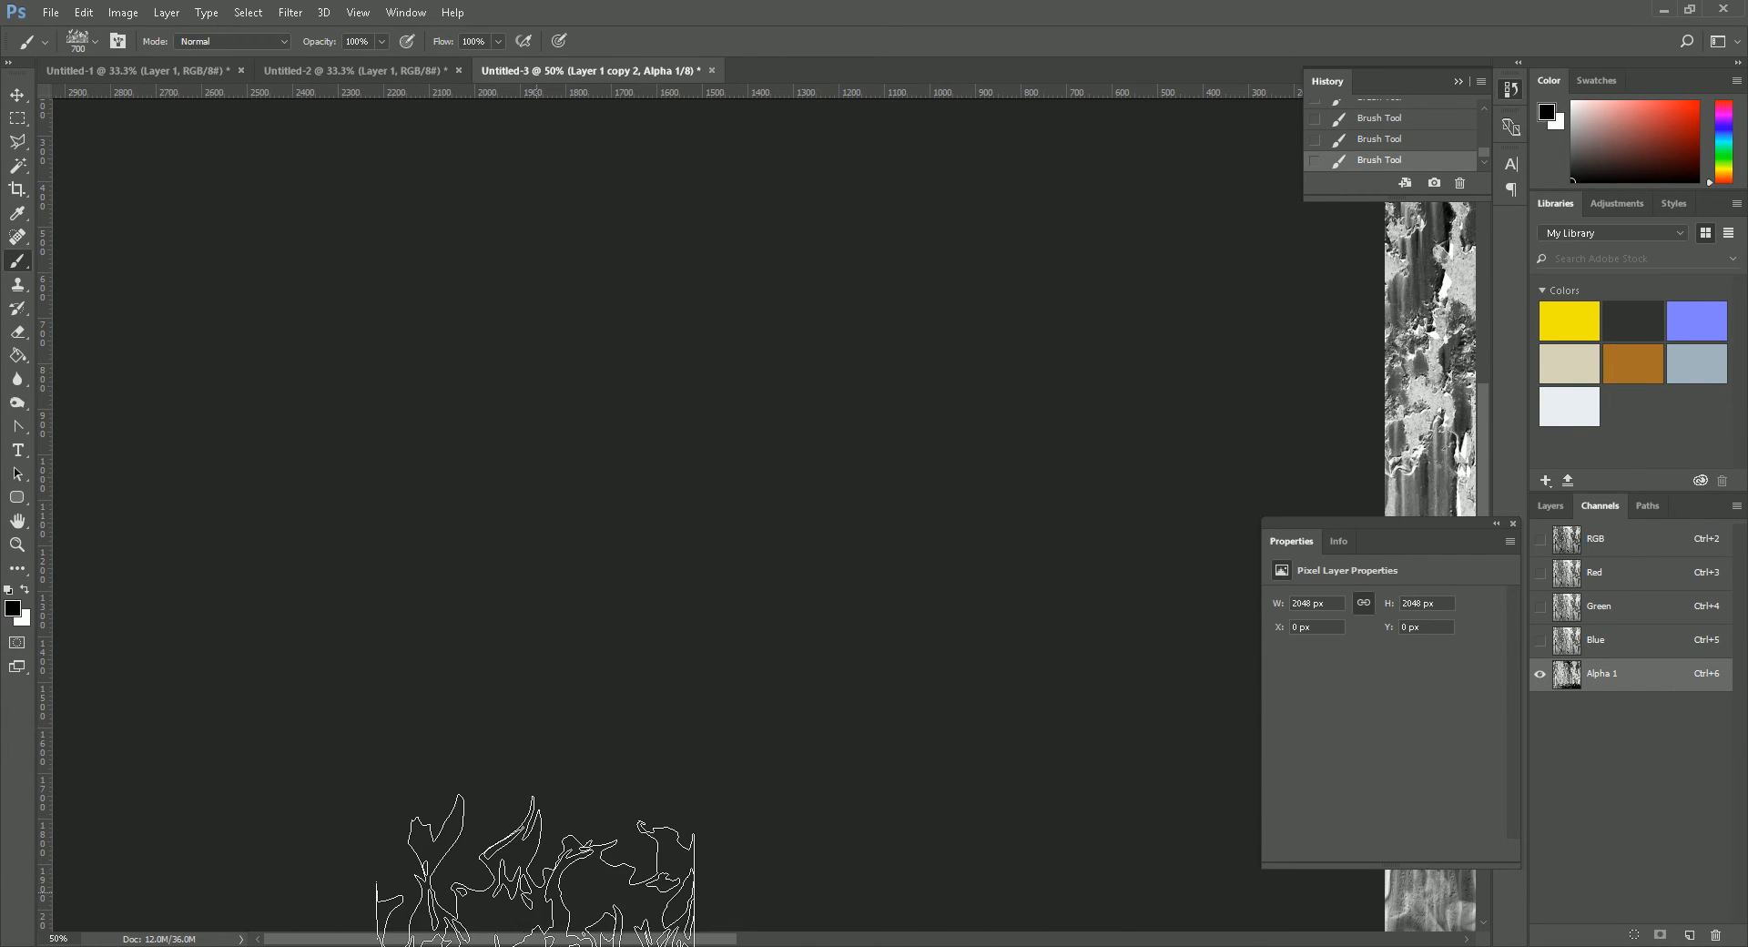
# - Fill the remaining light patches along the image's bottom edge with black, using the brush at 400 and 300 px
pyautogui.moveTo(971, 673)
pyautogui.mouseDown()
pyautogui.moveTo(798, 690)
pyautogui.moveTo(381, 658)
pyautogui.mouseUp()
pyautogui.moveTo(1216, 825)
pyautogui.mouseDown()
pyautogui.moveTo(764, 652)
pyautogui.moveTo(678, 583)
pyautogui.mouseUp()
pyautogui.press('[')
pyautogui.press('[')
pyautogui.press('[')
pyautogui.press('[')
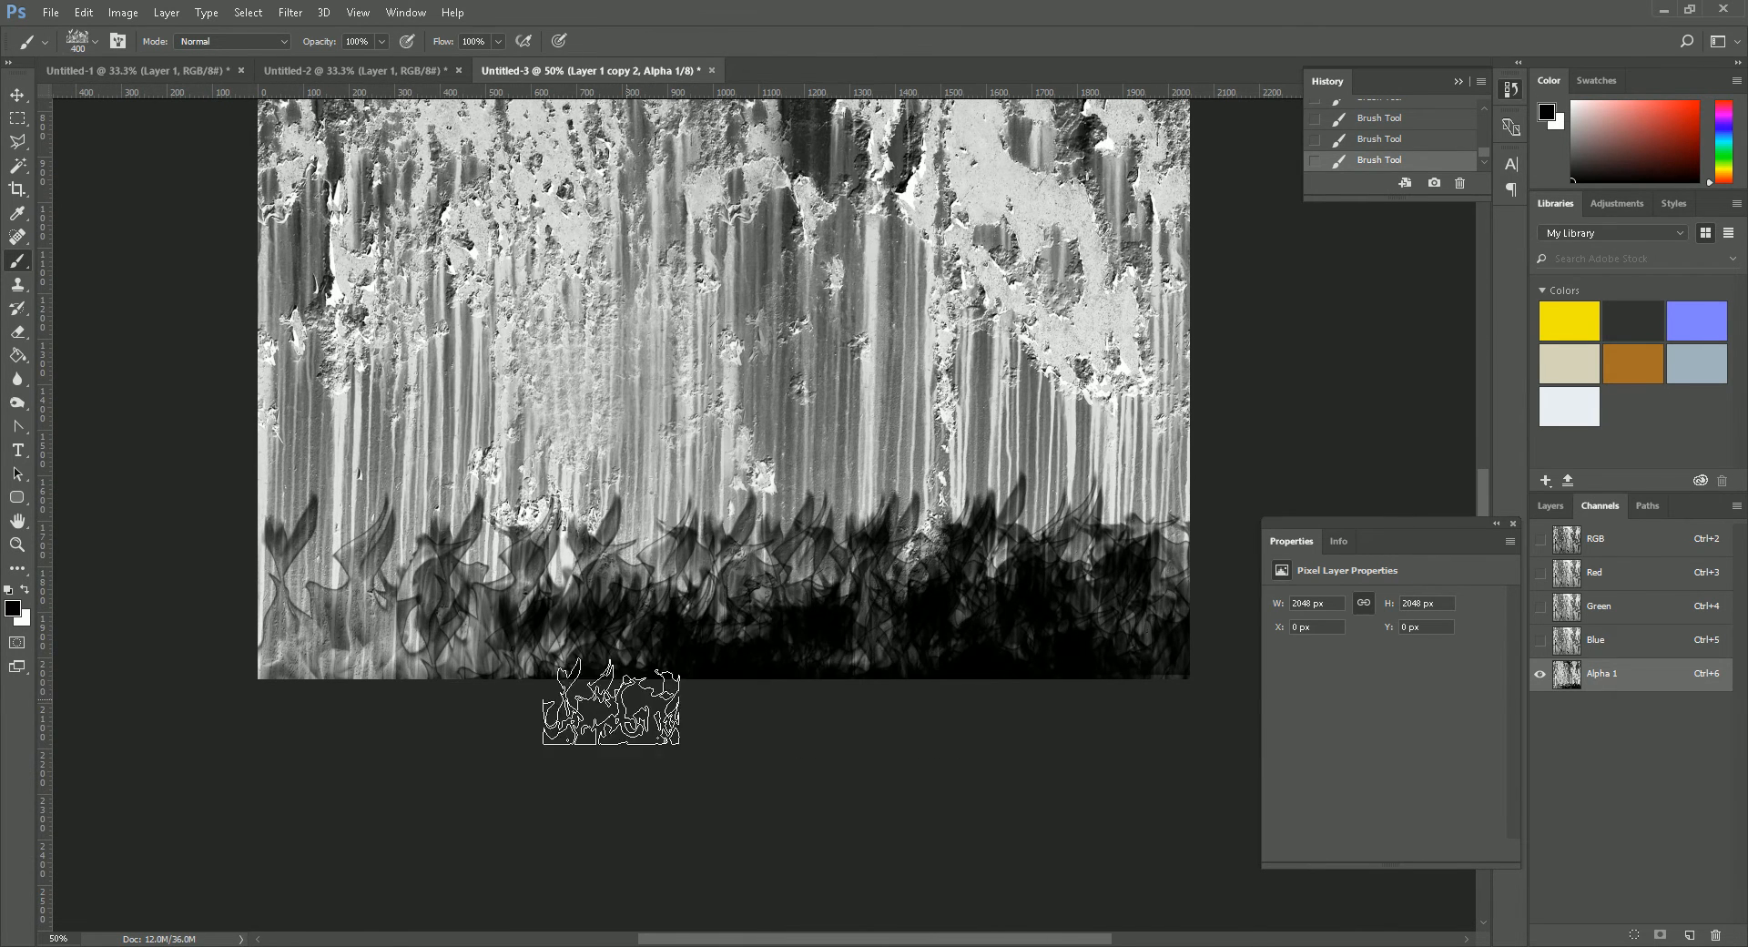
pyautogui.moveTo(426, 677)
pyautogui.mouseDown()
pyautogui.moveTo(284, 666)
pyautogui.moveTo(299, 644)
pyautogui.moveTo(435, 685)
pyautogui.moveTo(480, 627)
pyautogui.moveTo(601, 660)
pyautogui.moveTo(409, 673)
pyautogui.mouseUp()
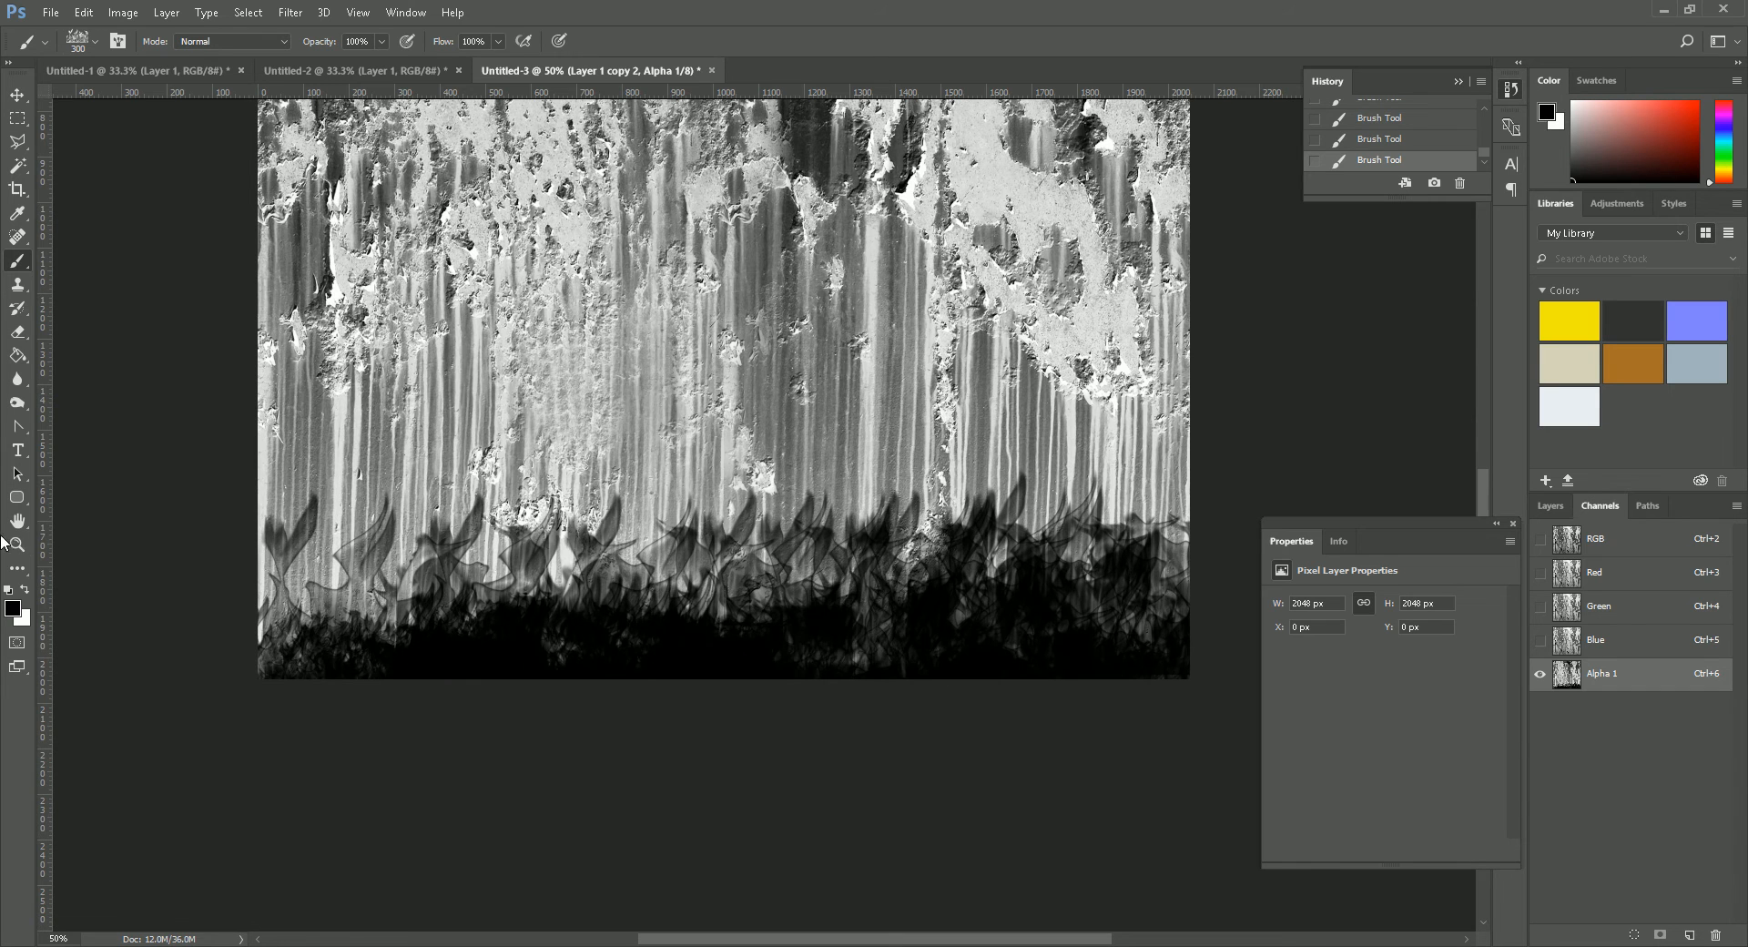
# - Smudge the flame-like upper edge of the black band upward with a 20 px Smudge tool at 50% strength
pyautogui.scroll(5, 947, 455)
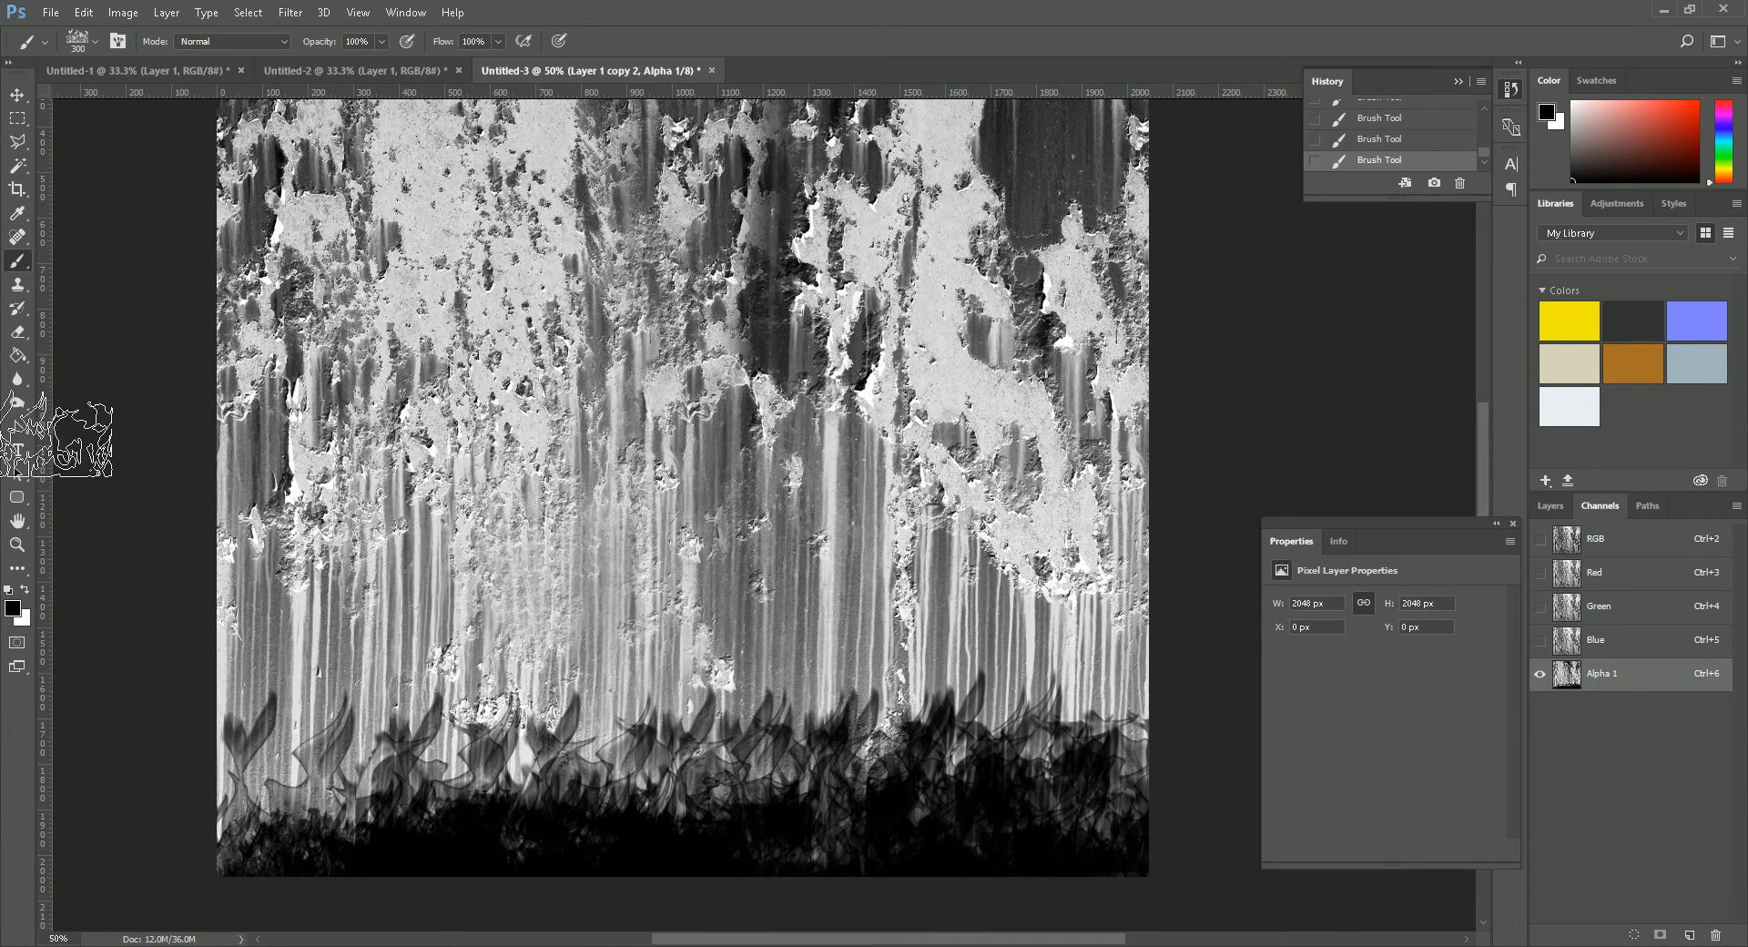
pyautogui.click(17, 402)
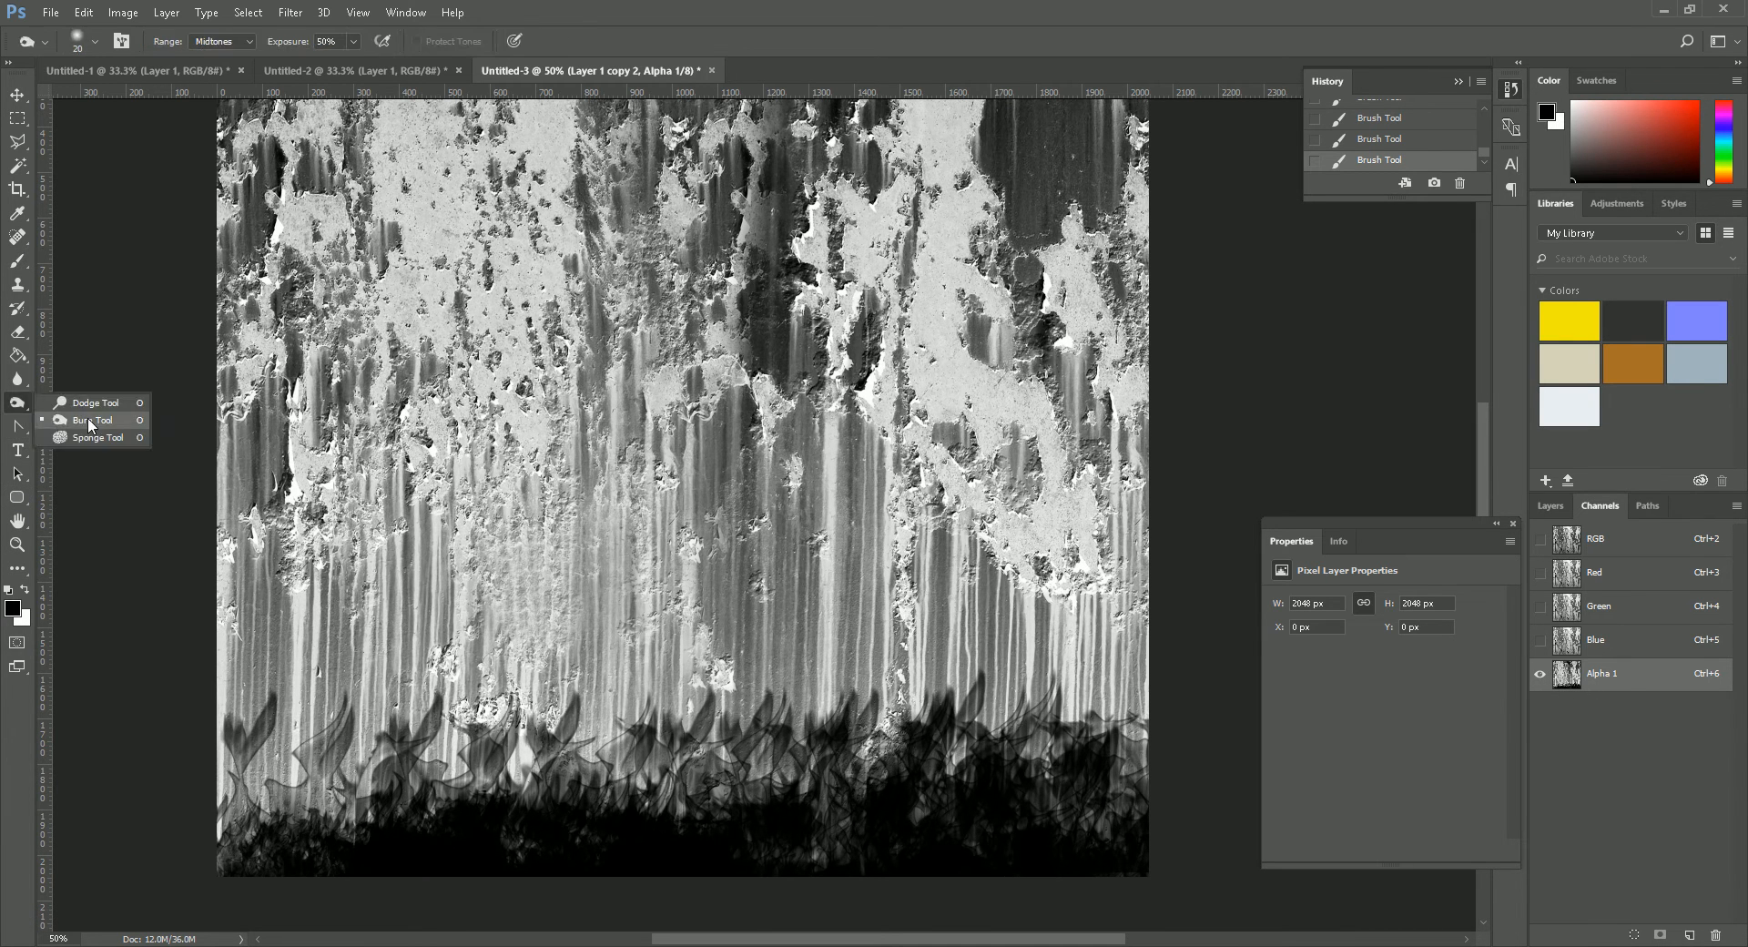
pyautogui.click(17, 380)
pyautogui.click(91, 414)
pyautogui.moveTo(449, 775); pyautogui.dragTo(572, 720)
pyautogui.moveTo(563, 620); pyautogui.dragTo(566, 604)
pyautogui.moveTo(575, 765); pyautogui.dragTo(580, 710)
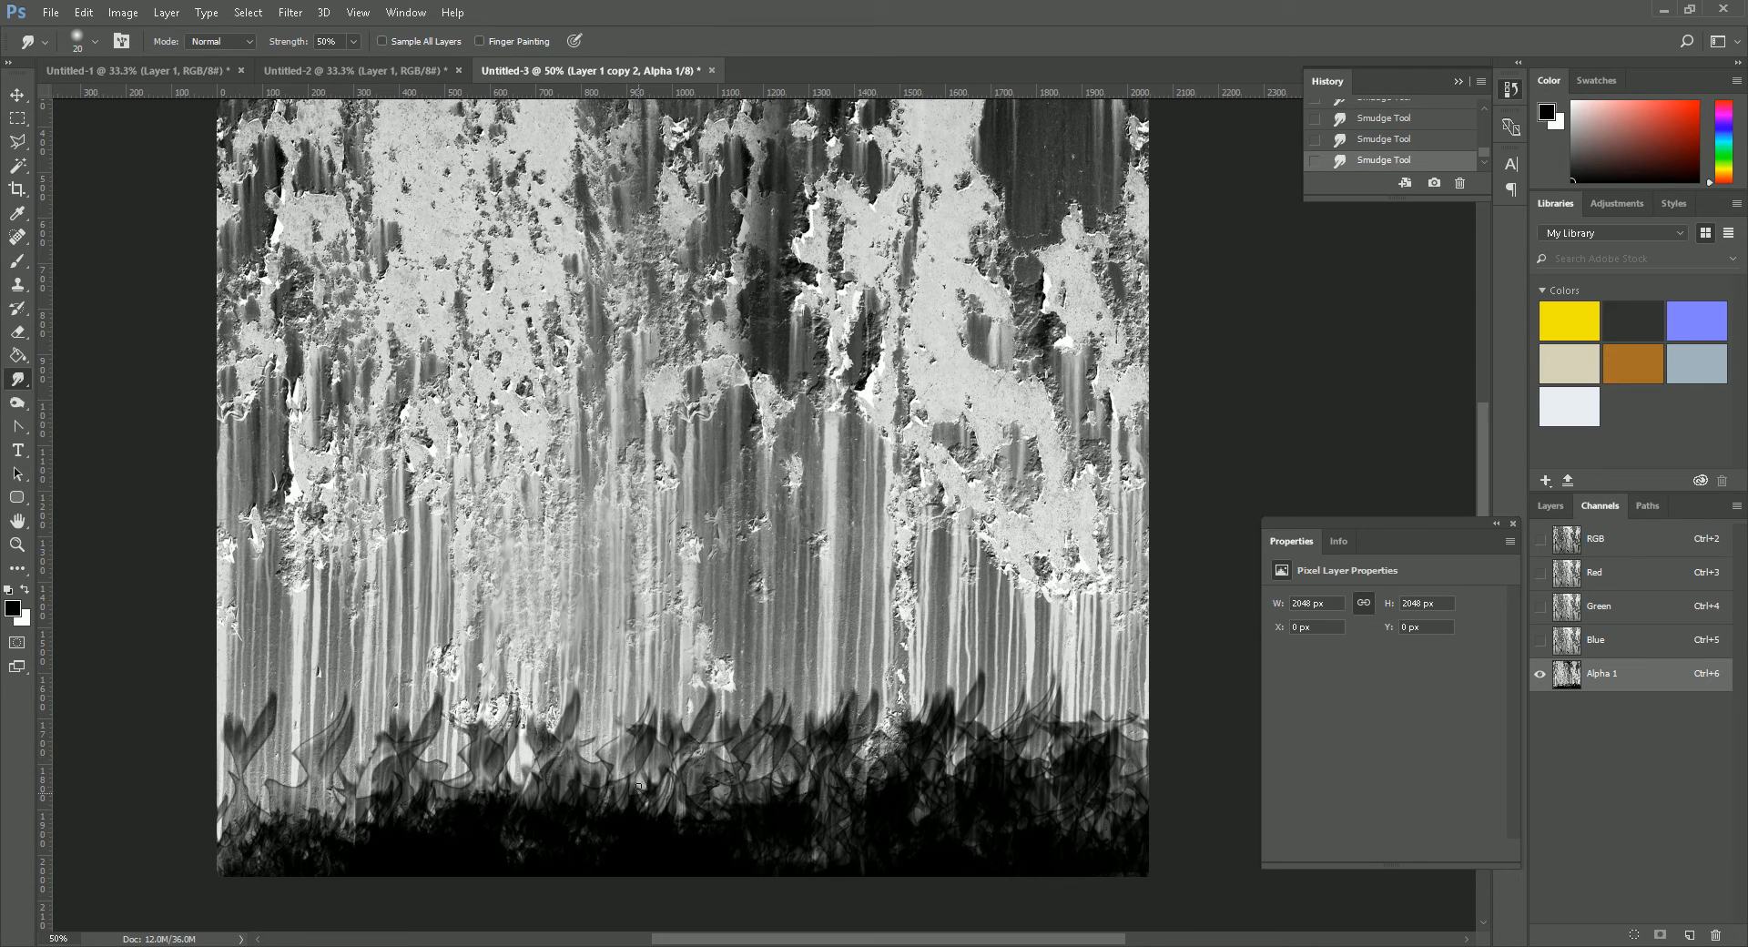
pyautogui.moveTo(694, 425); pyautogui.dragTo(708, 264)
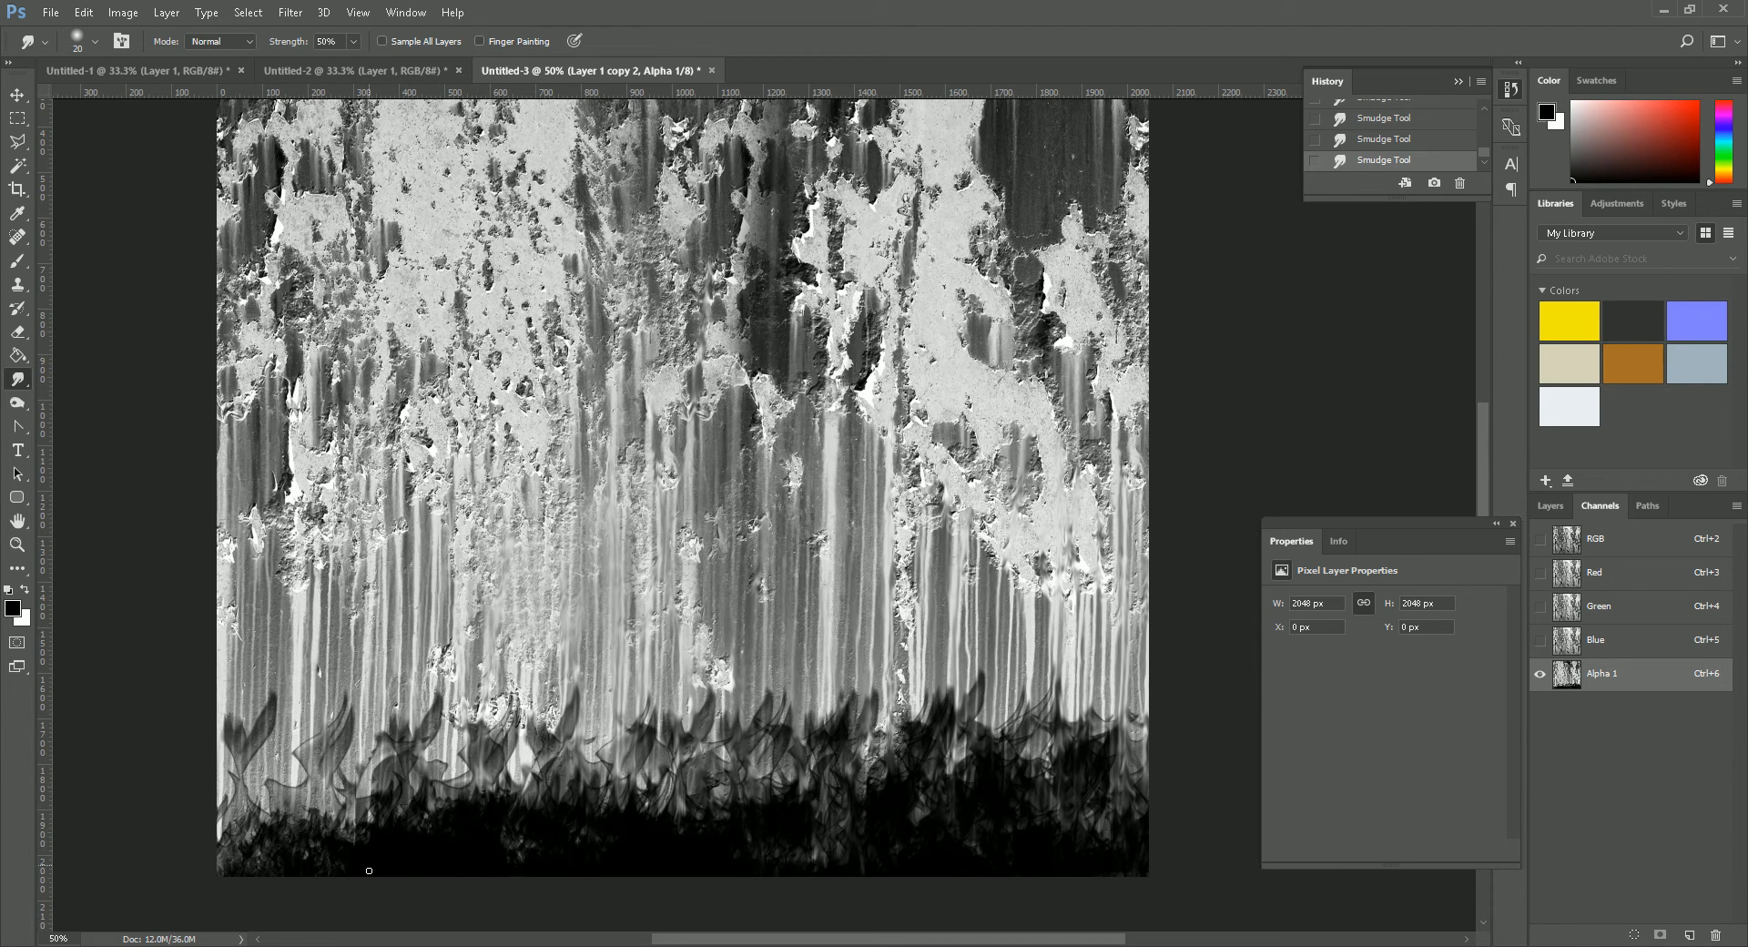
pyautogui.moveTo(246, 731); pyautogui.dragTo(244, 712)
pyautogui.moveTo(246, 806); pyautogui.dragTo(259, 697)
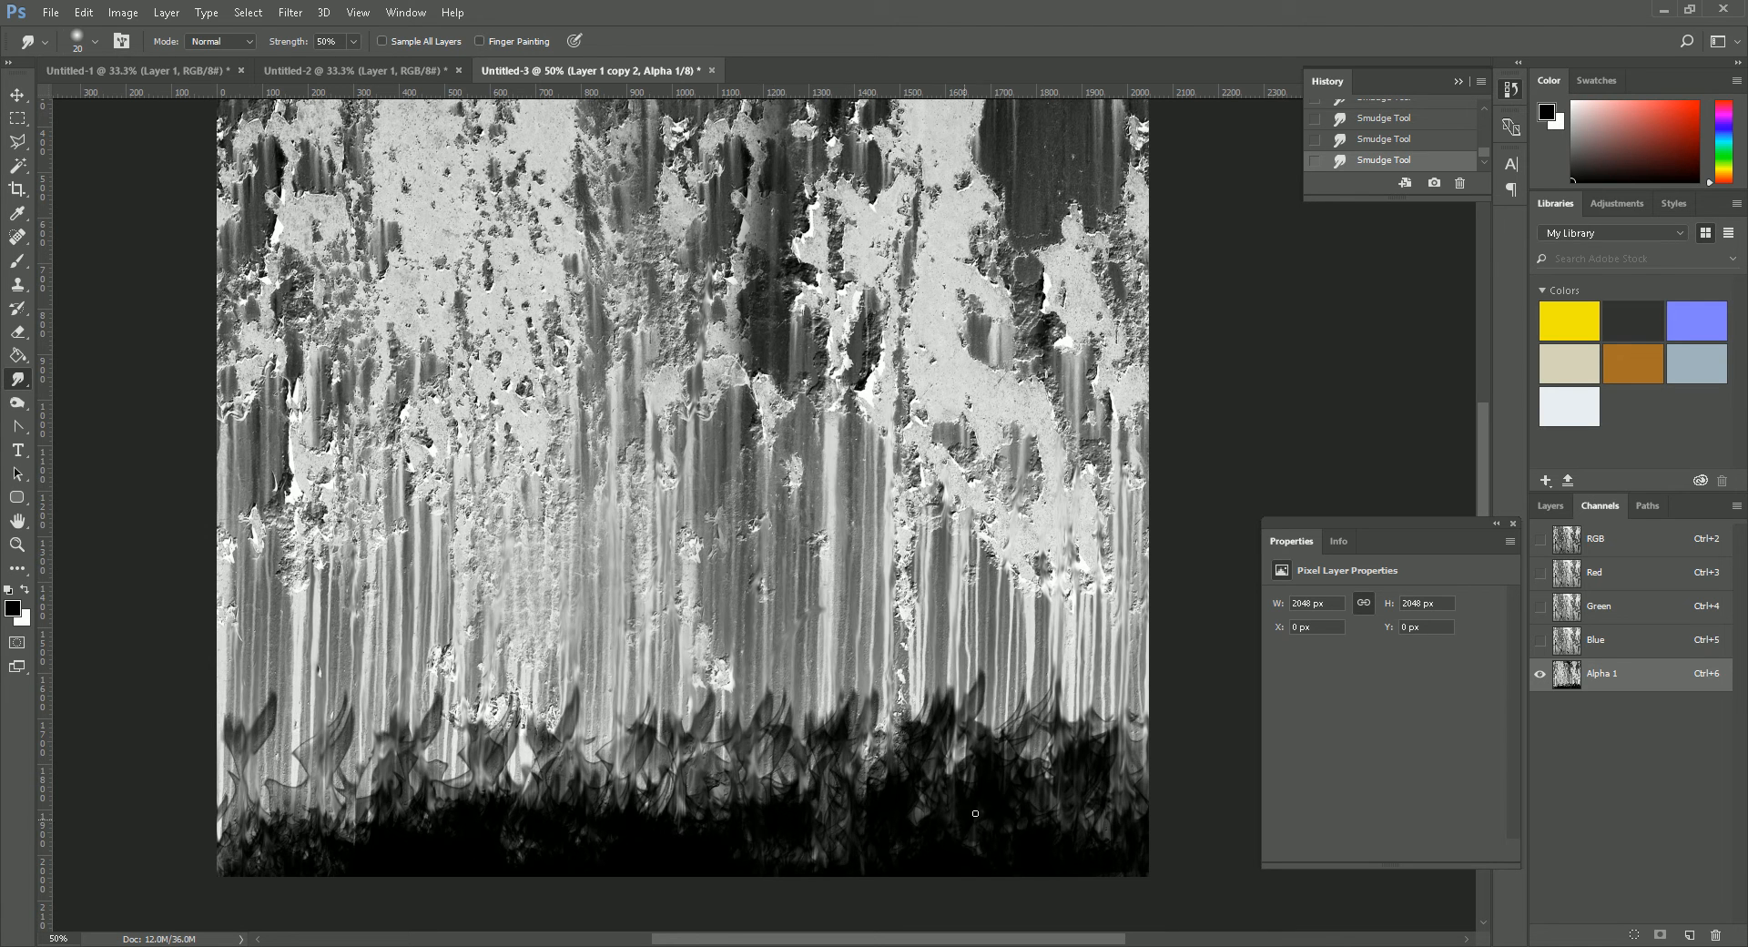
# - Apply a Levels adjustment to the alpha channel with black input 22 and midtone 1.24
pyautogui.press('m')
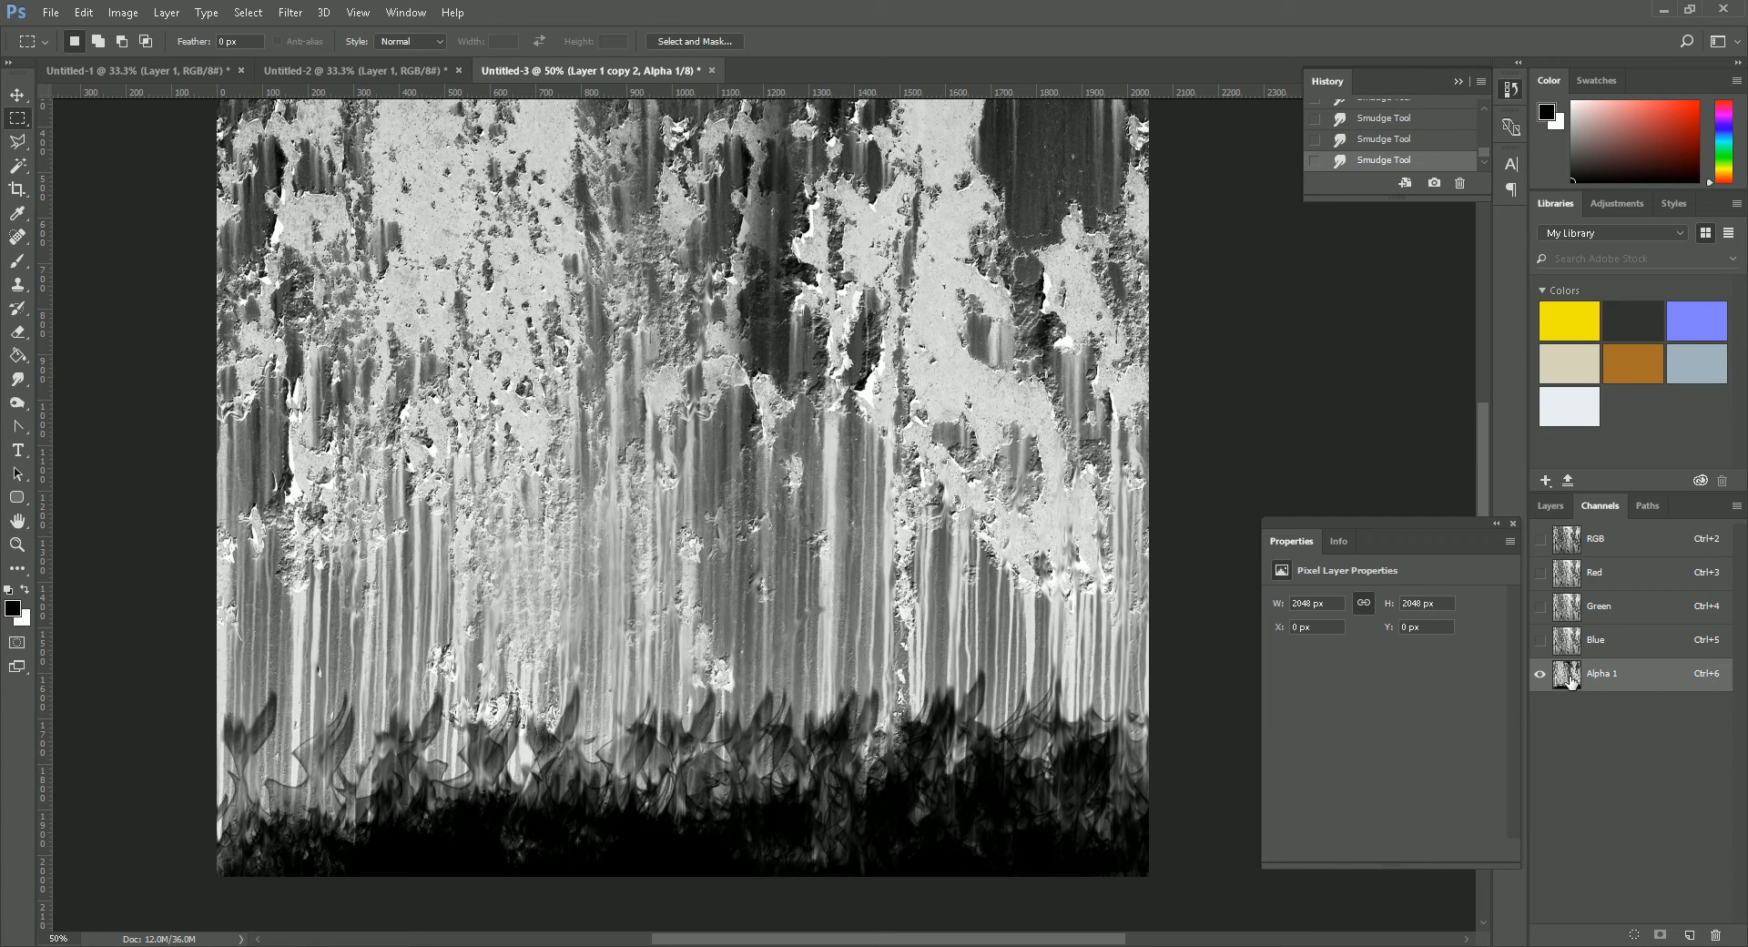
pyautogui.click(123, 12)
pyautogui.moveTo(159, 60)
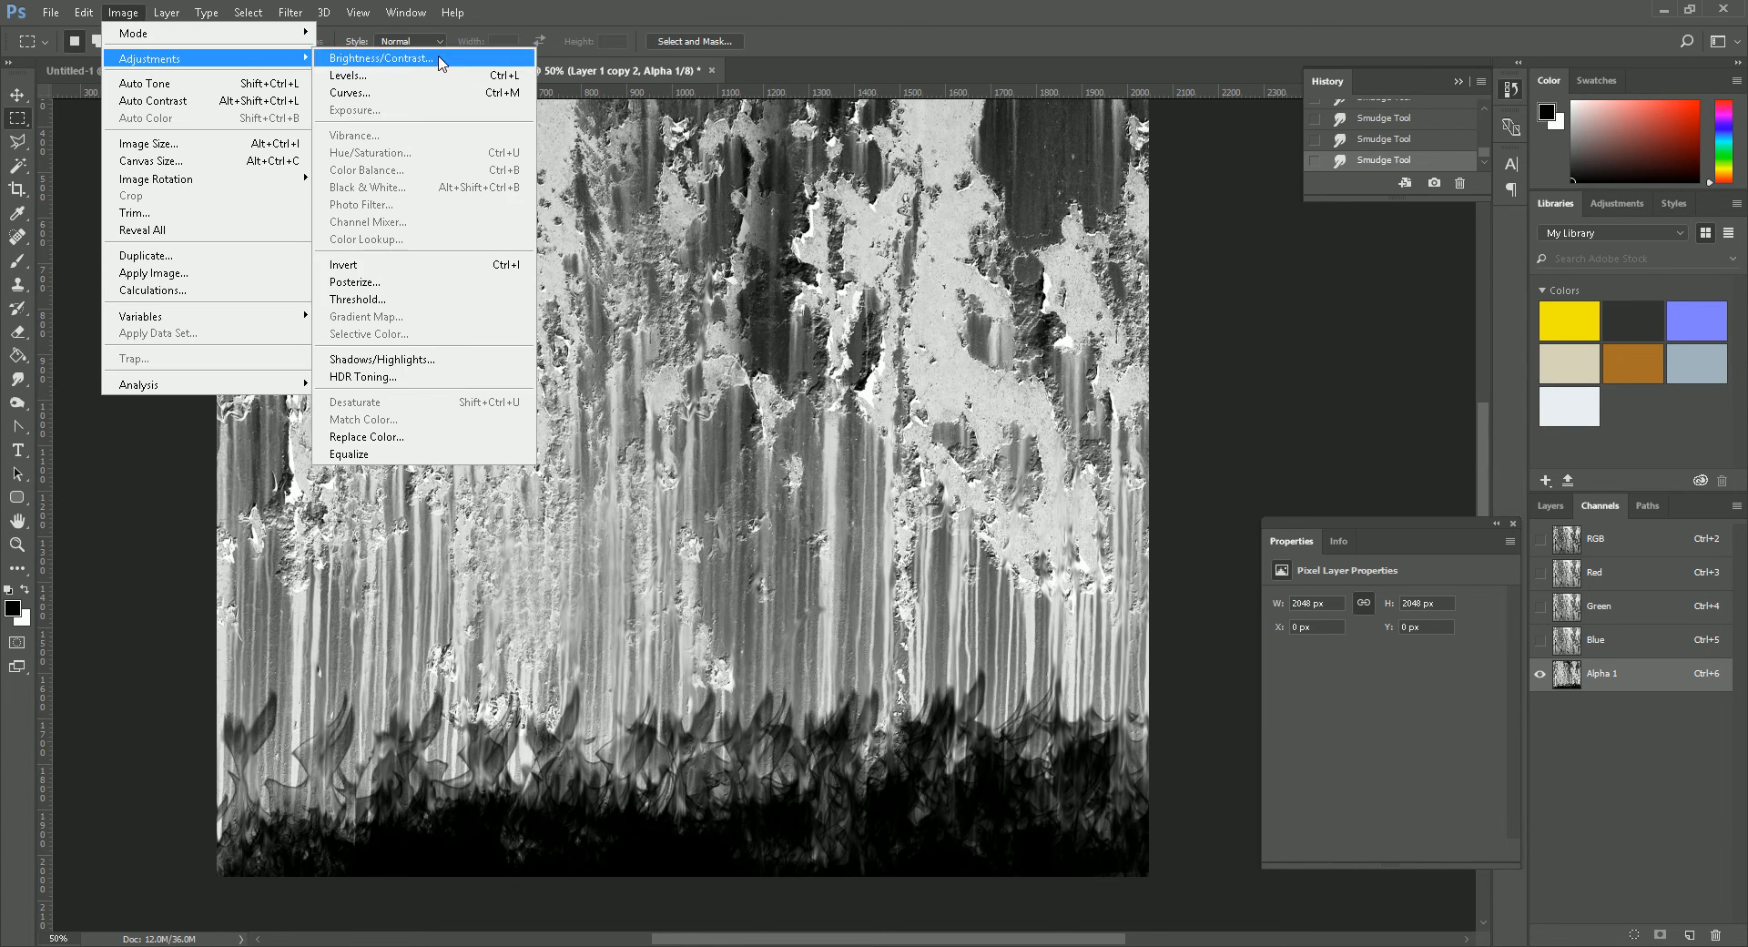
pyautogui.click(355, 76)
pyautogui.moveTo(1097, 513); pyautogui.dragTo(1117, 512)
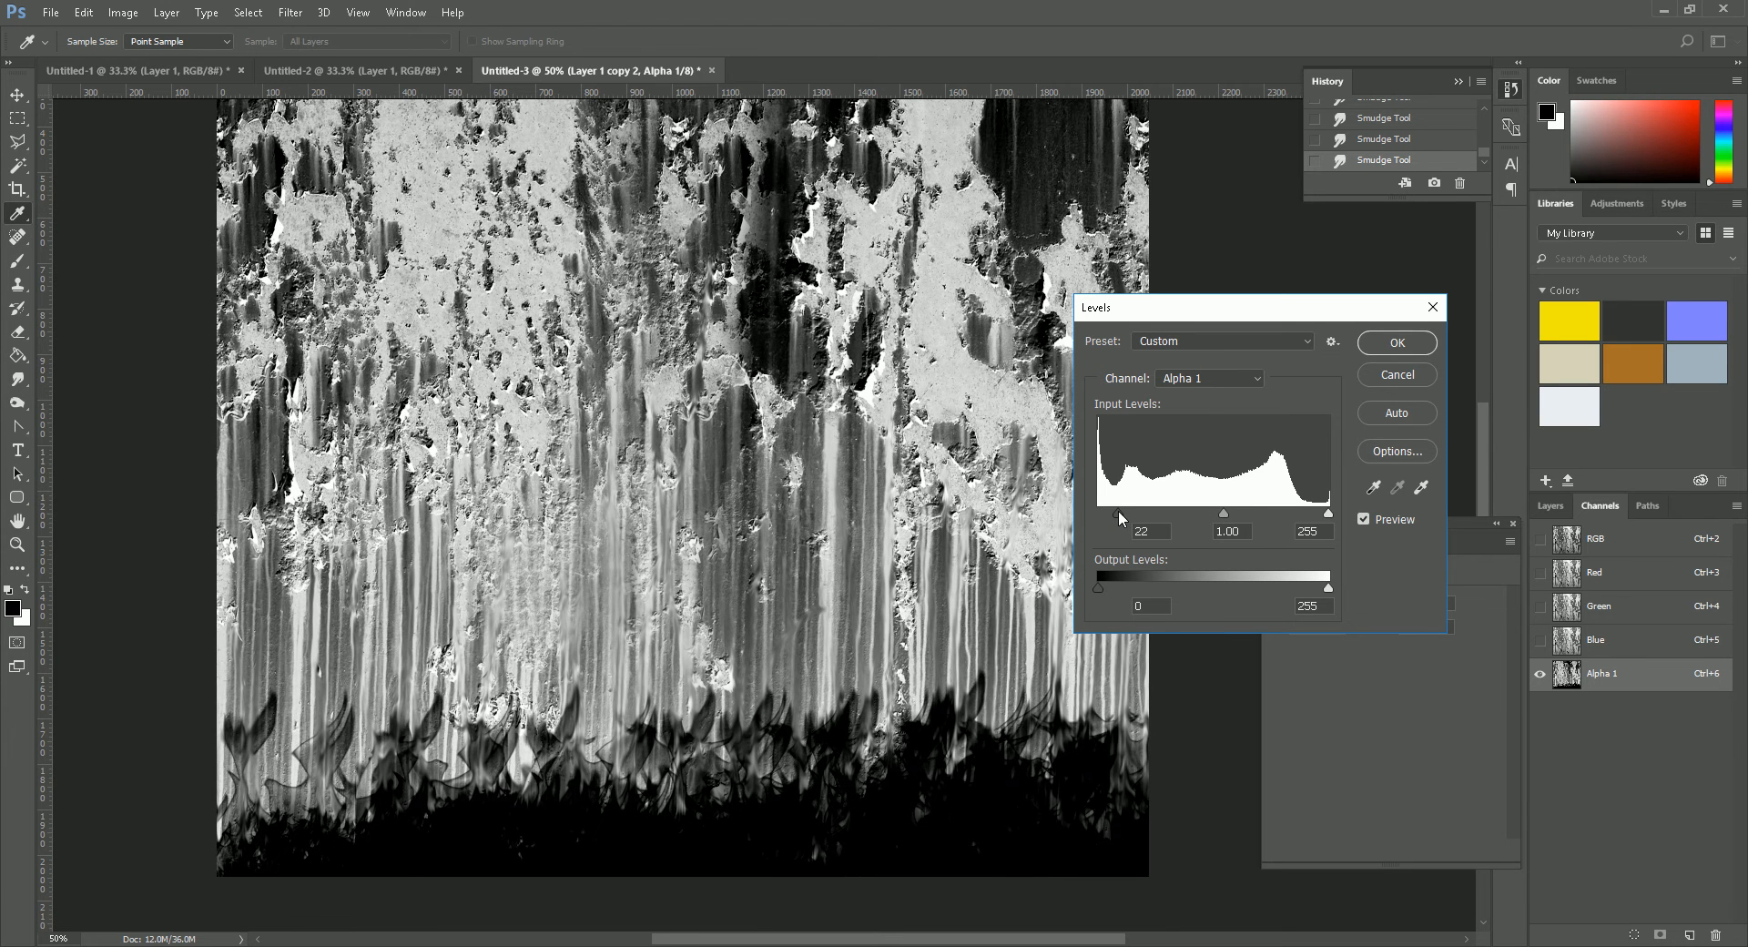
pyautogui.moveTo(1224, 515); pyautogui.dragTo(1209, 515)
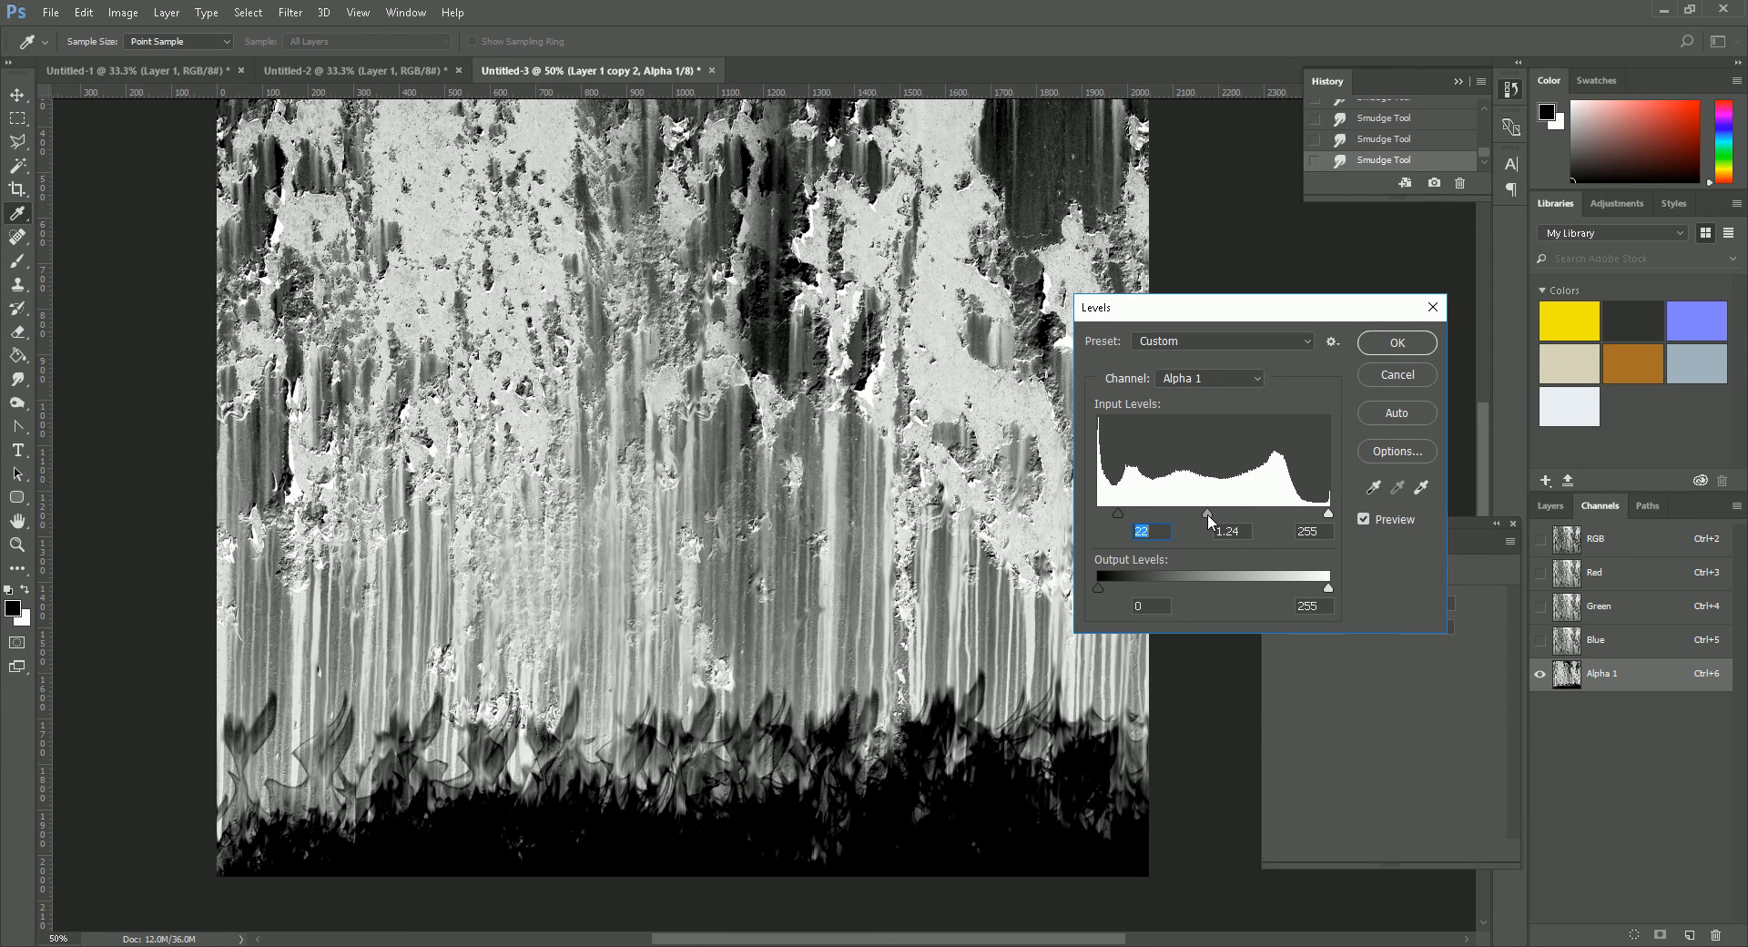
pyautogui.click(1390, 354)
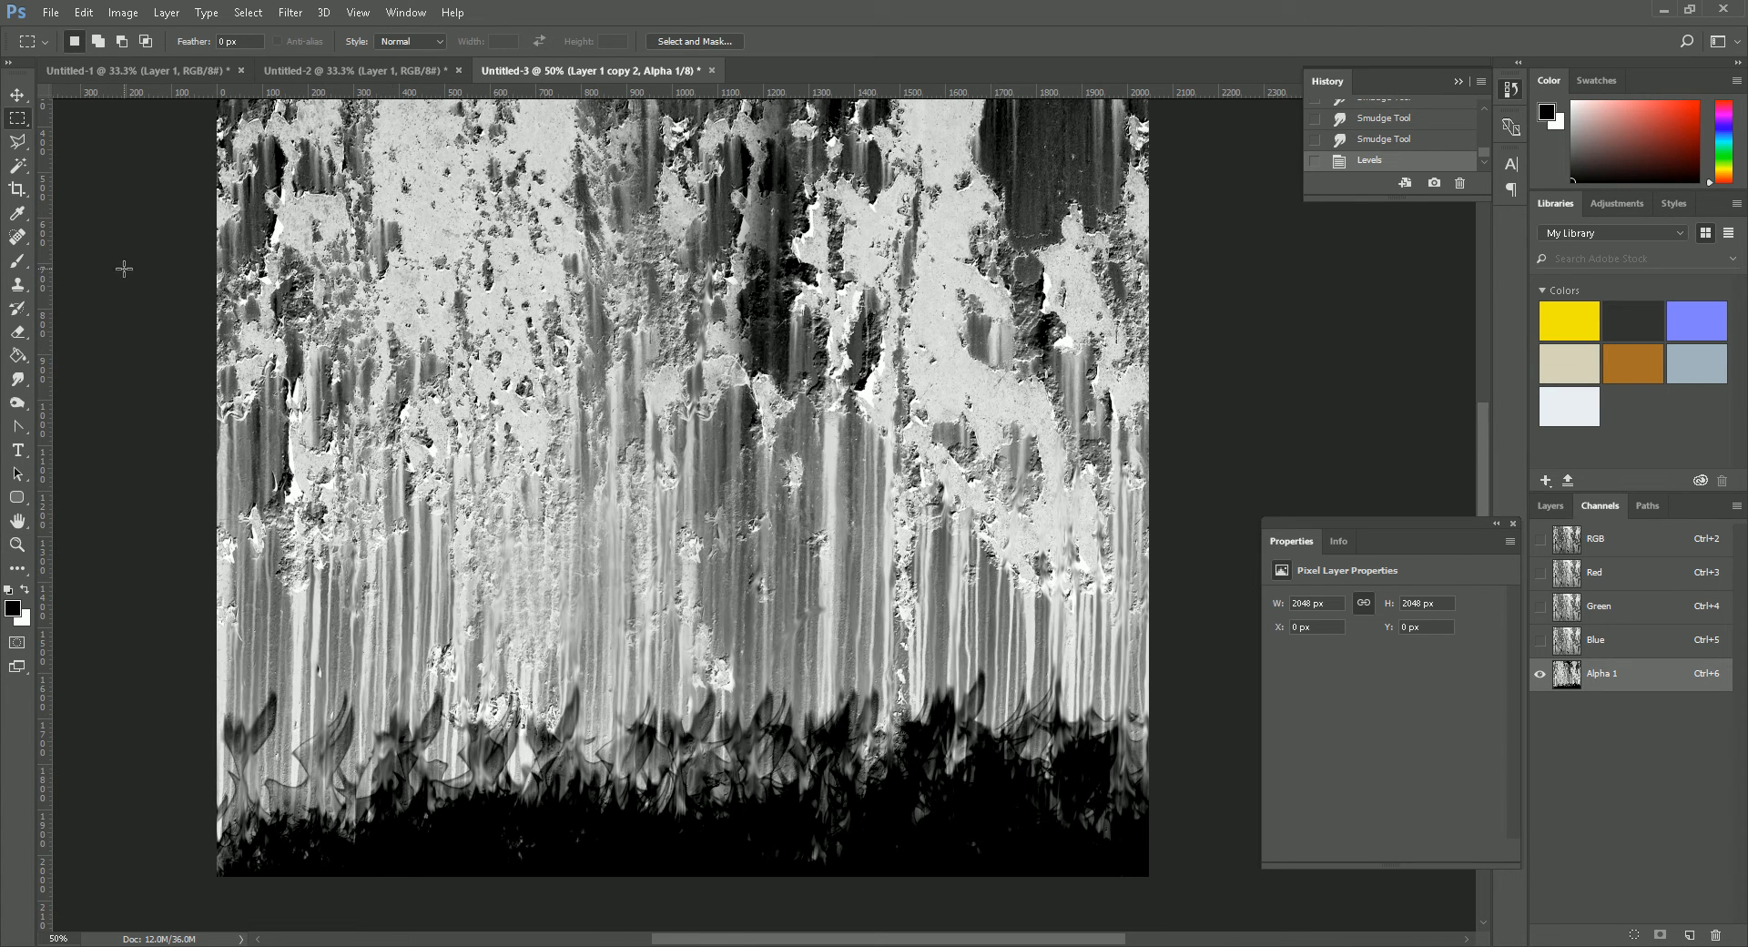
# - Raise the Smudge tool's strength to 79% and smudge vertical streaks along the upper edge of the black band
pyautogui.click(16, 382)
pyautogui.click(16, 382)
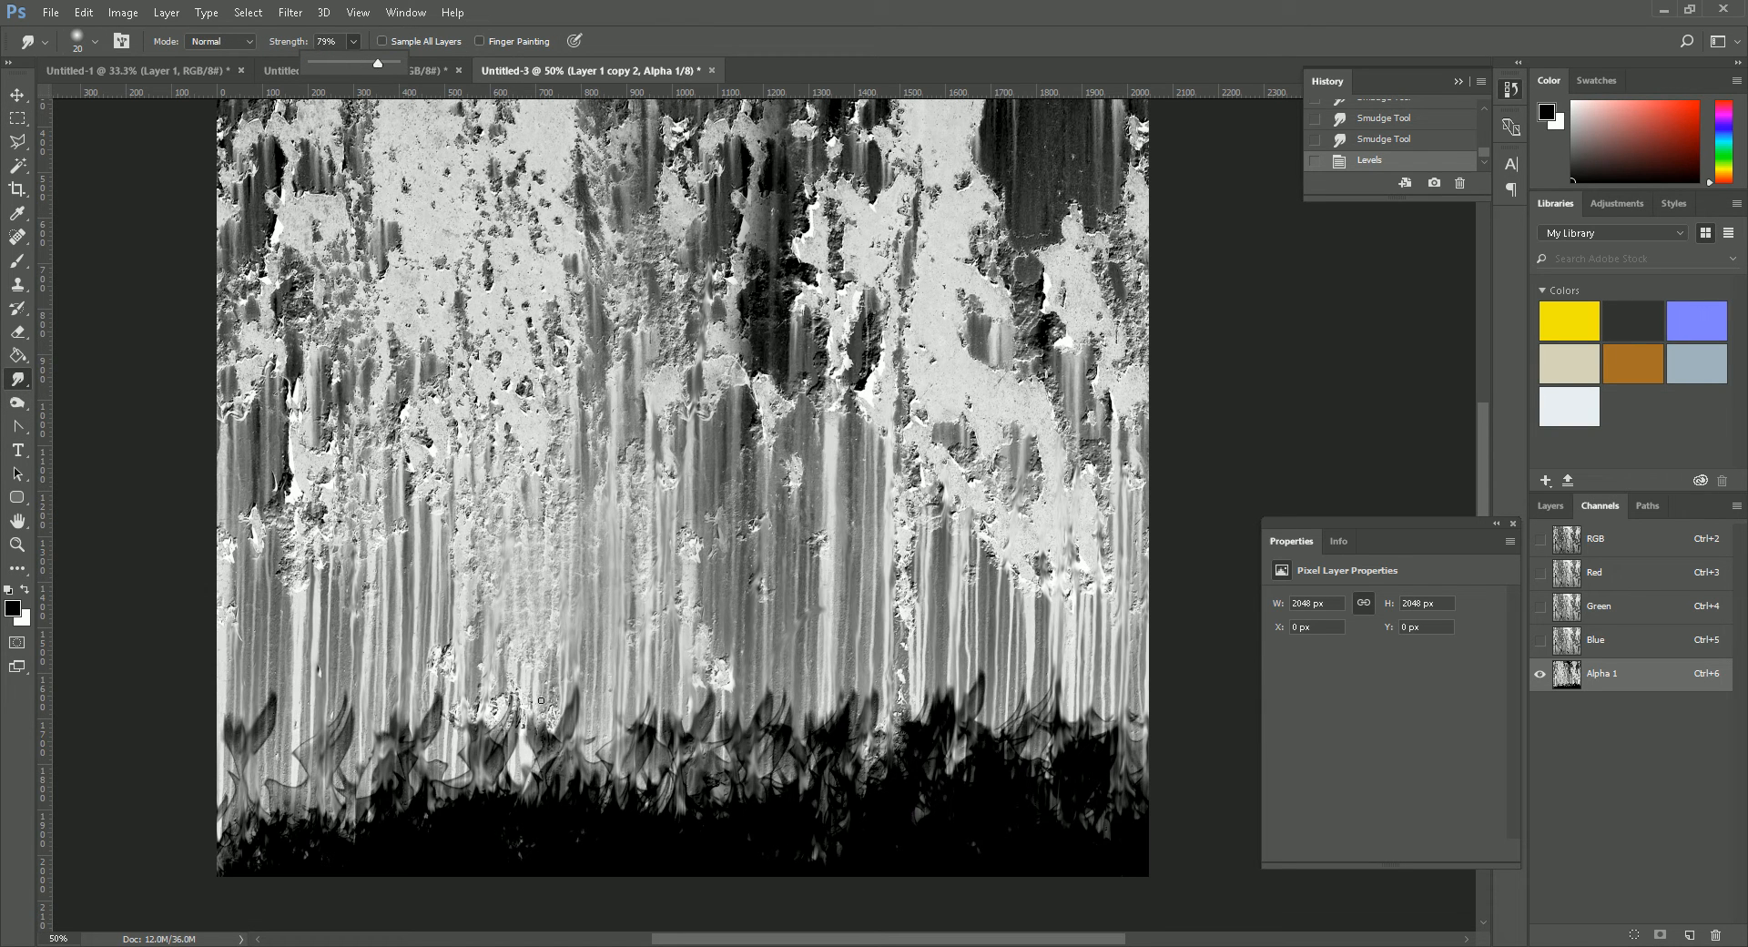
pyautogui.moveTo(522, 845); pyautogui.dragTo(543, 444)
pyautogui.moveTo(599, 848)
pyautogui.mouseDown()
pyautogui.moveTo(606, 619)
pyautogui.moveTo(645, 619)
pyautogui.mouseUp()
pyautogui.moveTo(676, 851)
pyautogui.mouseDown()
pyautogui.moveTo(684, 585)
pyautogui.moveTo(647, 492)
pyautogui.moveTo(669, 679)
pyautogui.mouseUp()
pyautogui.moveTo(748, 846)
pyautogui.mouseDown()
pyautogui.moveTo(760, 560)
pyautogui.moveTo(741, 701)
pyautogui.mouseUp()
pyautogui.moveTo(807, 843)
pyautogui.mouseDown()
pyautogui.moveTo(807, 642)
pyautogui.moveTo(846, 806)
pyautogui.mouseUp()
pyautogui.moveTo(832, 642); pyautogui.dragTo(832, 789)
pyautogui.moveTo(926, 639)
pyautogui.mouseDown()
pyautogui.moveTo(926, 826)
pyautogui.moveTo(904, 786)
pyautogui.mouseUp()
pyautogui.moveTo(1046, 837); pyautogui.dragTo(1048, 860)
pyautogui.moveTo(1054, 639)
pyautogui.mouseDown()
pyautogui.moveTo(1047, 815)
pyautogui.moveTo(1096, 794)
pyautogui.mouseUp()
pyautogui.moveTo(1094, 640); pyautogui.dragTo(1063, 804)
pyautogui.moveTo(1120, 674)
pyautogui.mouseDown()
pyautogui.moveTo(1123, 770)
pyautogui.moveTo(1076, 830)
pyautogui.mouseUp()
pyautogui.moveTo(395, 787); pyautogui.dragTo(382, 697)
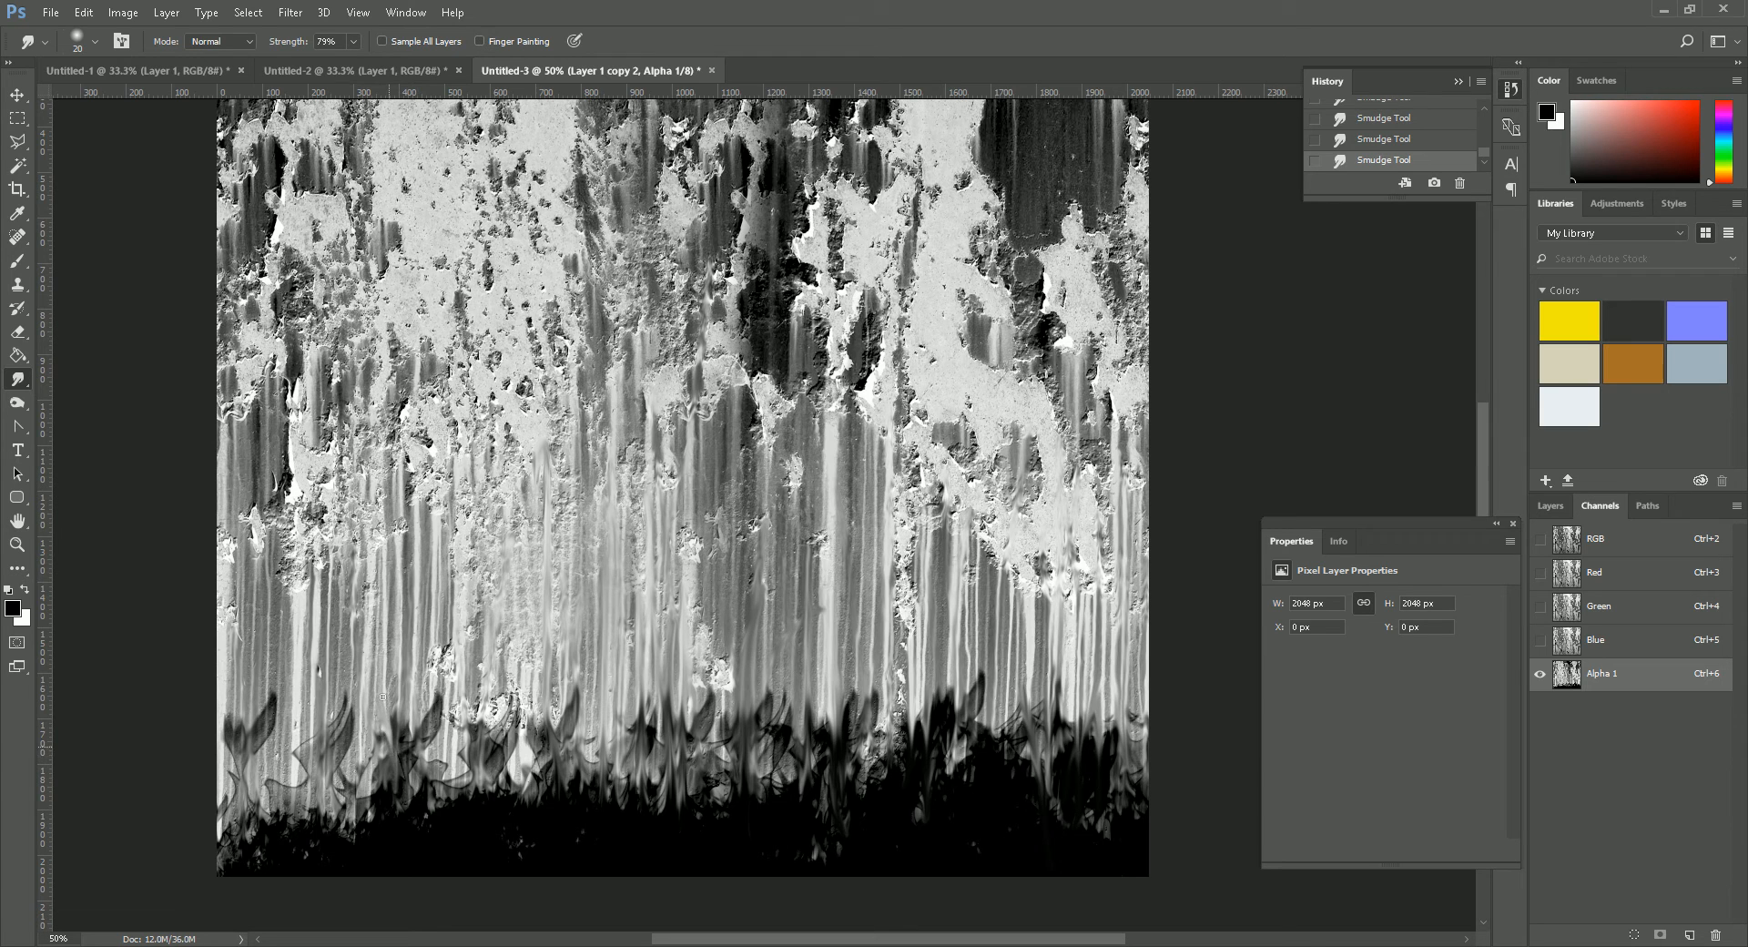
pyautogui.moveTo(369, 811); pyautogui.dragTo(368, 756)
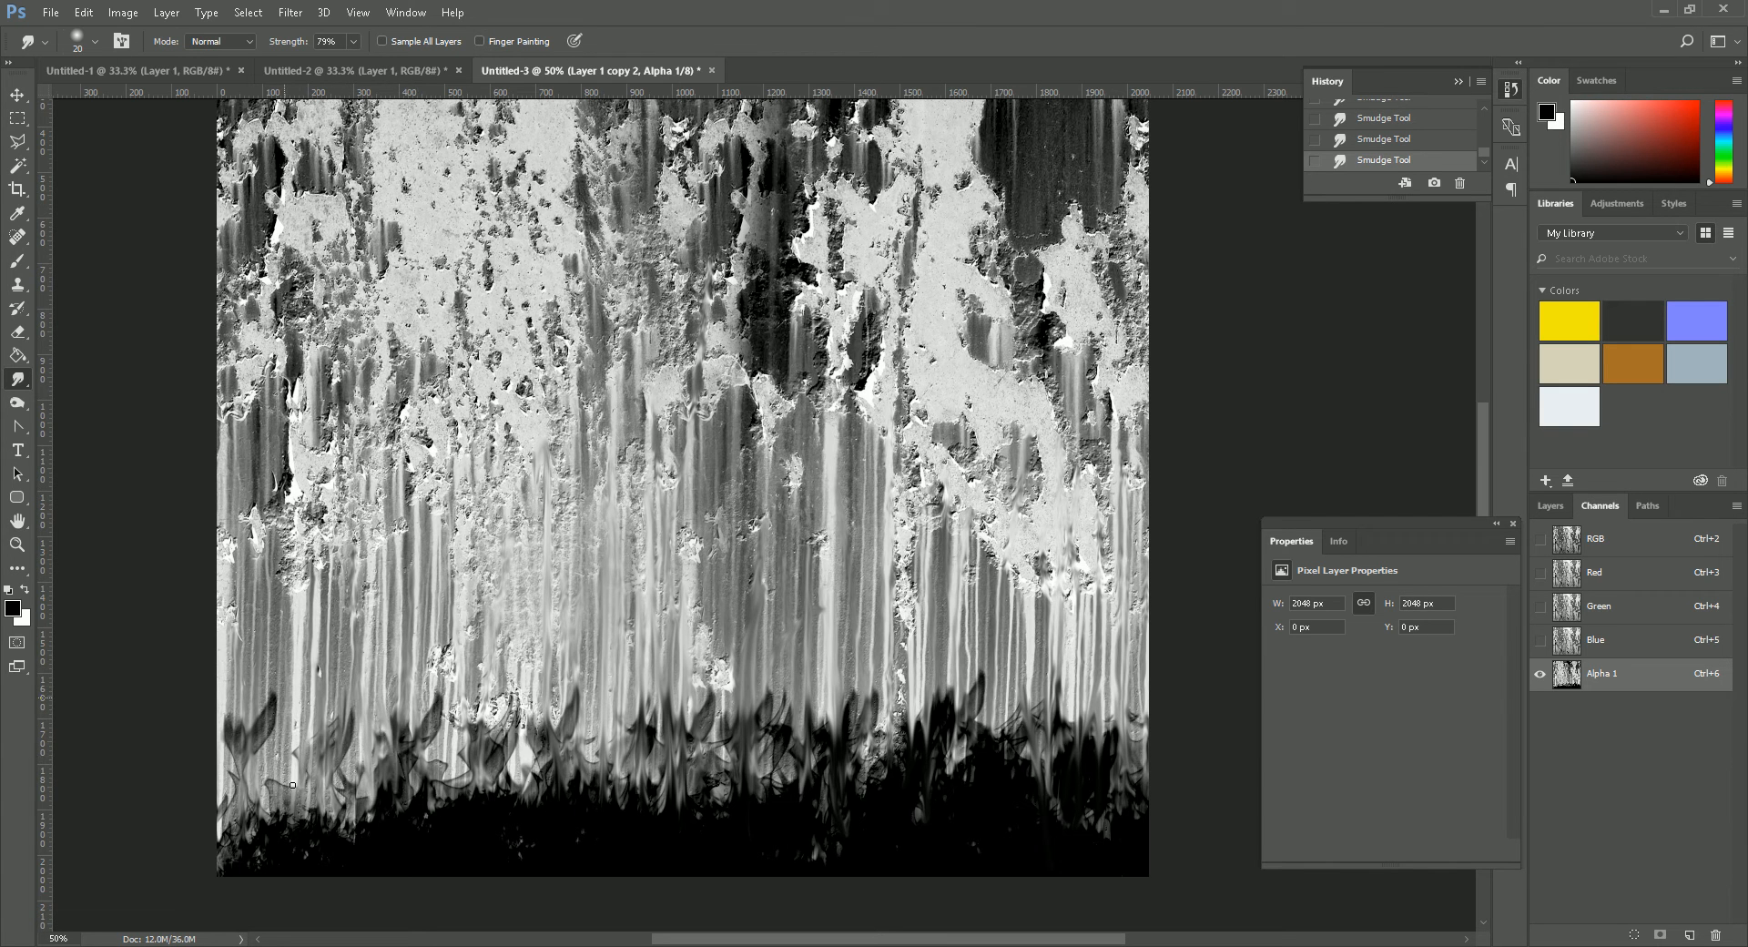
pyautogui.moveTo(252, 757)
pyautogui.mouseDown()
pyautogui.moveTo(252, 672)
pyautogui.moveTo(259, 781)
pyautogui.mouseUp()
pyautogui.moveTo(270, 699); pyautogui.dragTo(286, 760)
pyautogui.moveTo(282, 833)
pyautogui.mouseDown()
pyautogui.moveTo(277, 763)
pyautogui.moveTo(307, 736)
pyautogui.mouseUp()
pyautogui.moveTo(382, 806); pyautogui.dragTo(383, 697)
pyautogui.moveTo(340, 833); pyautogui.dragTo(339, 748)
pyautogui.moveTo(479, 798)
pyautogui.mouseDown()
pyautogui.moveTo(482, 657)
pyautogui.moveTo(443, 706)
pyautogui.moveTo(532, 724)
pyautogui.mouseUp()
pyautogui.moveTo(548, 805); pyautogui.dragTo(560, 672)
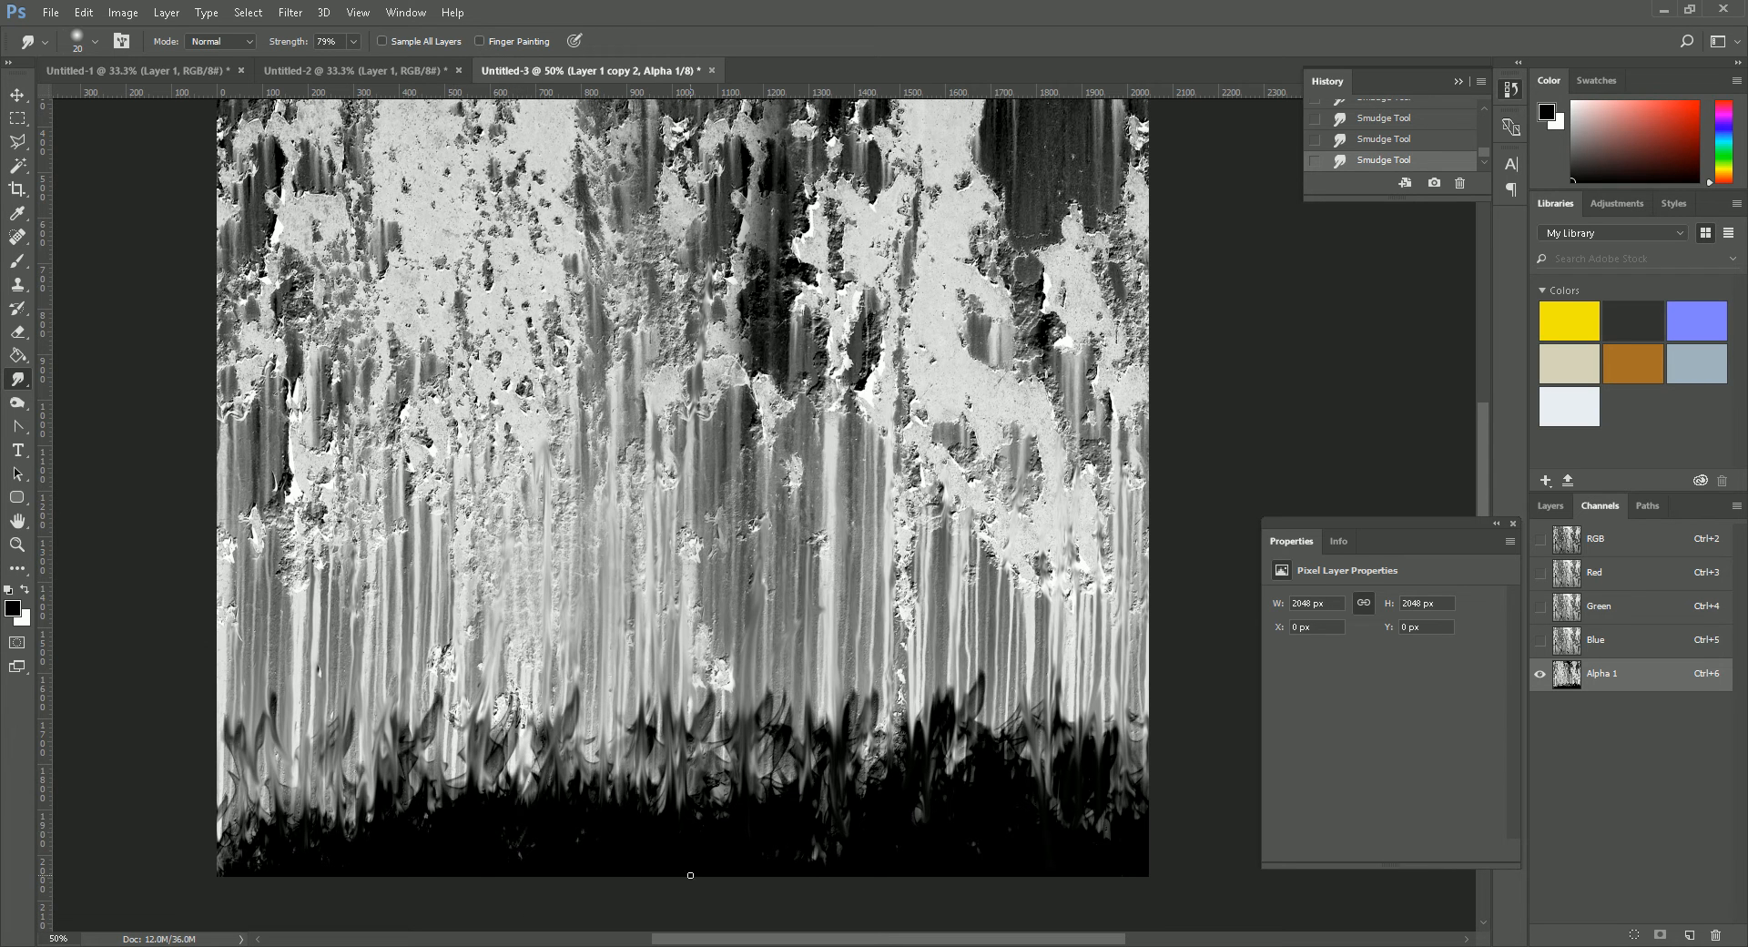
pyautogui.moveTo(814, 860); pyautogui.dragTo(818, 719)
# - Paint the alpha channel's bottom edge solid black with a hard round 300 px brush
pyautogui.click(17, 261)
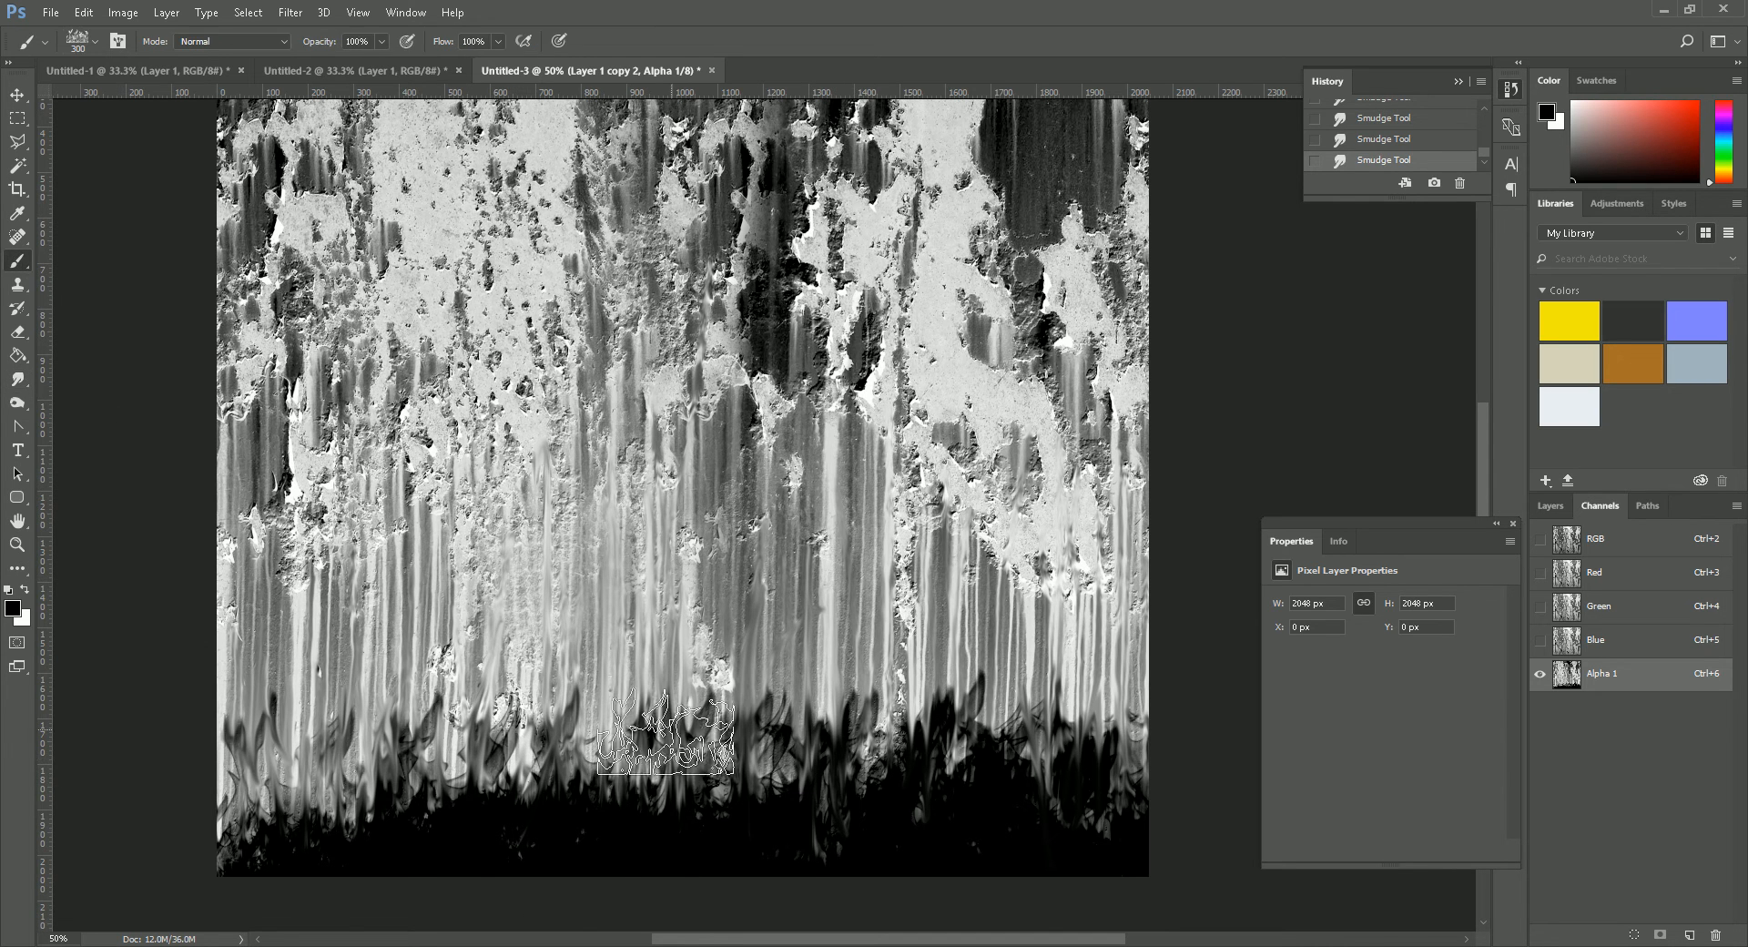
pyautogui.click(71, 43)
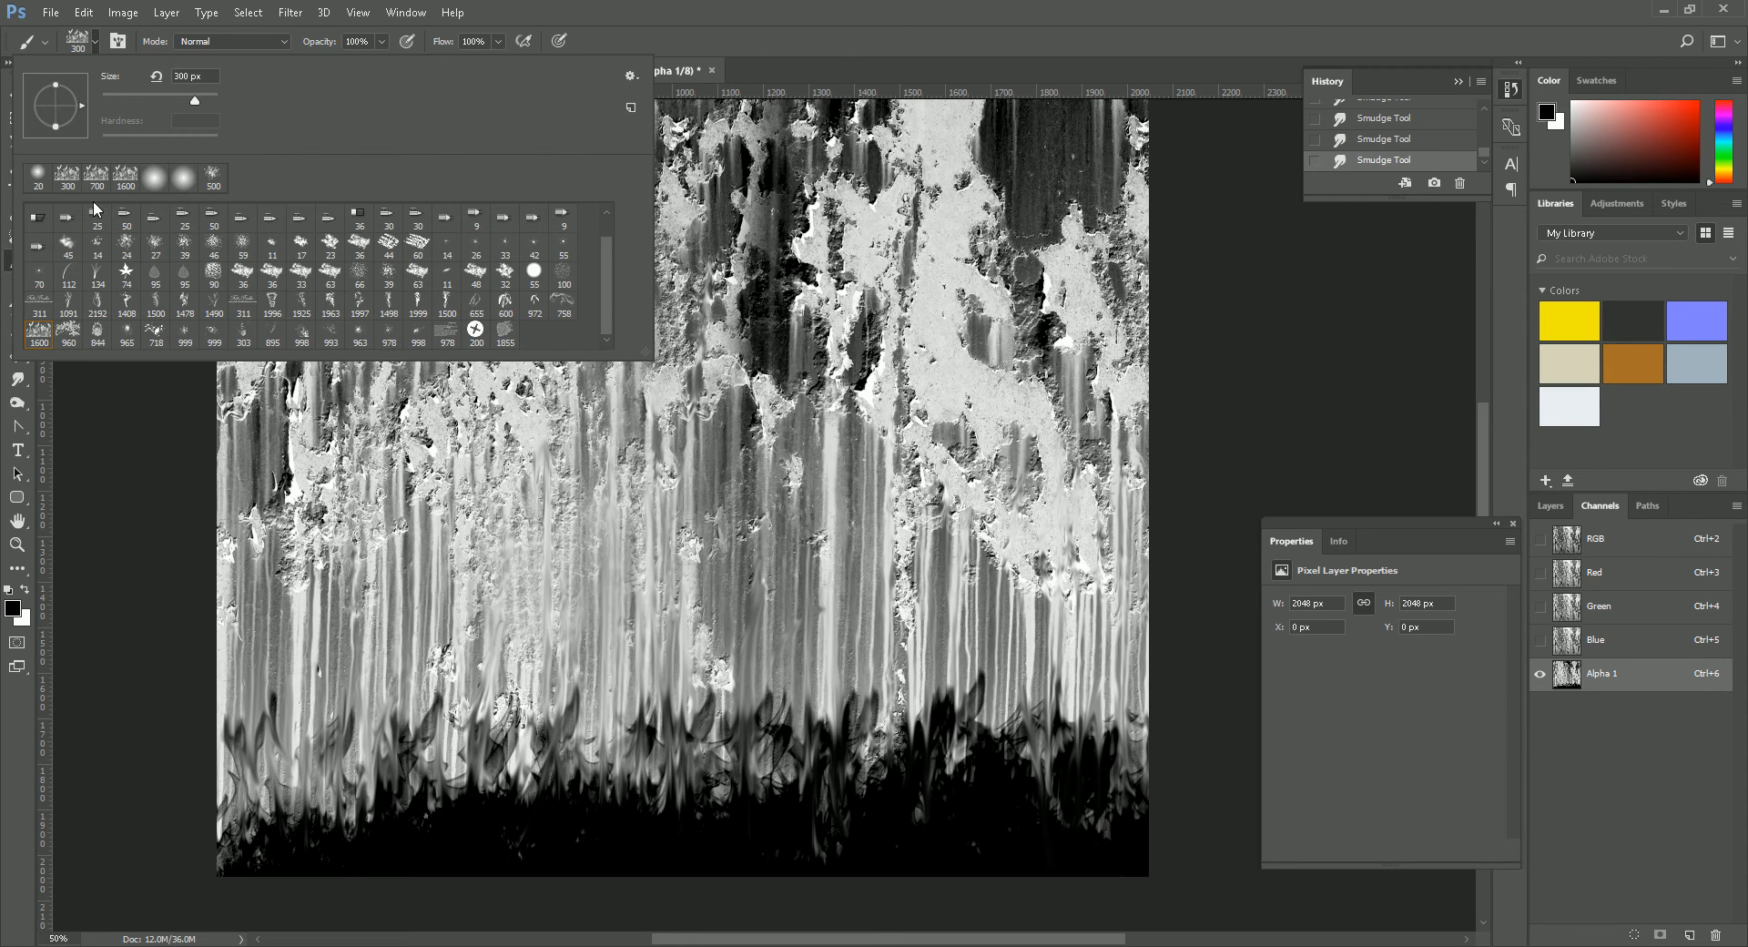
pyautogui.scroll(1, 608, 279)
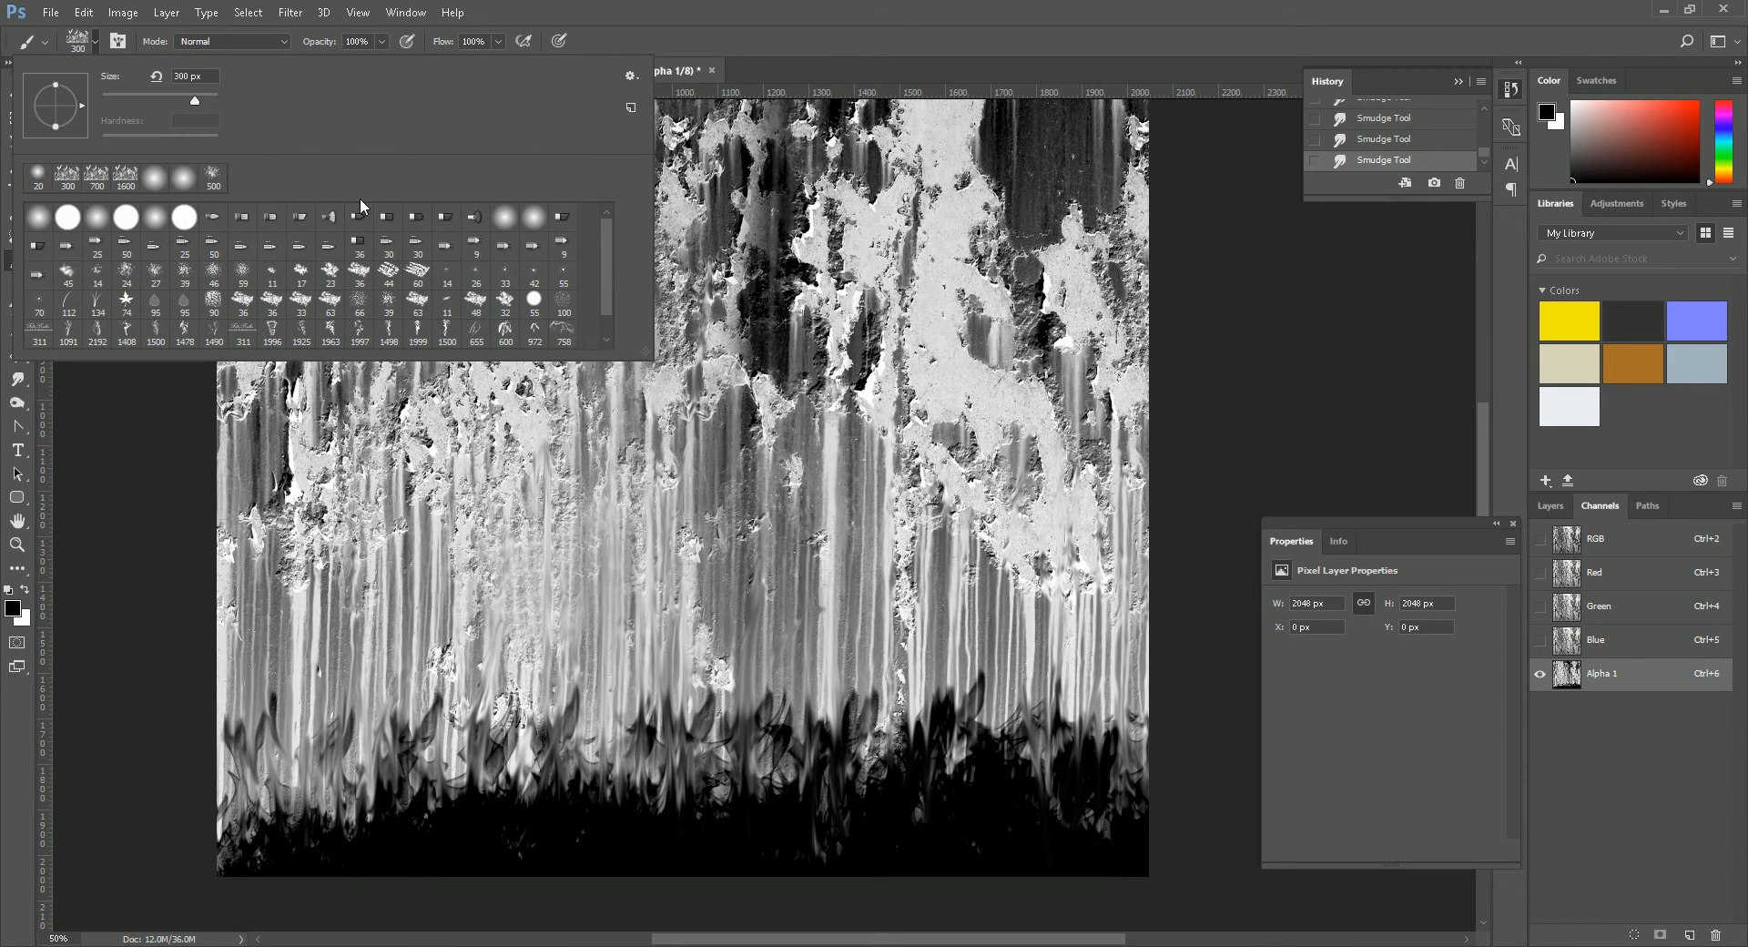
pyautogui.click(68, 217)
pyautogui.click(692, 856)
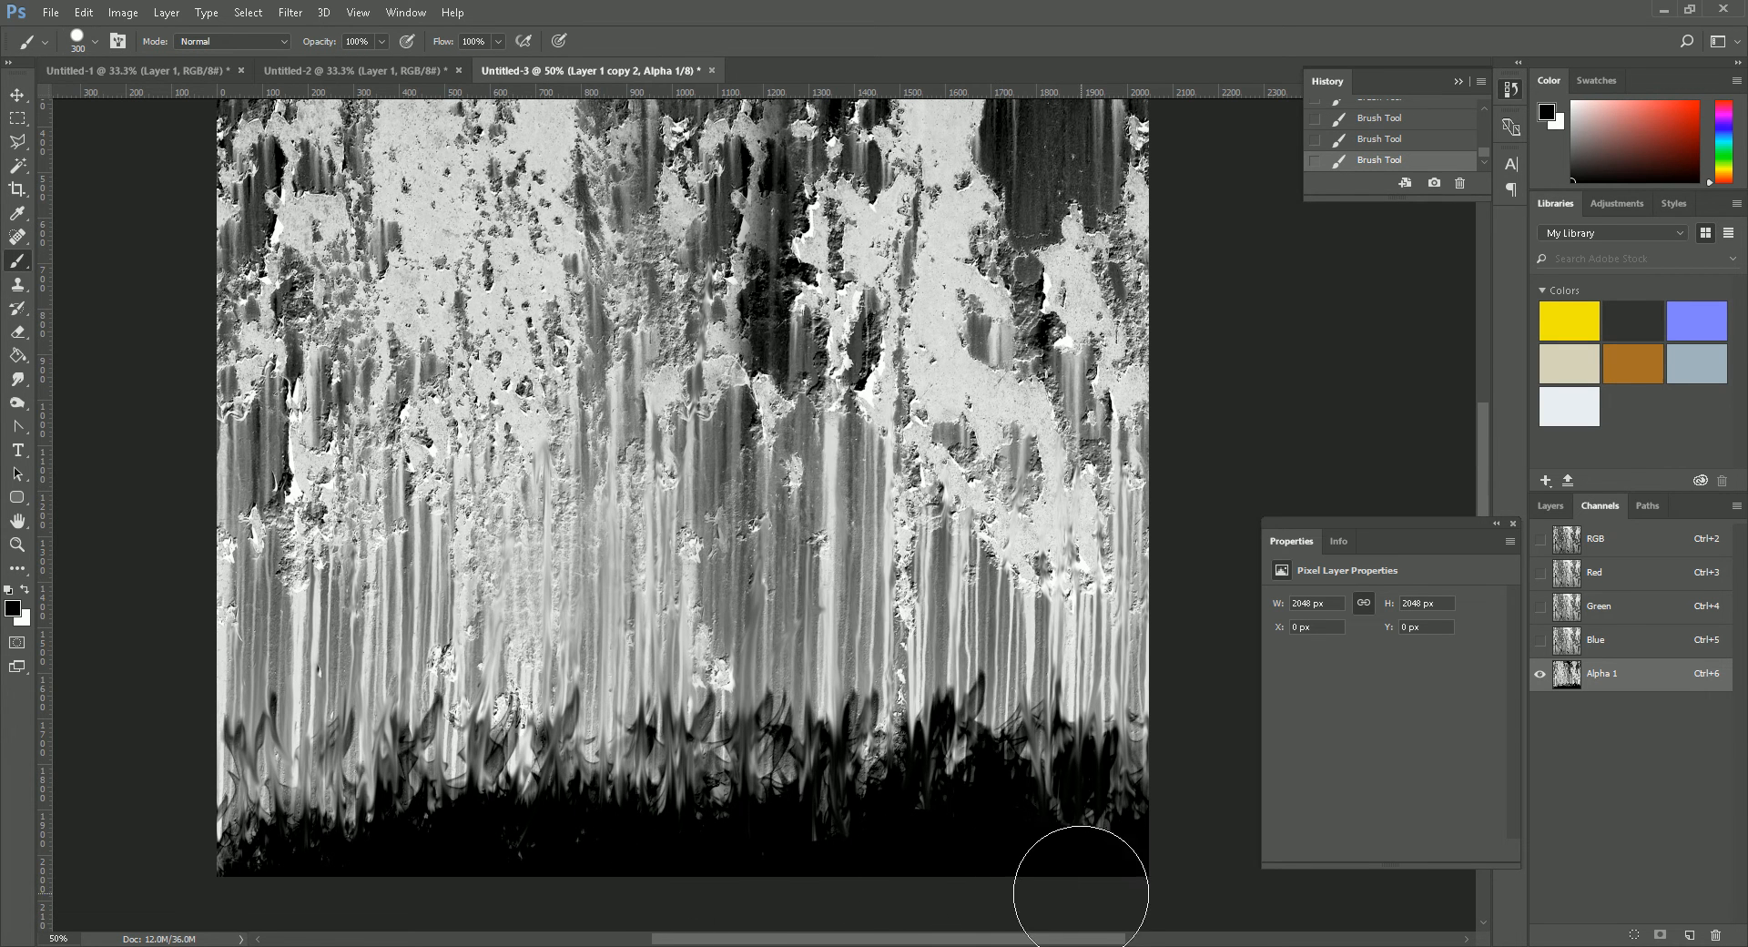
pyautogui.moveTo(1076, 888)
pyautogui.mouseDown()
pyautogui.moveTo(437, 874)
pyautogui.moveTo(219, 910)
pyautogui.moveTo(164, 898)
pyautogui.moveTo(218, 889)
pyautogui.moveTo(324, 929)
pyautogui.mouseUp()
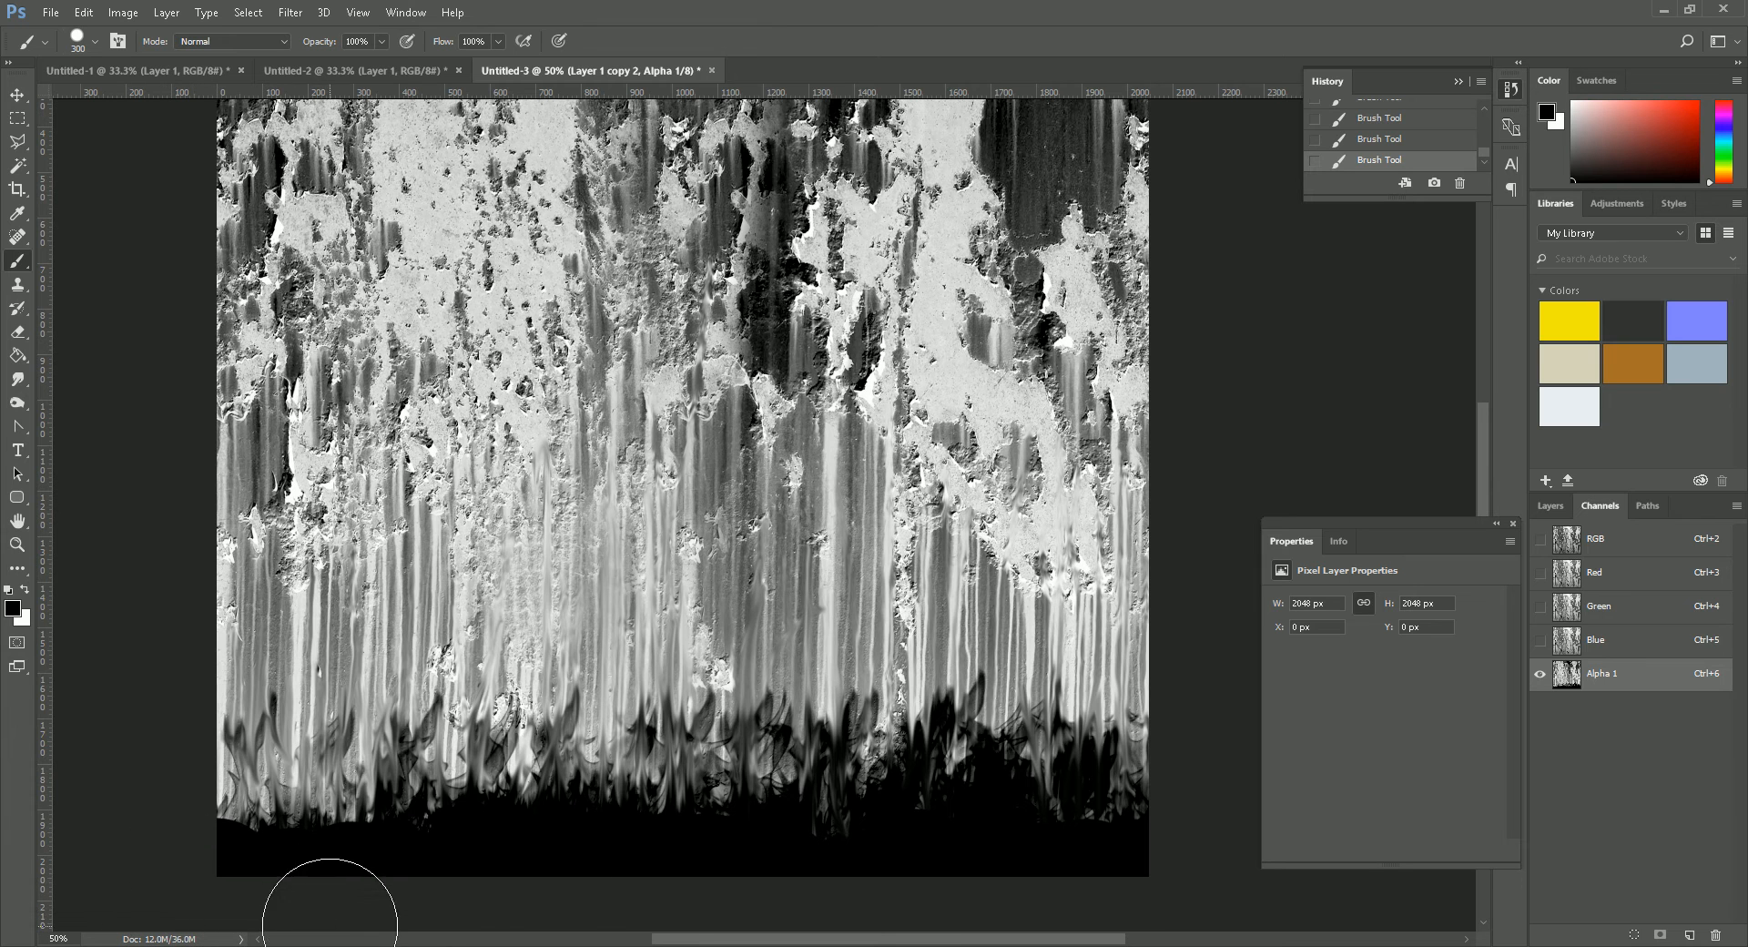
pyautogui.click(17, 117)
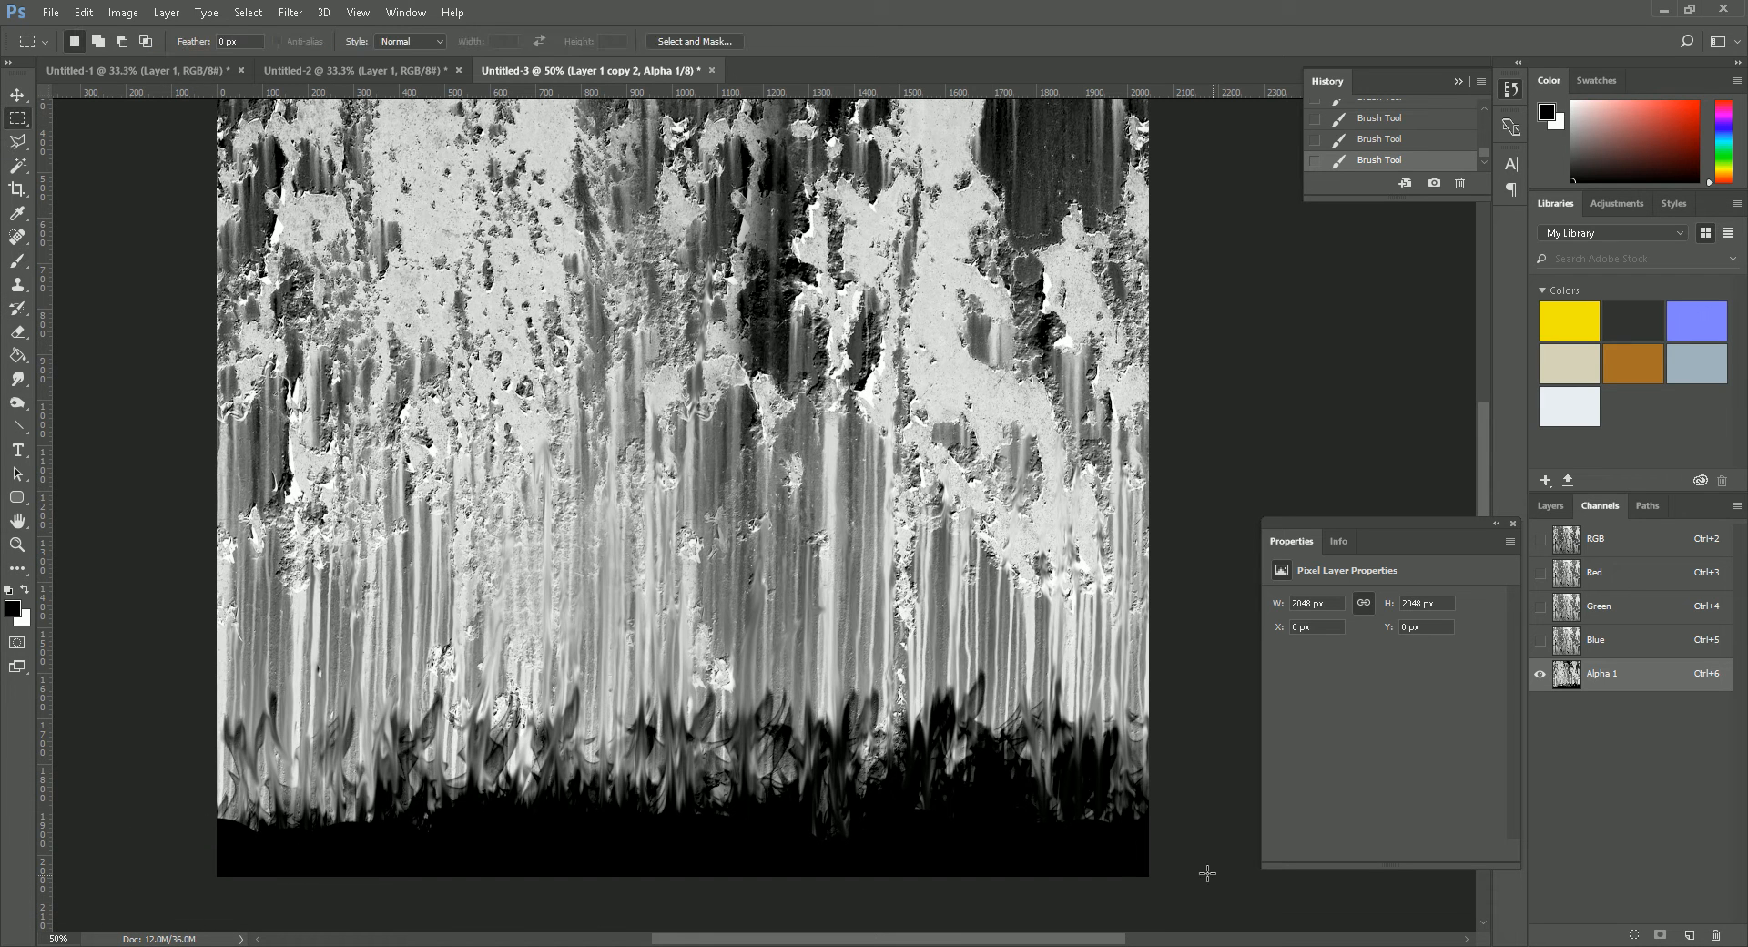
pyautogui.moveTo(1189, 902); pyautogui.dragTo(1092, 719)
pyautogui.hotkey('ctrl', 'v')
pyautogui.hotkey('ctrl', 'd')
# - Copy the rectangular section at the alpha channel's bottom-right corner, paste it and move the copy near the image's bottom-left corner
pyautogui.moveTo(1190, 886); pyautogui.dragTo(1075, 727)
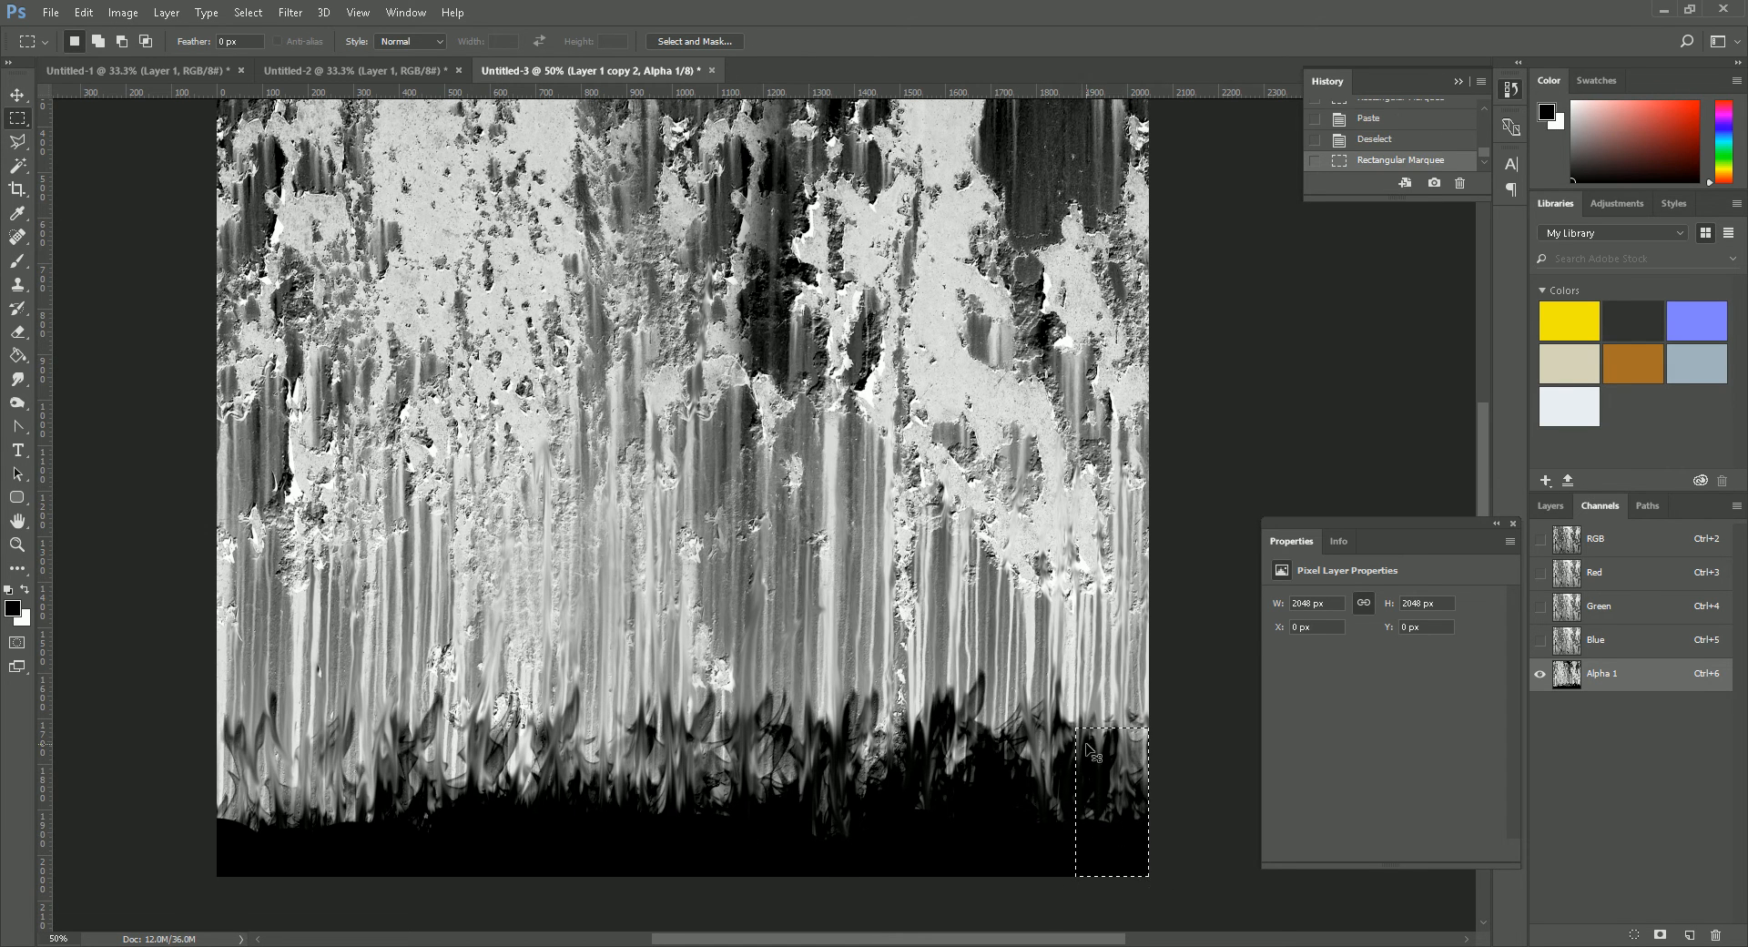
pyautogui.hotkey('ctrl', 'c')
pyautogui.hotkey('ctrl', 'v')
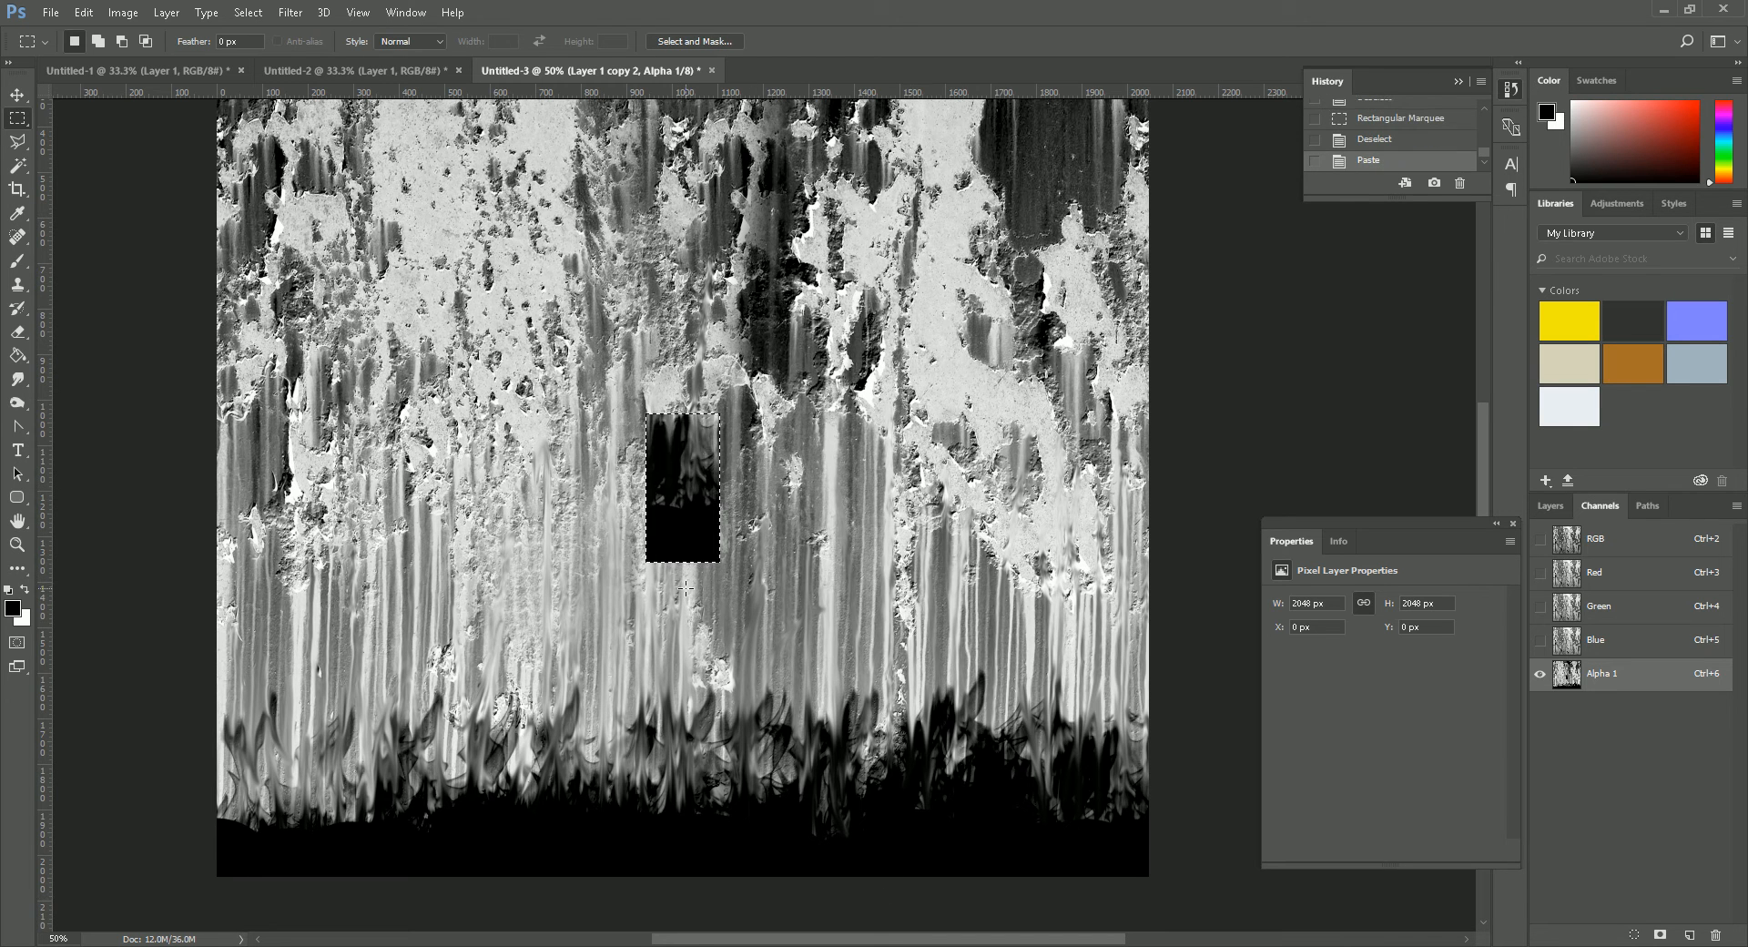
pyautogui.press('v')
pyautogui.moveTo(675, 546); pyautogui.dragTo(295, 829)
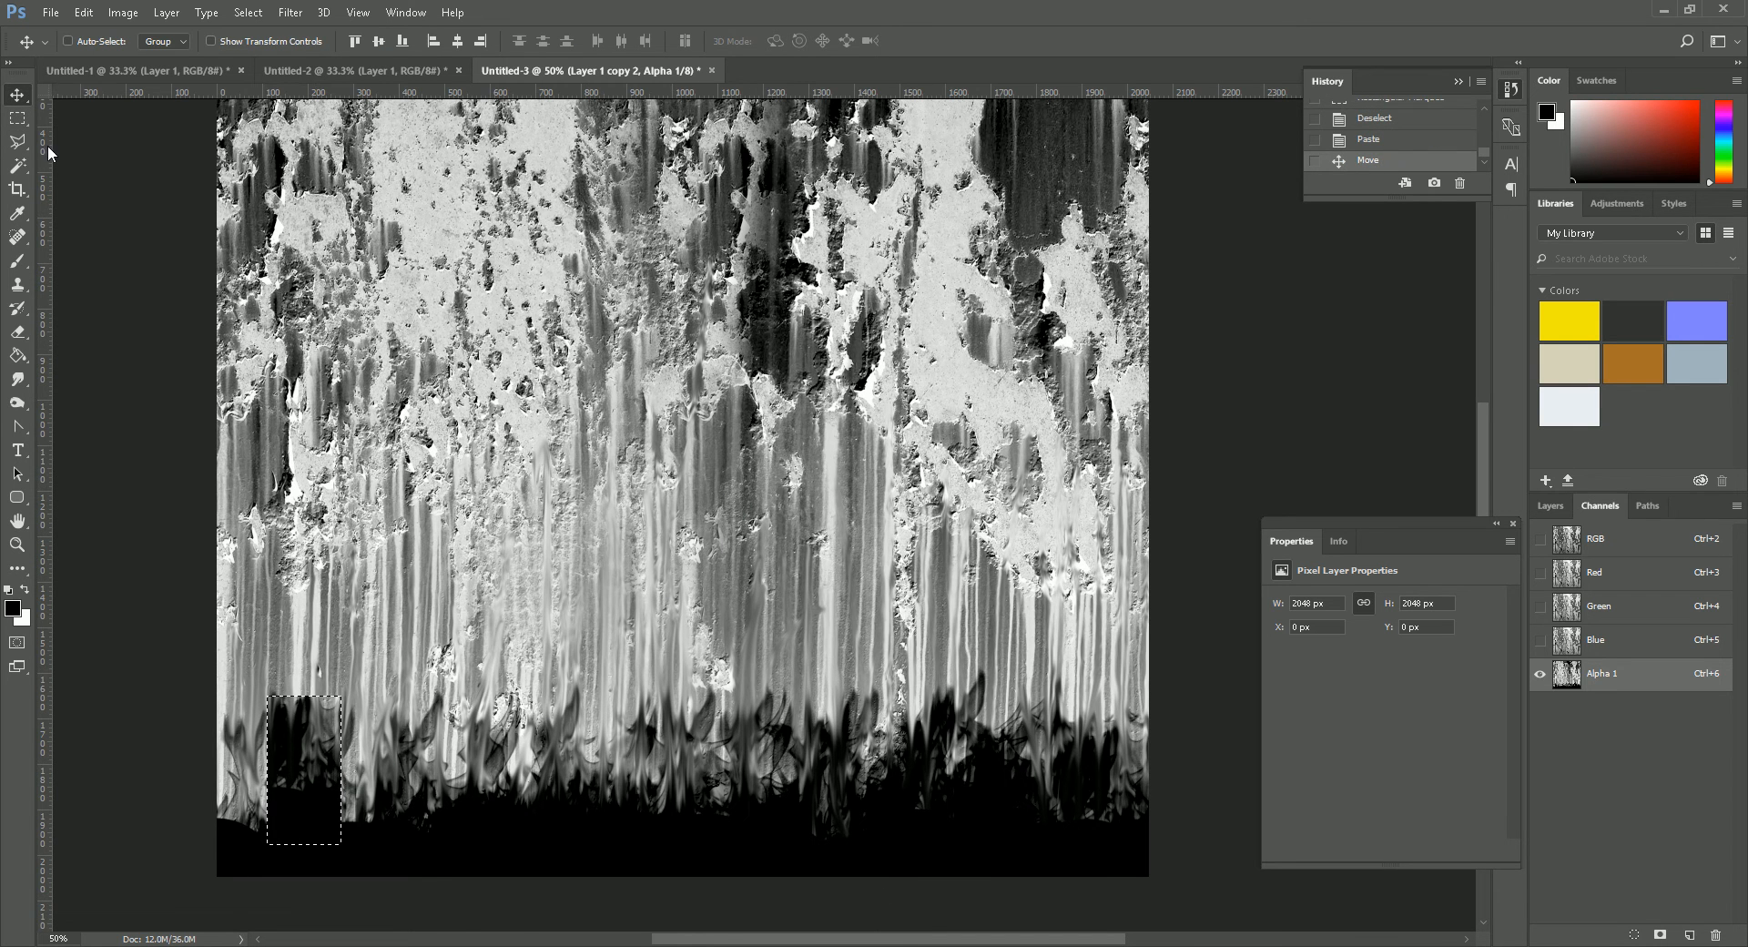
# - Flip the pasted patch horizontally, align it with the image's bottom-left corner and deselect it
pyautogui.click(83, 12)
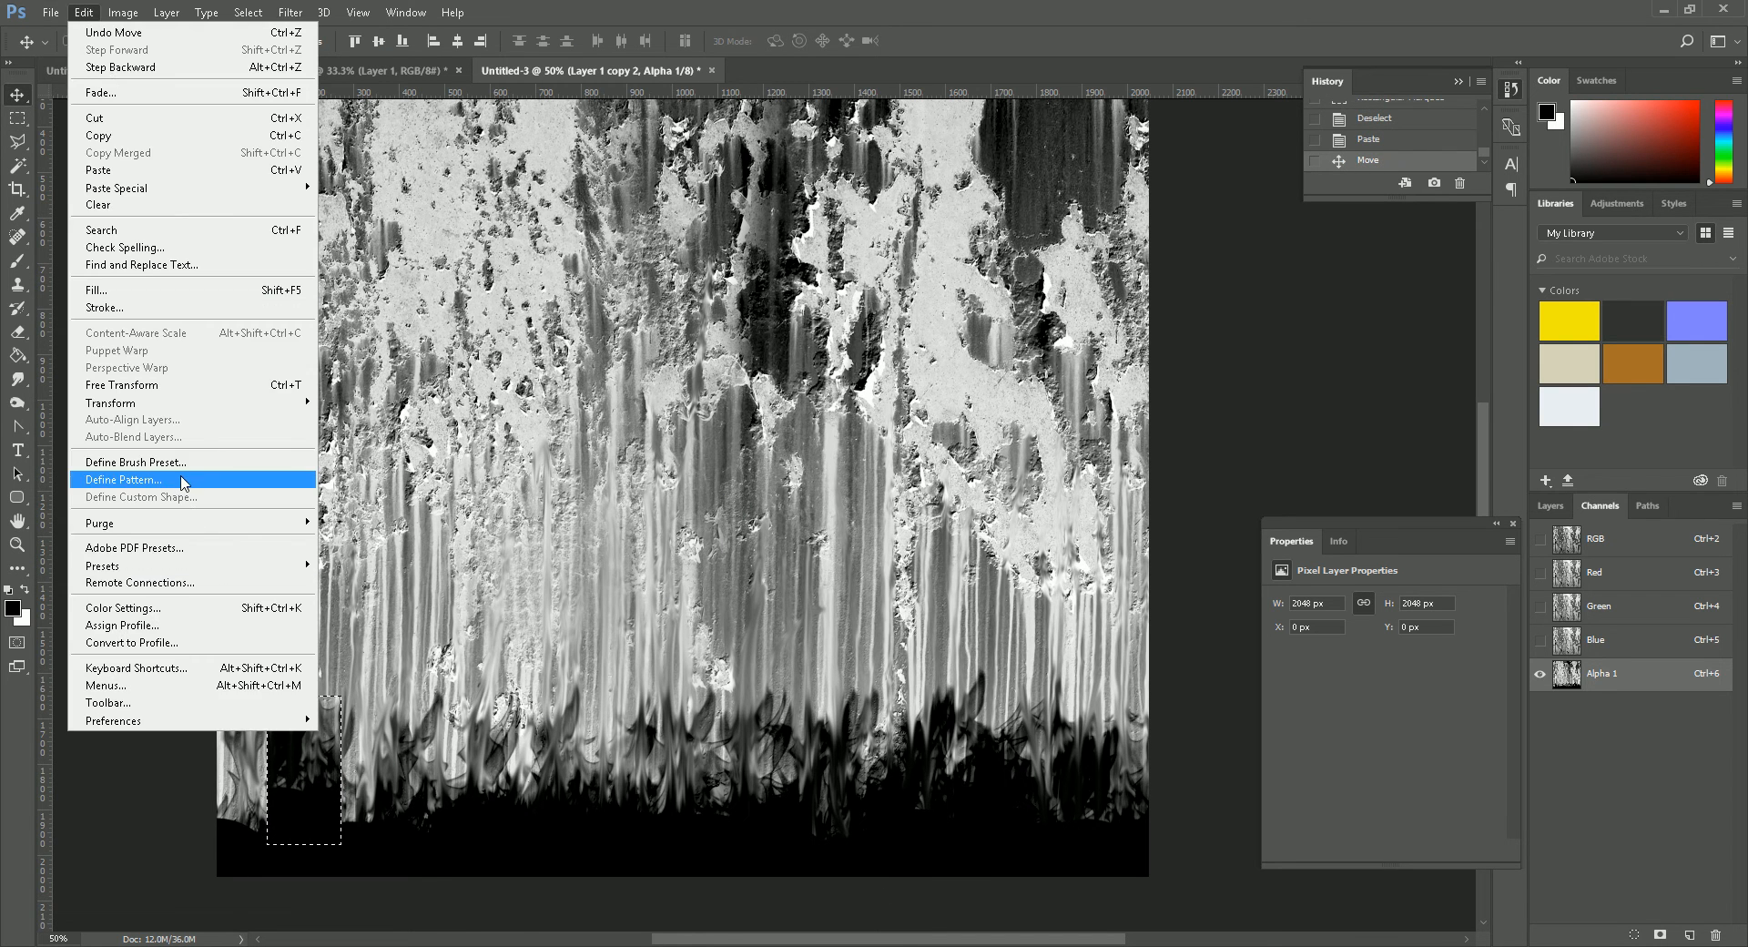
pyautogui.moveTo(269, 406)
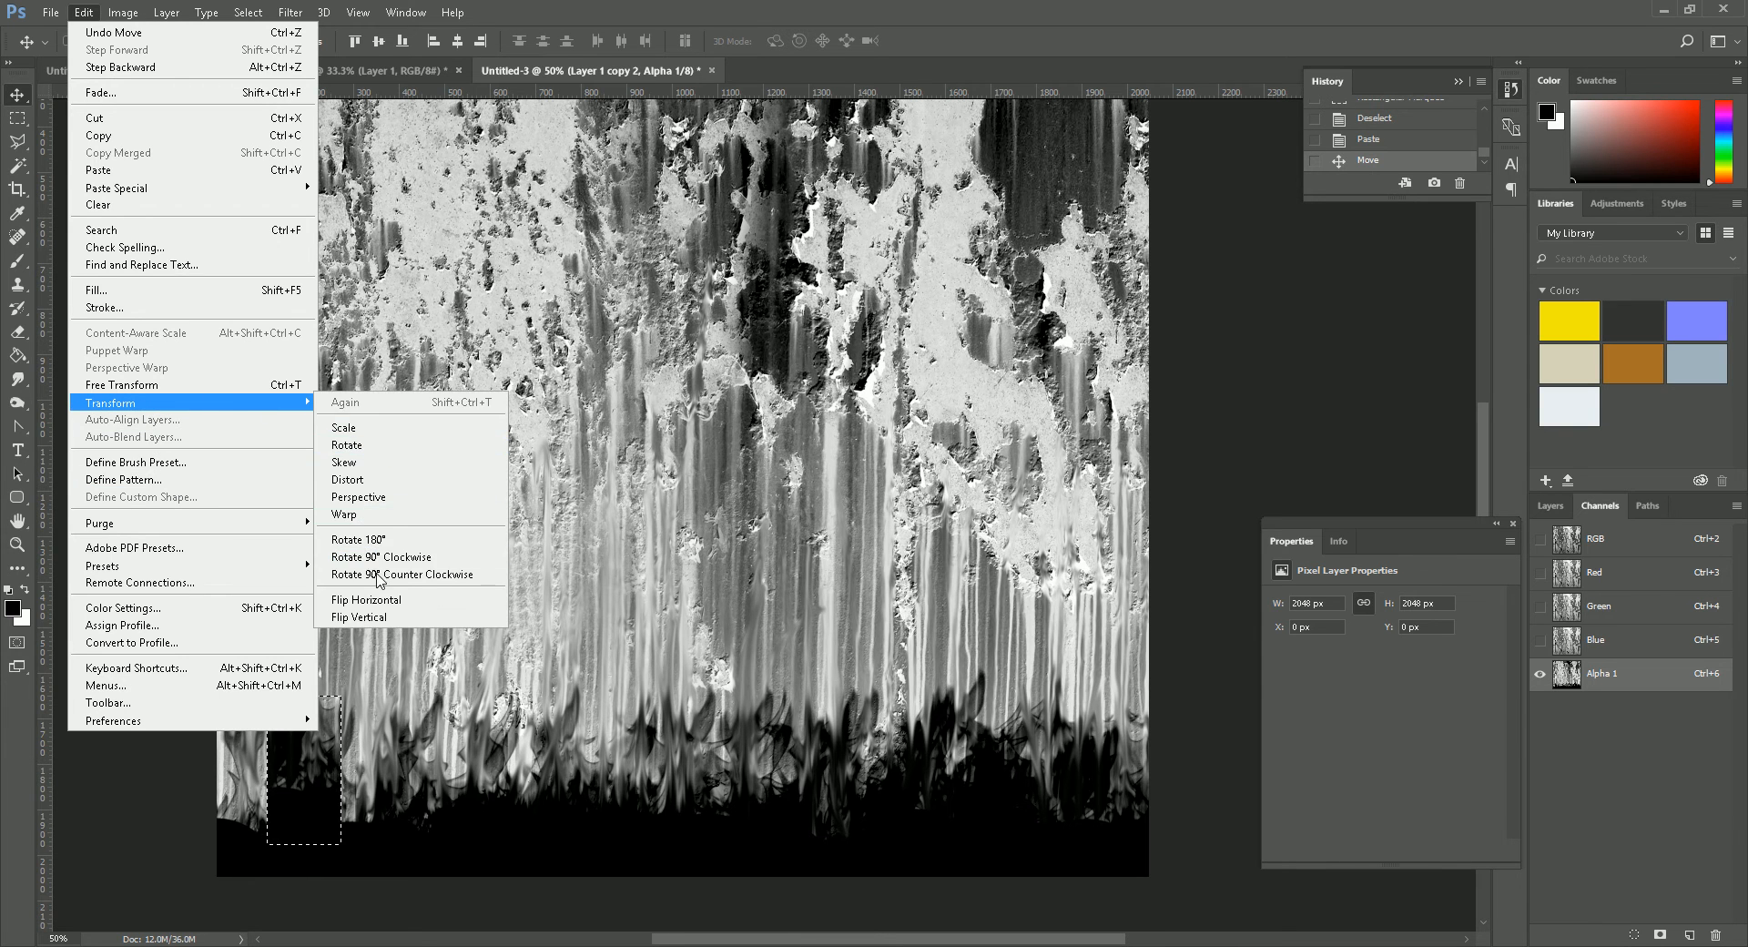
pyautogui.click(388, 603)
pyautogui.moveTo(306, 823); pyautogui.dragTo(251, 857)
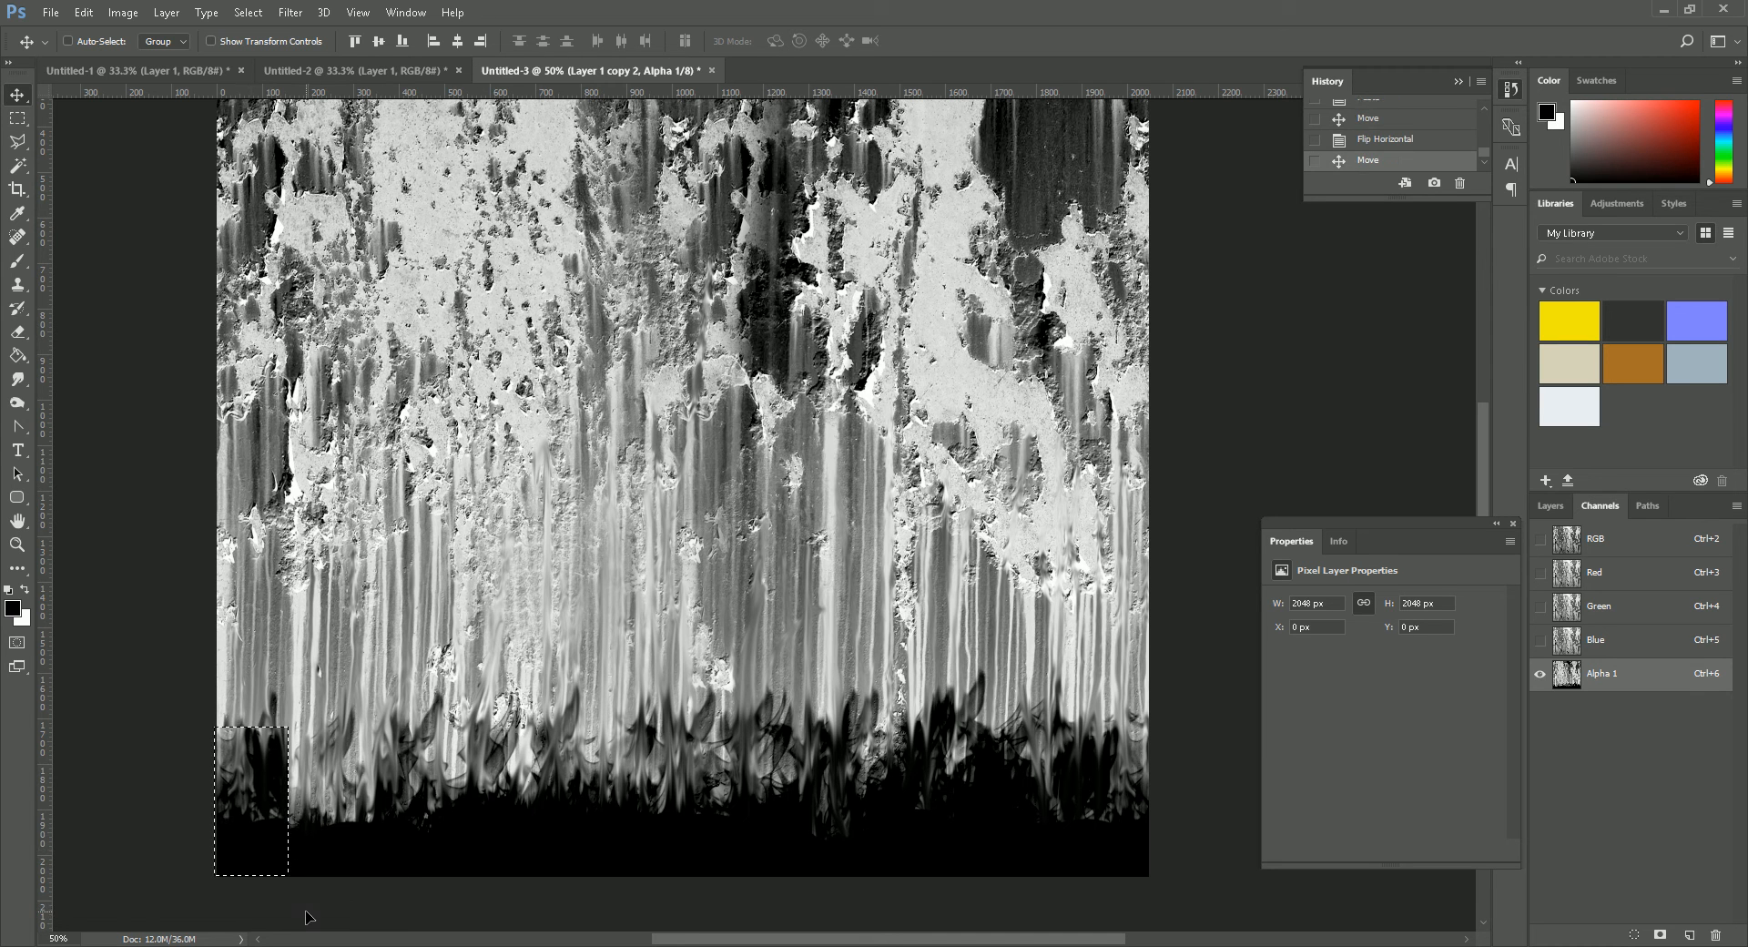
pyautogui.hotkey('ctrl', 'd')
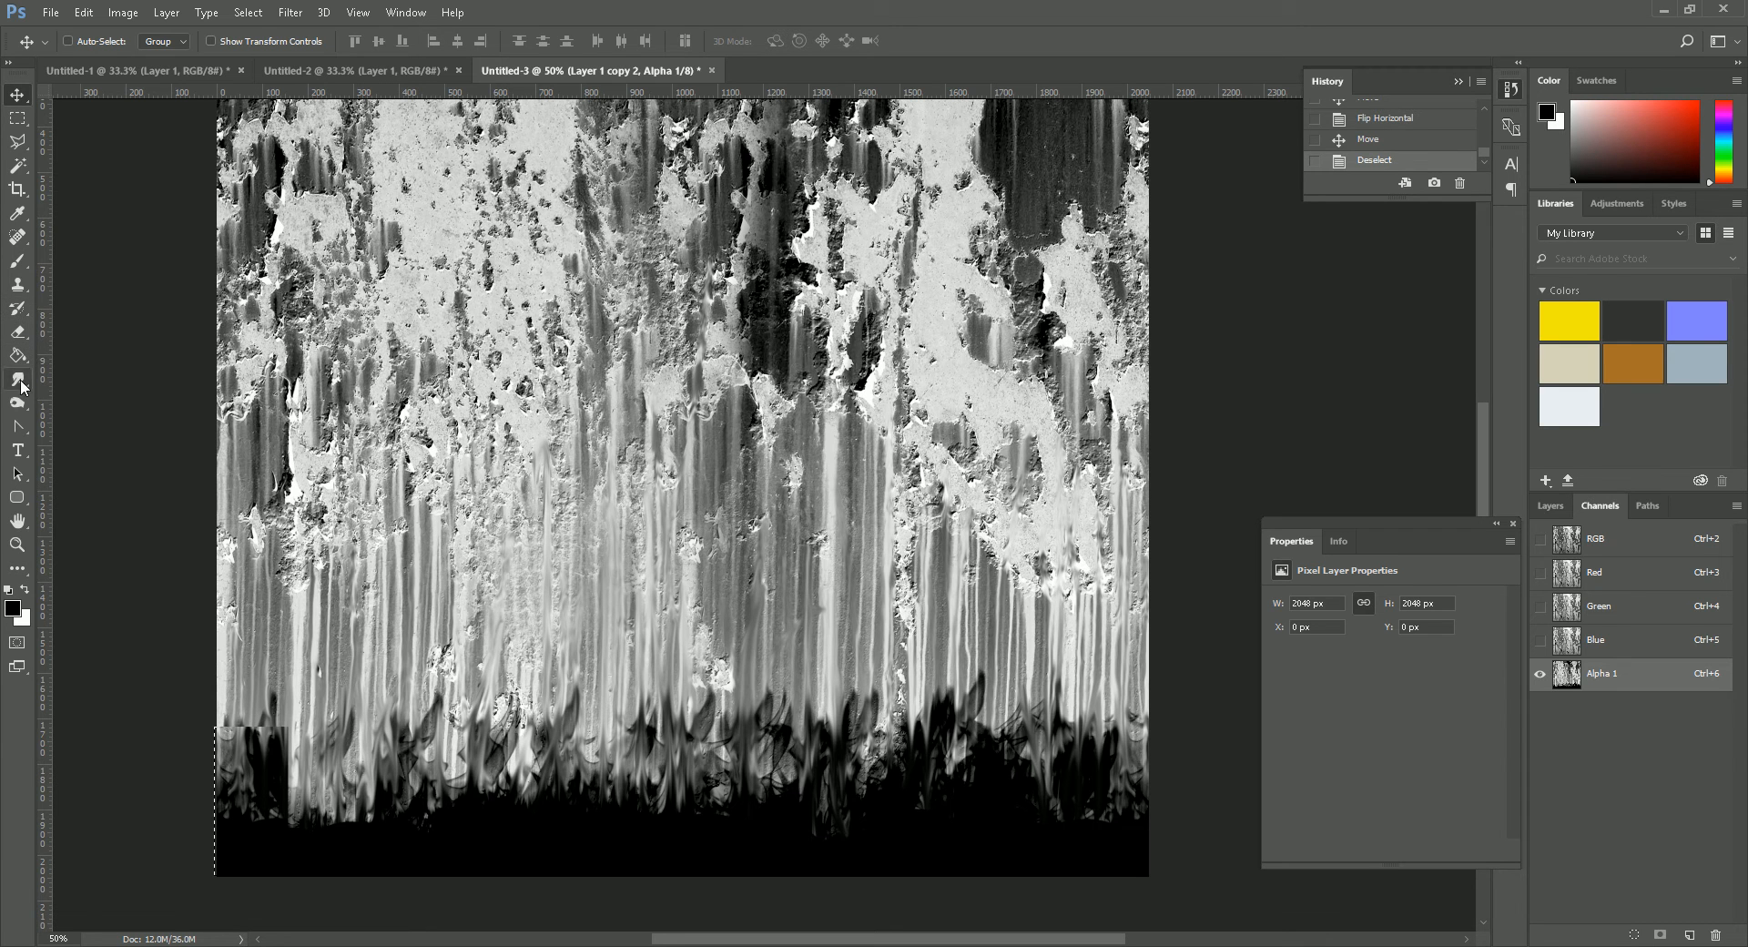
# - Clone the light streaks over the hard top edge of the pasted patch with a 300 px Clone Stamp
pyautogui.click(14, 290)
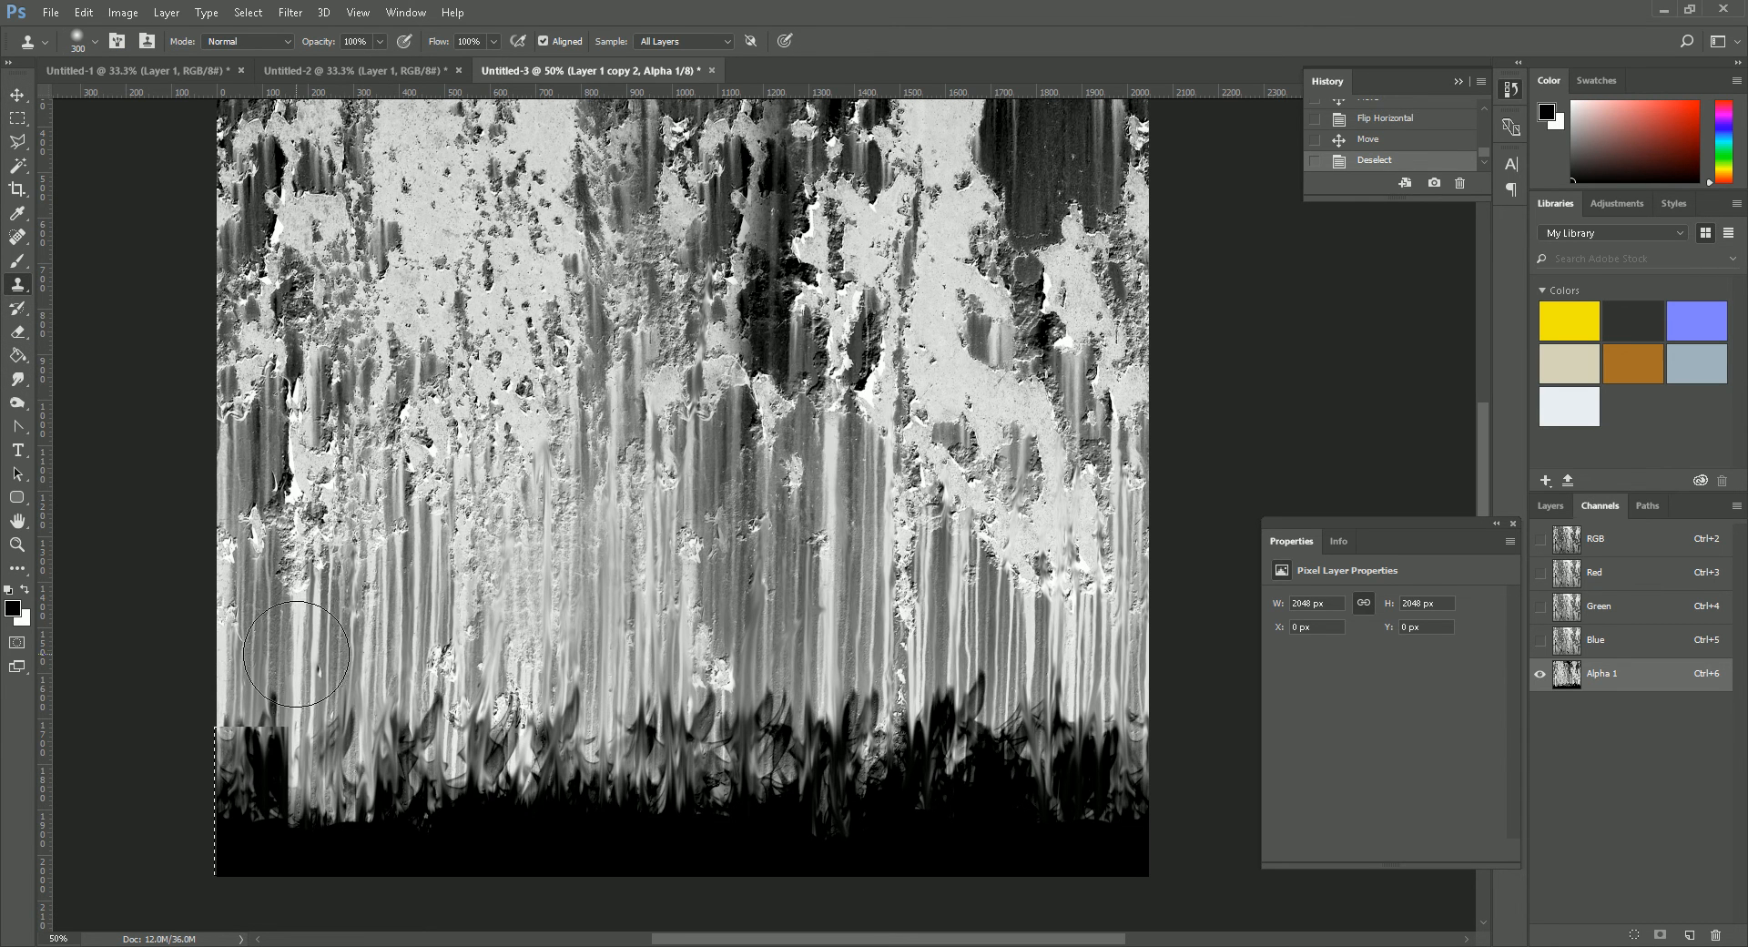
pyautogui.moveTo(288, 715)
pyautogui.mouseDown()
pyautogui.moveTo(273, 696)
pyautogui.moveTo(268, 719)
pyautogui.moveTo(245, 659)
pyautogui.mouseUp()
pyautogui.keyDown('alt'); pyautogui.click(245, 659); pyautogui.keyUp('alt')
pyautogui.click(239, 707)
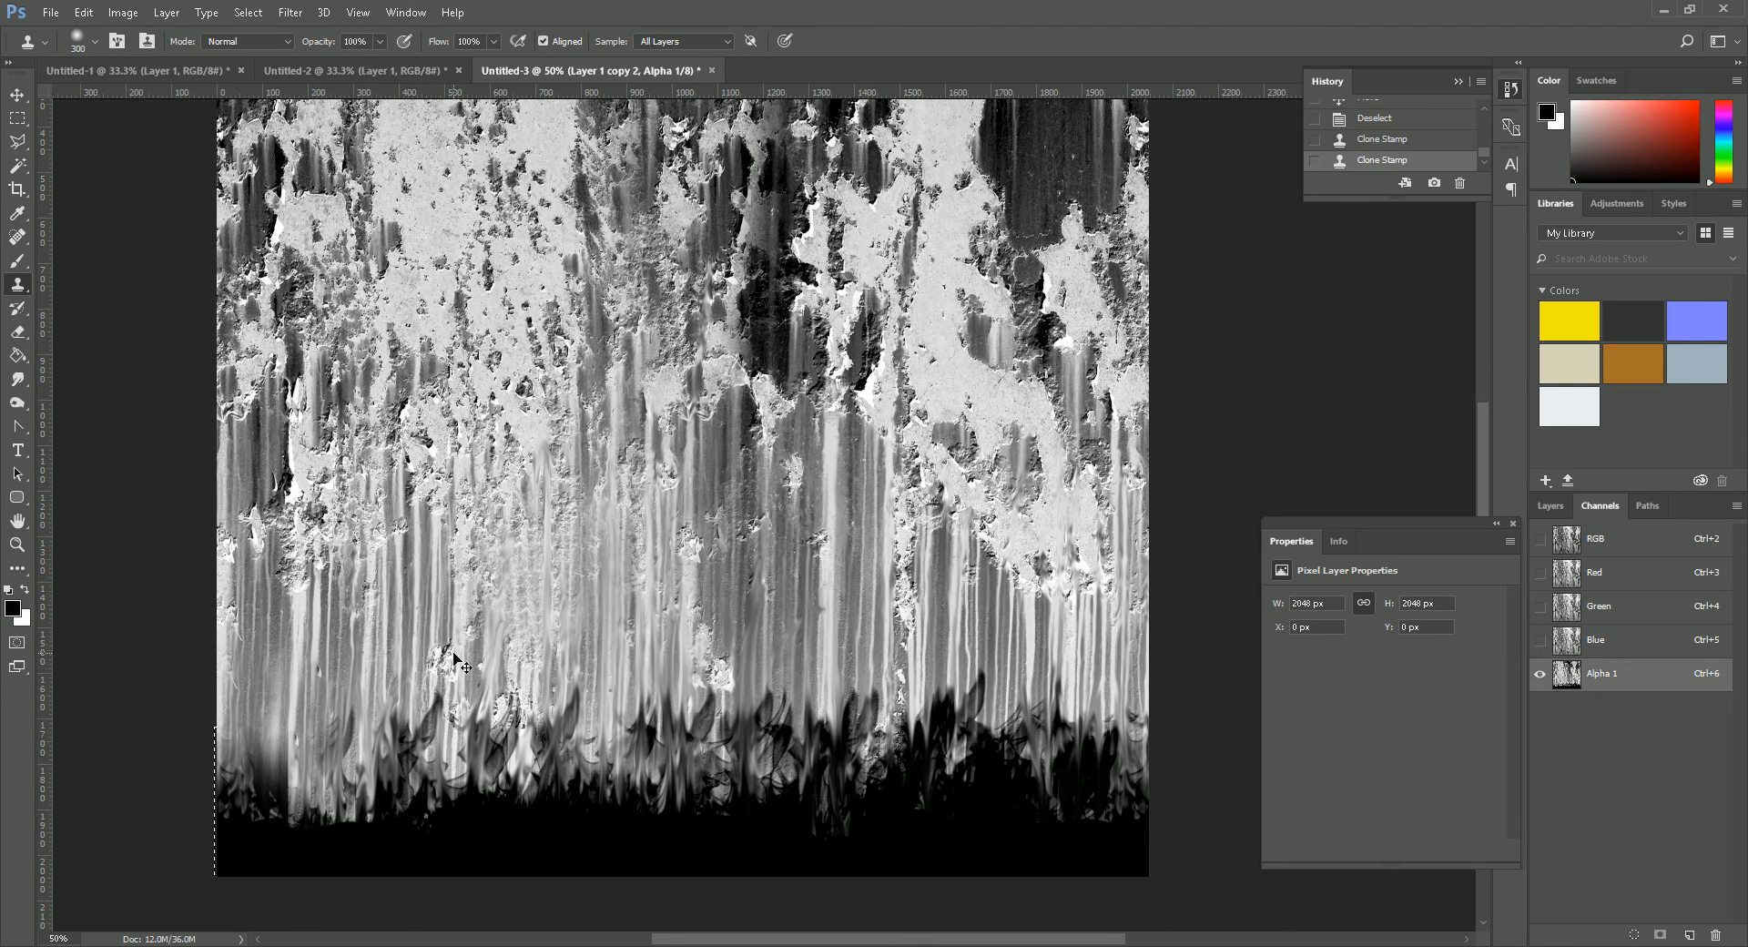
# - Reduce the Clone Stamp to 175 px and blend the patch's side edge and the tall dark flames along the black band
pyautogui.press('[')
pyautogui.press('[')
pyautogui.press('[')
pyautogui.keyDown('alt'); pyautogui.click(319, 844); pyautogui.keyUp('alt')
pyautogui.click(292, 824)
pyautogui.moveTo(354, 779)
pyautogui.mouseDown()
pyautogui.moveTo(278, 749)
pyautogui.moveTo(290, 735)
pyautogui.moveTo(290, 782)
pyautogui.moveTo(345, 780)
pyautogui.moveTo(393, 698)
pyautogui.moveTo(381, 682)
pyautogui.moveTo(393, 730)
pyautogui.moveTo(377, 748)
pyautogui.moveTo(437, 708)
pyautogui.moveTo(461, 738)
pyautogui.moveTo(501, 740)
pyautogui.moveTo(482, 723)
pyautogui.moveTo(556, 630)
pyautogui.moveTo(570, 705)
pyautogui.moveTo(548, 706)
pyautogui.moveTo(615, 694)
pyautogui.moveTo(677, 729)
pyautogui.moveTo(721, 703)
pyautogui.moveTo(740, 659)
pyautogui.moveTo(782, 661)
pyautogui.moveTo(802, 727)
pyautogui.moveTo(839, 723)
pyautogui.moveTo(844, 701)
pyautogui.moveTo(888, 720)
pyautogui.moveTo(926, 701)
pyautogui.moveTo(933, 736)
pyautogui.moveTo(964, 696)
pyautogui.moveTo(977, 714)
pyautogui.moveTo(990, 684)
pyautogui.moveTo(1025, 696)
pyautogui.moveTo(1035, 676)
pyautogui.moveTo(1047, 739)
pyautogui.mouseUp()
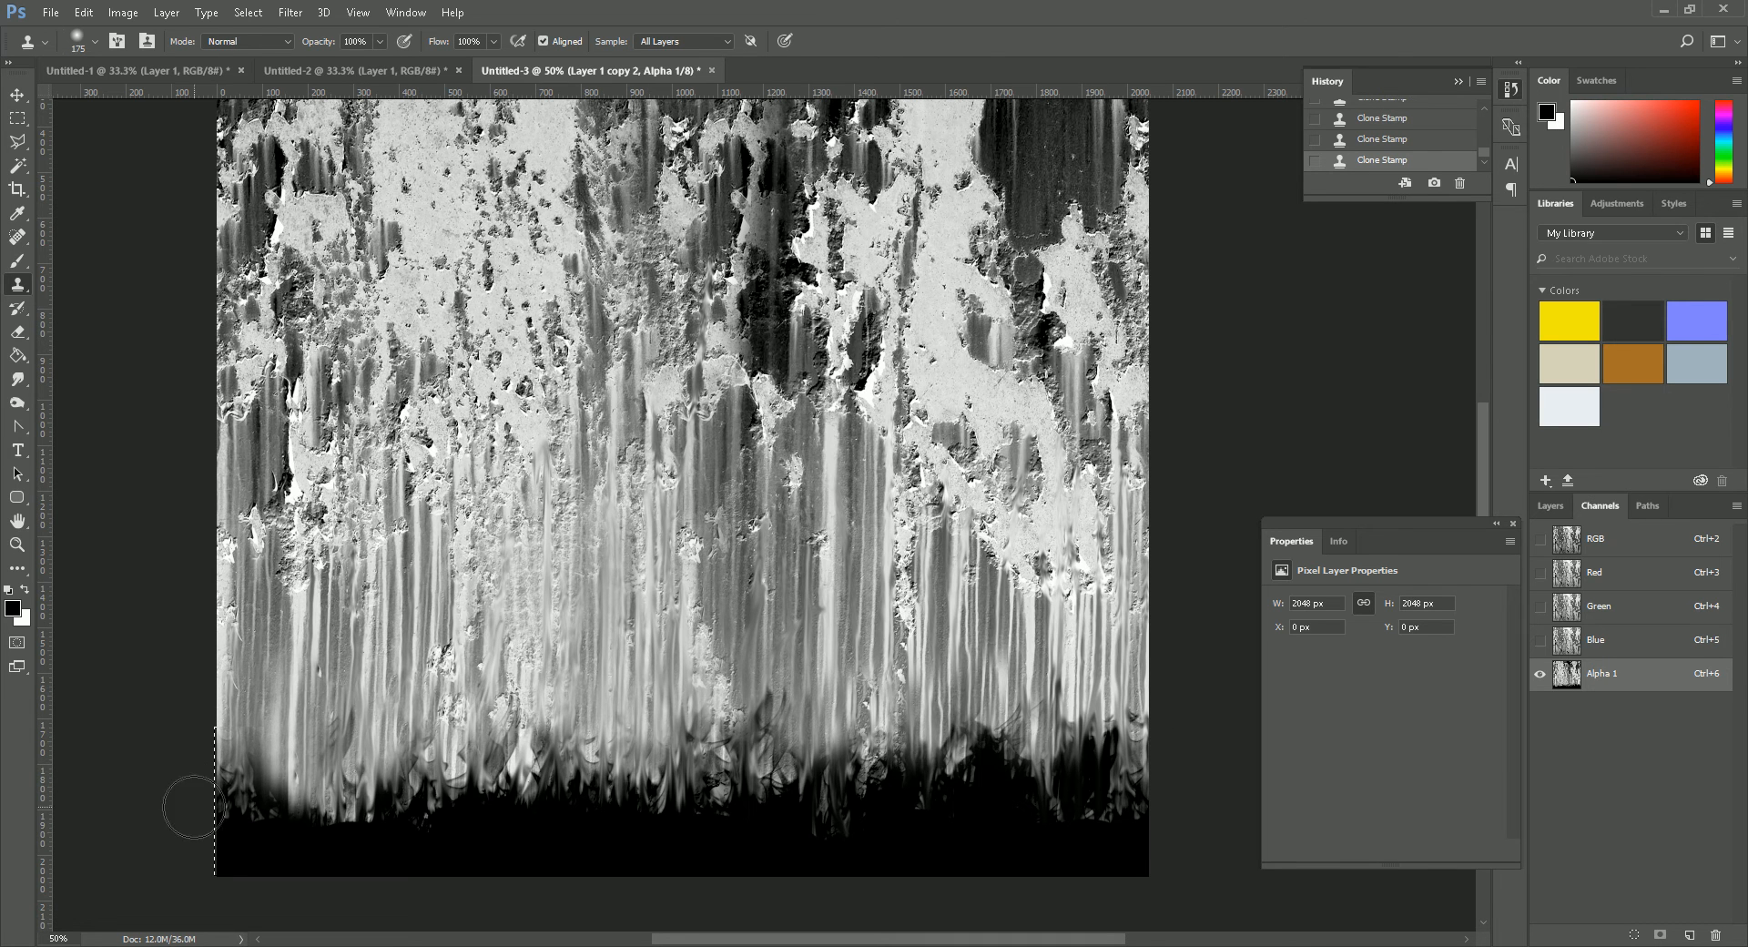
# - Delete the grayscale layer and duplicate the remaining colour rust layer
pyautogui.click(16, 544)
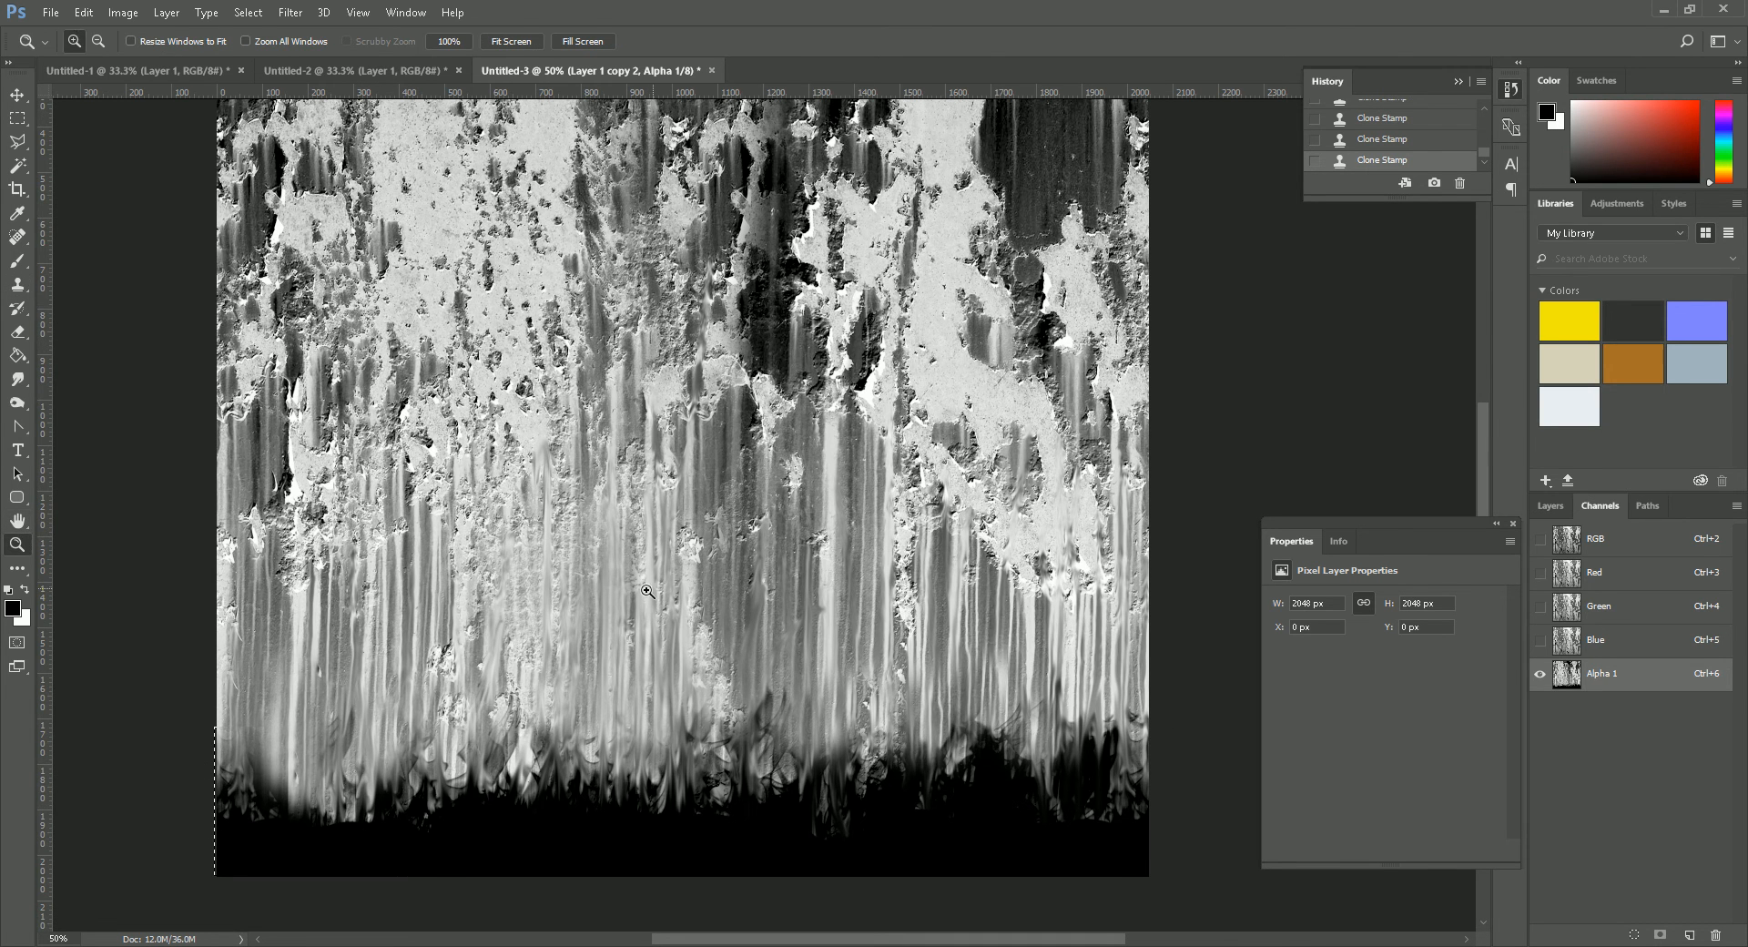
pyautogui.keyDown('alt'); pyautogui.click(687, 581); pyautogui.keyUp('alt')
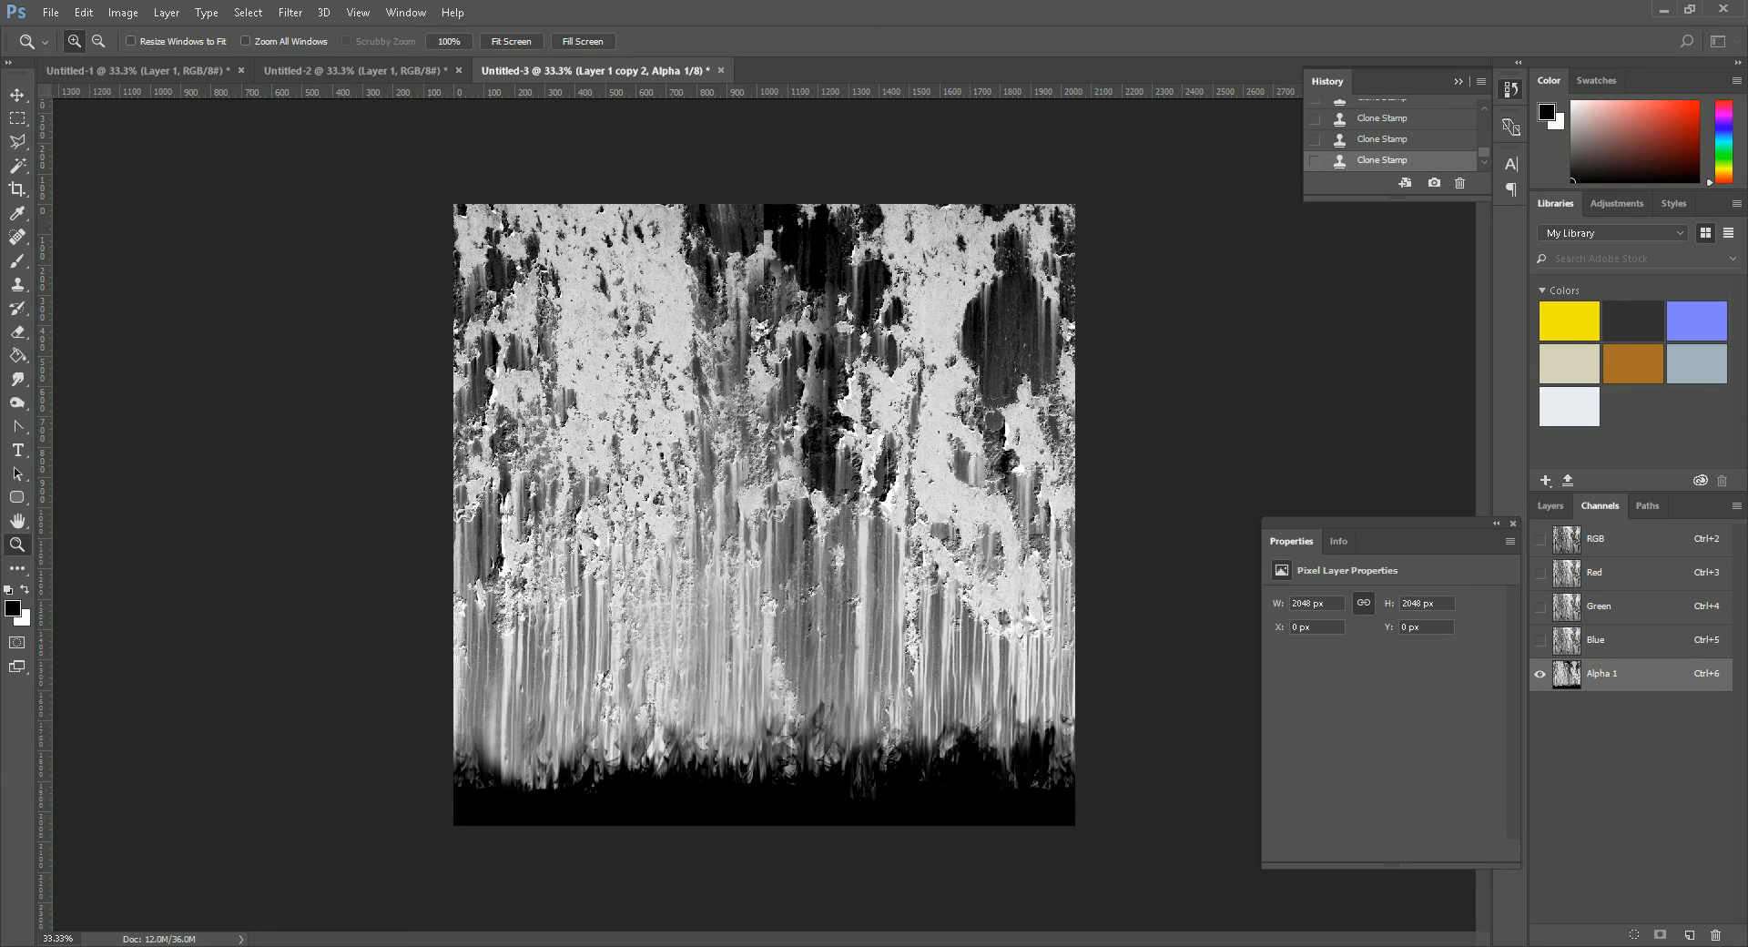
pyautogui.click(1551, 505)
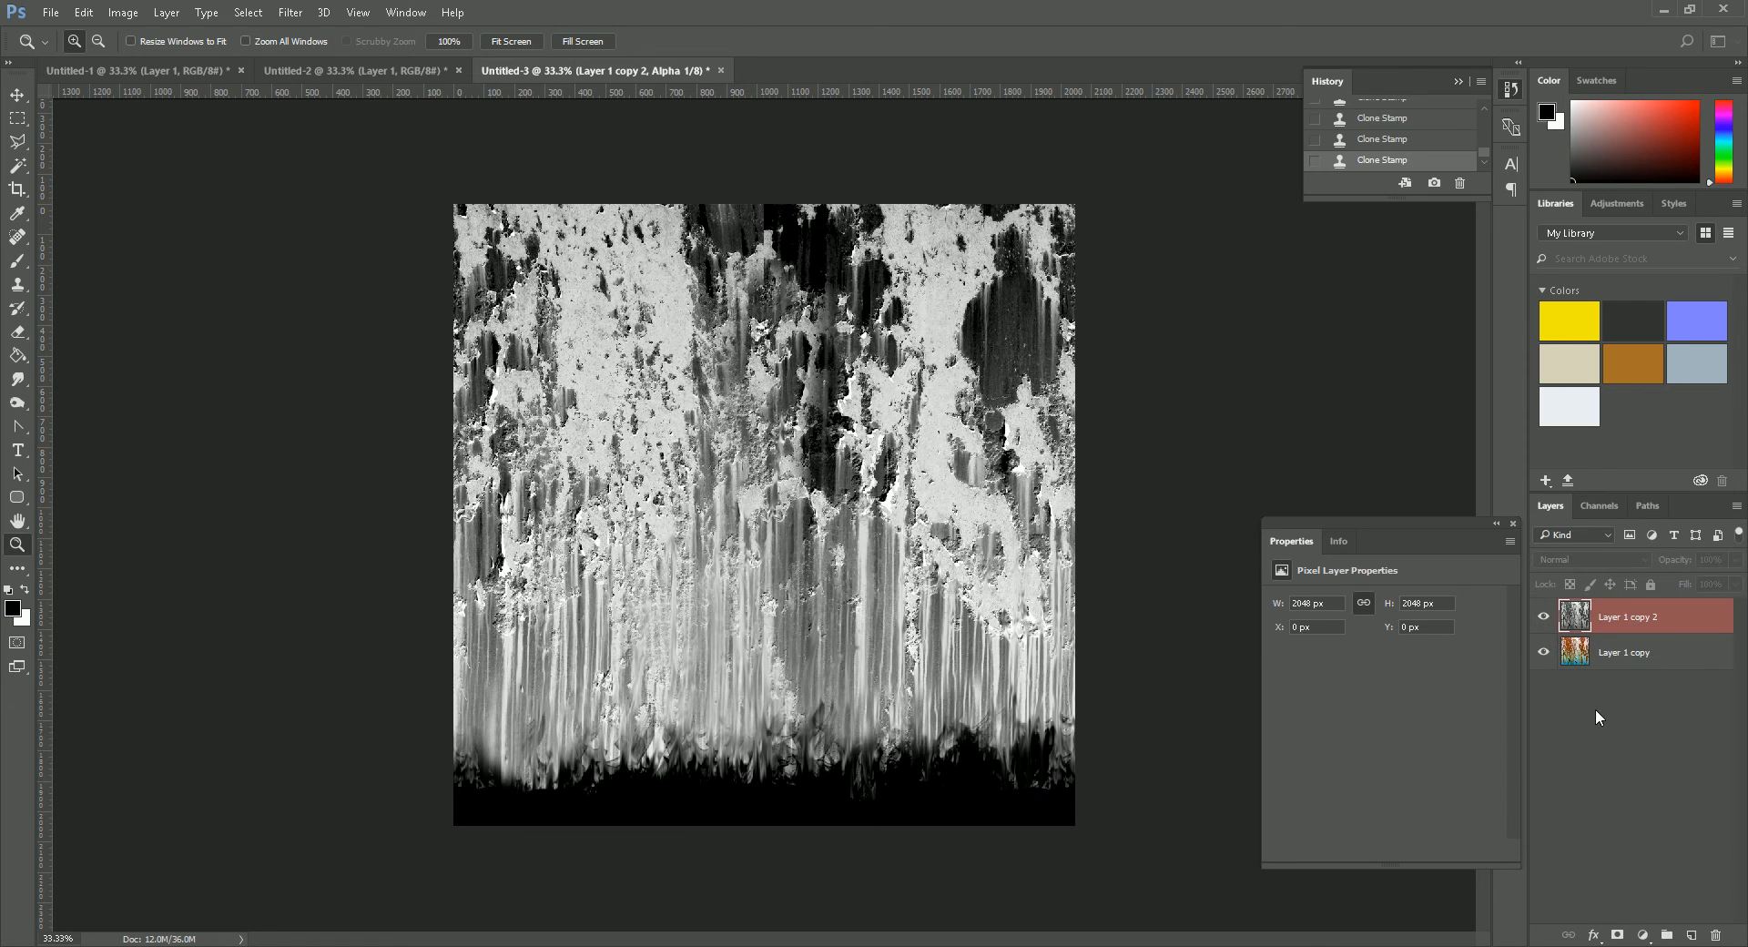
pyautogui.click(1587, 625)
pyautogui.moveTo(1688, 628); pyautogui.dragTo(1715, 935)
pyautogui.moveTo(1645, 626); pyautogui.dragTo(1690, 935)
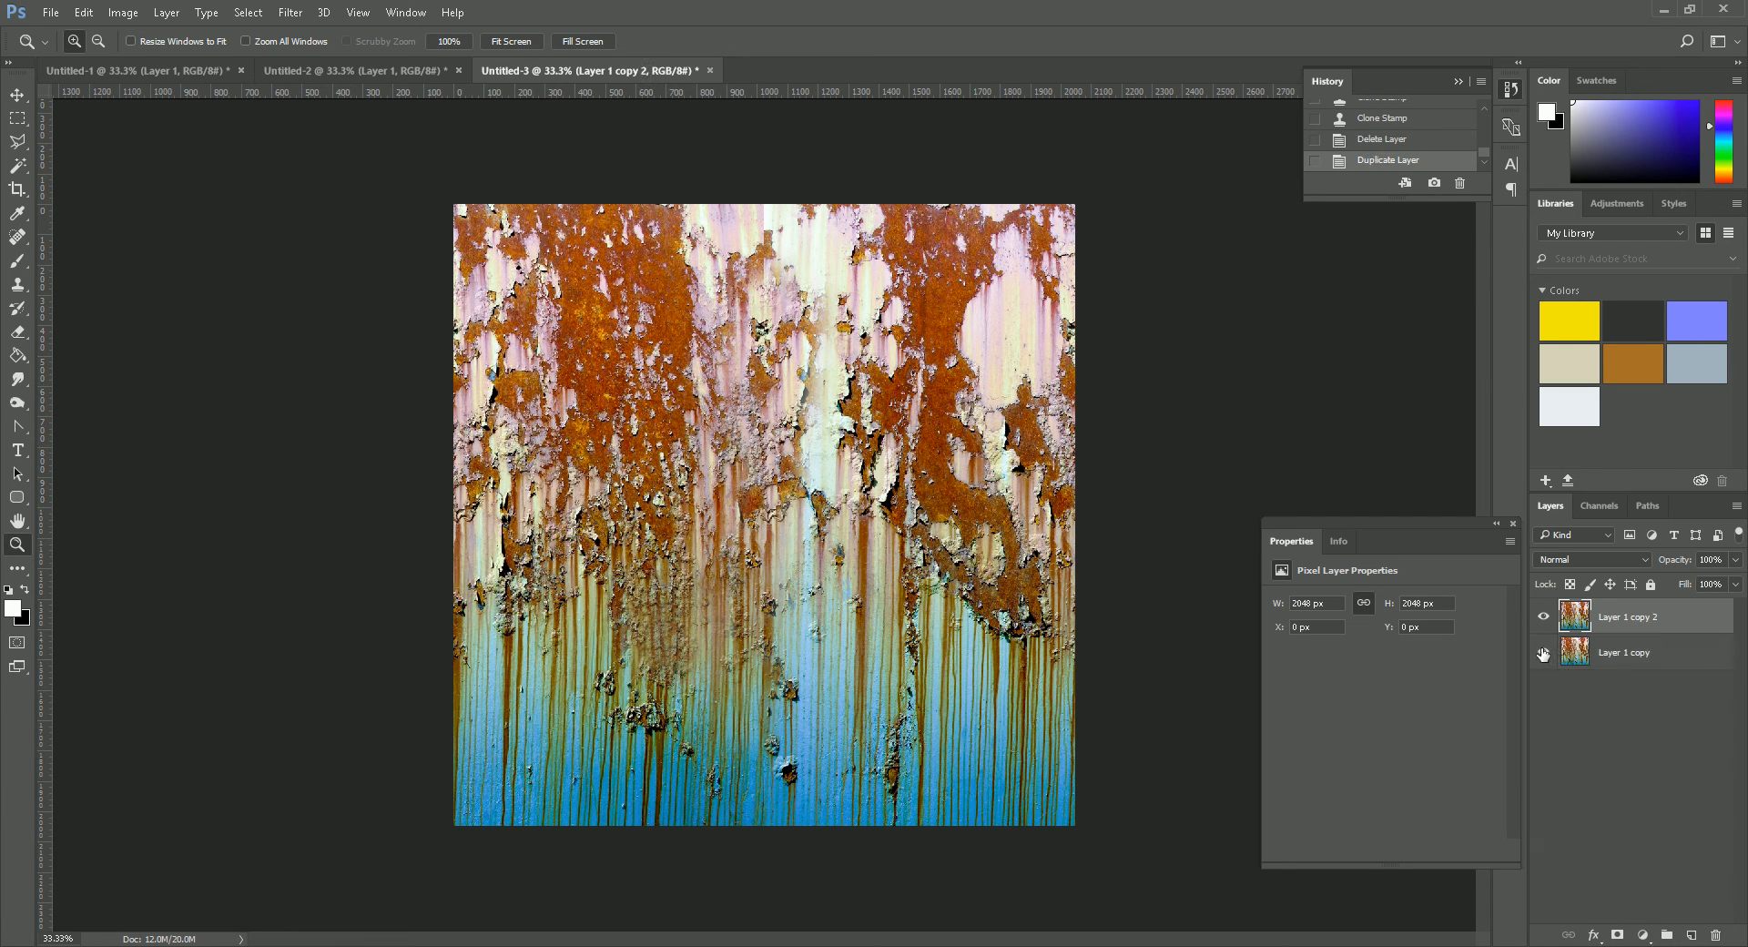
# - Hide the original rust layer and fill a new layer above it with blue #0000ff
pyautogui.click(1638, 657)
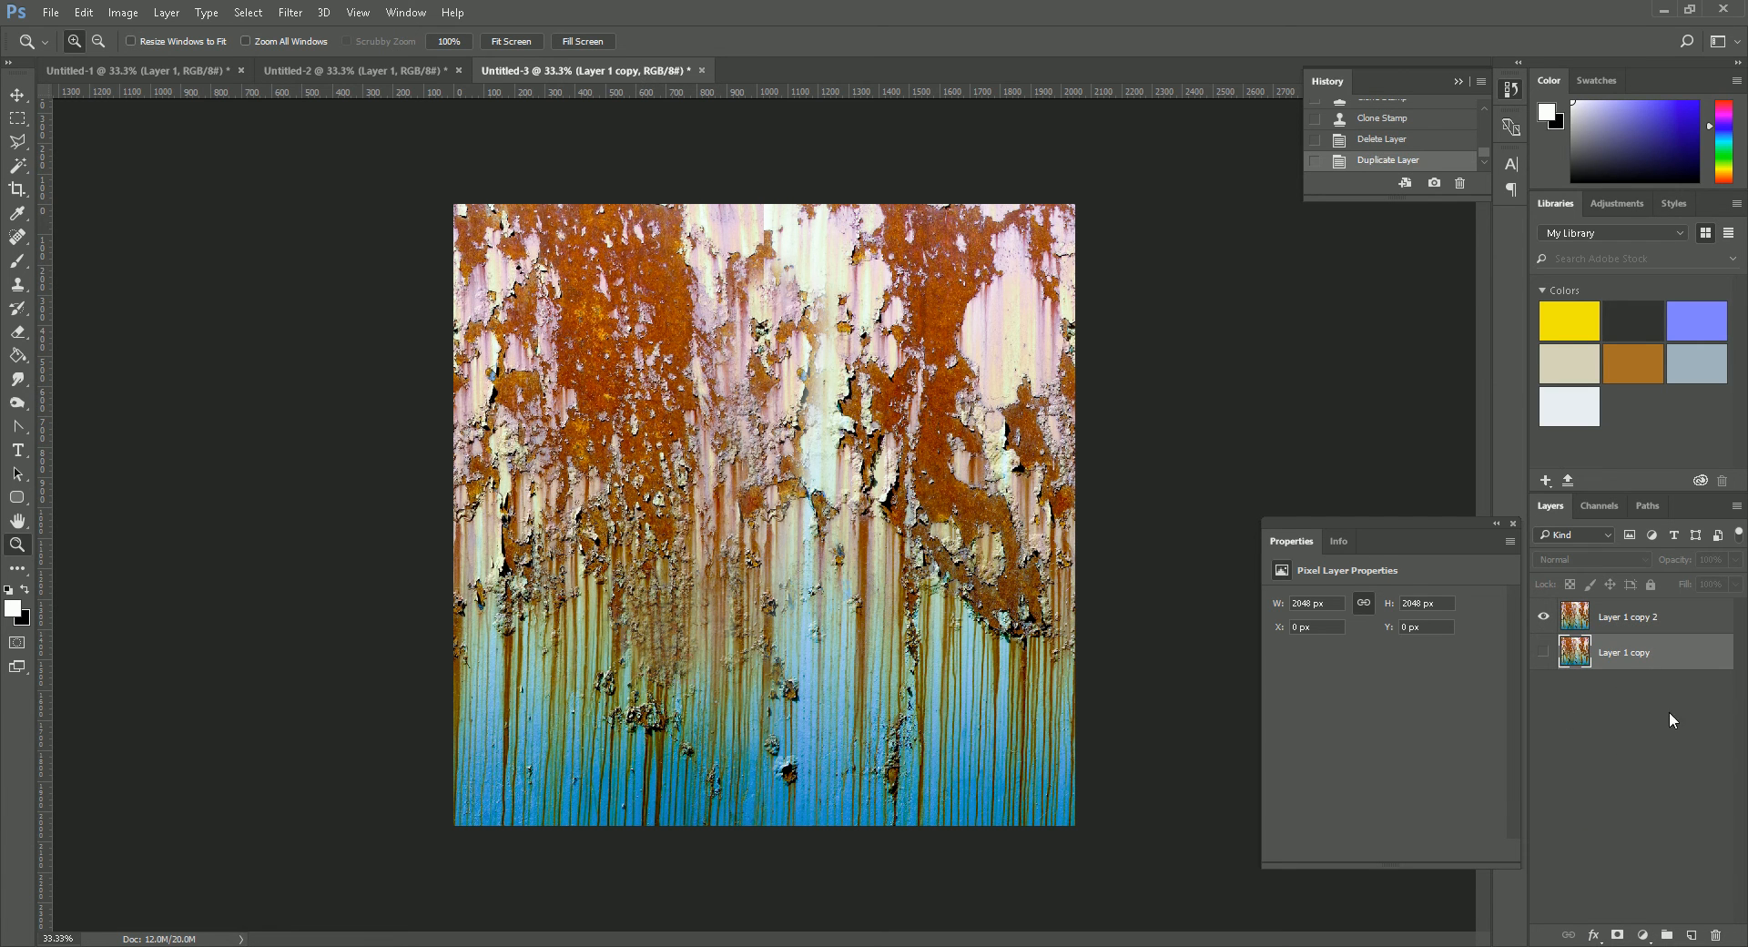
pyautogui.click(1691, 935)
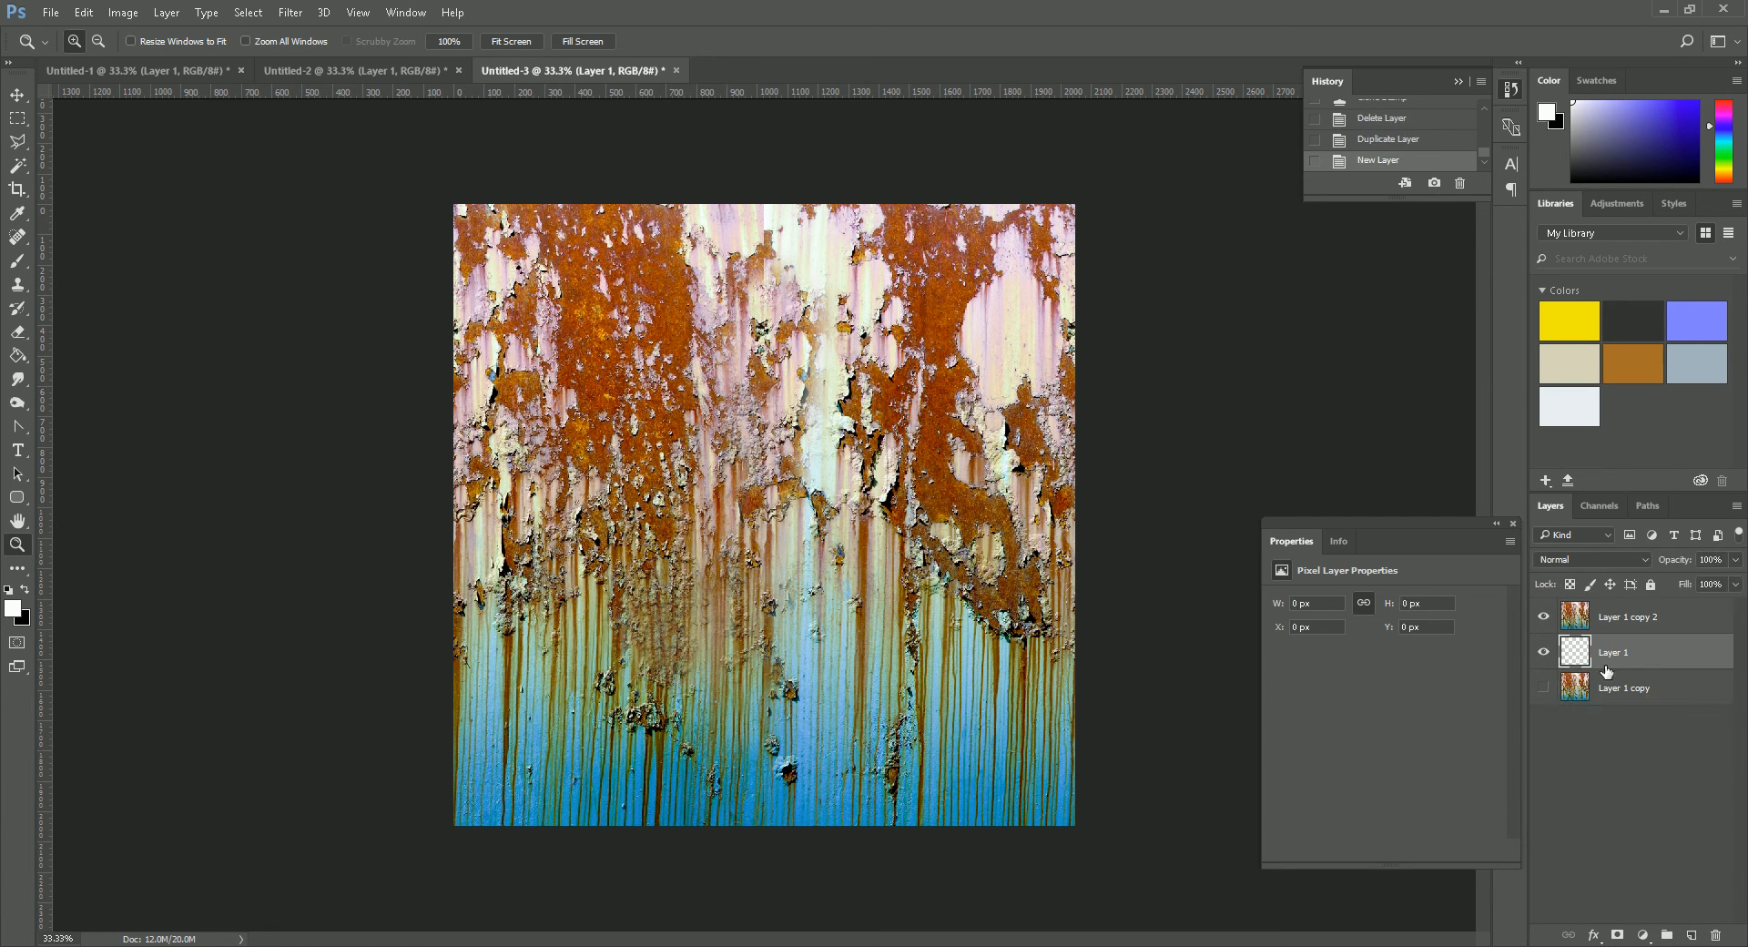
pyautogui.click(13, 609)
pyautogui.moveTo(1249, 436); pyautogui.dragTo(1454, 284)
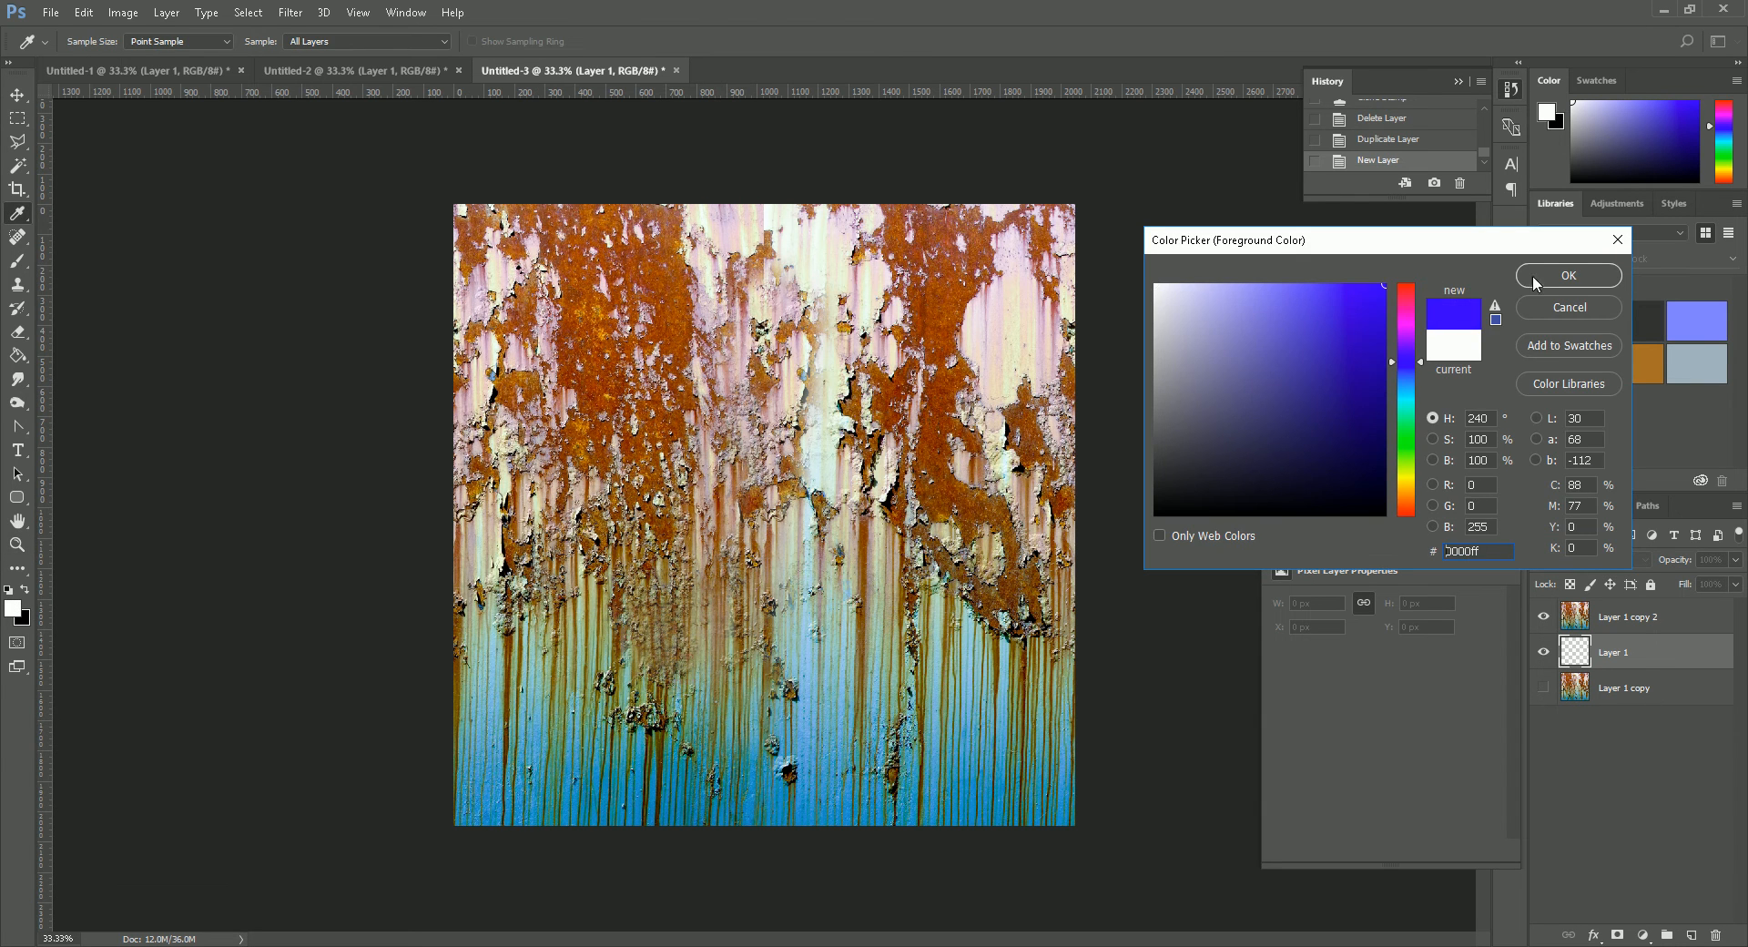
pyautogui.click(1533, 275)
pyautogui.press('g')
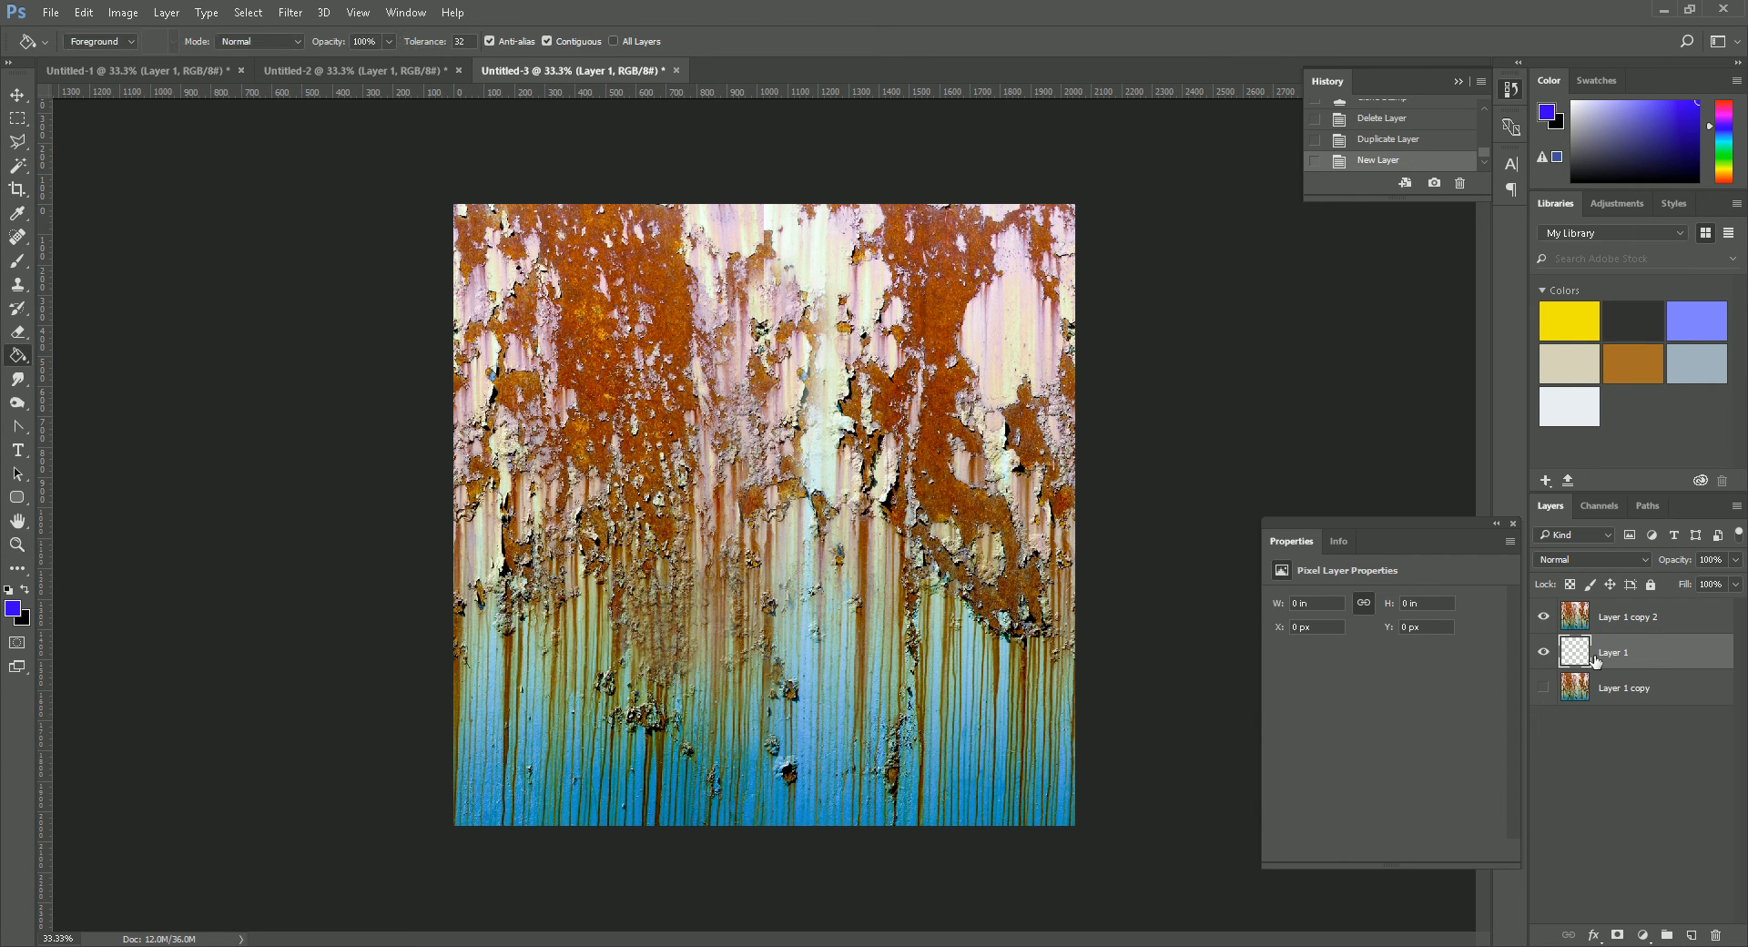
pyautogui.click(943, 631)
# - Load the Alpha 1 channel as a selection and add it as a layer mask on the uppermost rust layer
pyautogui.click(1618, 627)
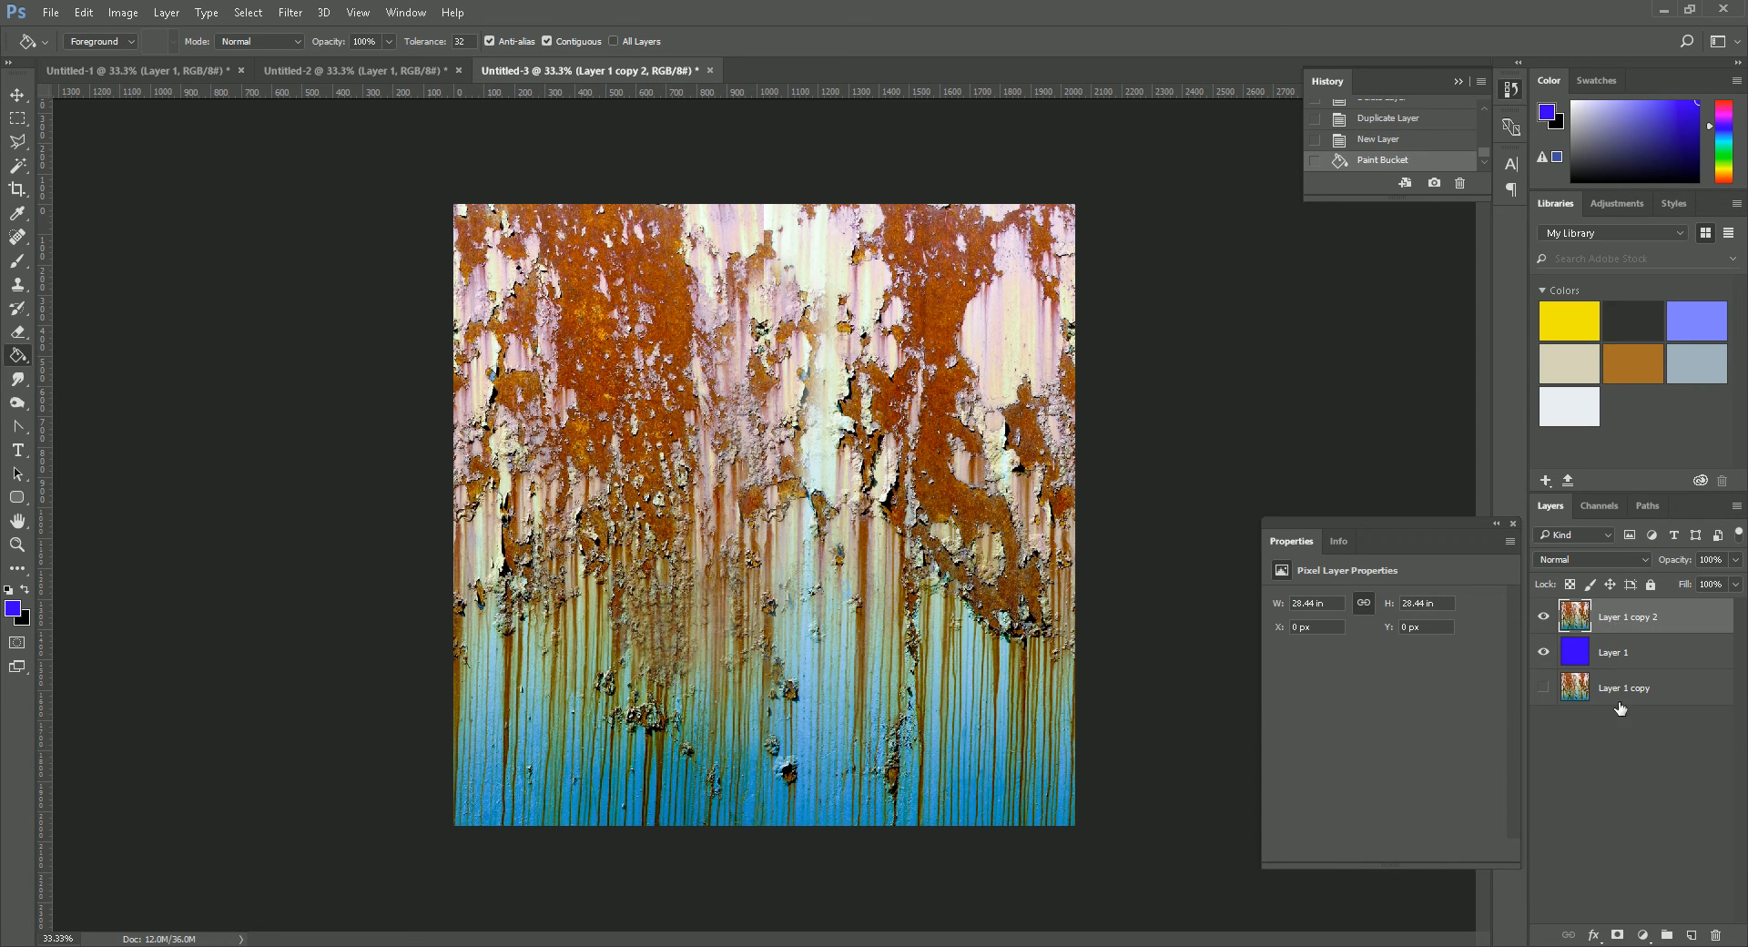
pyautogui.click(1606, 506)
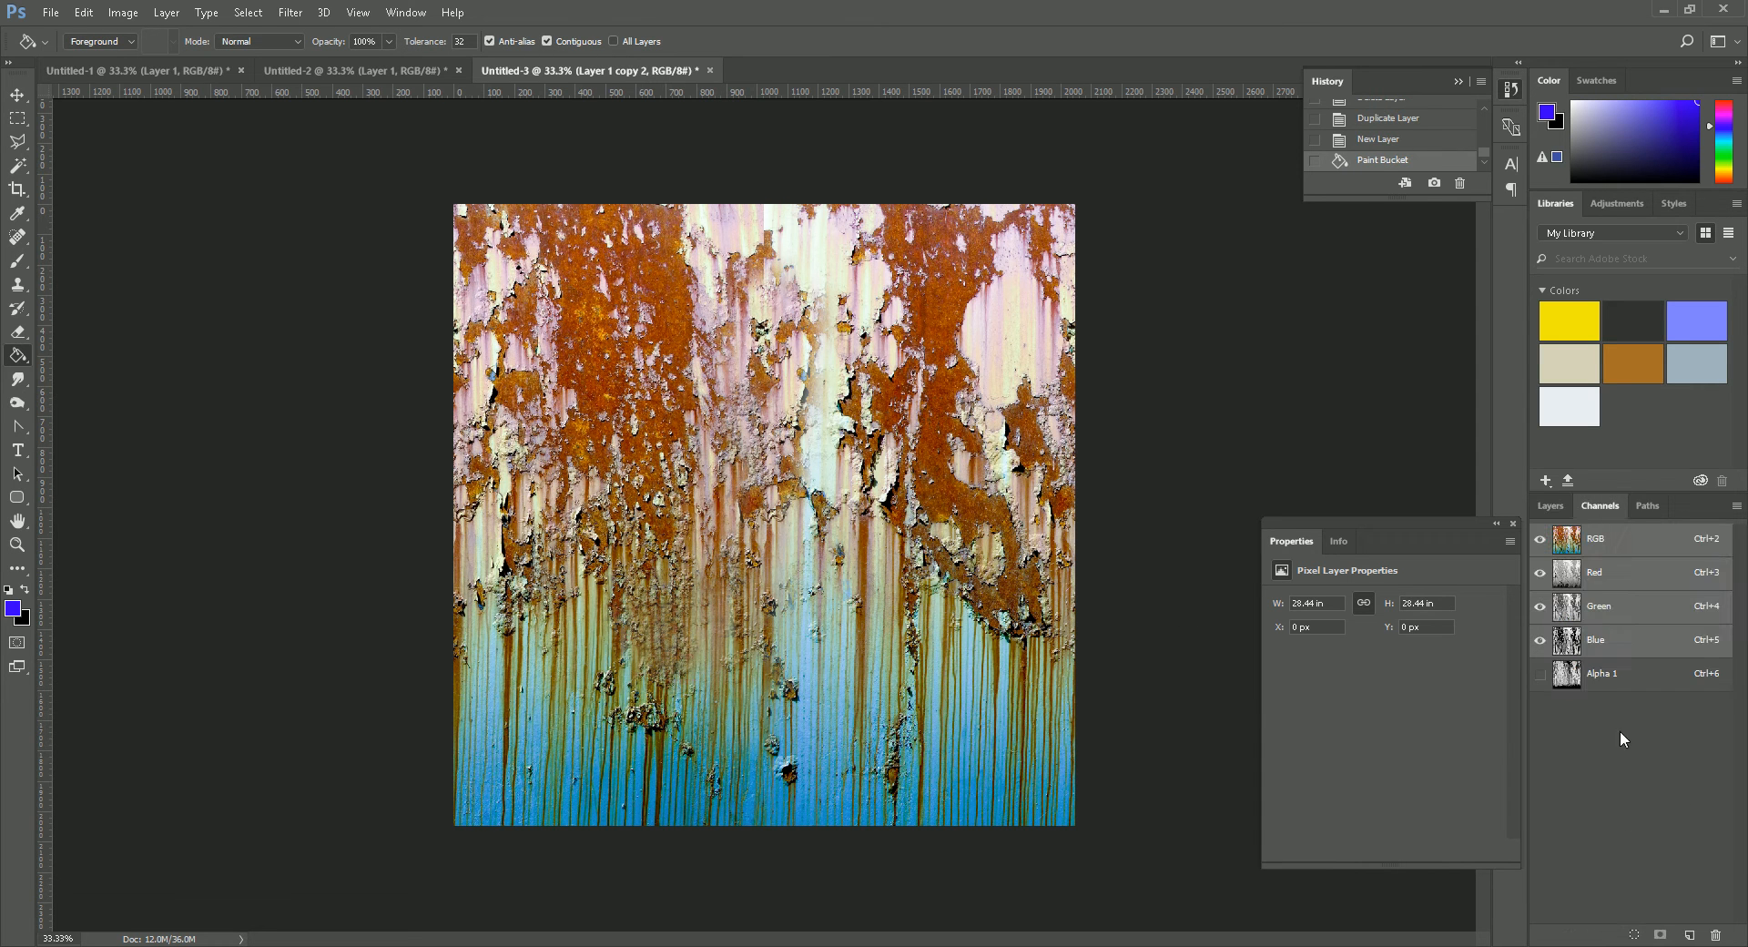
pyautogui.keyDown('ctrl'); pyautogui.click(1566, 679); pyautogui.keyUp('ctrl')
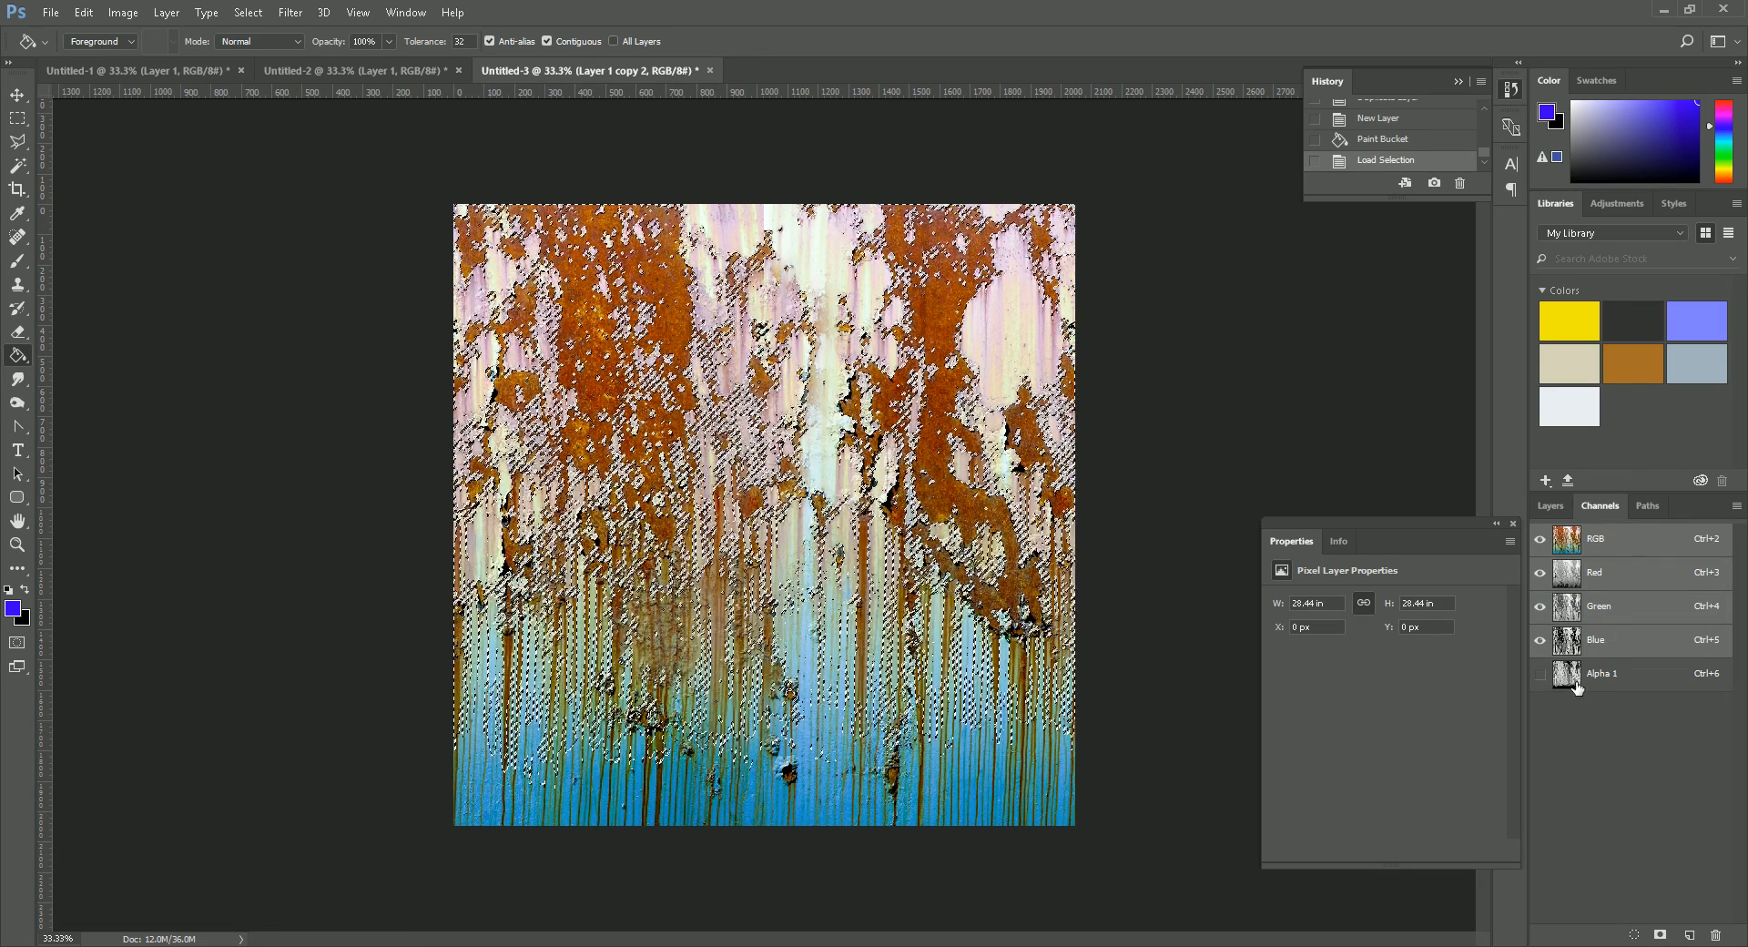
pyautogui.click(1551, 507)
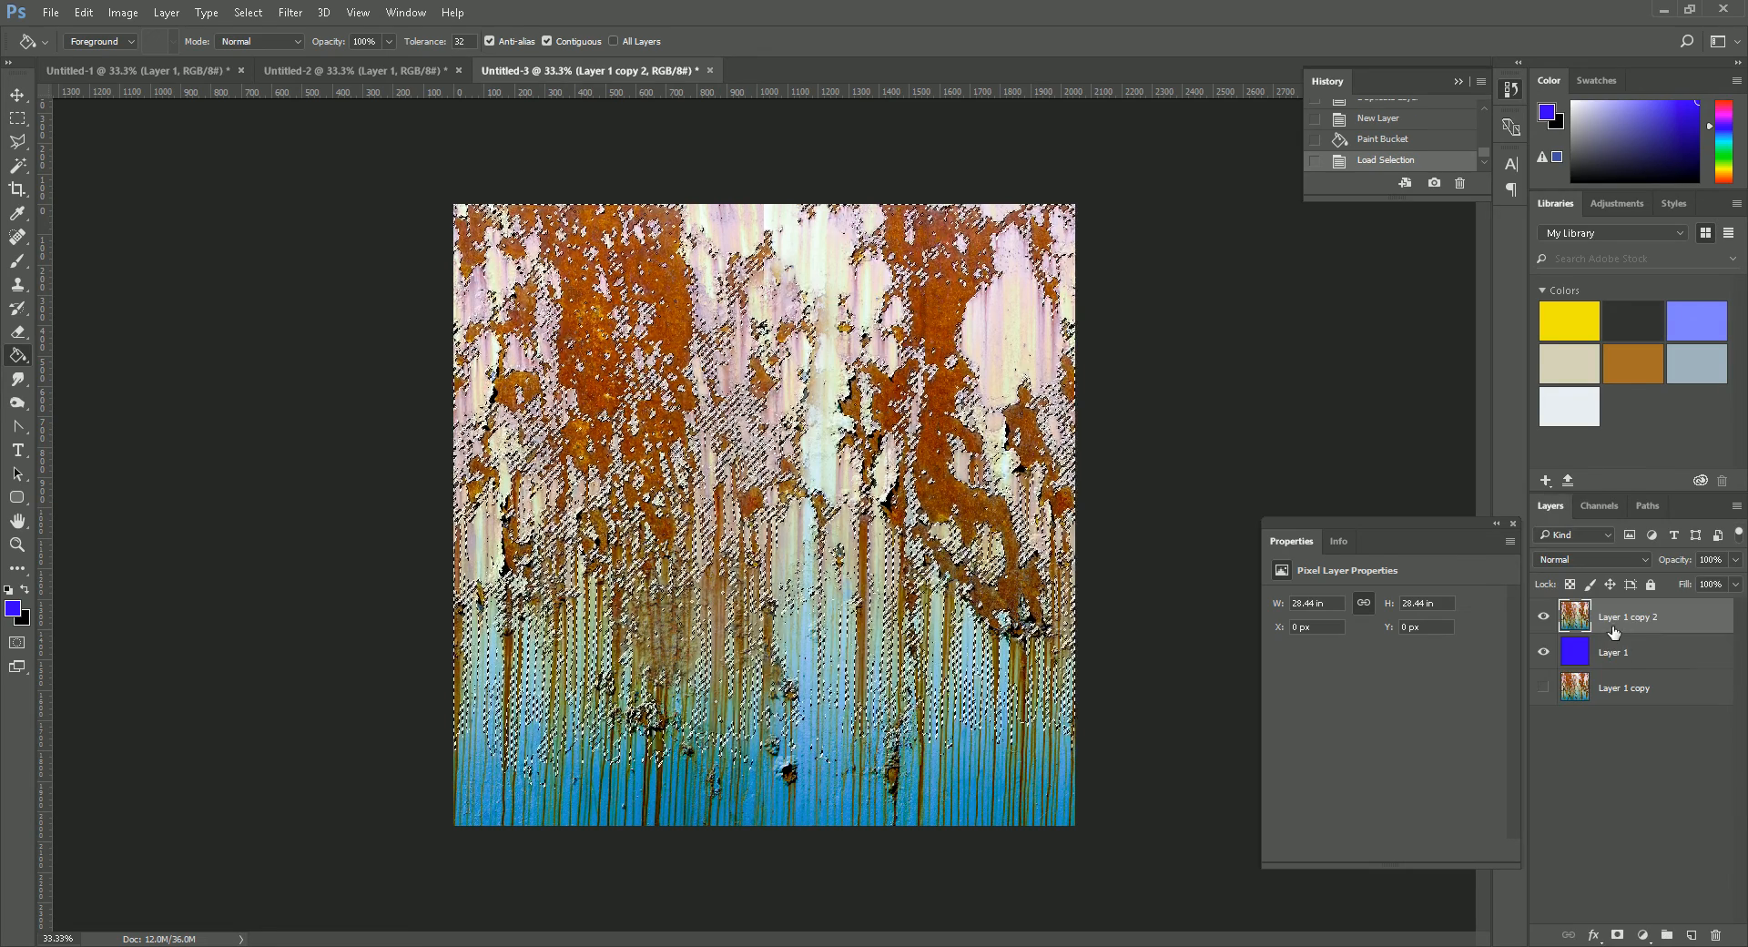
pyautogui.click(1618, 933)
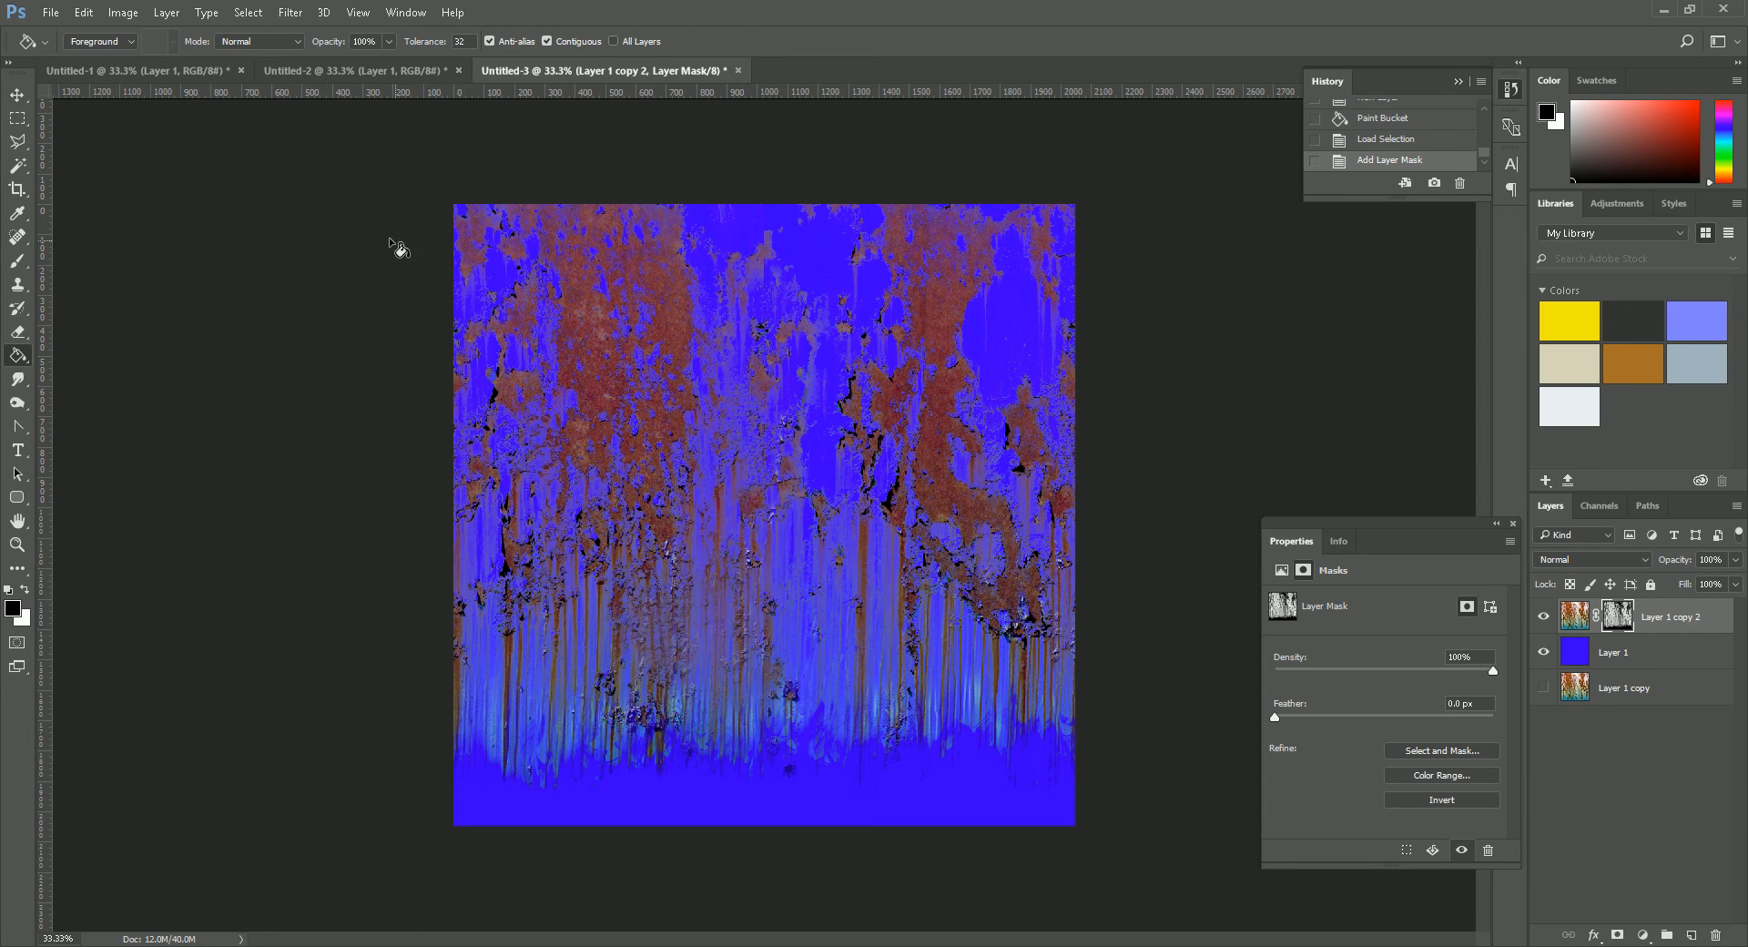
# - Delete the masked rust copy and the blue layer, and show the original rust layer again
pyautogui.moveTo(1579, 622); pyautogui.dragTo(1715, 935)
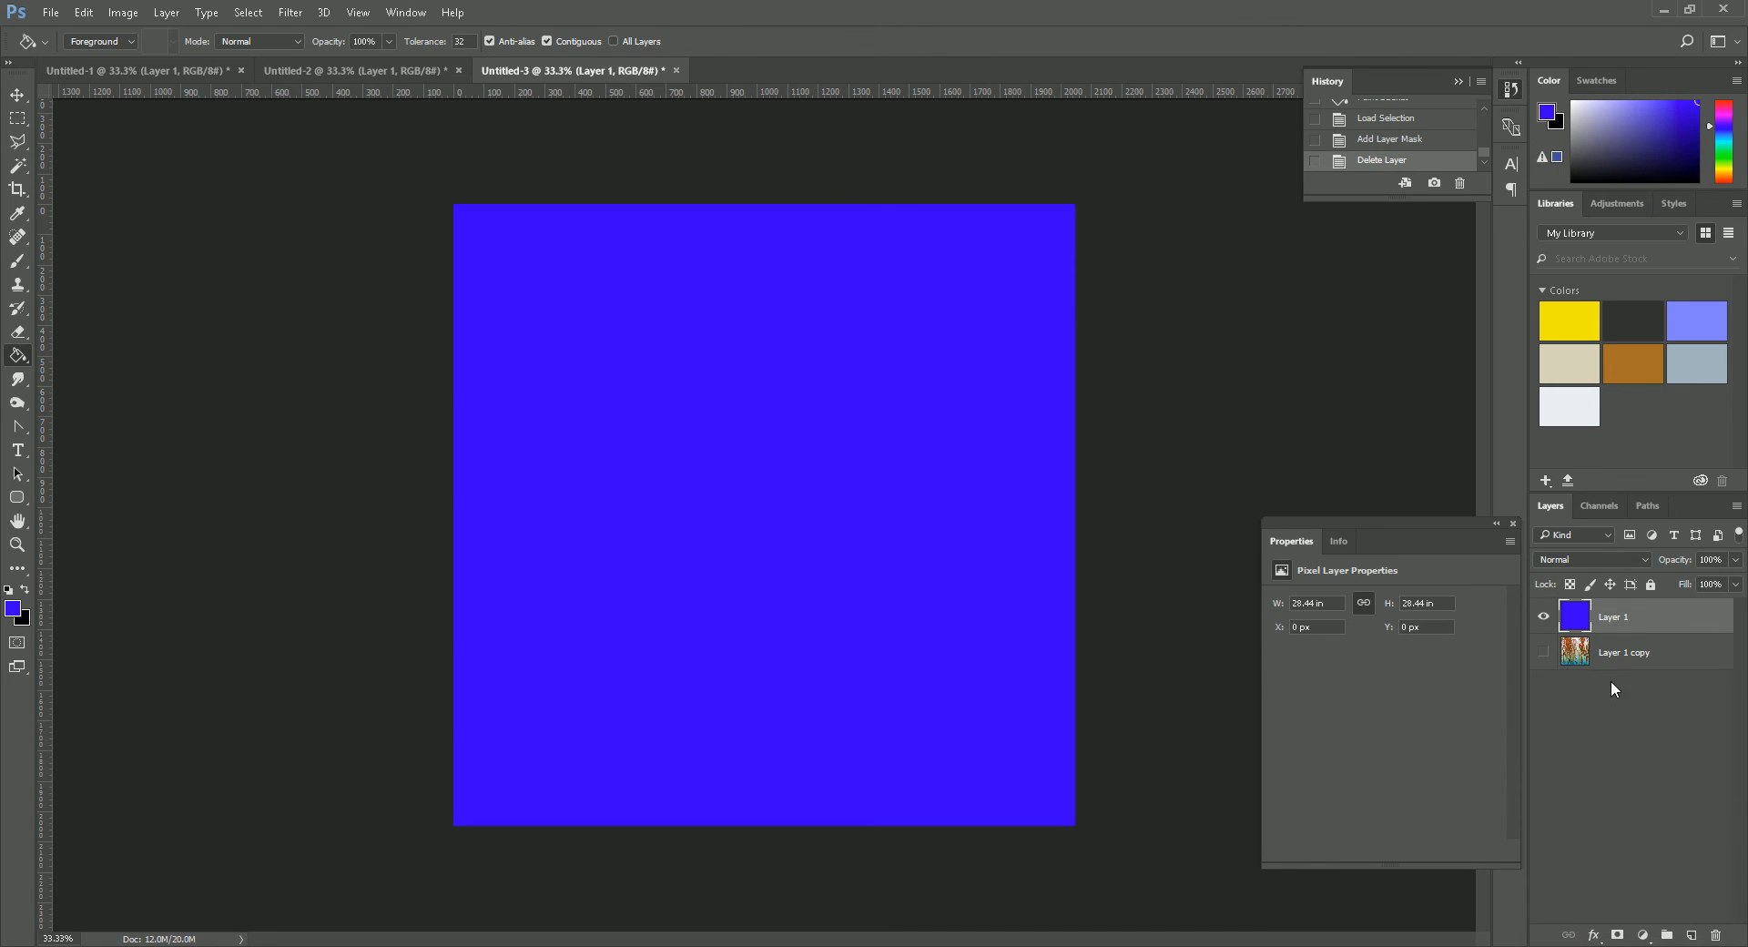
pyautogui.moveTo(1575, 619); pyautogui.dragTo(1715, 934)
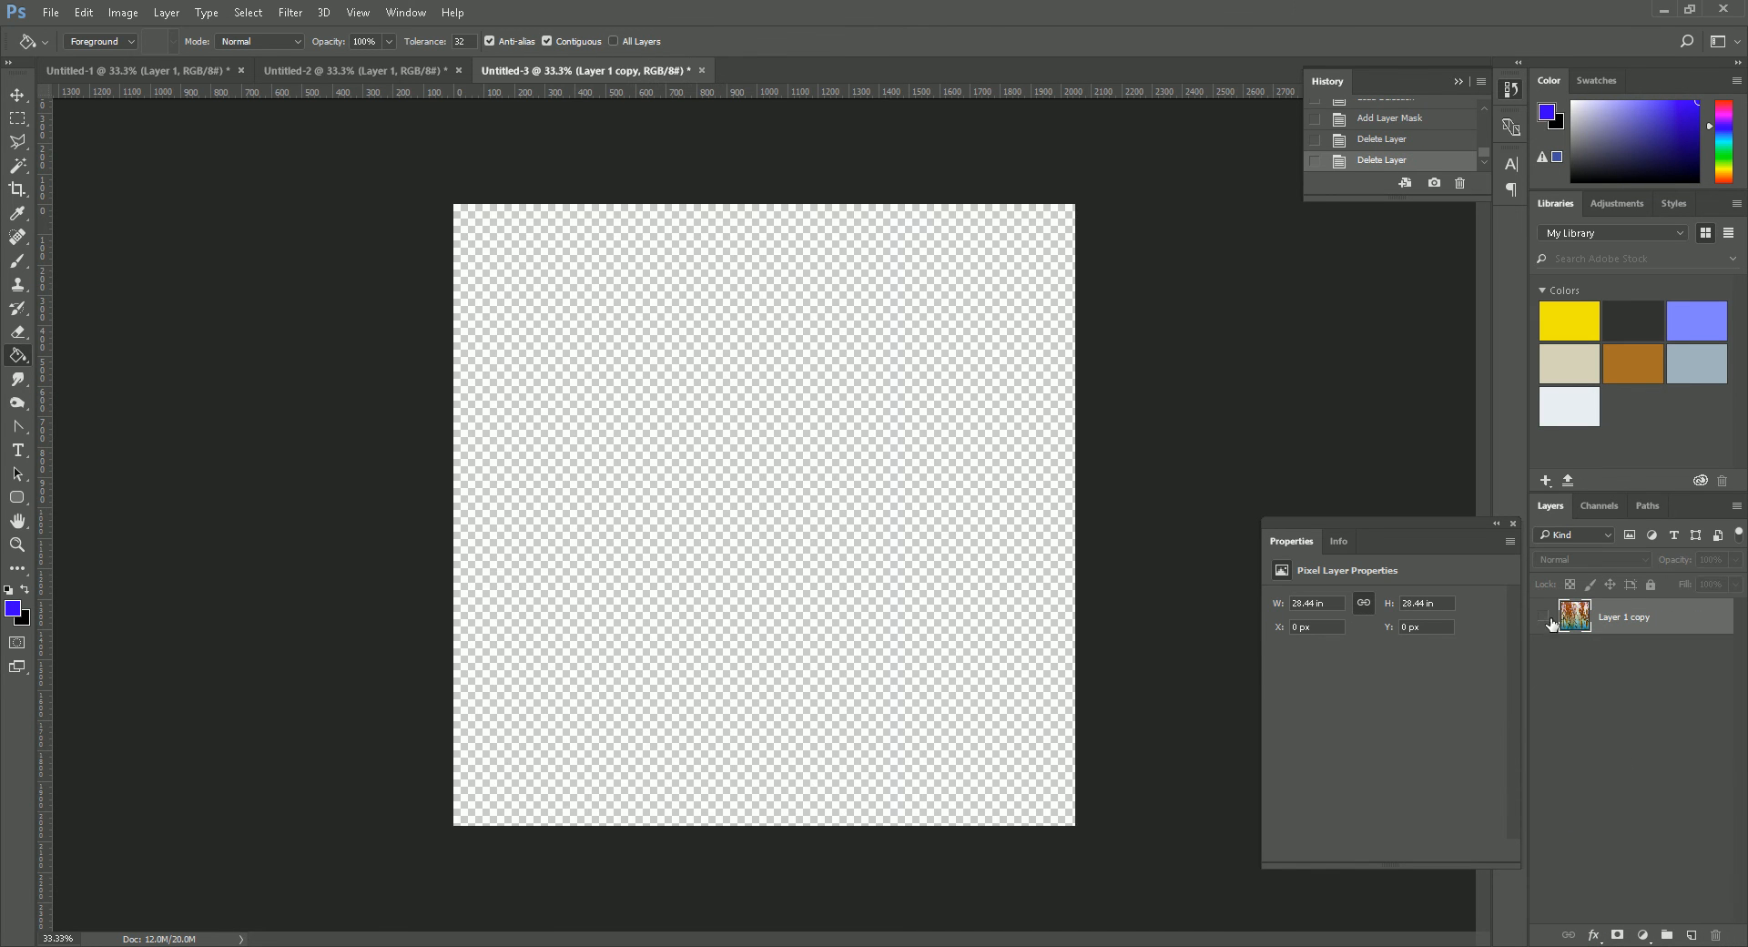
pyautogui.click(1599, 505)
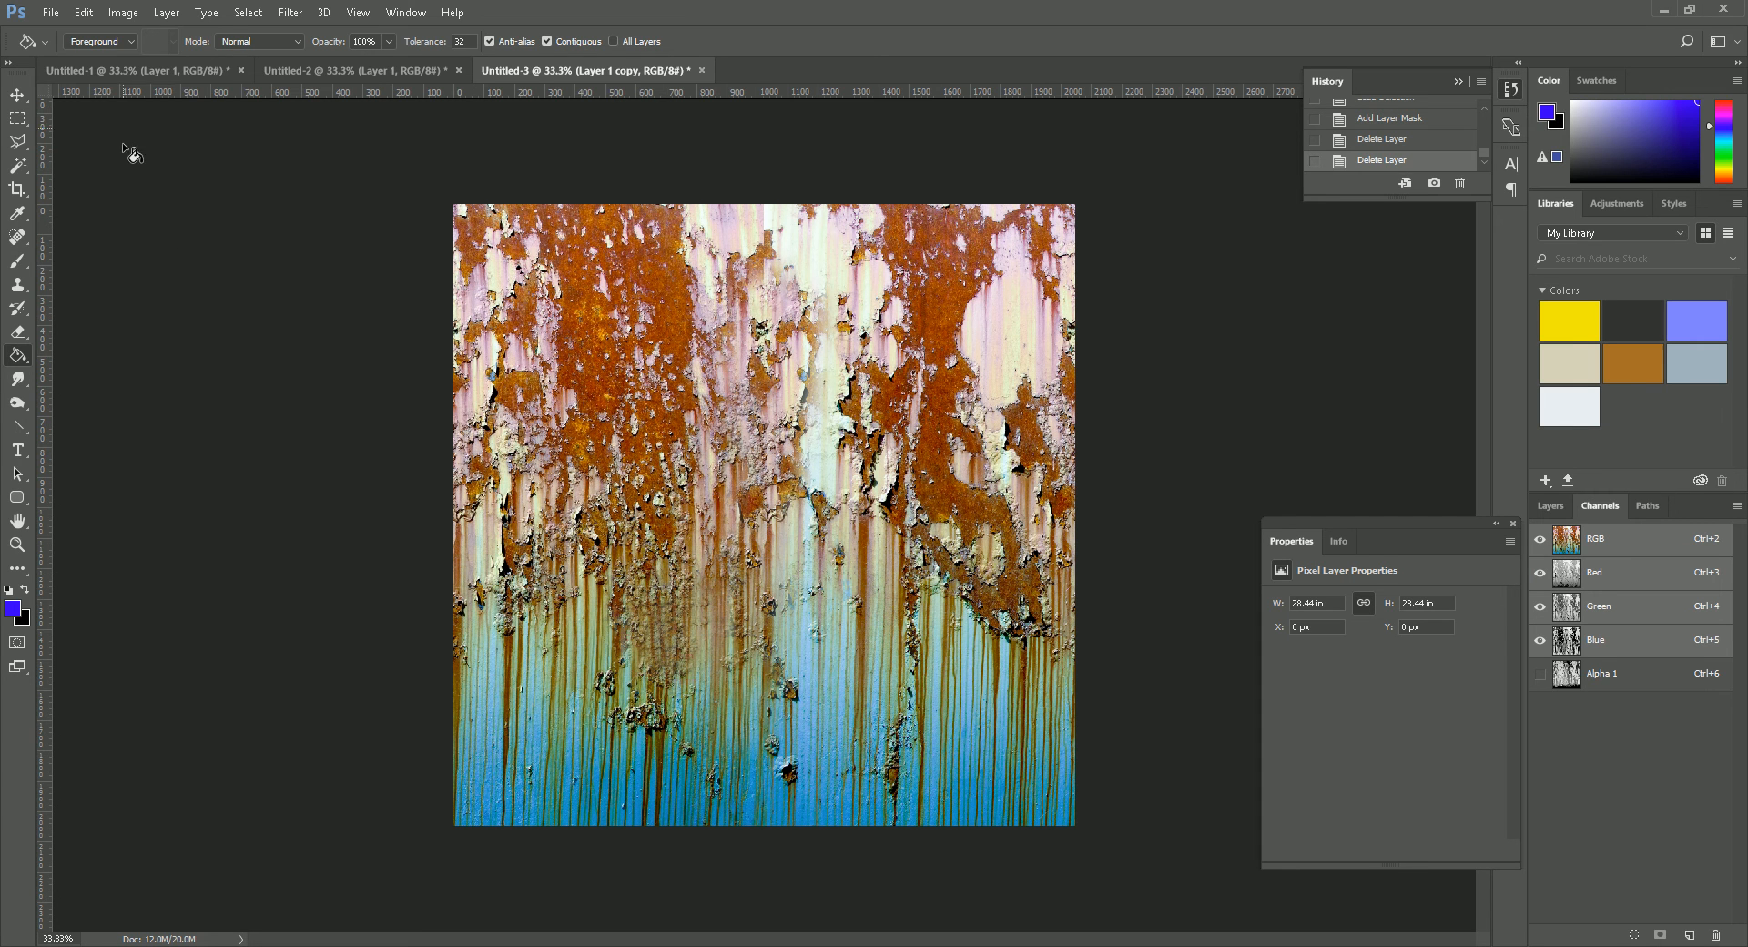
# - Save the rust texture in the Assets folder as the Targa file RustDecal_01 with alpha channels included, at 32 bits/pixel
pyautogui.click(51, 13)
pyautogui.click(85, 211)
pyautogui.click(491, 382)
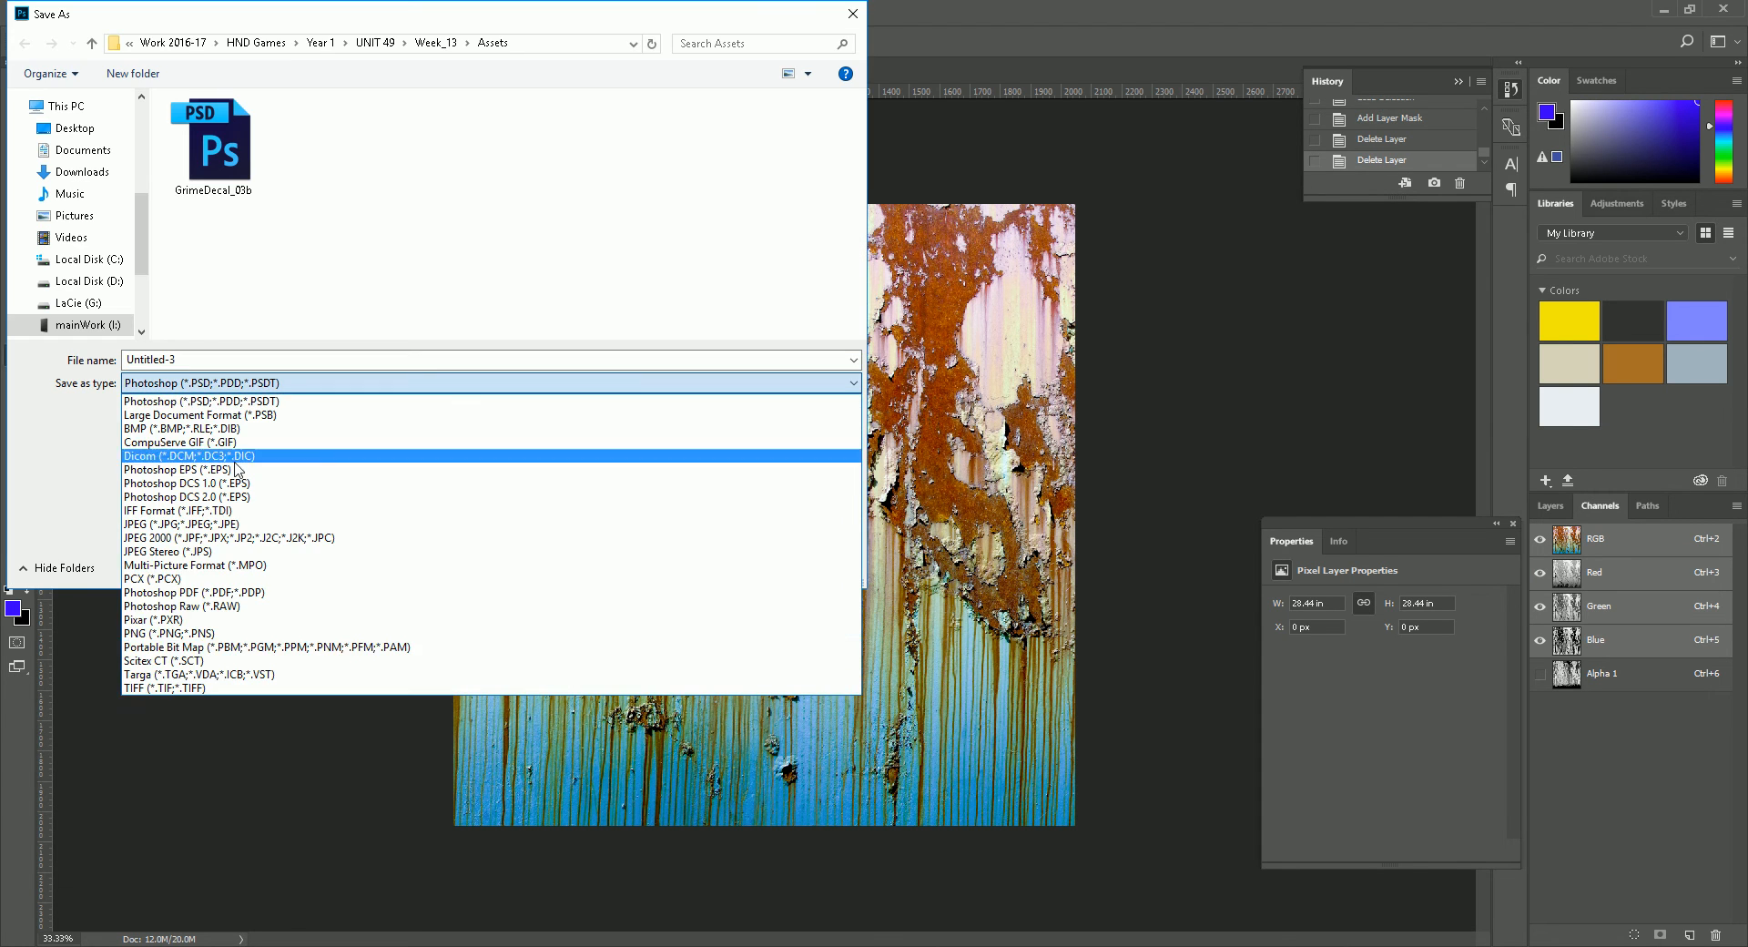
pyautogui.click(209, 664)
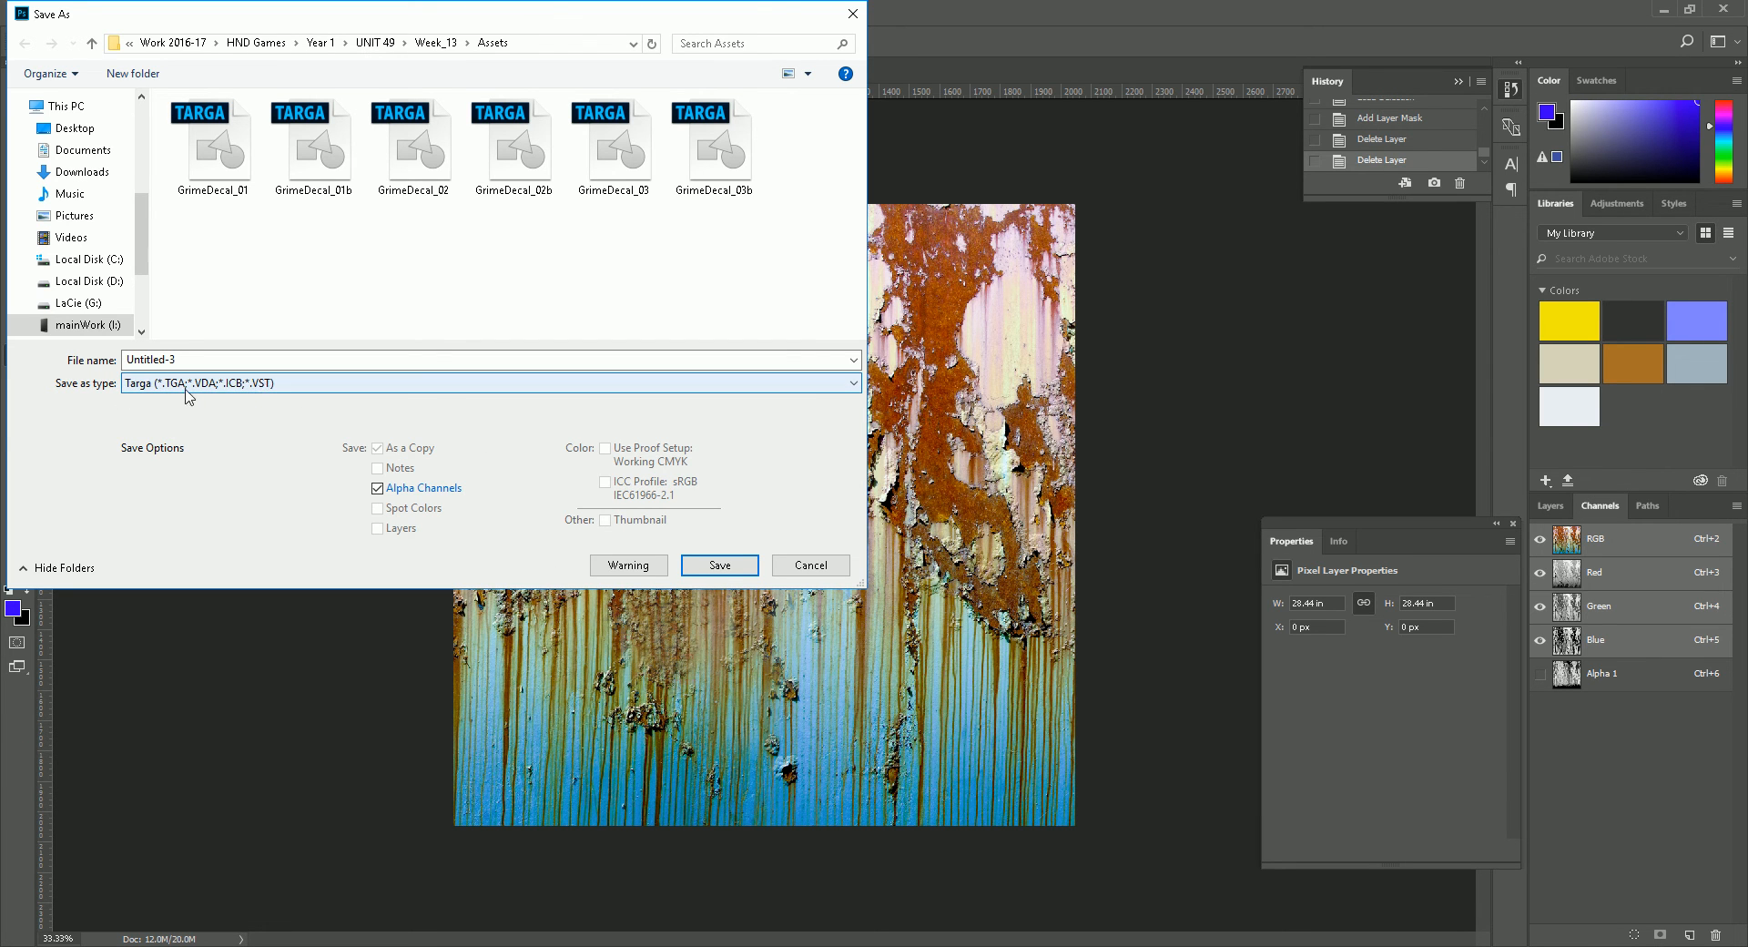
pyautogui.click(215, 359)
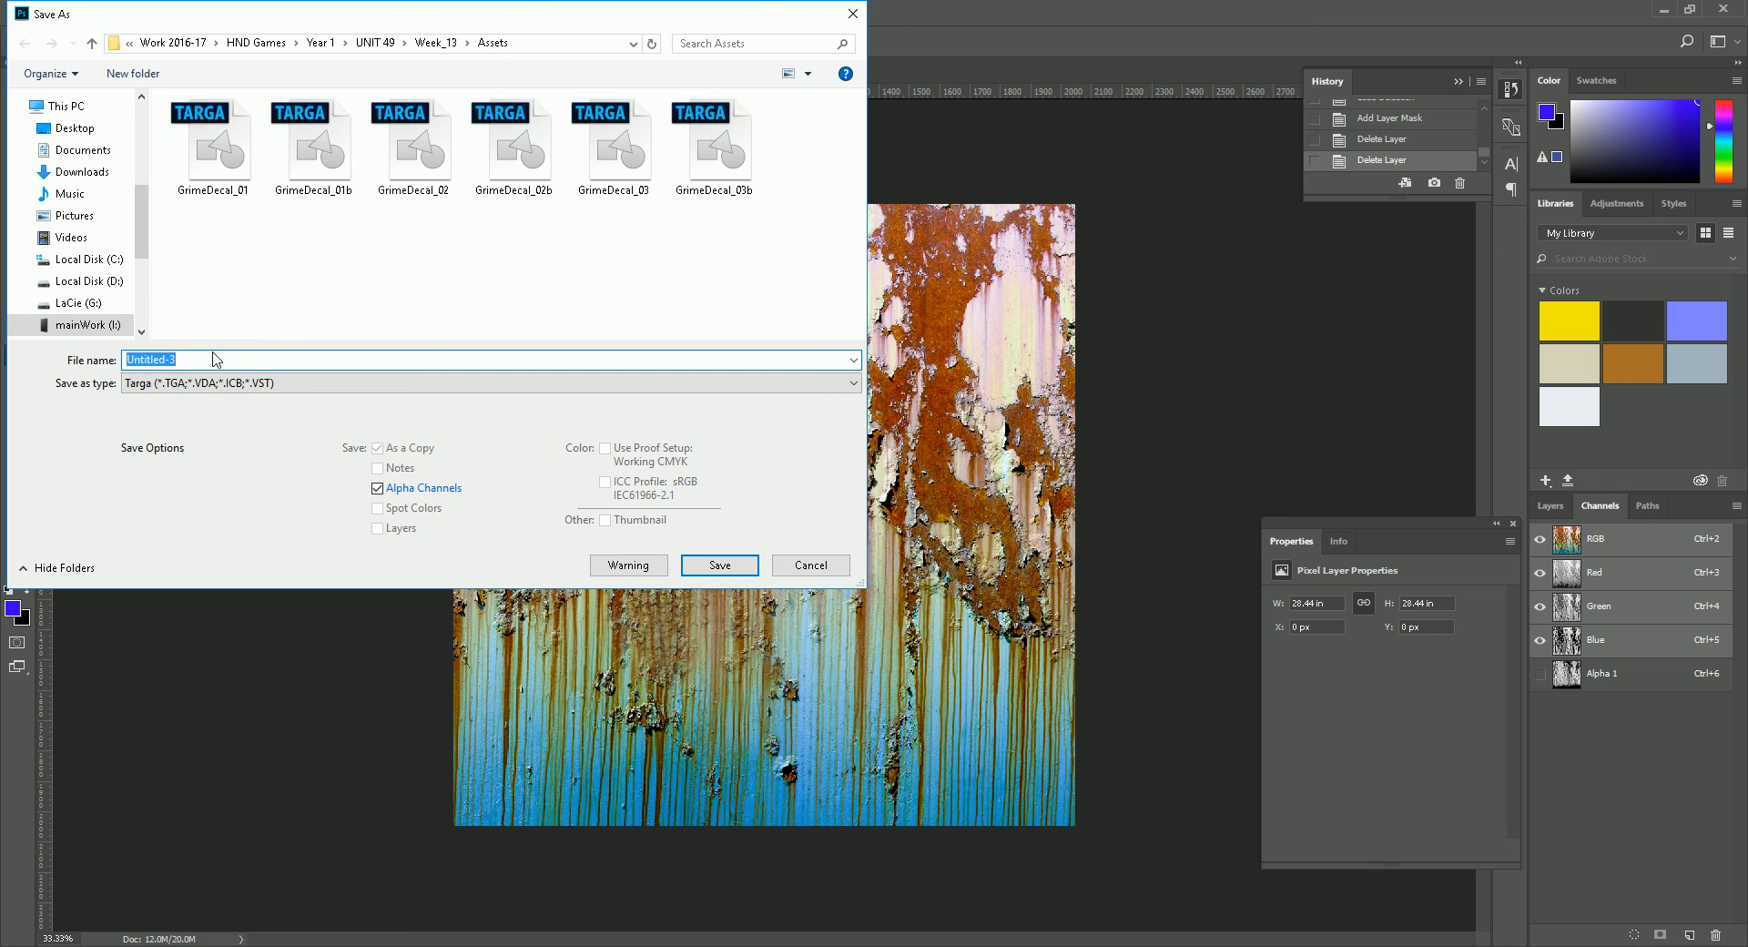
pyautogui.write('RustDecal_01')
pyautogui.click(719, 565)
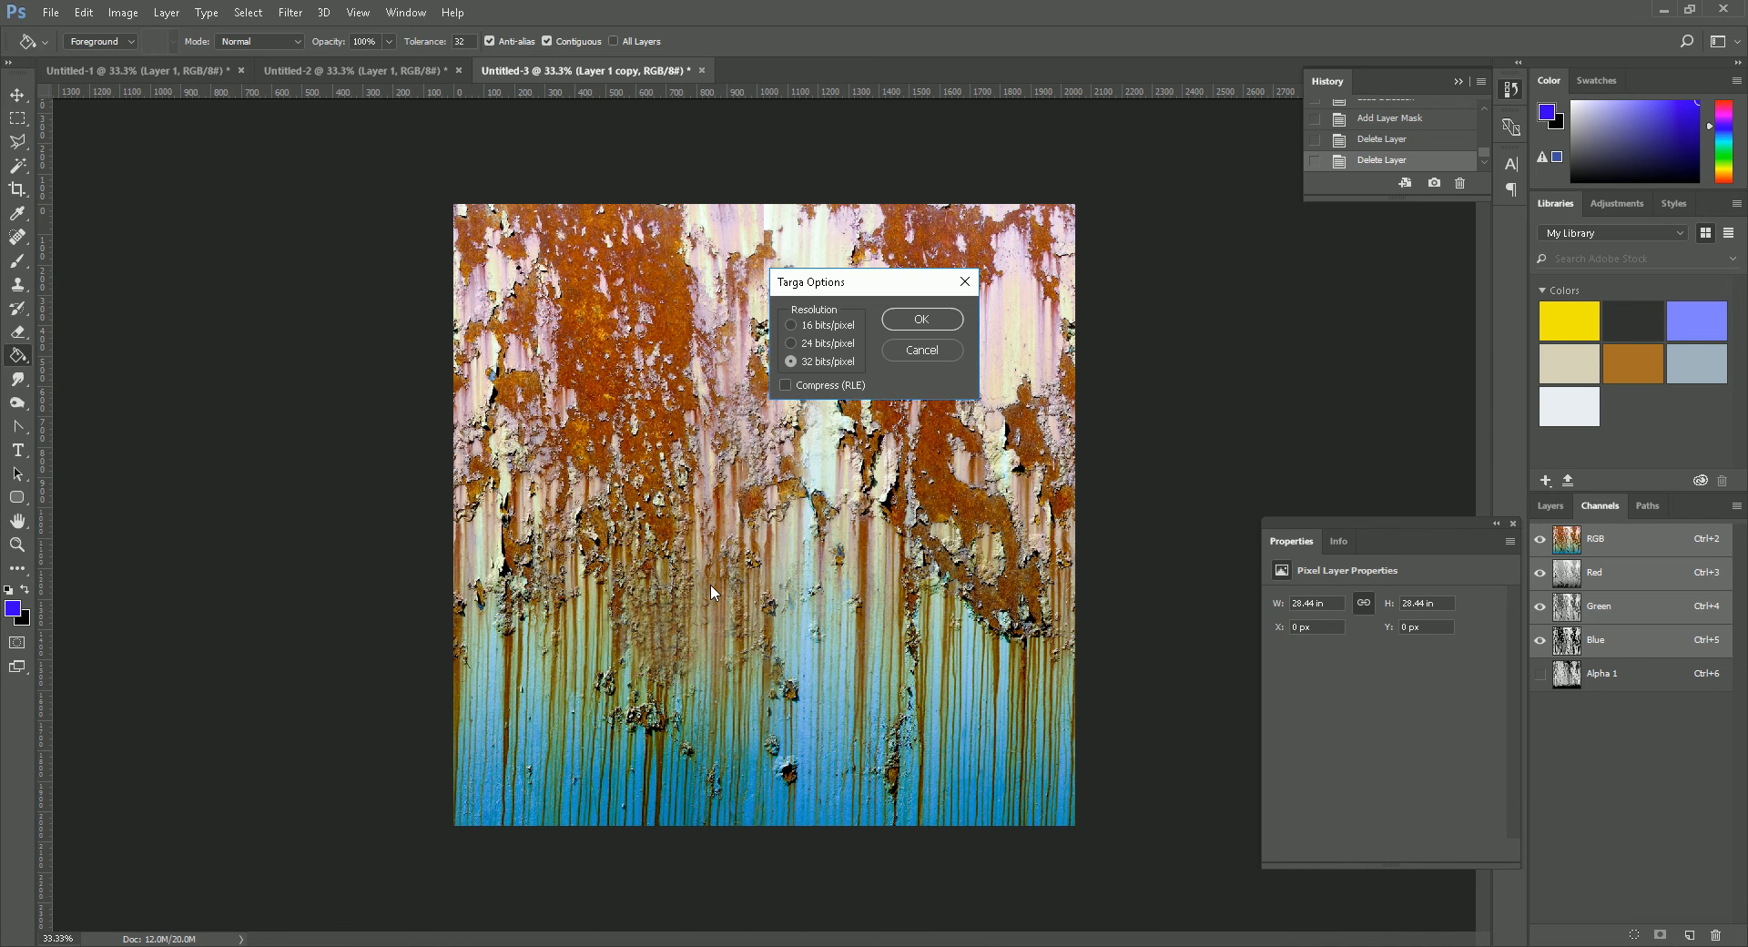
pyautogui.click(923, 319)
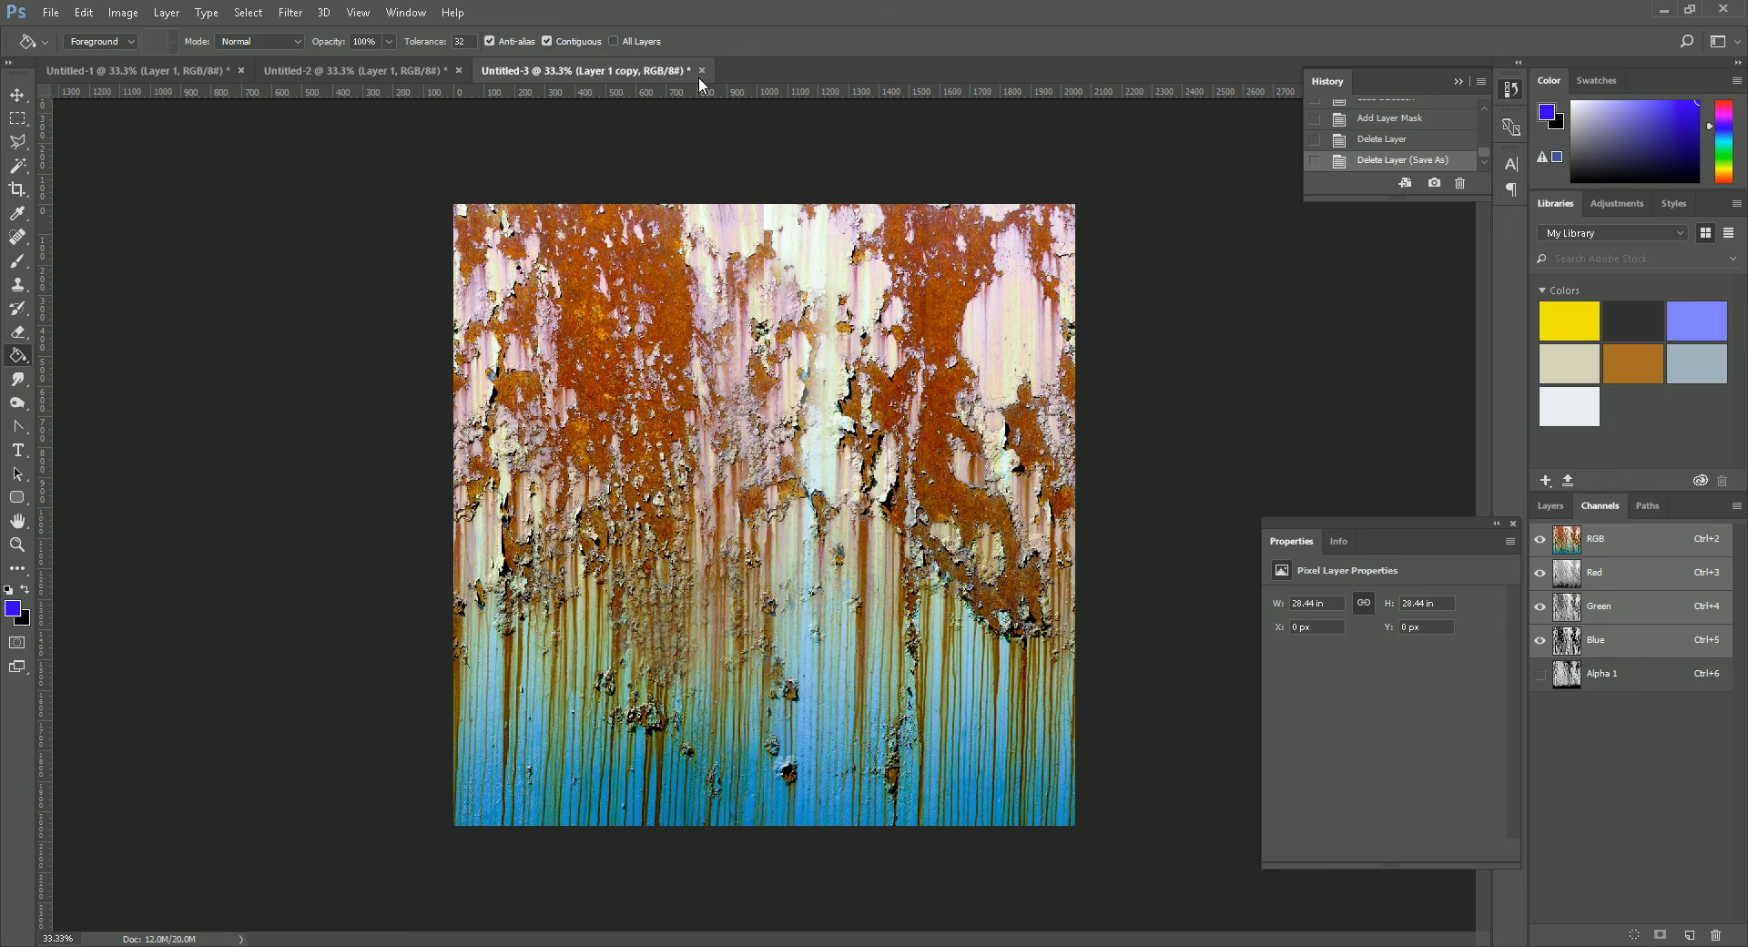
# - Open GrimeDecal_01.tga, examine its alpha channel and layer structure, and close the file
pyautogui.click(50, 12)
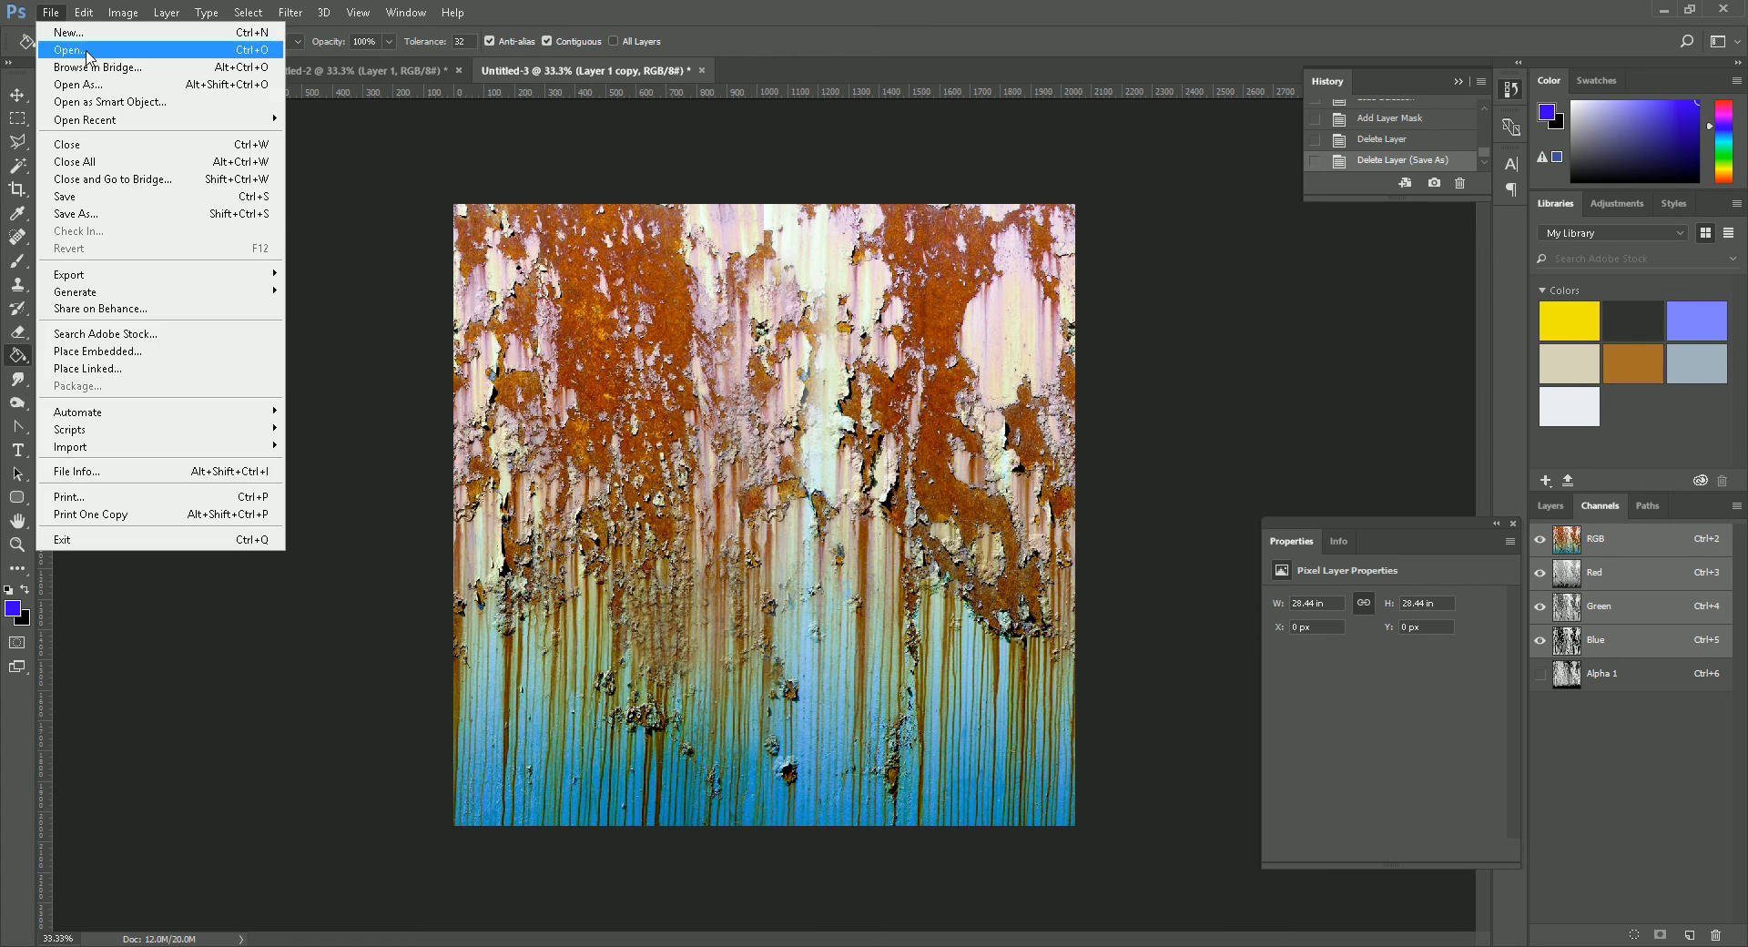
pyautogui.click(59, 46)
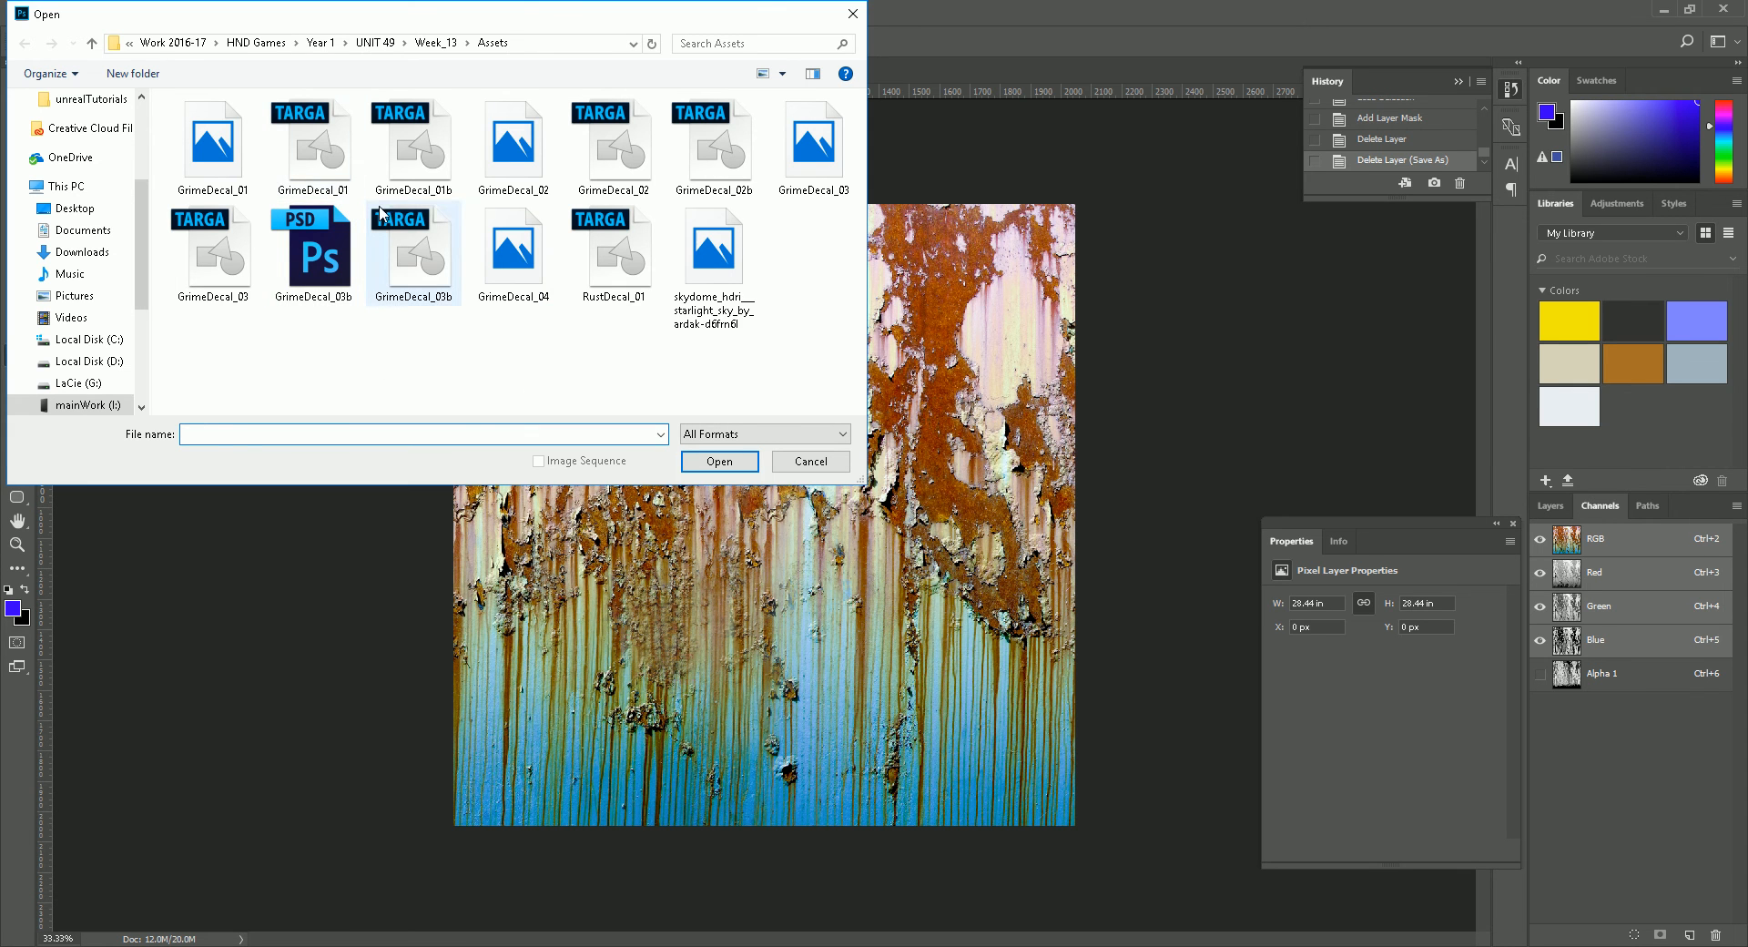
pyautogui.click(312, 146)
pyautogui.click(720, 461)
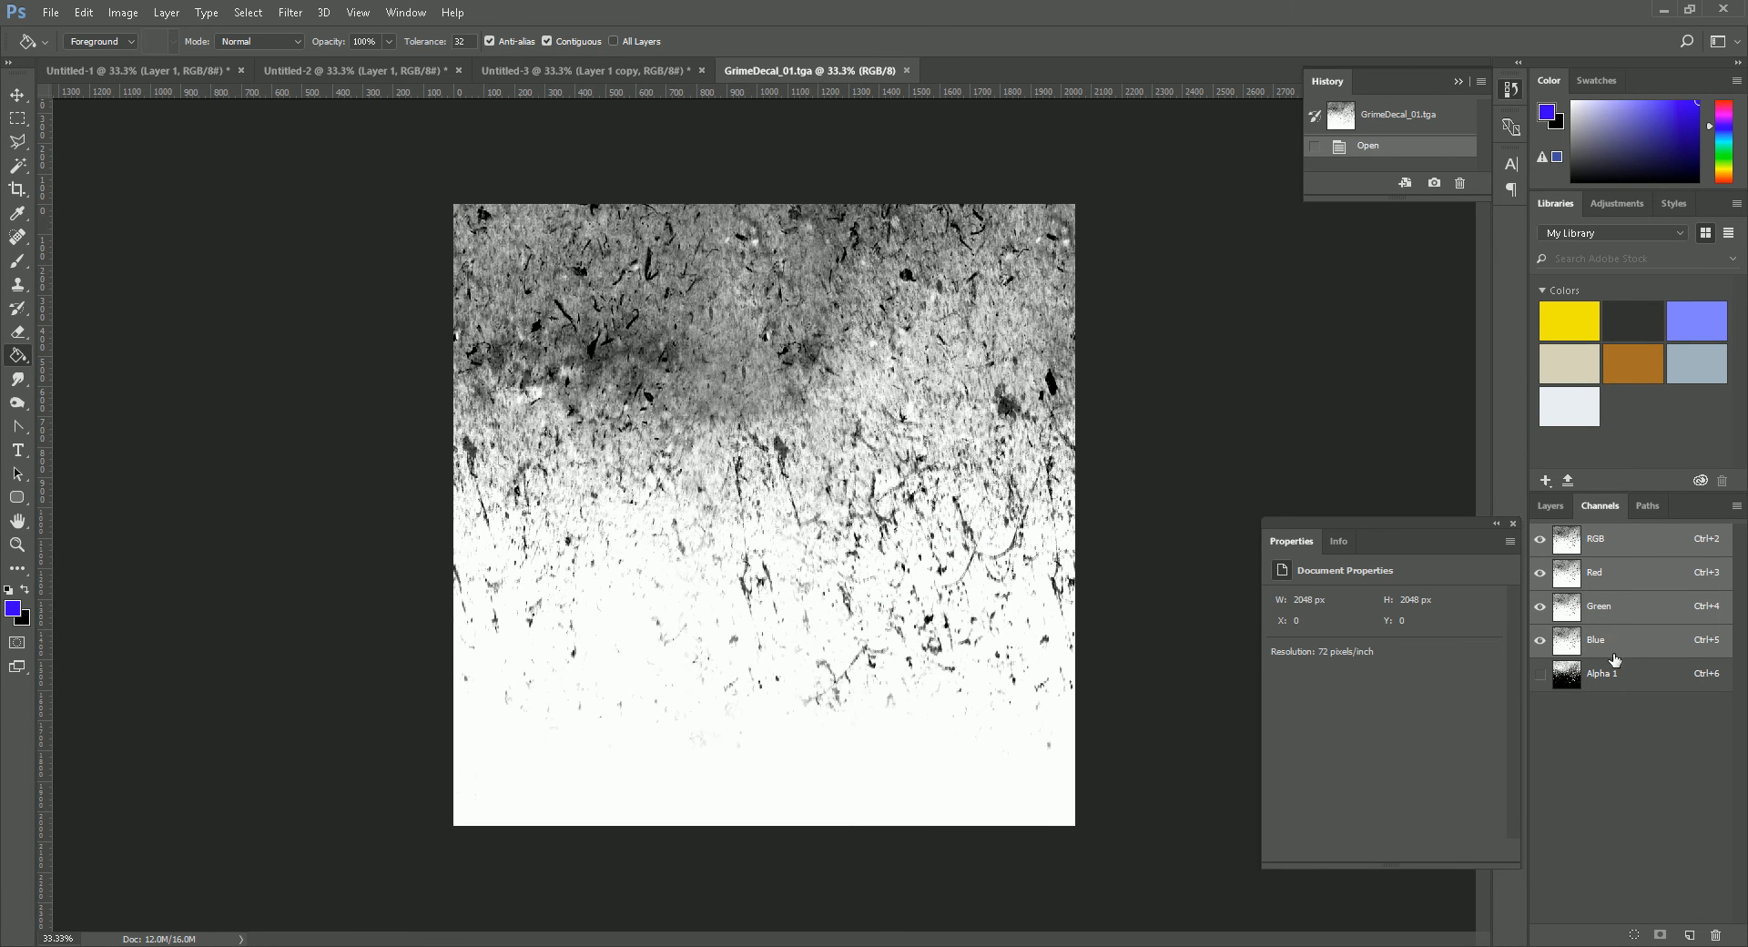
pyautogui.click(1557, 675)
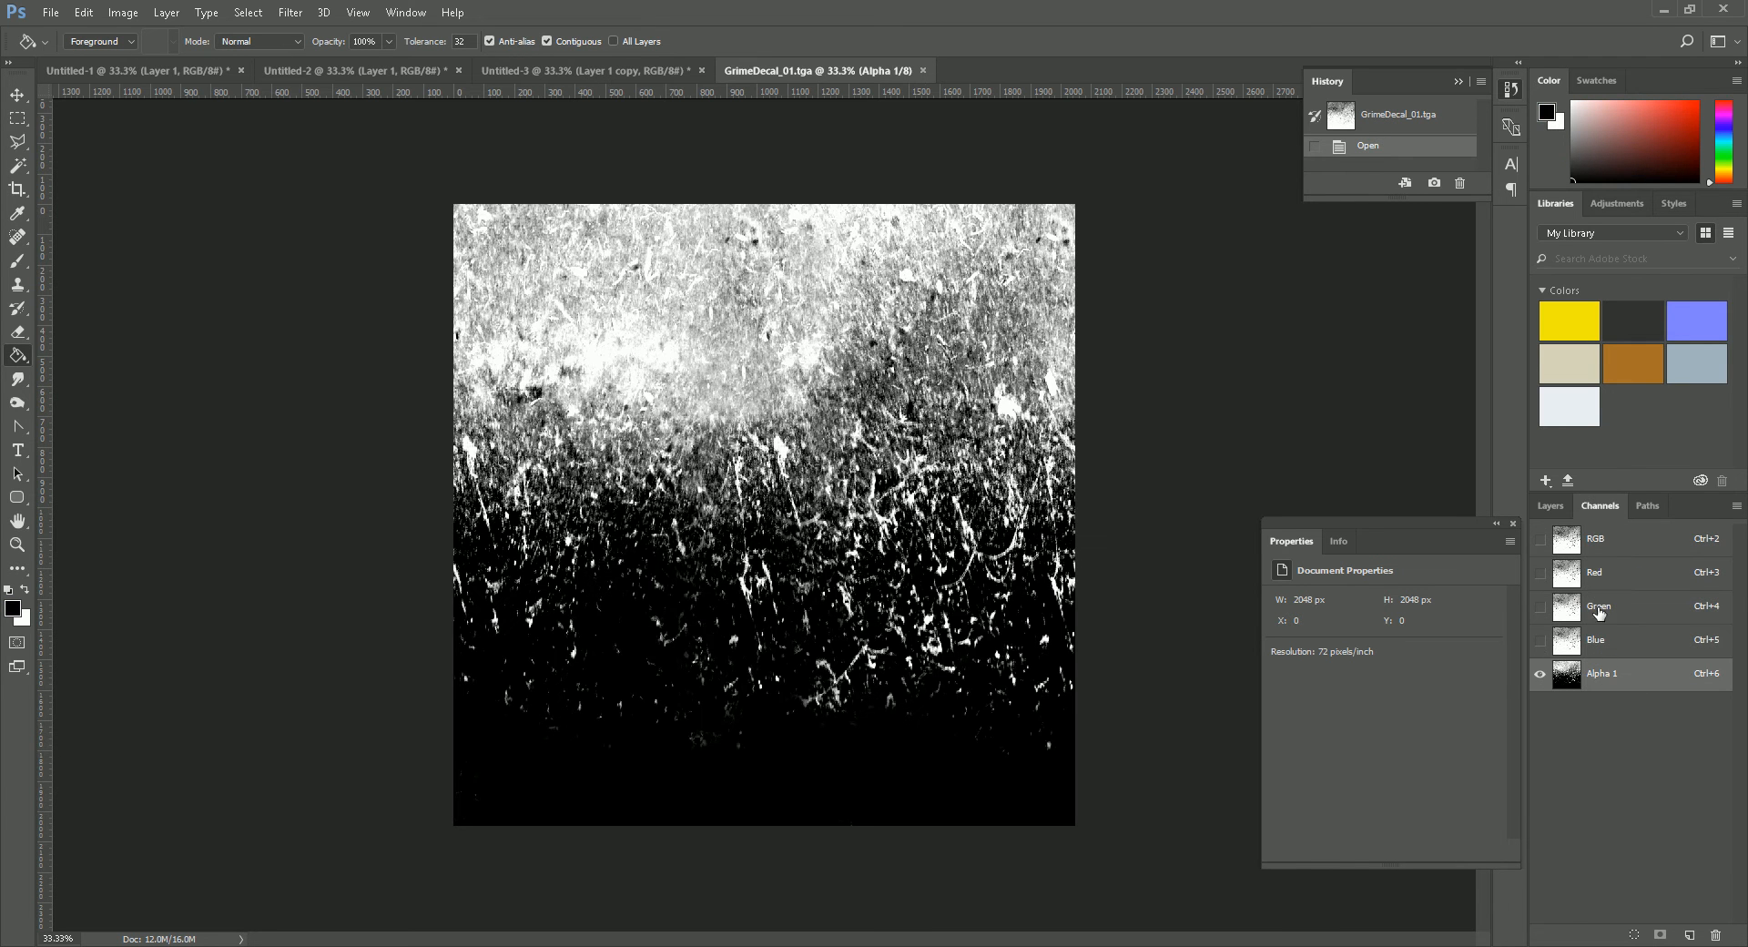
pyautogui.click(1551, 505)
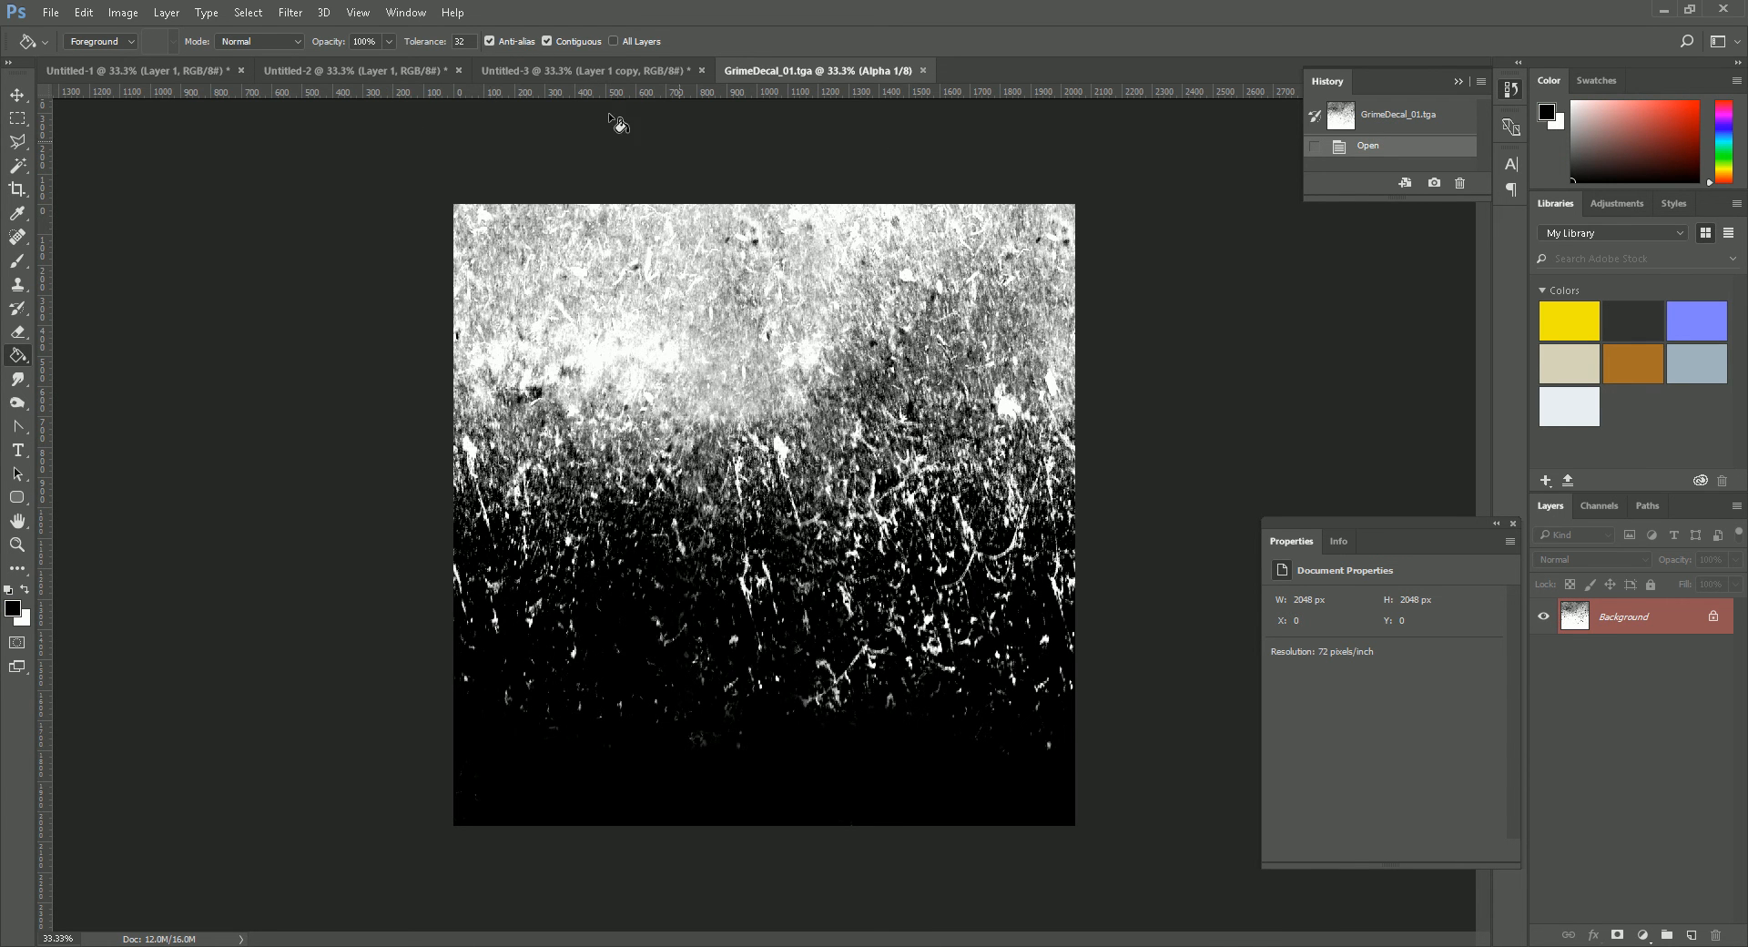
pyautogui.click(921, 71)
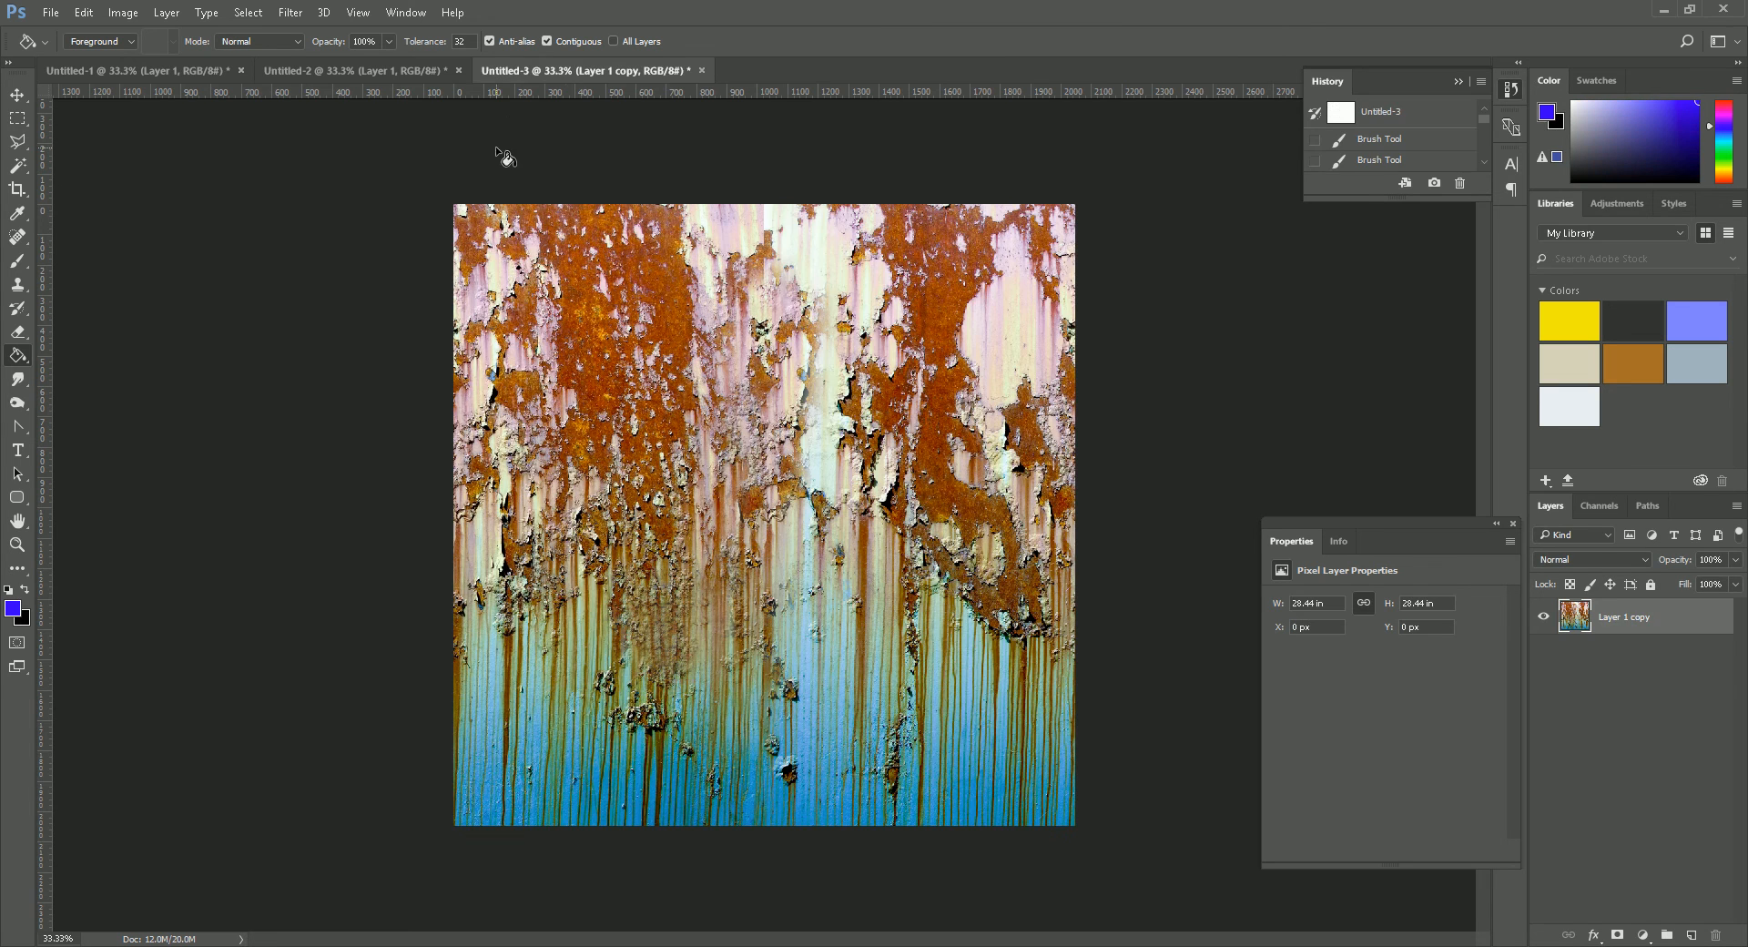
# - Copy the whole graffiti drawing in the Untitled-1 document and paste it into a new alpha channel
pyautogui.click(125, 76)
pyautogui.moveTo(1317, 534); pyautogui.dragTo(1487, 564)
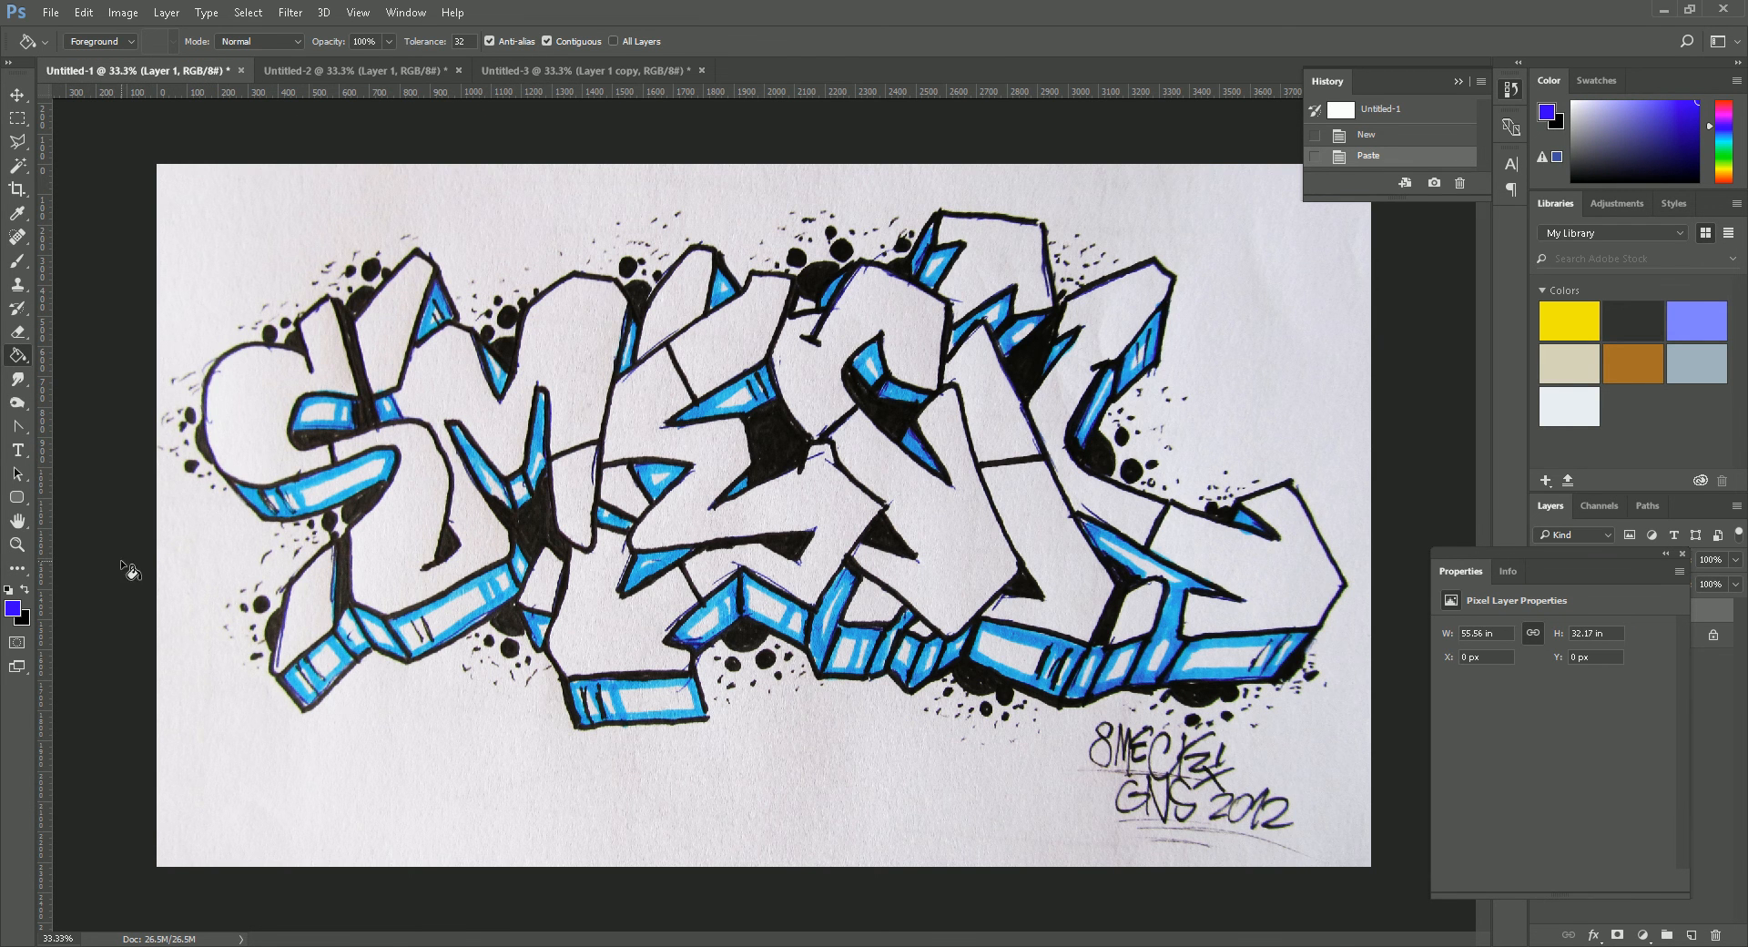
pyautogui.click(15, 544)
pyautogui.keyDown('alt'); pyautogui.click(833, 581); pyautogui.keyUp('alt')
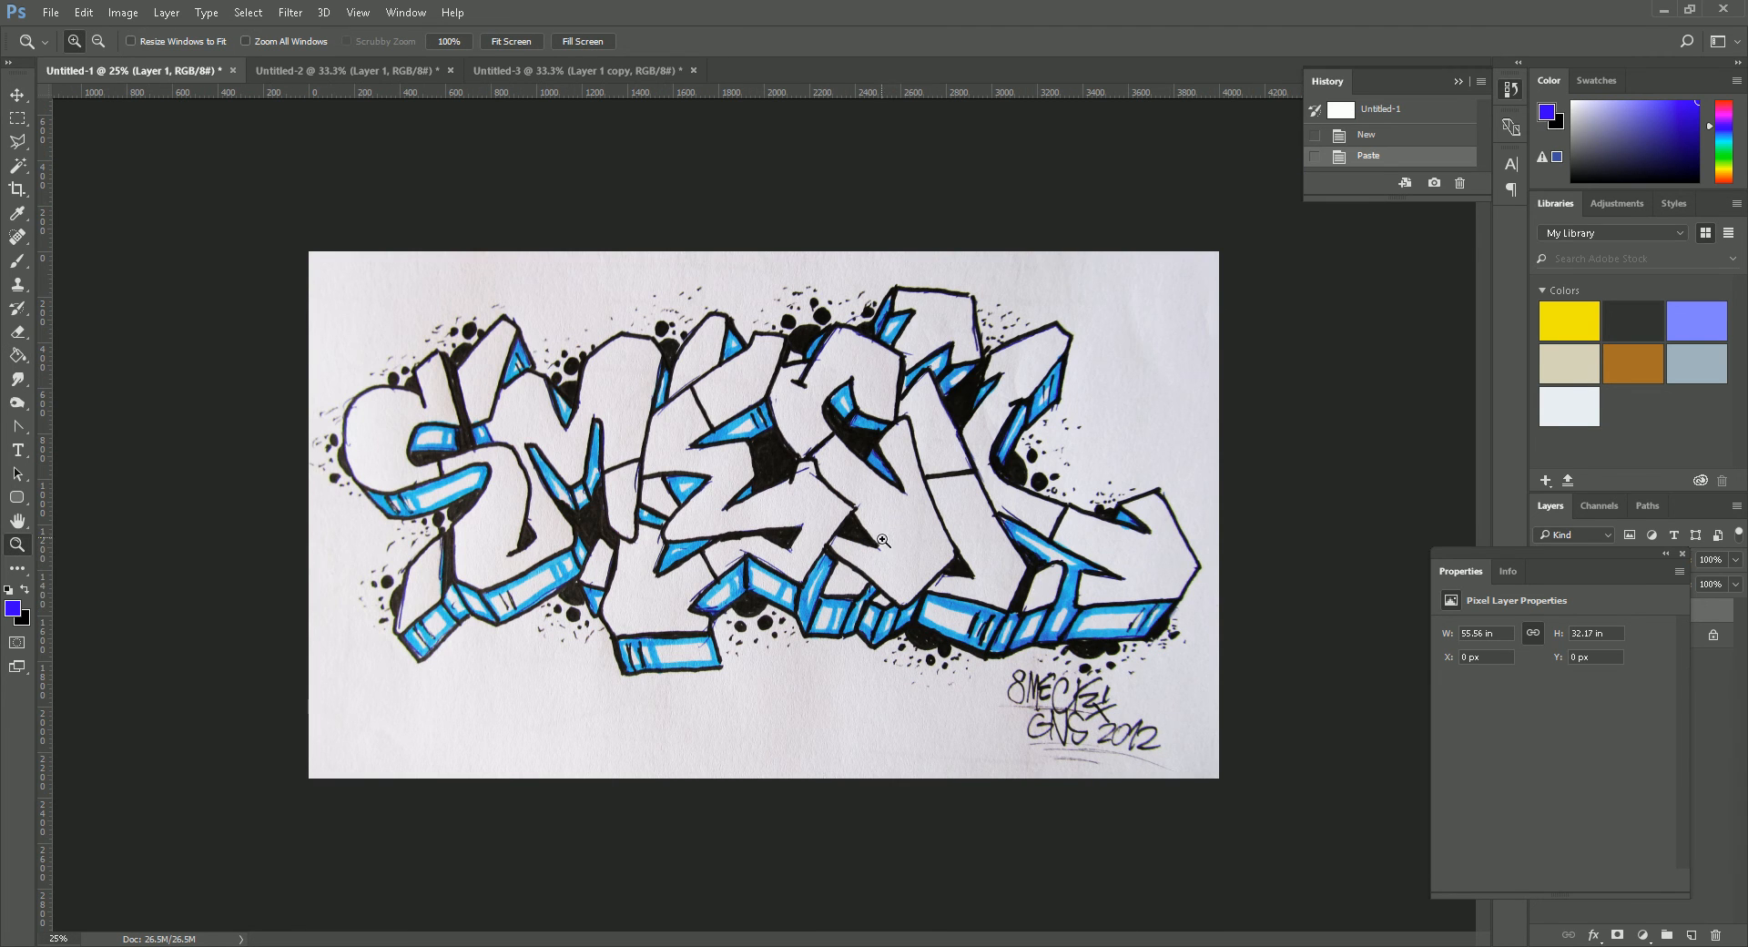
pyautogui.moveTo(1386, 572); pyautogui.dragTo(1387, 560)
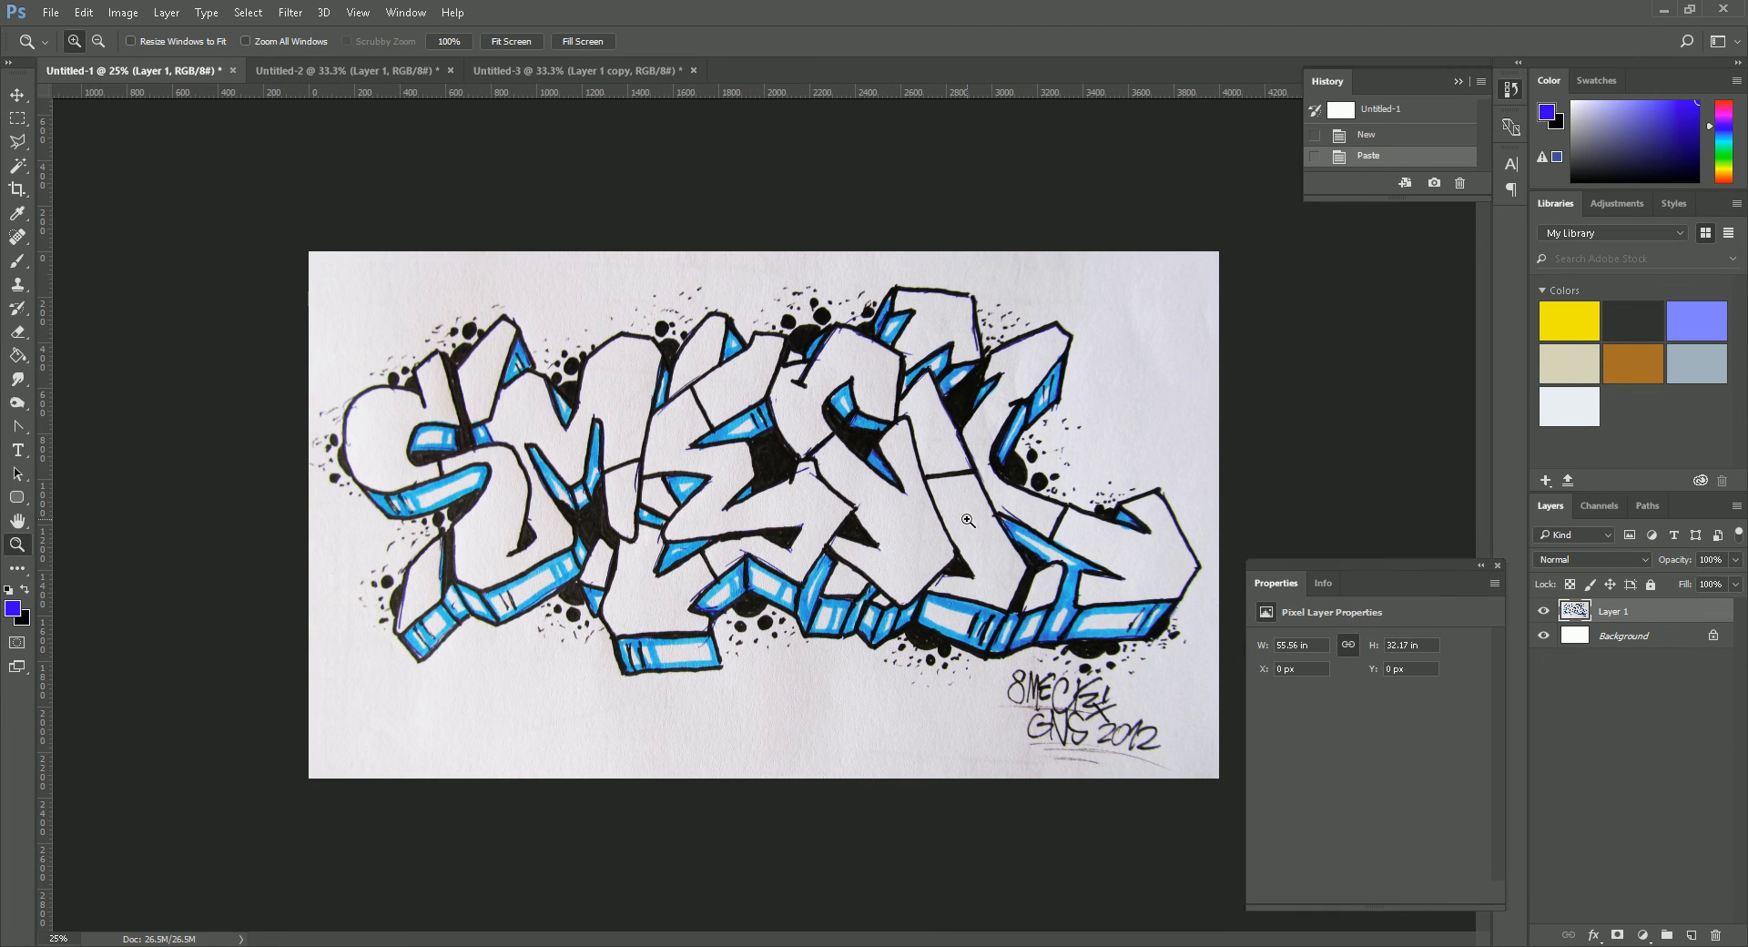
pyautogui.hotkey('ctrl', 'a')
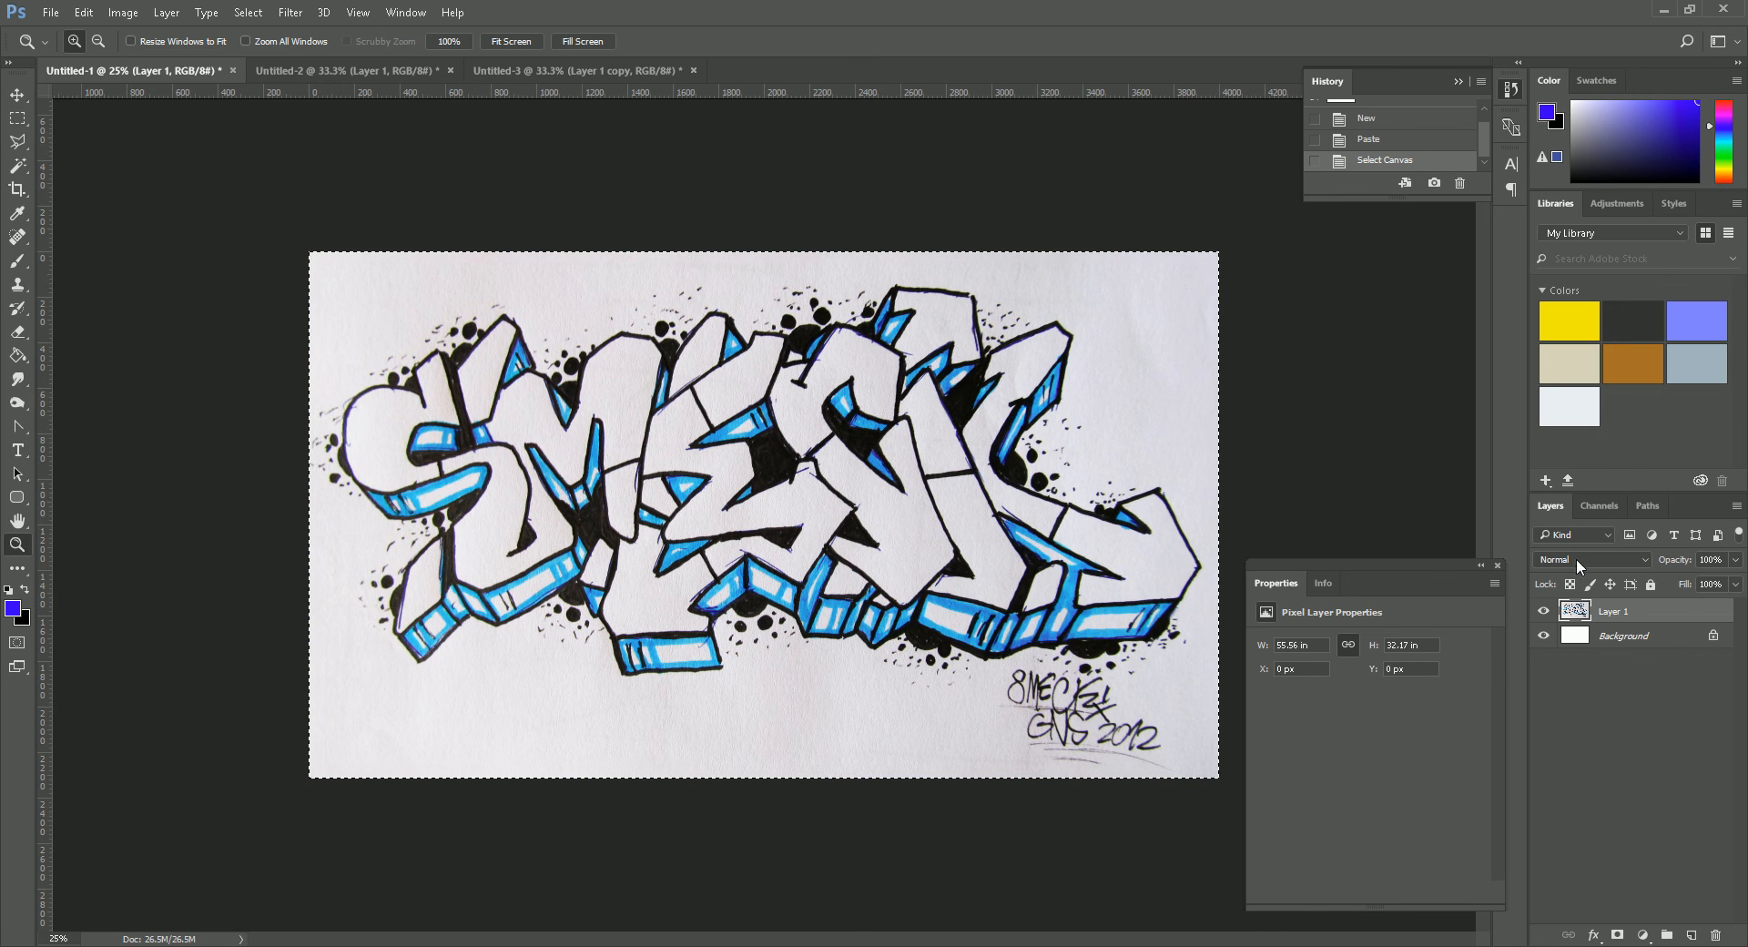
pyautogui.moveTo(1634, 616); pyautogui.dragTo(1675, 821)
pyautogui.click(1606, 505)
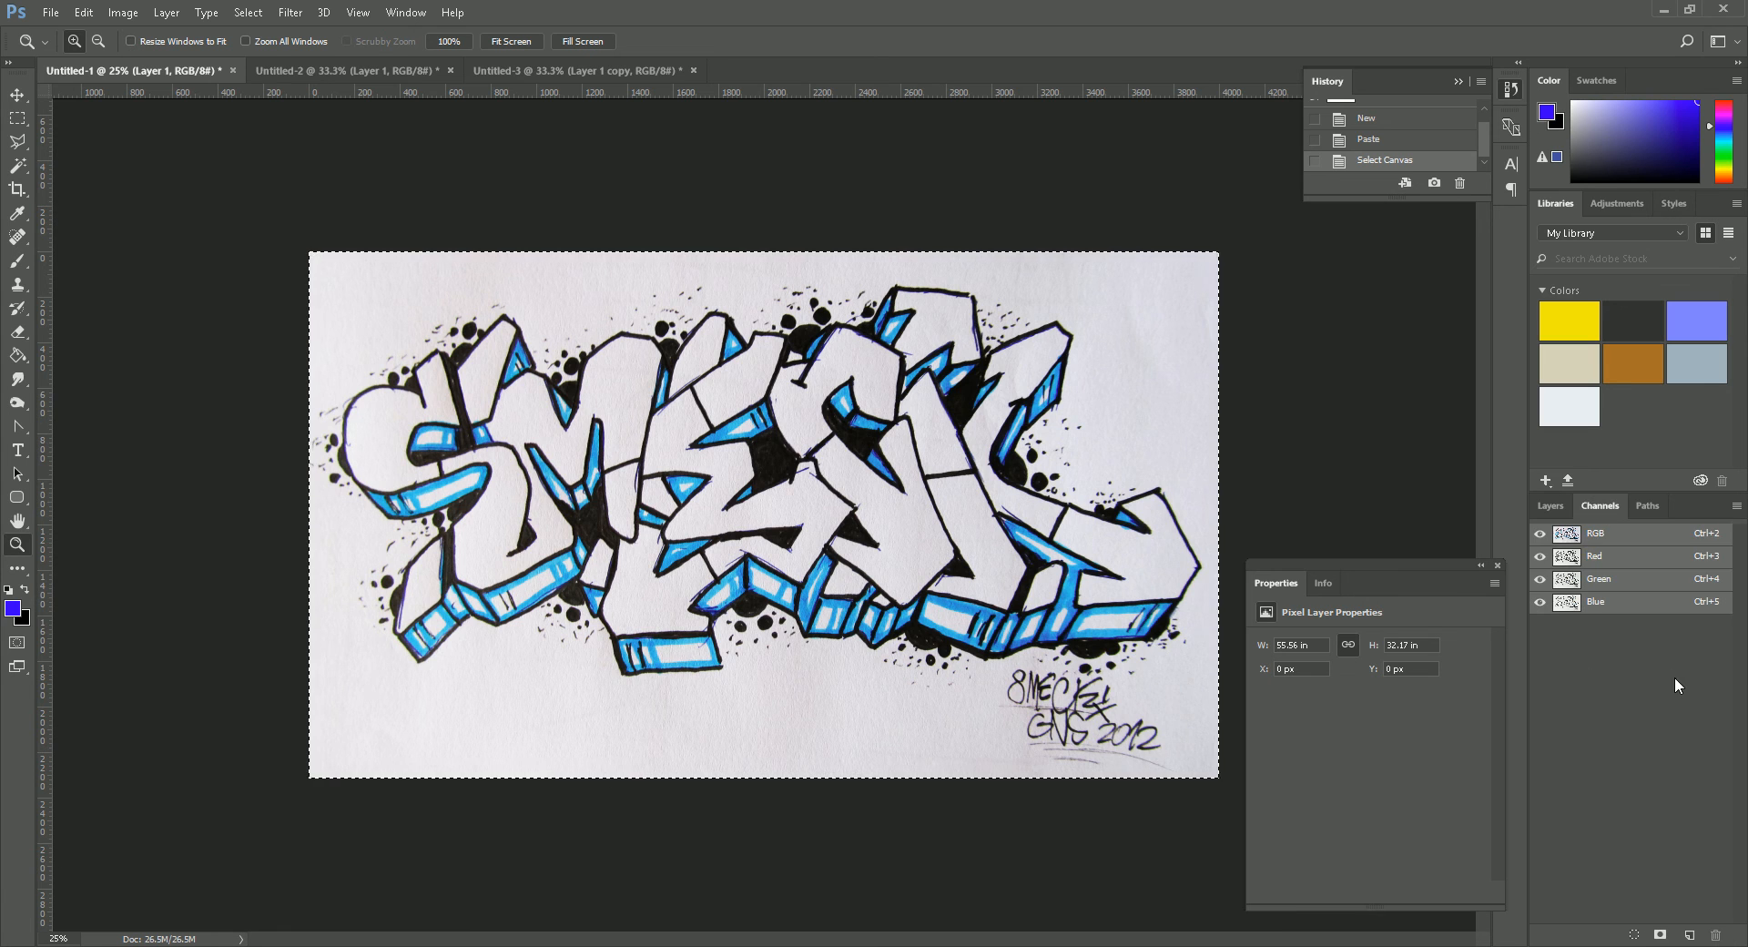
pyautogui.click(1689, 935)
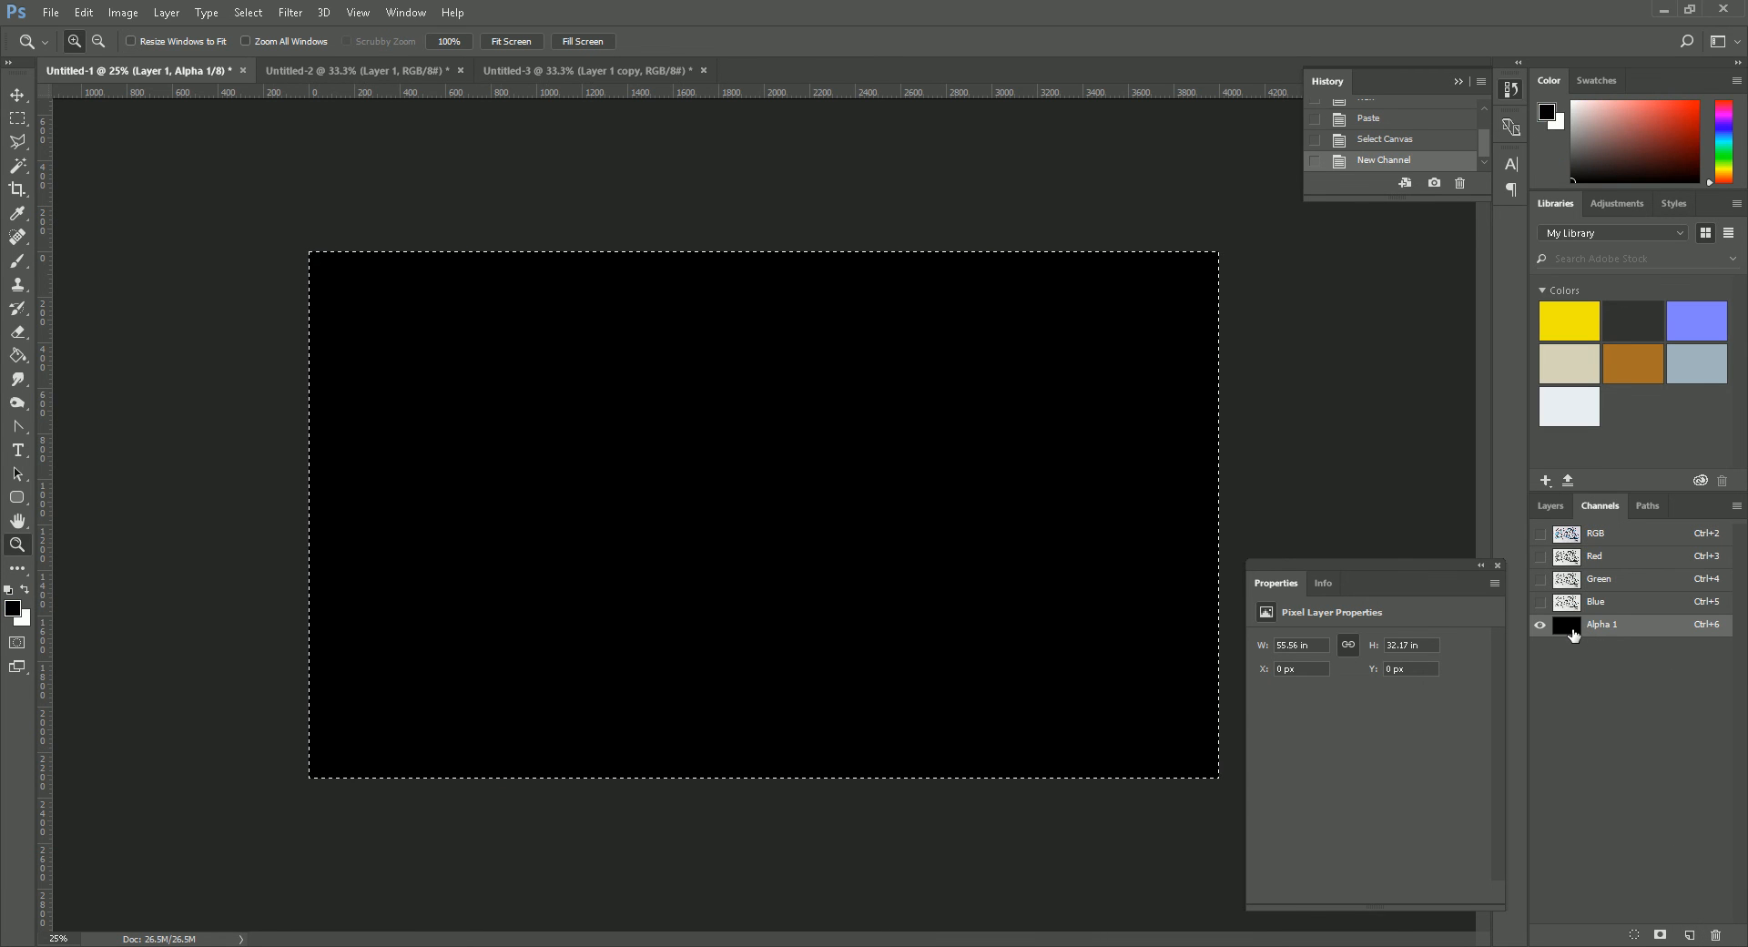
pyautogui.hotkey('ctrl', 'v')
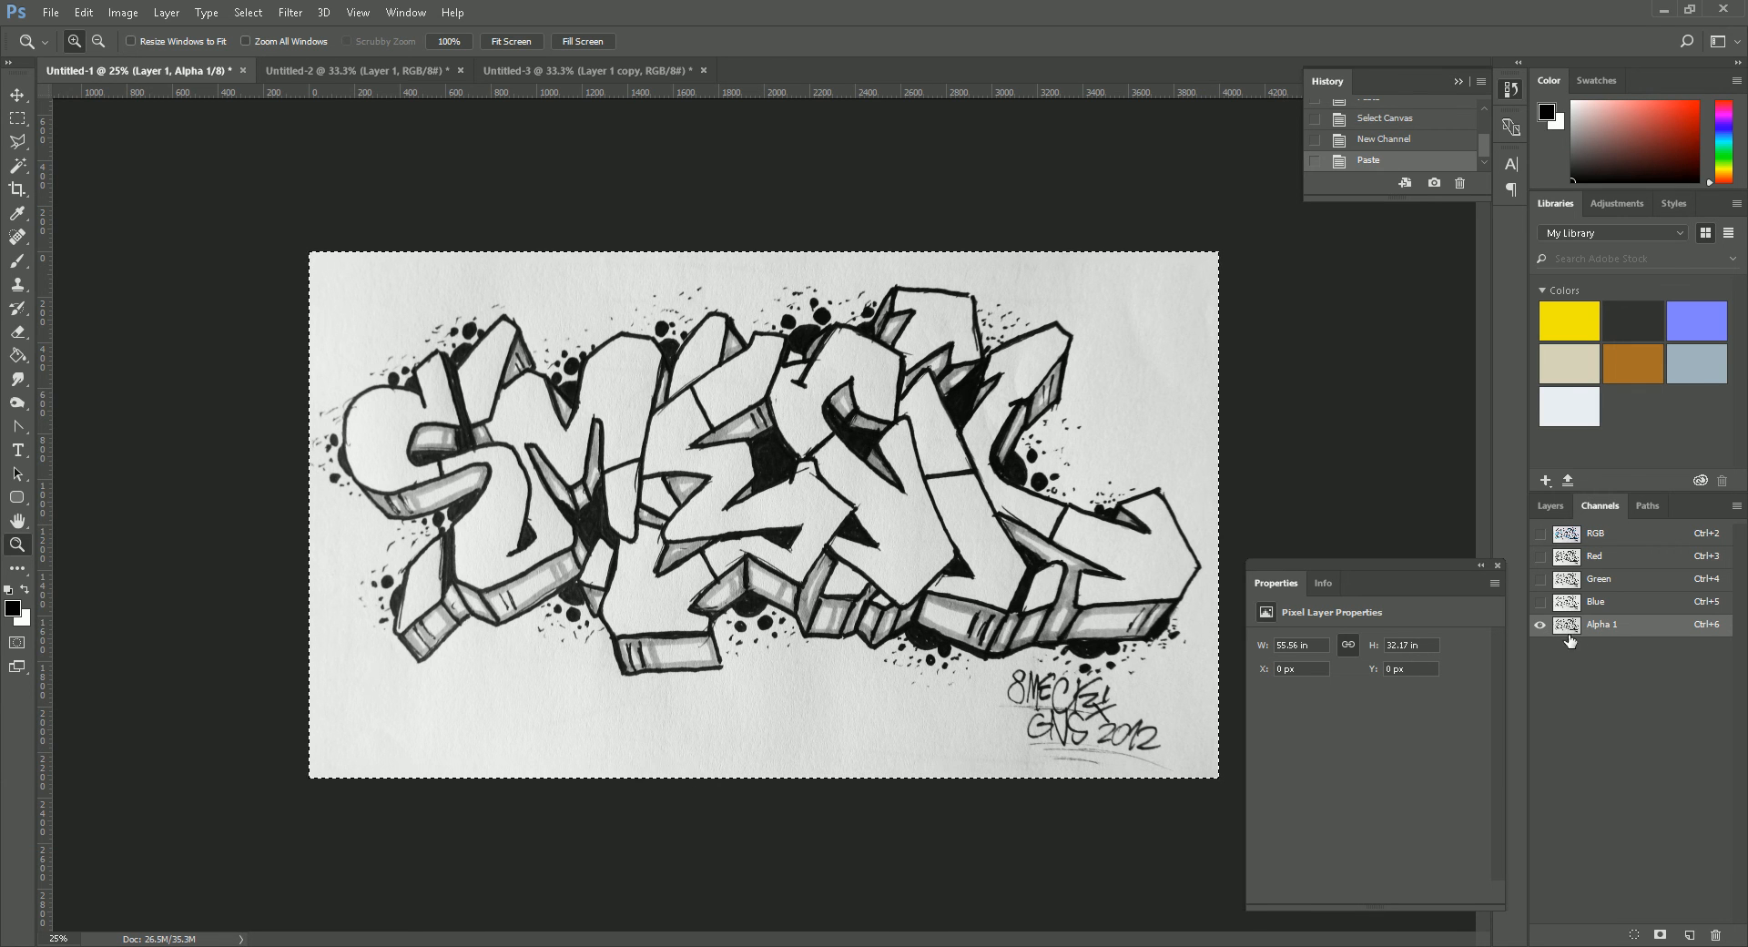
# - Invert the tones of the graffiti drawing in the alpha channel
pyautogui.click(123, 13)
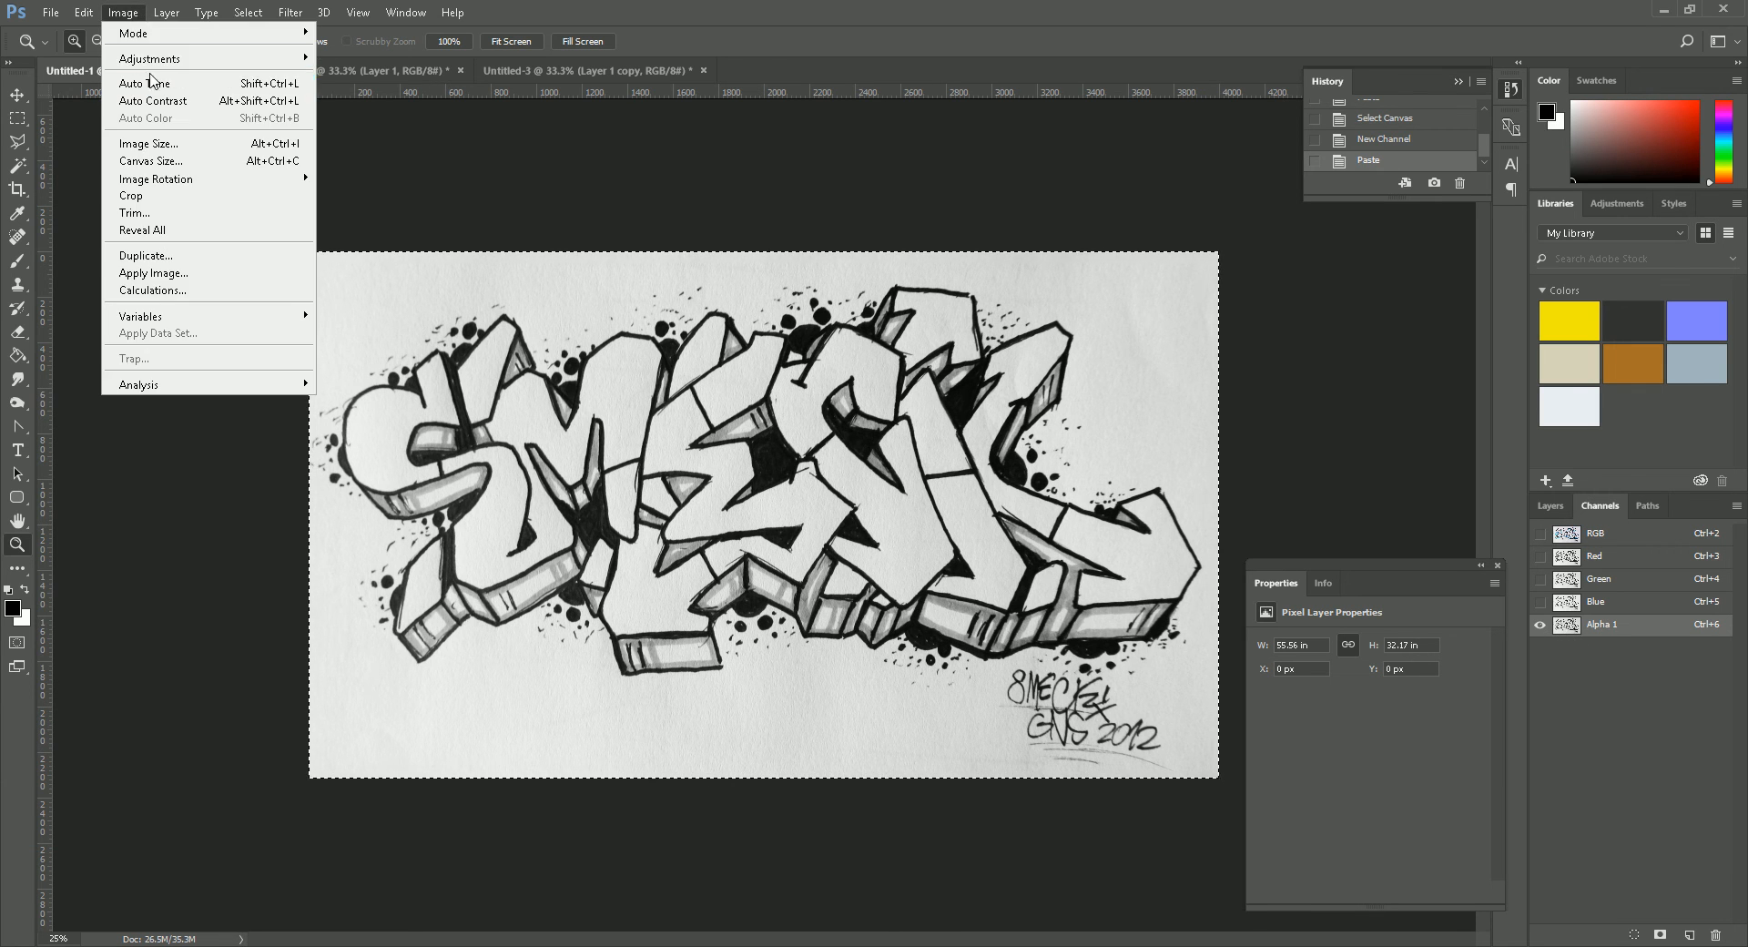
pyautogui.moveTo(273, 58)
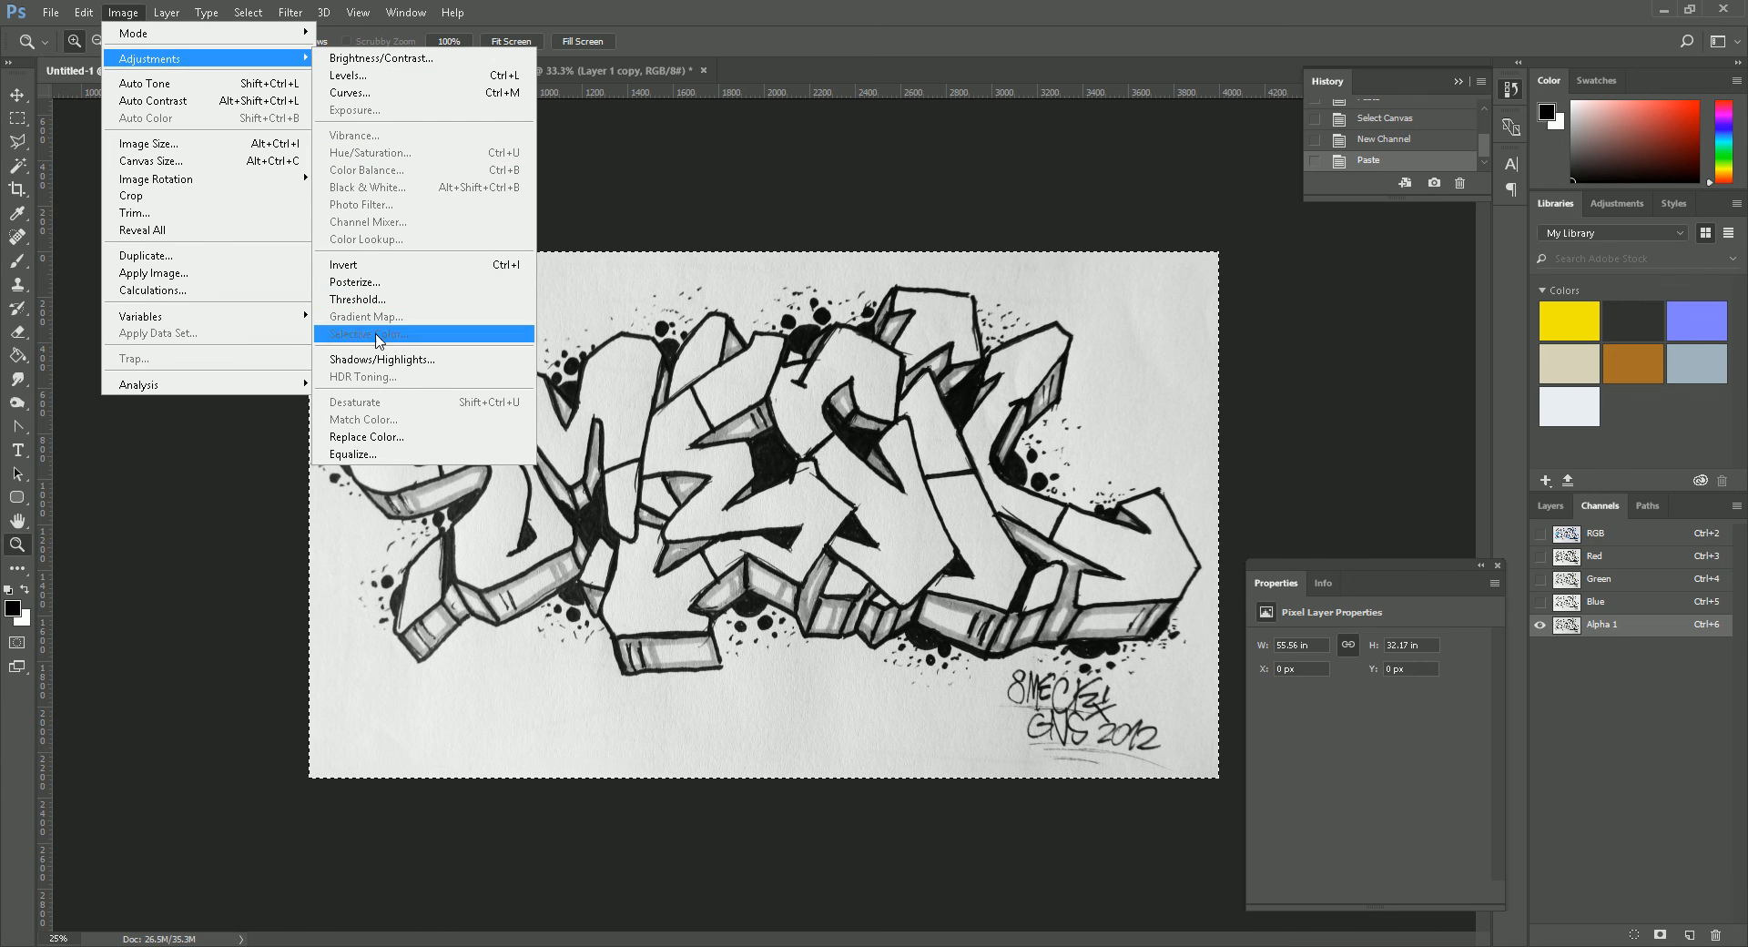
pyautogui.click(359, 264)
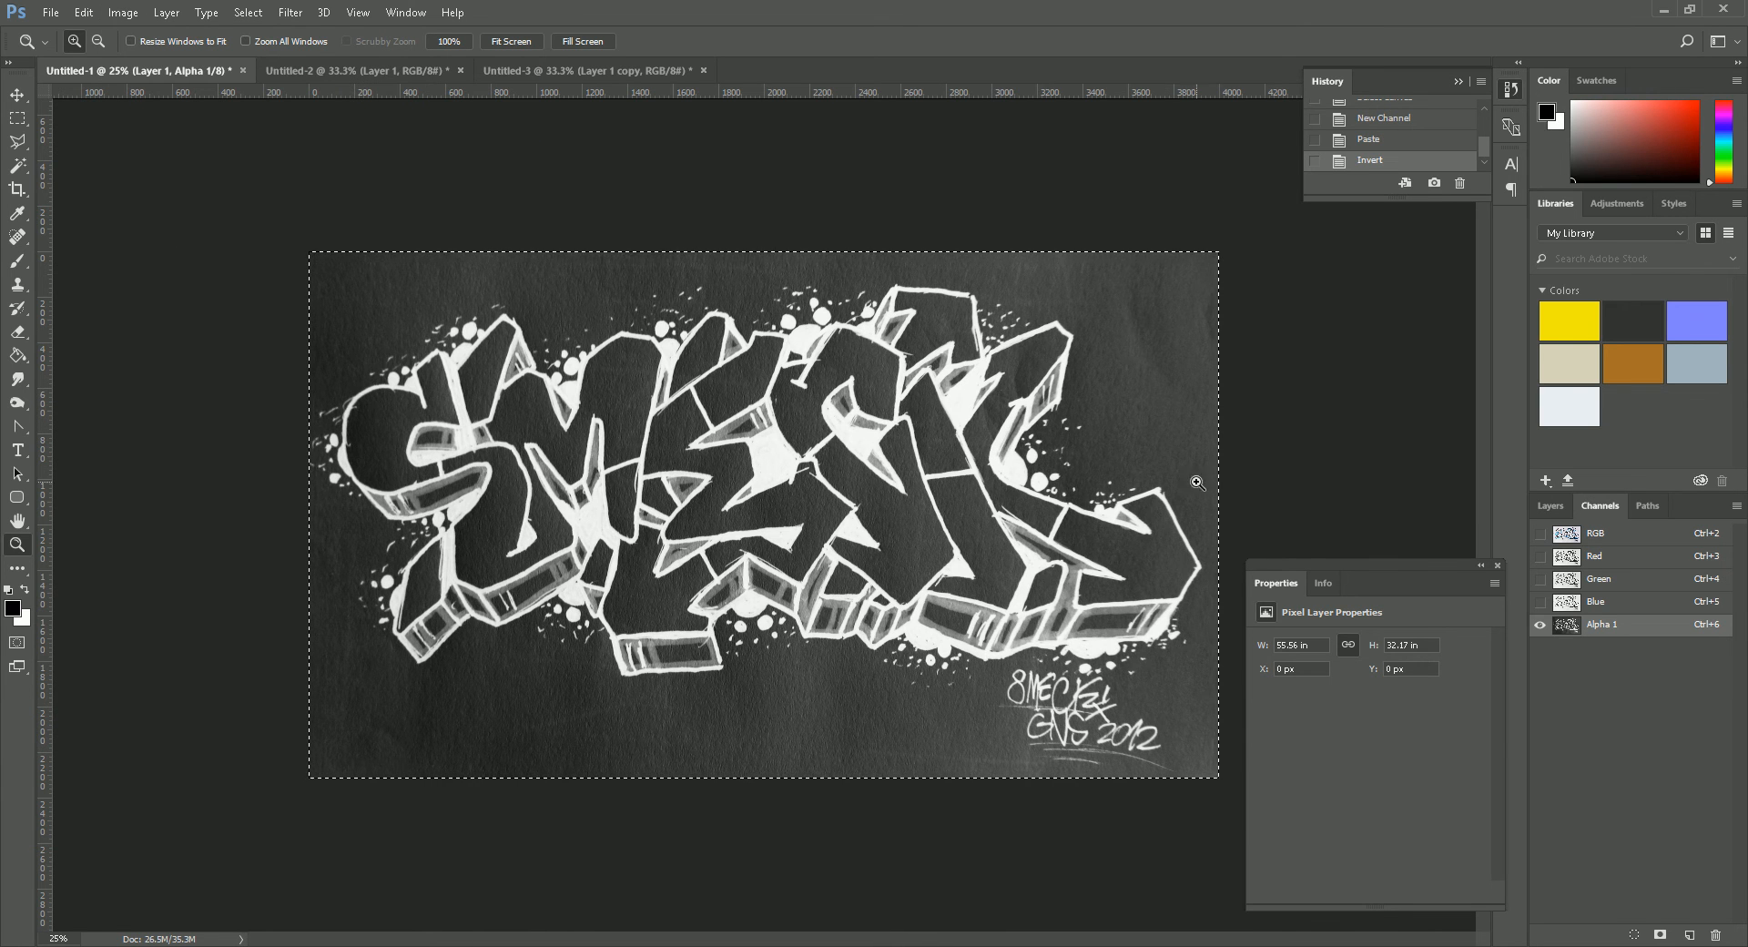
# - Apply Levels to the alpha channel with input black 67, input white 244 and brightened midtones, and clear the selection
pyautogui.click(123, 13)
pyautogui.moveTo(150, 66)
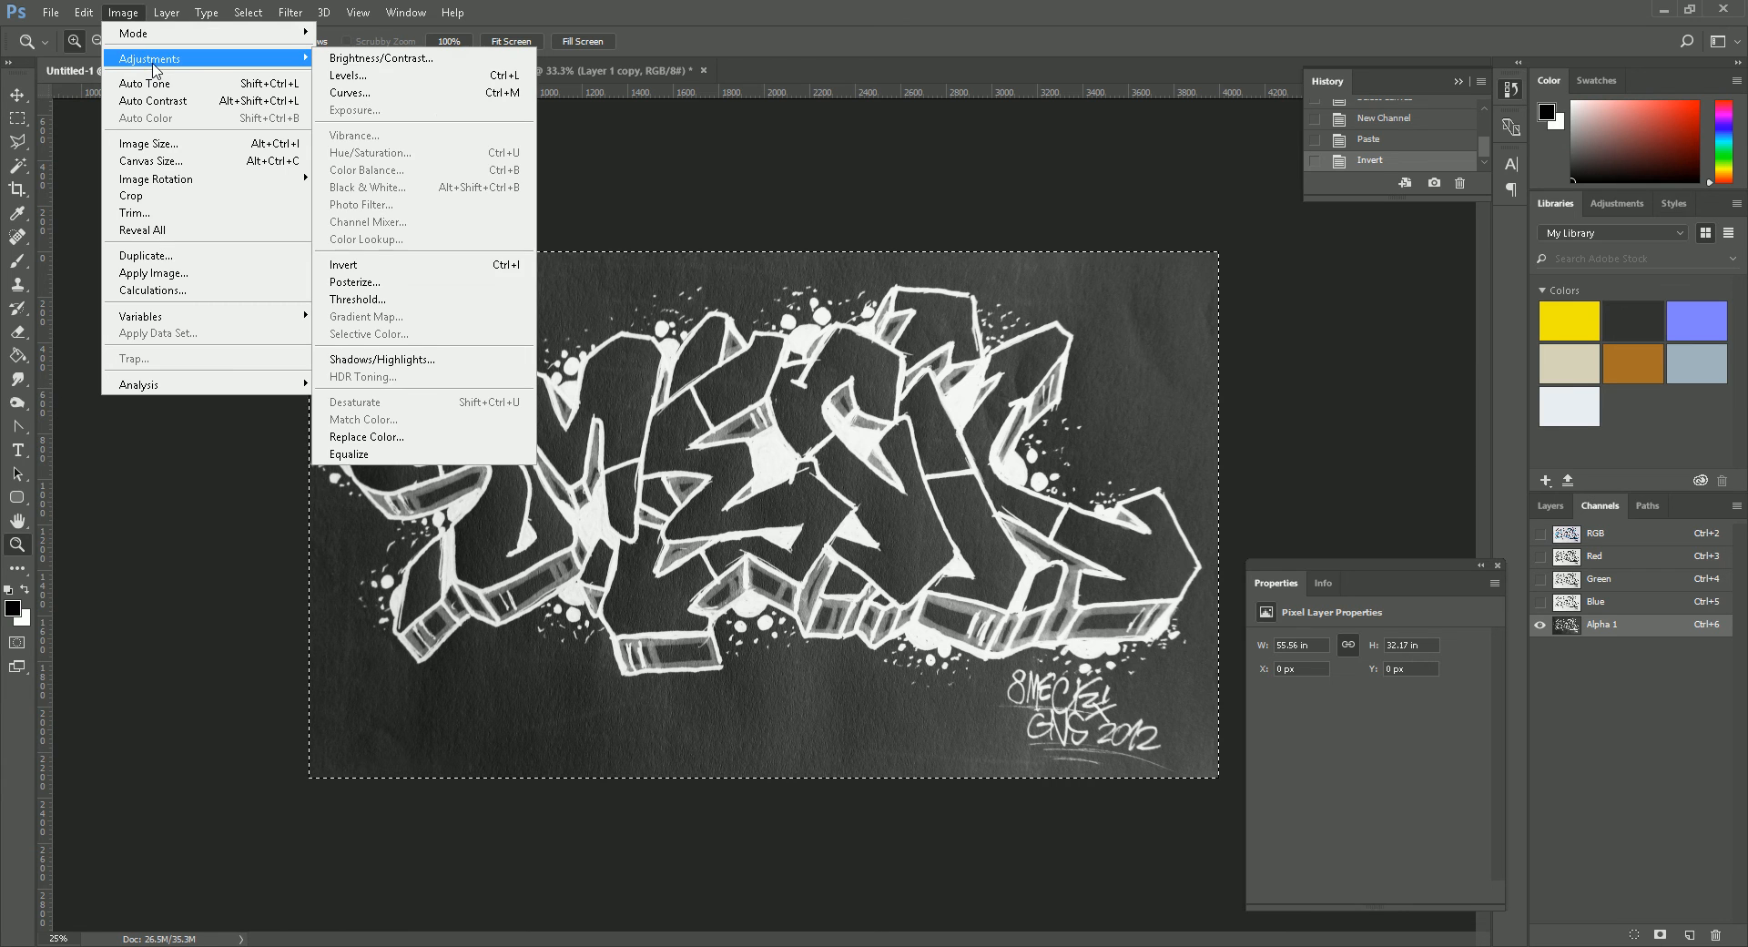
pyautogui.click(364, 80)
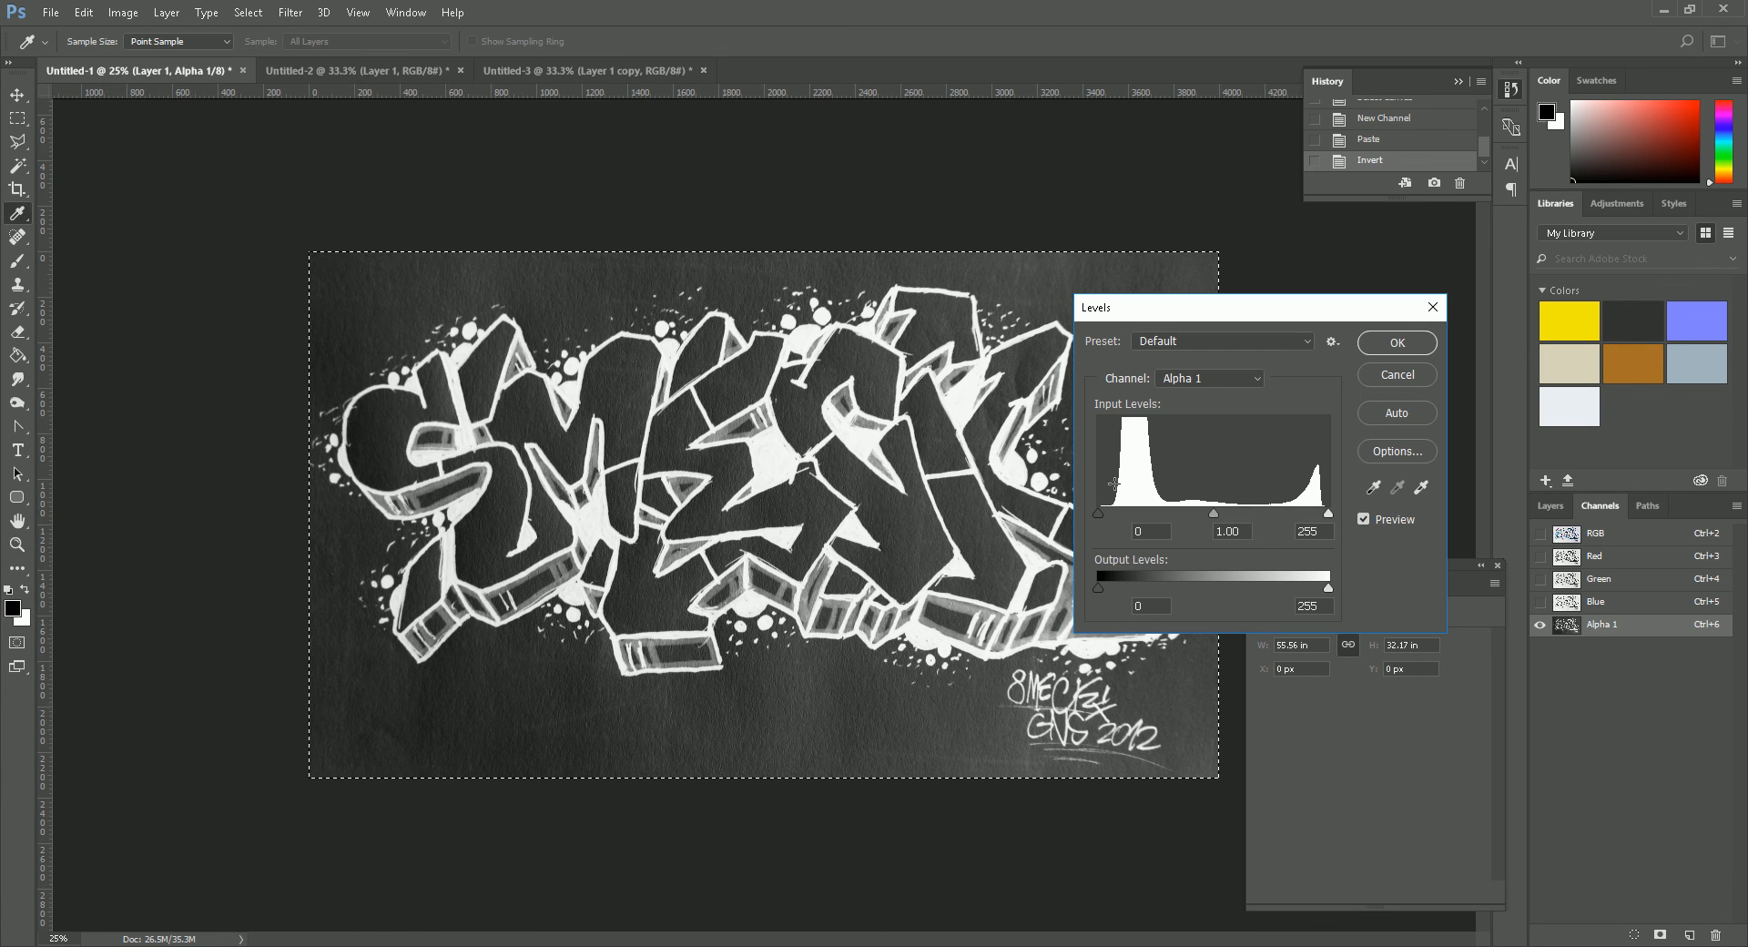
pyautogui.moveTo(1097, 514); pyautogui.dragTo(1158, 511)
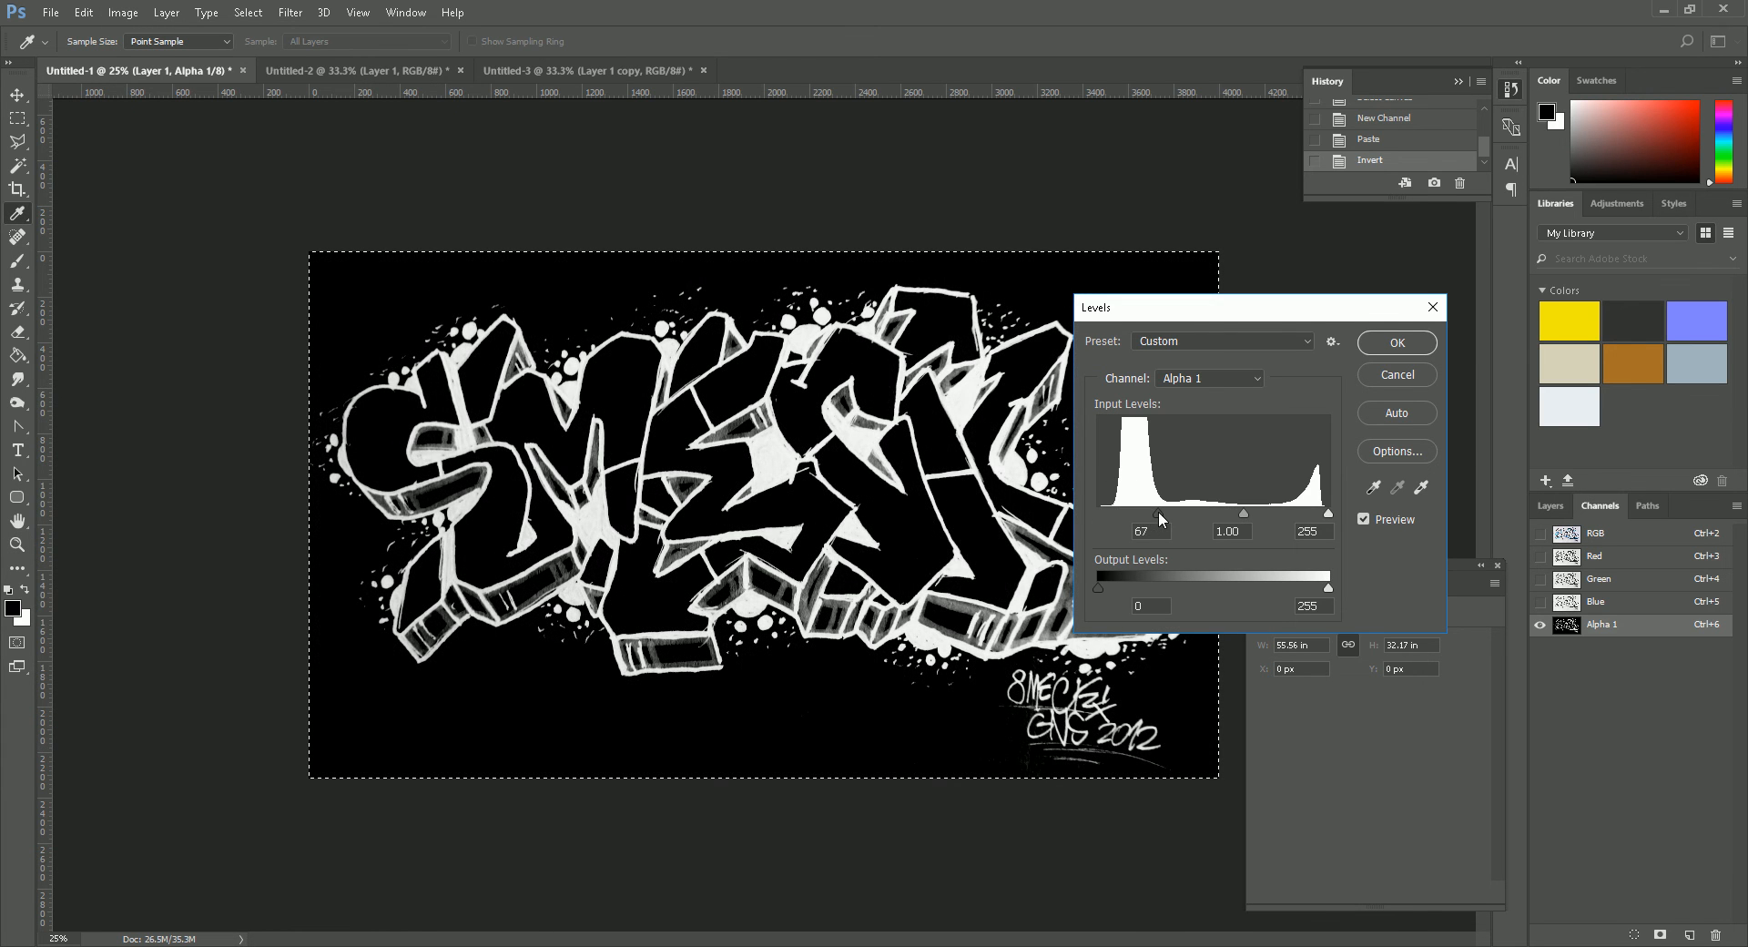
pyautogui.moveTo(1326, 514); pyautogui.dragTo(1226, 519)
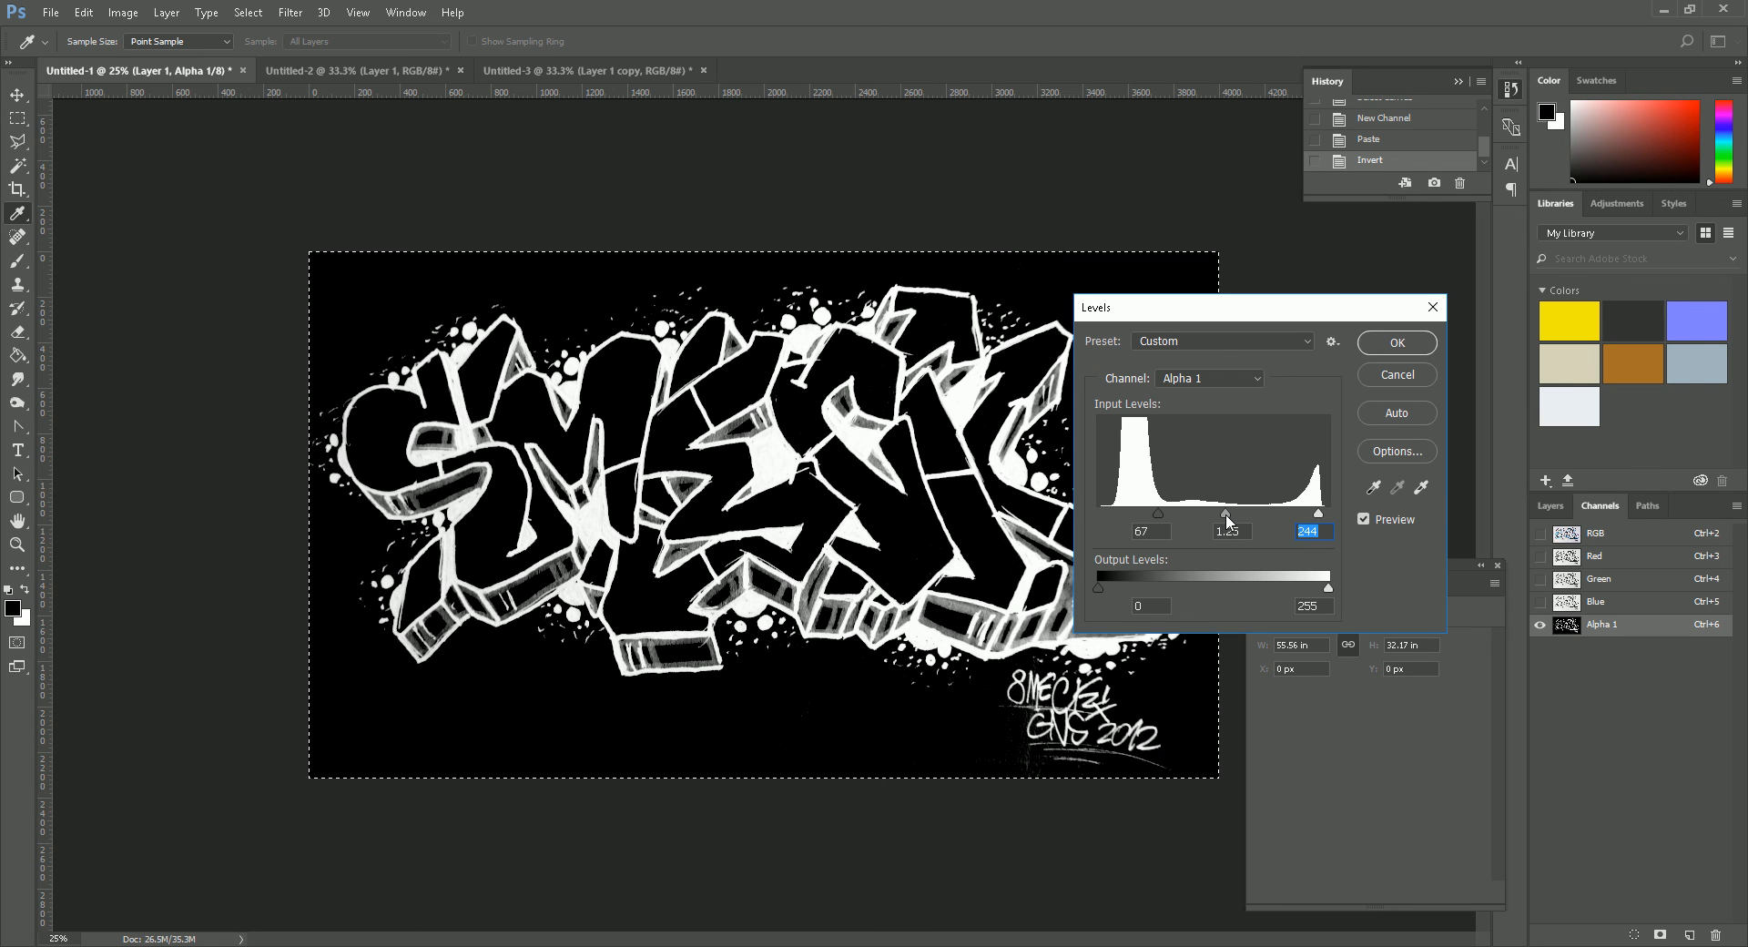
pyautogui.press('Return')
pyautogui.press('z')
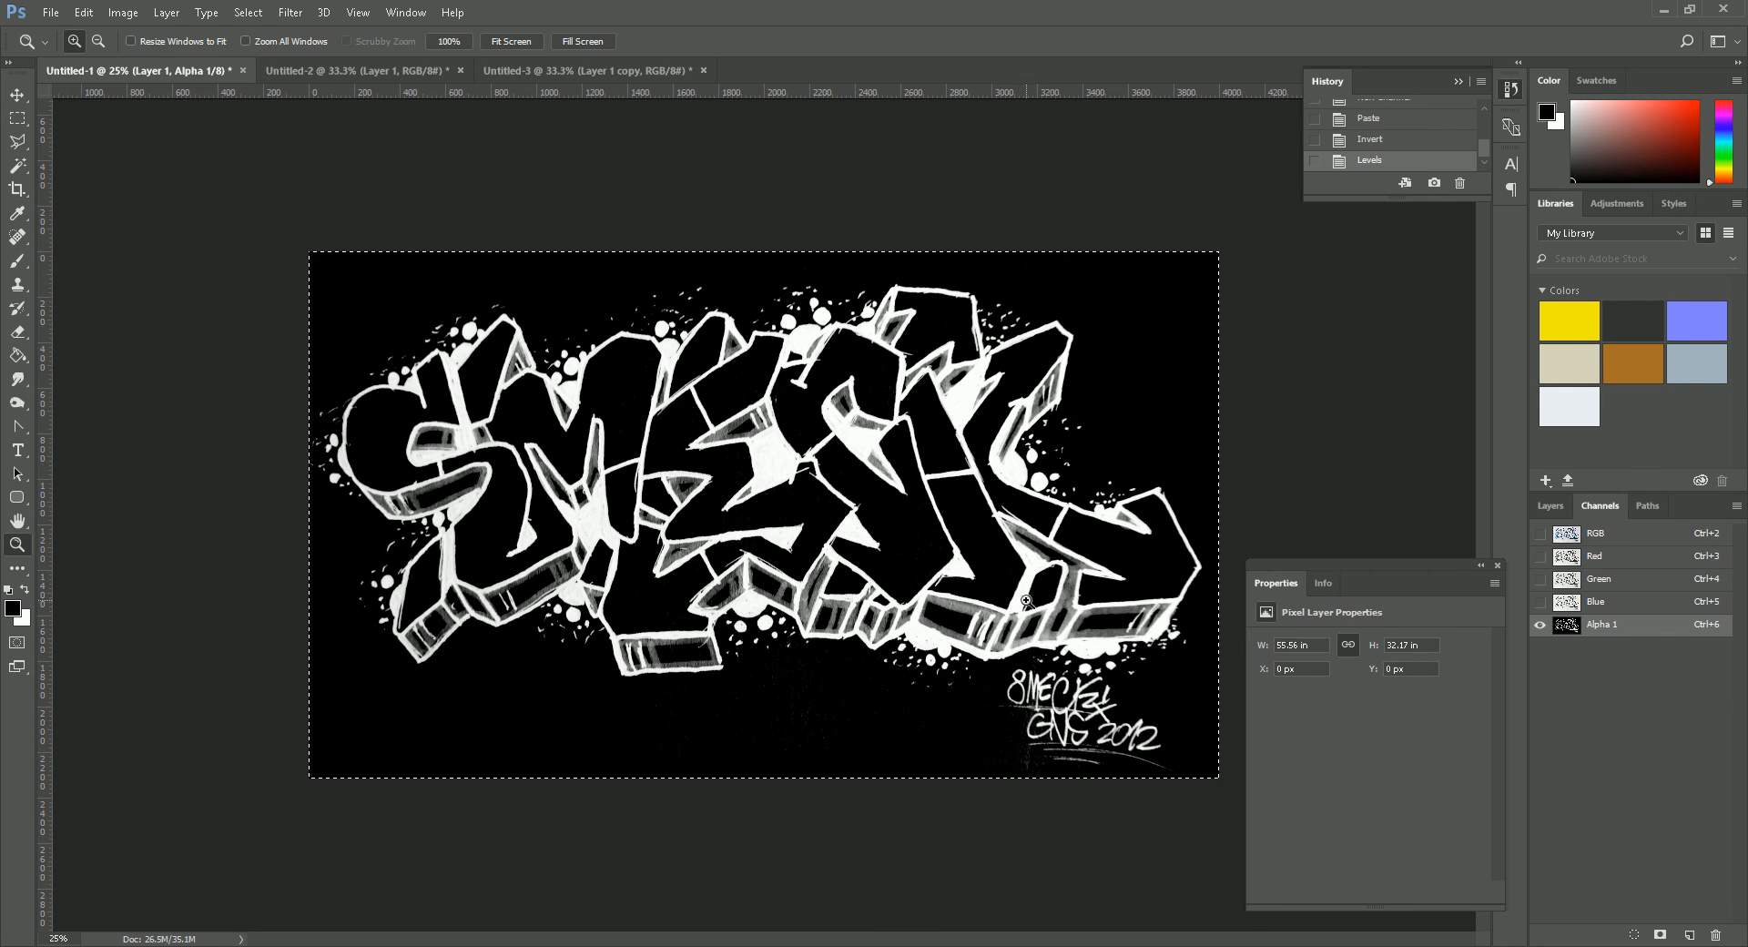
pyautogui.hotkey('ctrl', 'd')
pyautogui.click(1550, 505)
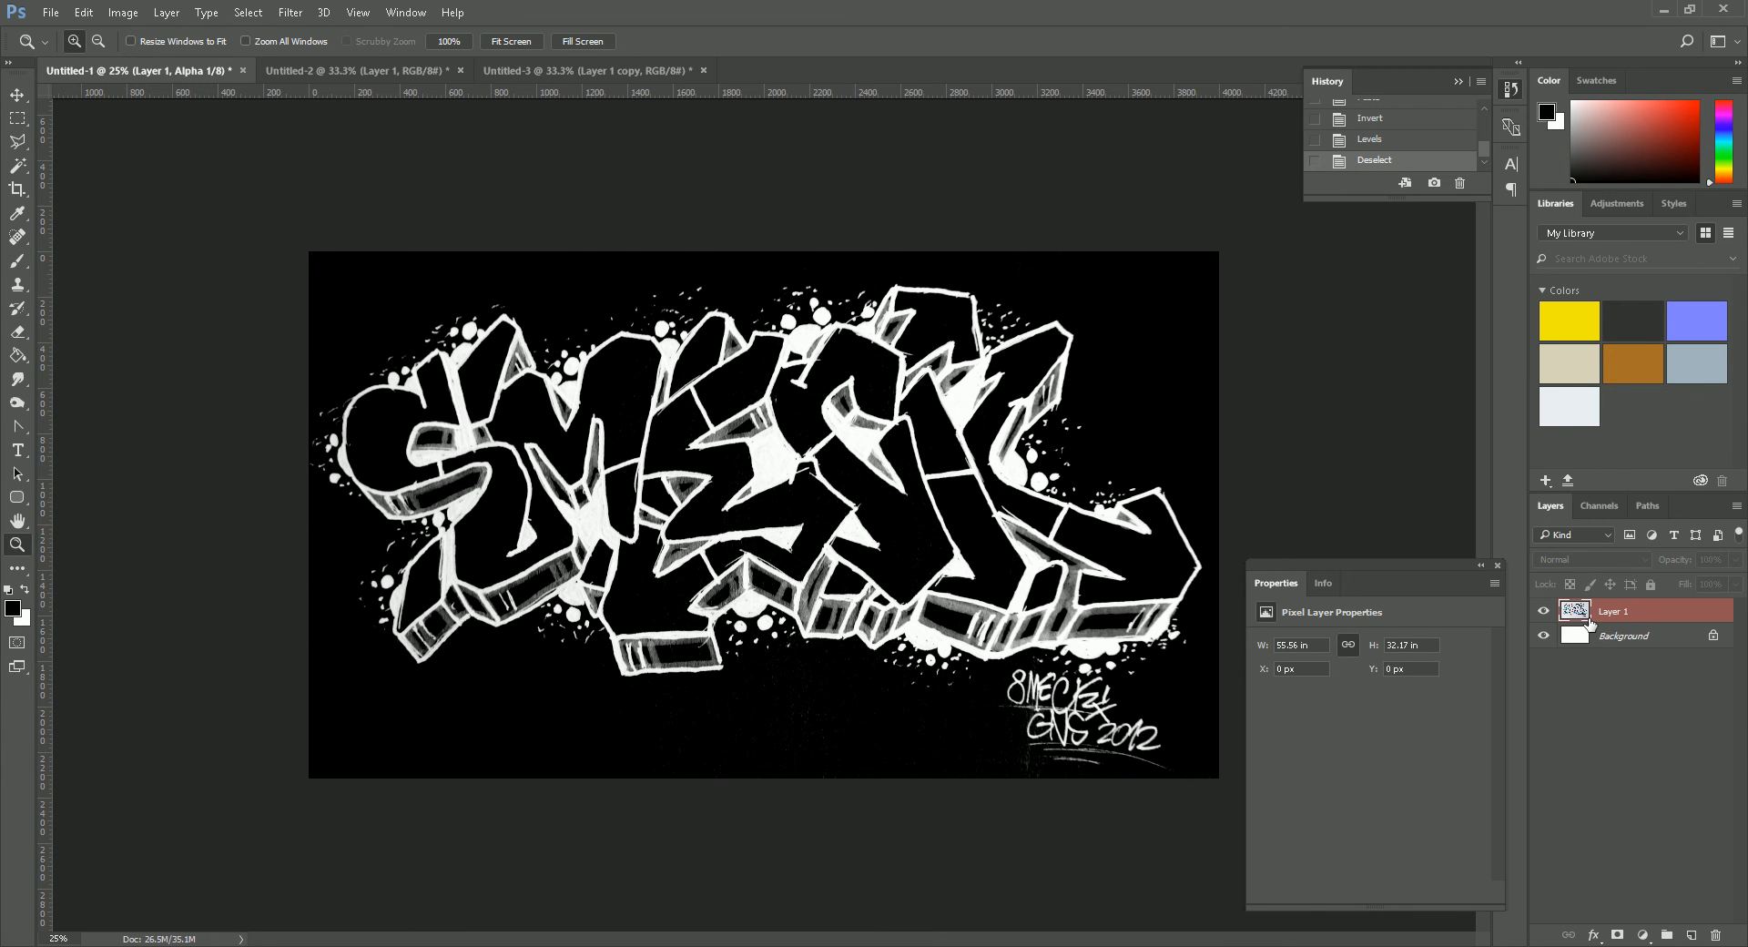
# - Return to the color artwork on Layer 1 and delete the white Background layer
pyautogui.click(1598, 621)
pyautogui.moveTo(1580, 644); pyautogui.dragTo(1715, 934)
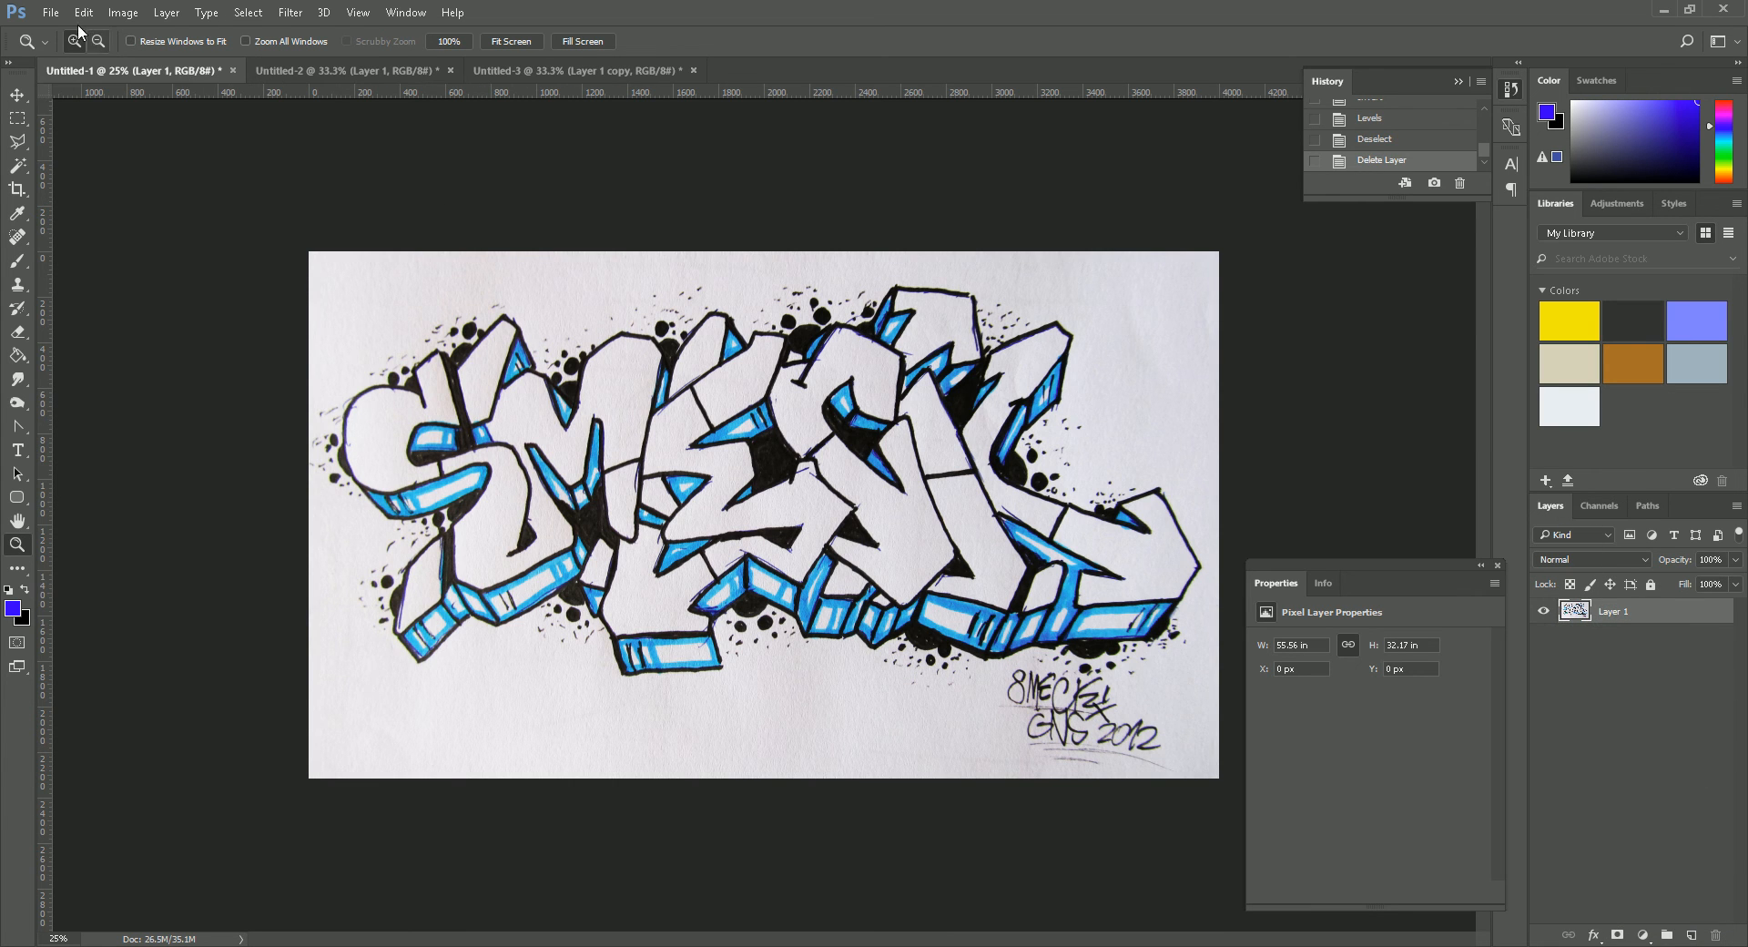
# - Save the graffiti document as a Targa file named GraffitiDecal_01 in the Assets folder, with alpha channels included, at 32 bits/pixel
pyautogui.click(50, 12)
pyautogui.click(98, 218)
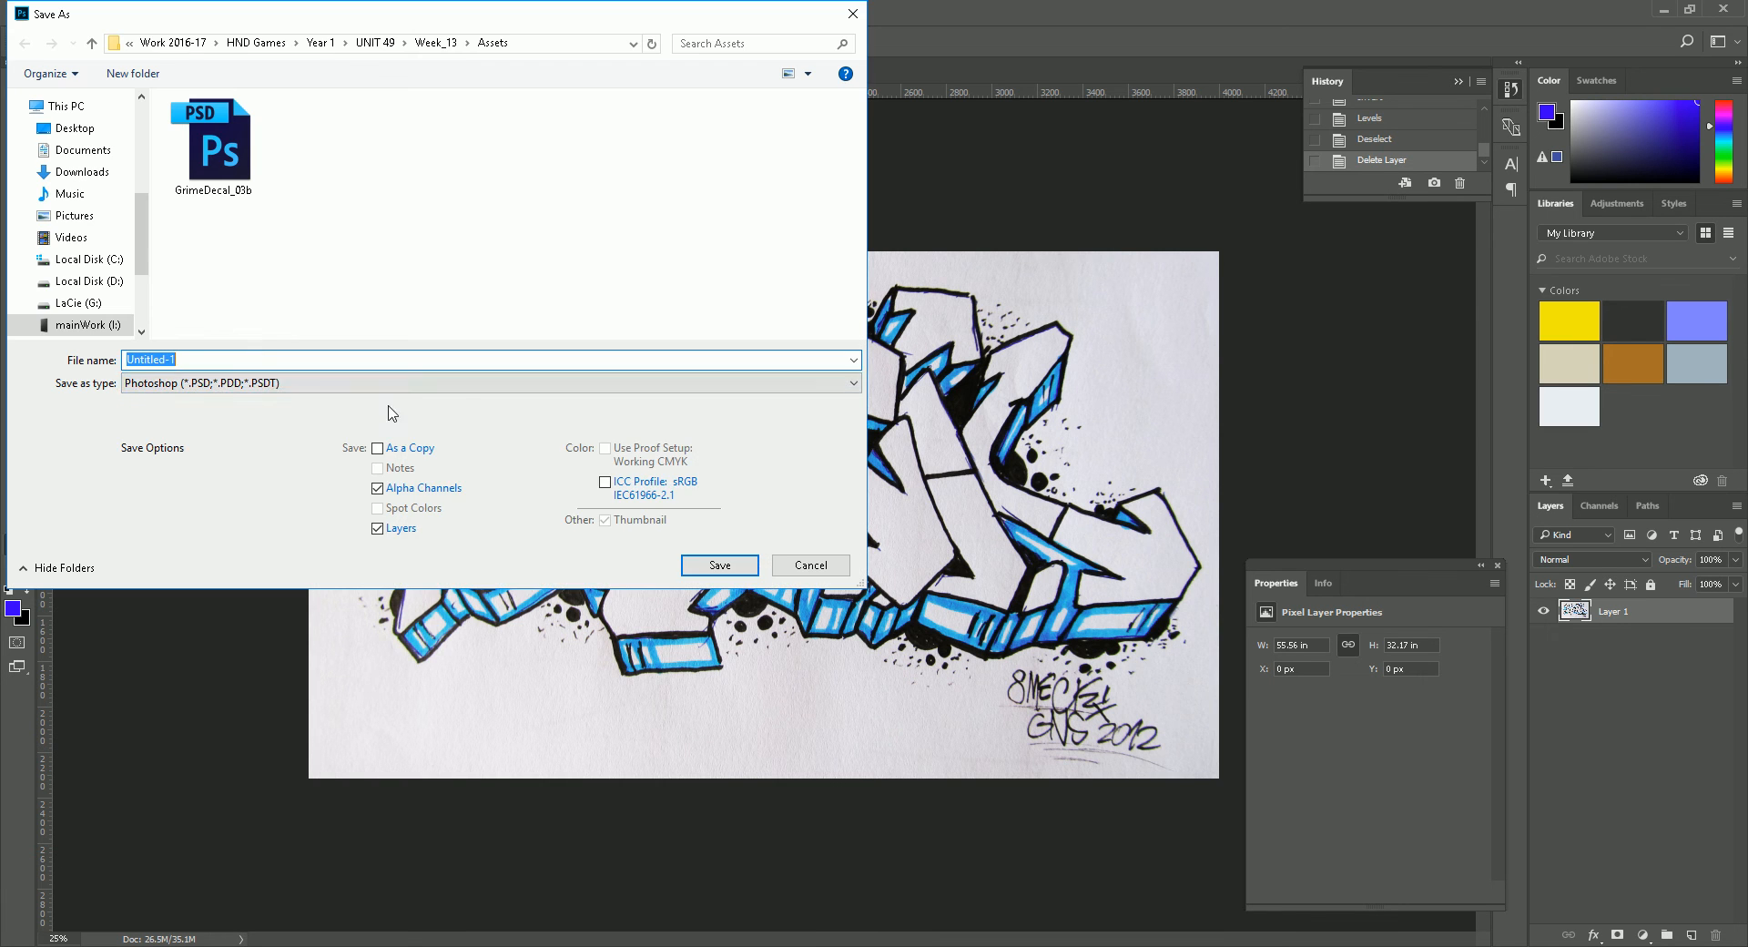
pyautogui.click(328, 382)
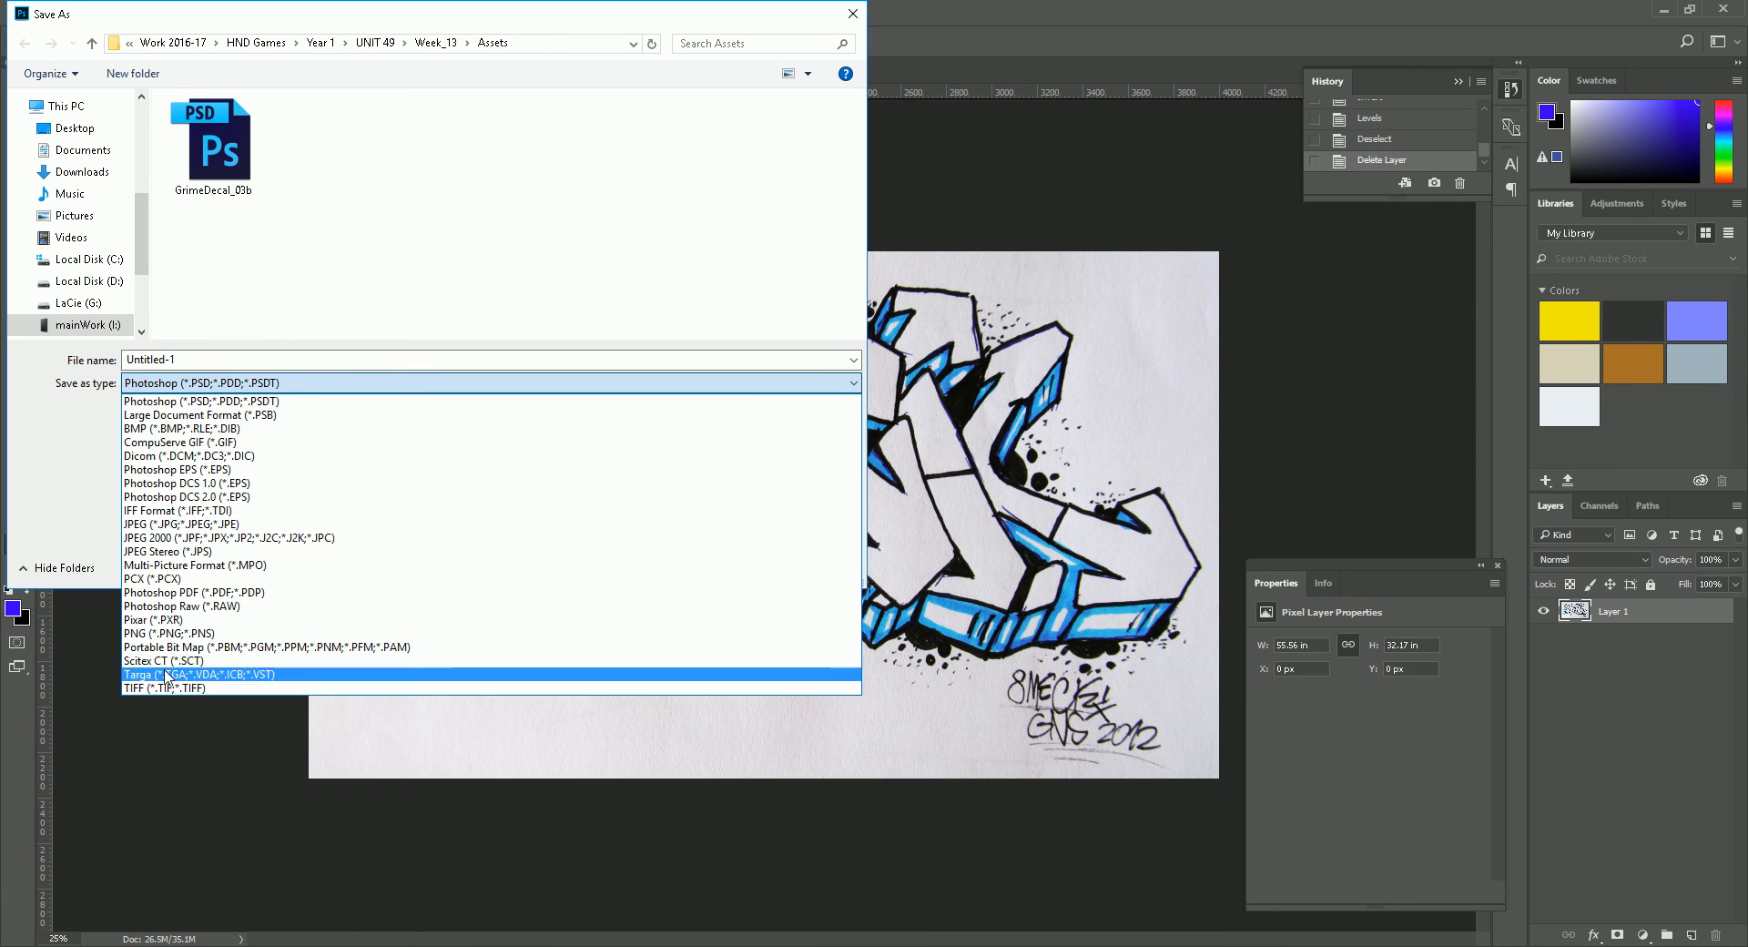
pyautogui.click(188, 674)
pyautogui.doubleClick(187, 359)
pyautogui.write('GraffitiDecal_01')
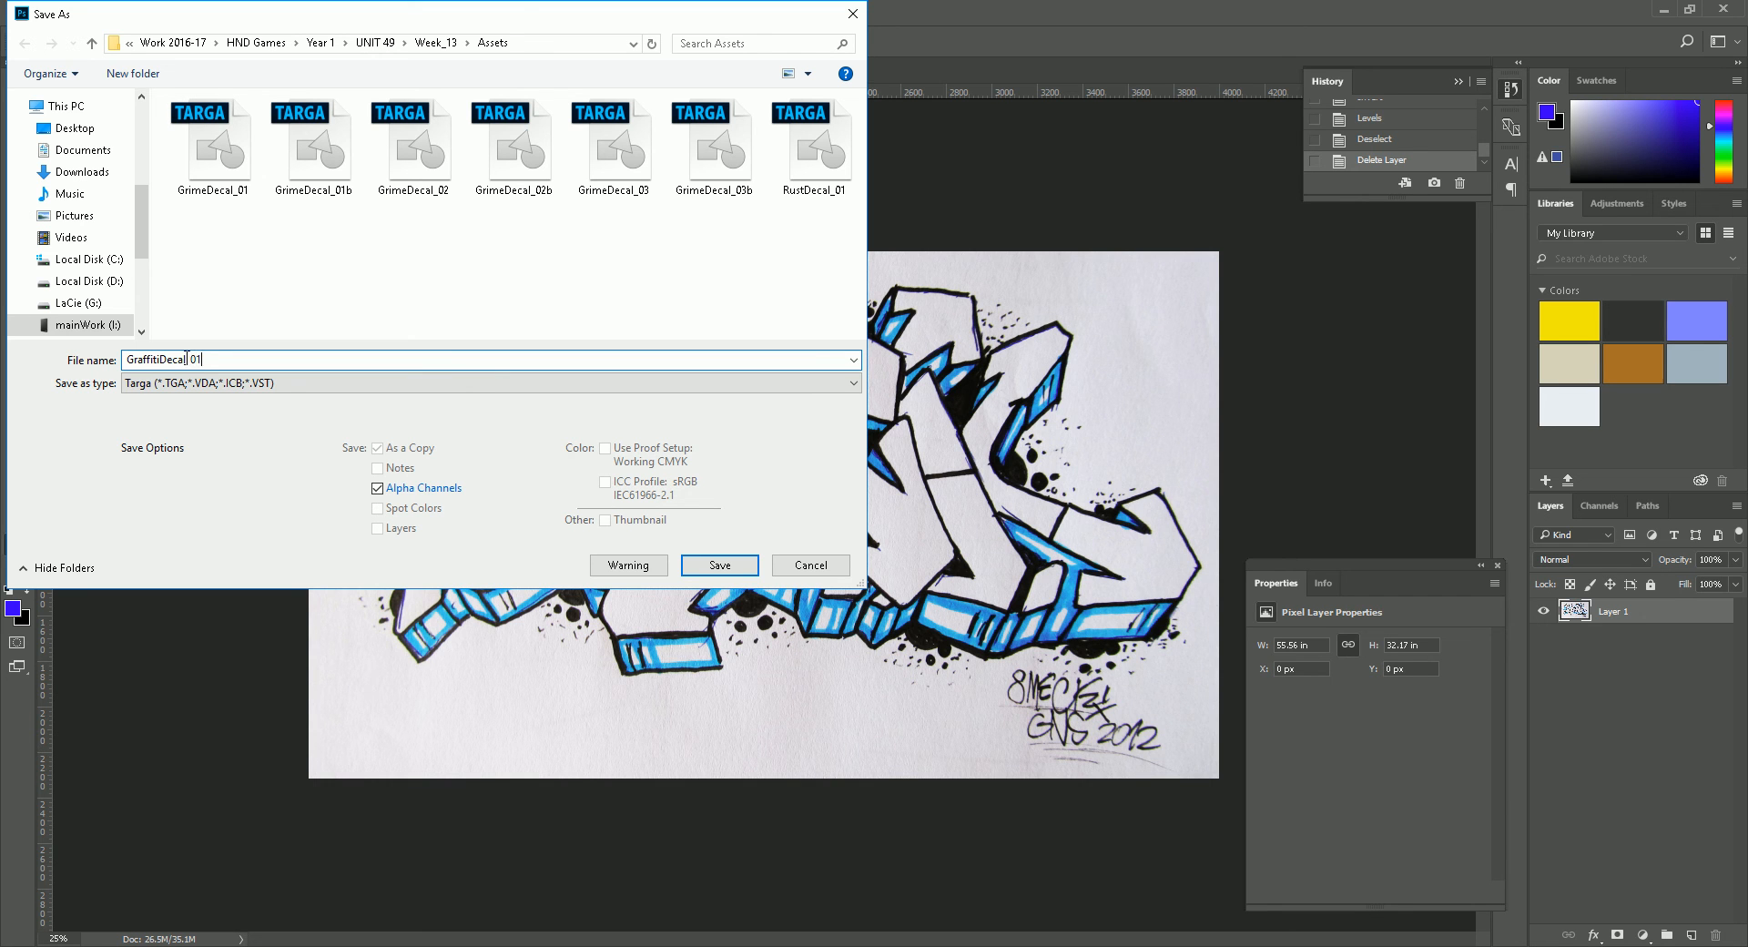
pyautogui.click(721, 564)
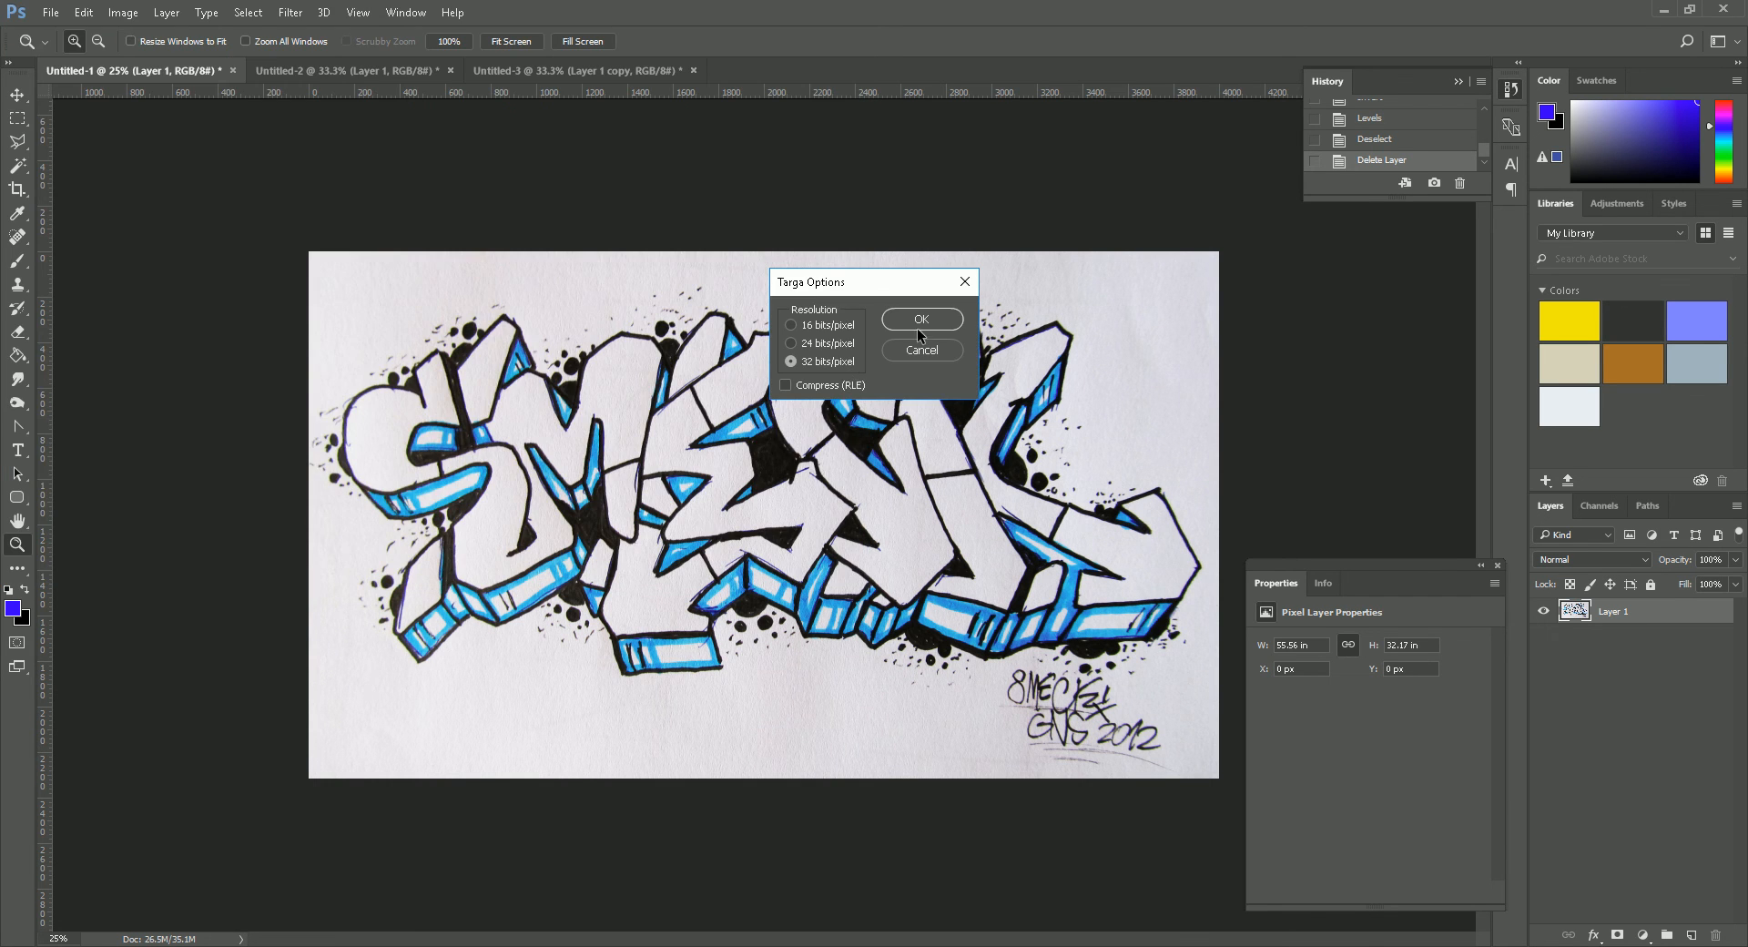
pyautogui.click(919, 323)
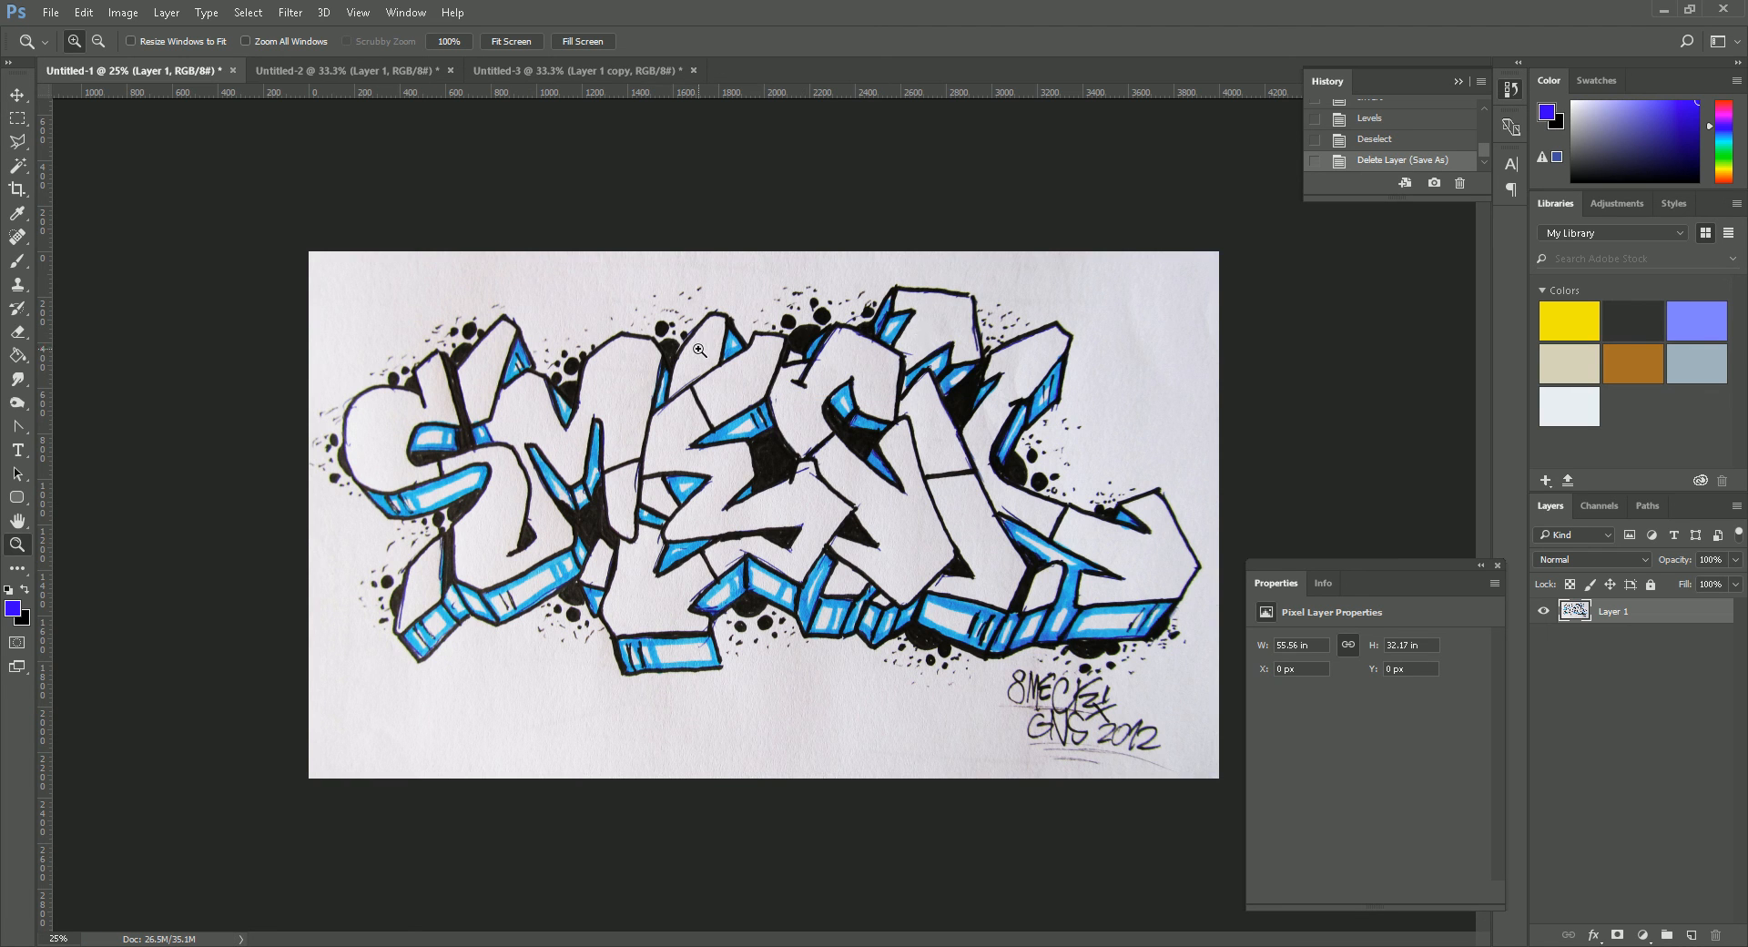